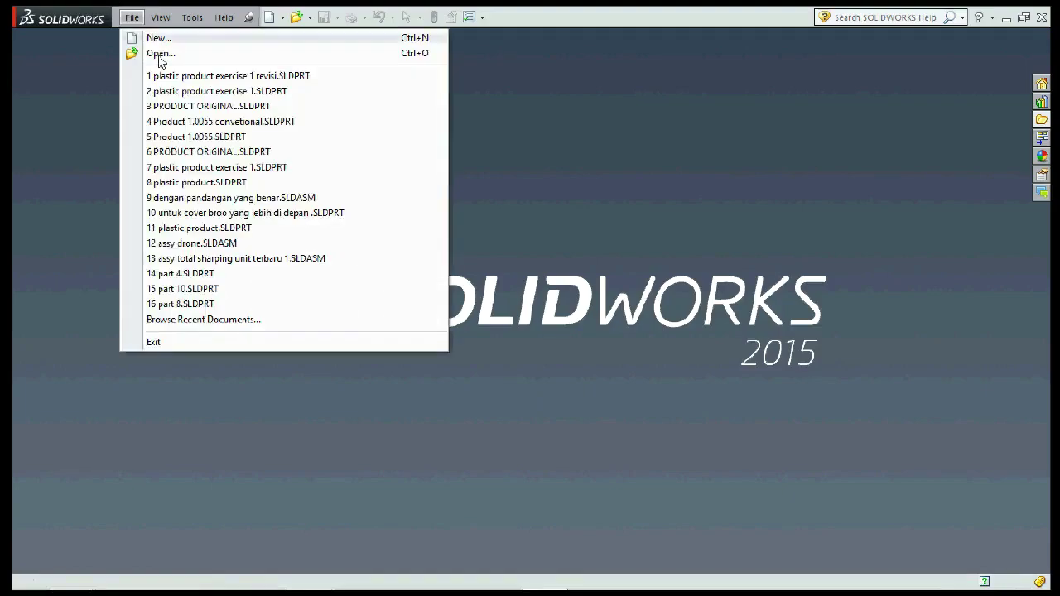
Step: Open the part file plastic product exercise 1 revisi.x_t through File > Open
click(160, 53)
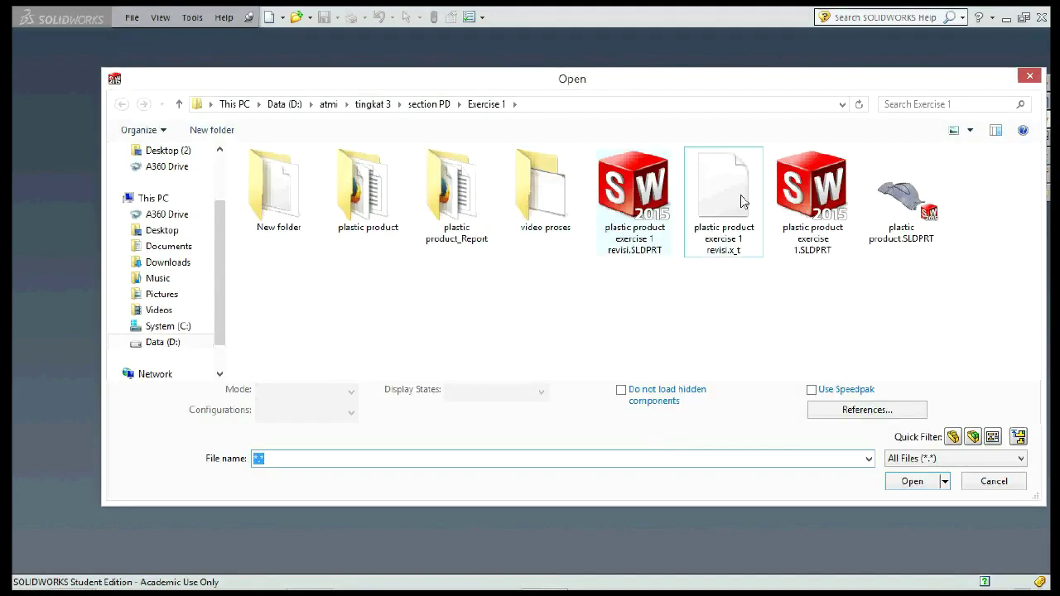
click(736, 195)
click(901, 463)
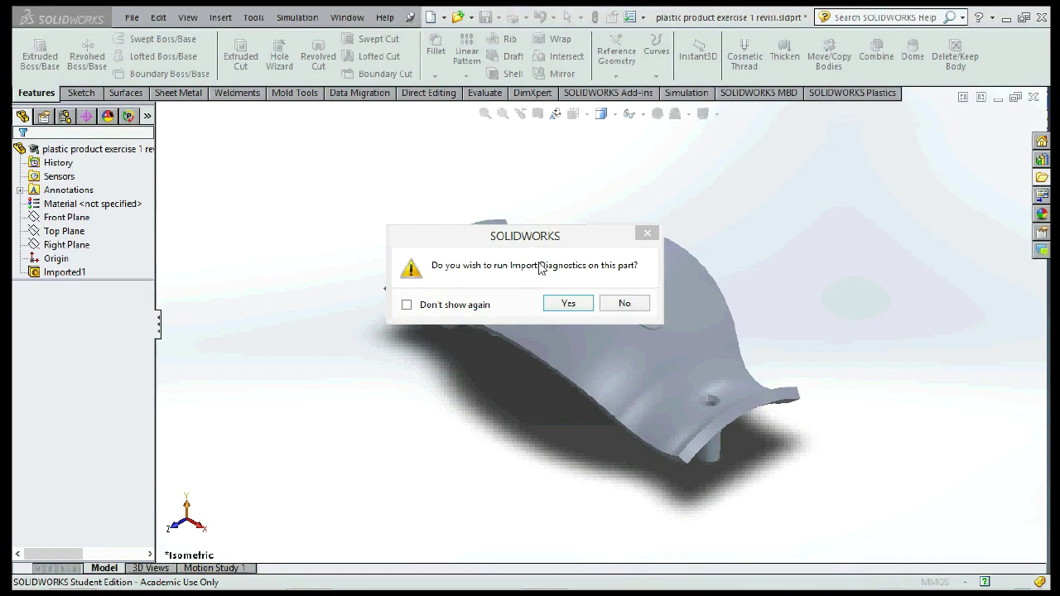
Step: Run Import Diagnostics and heal the single faulty Face<1>, leaving the repaired body Imported1
click(567, 304)
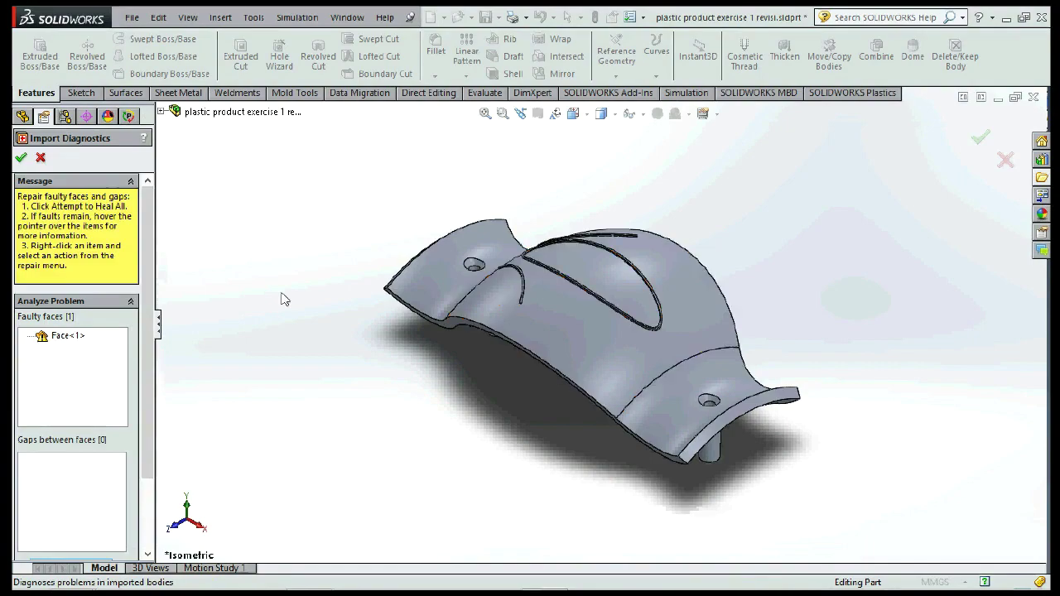
scroll(142, 353, down, 3)
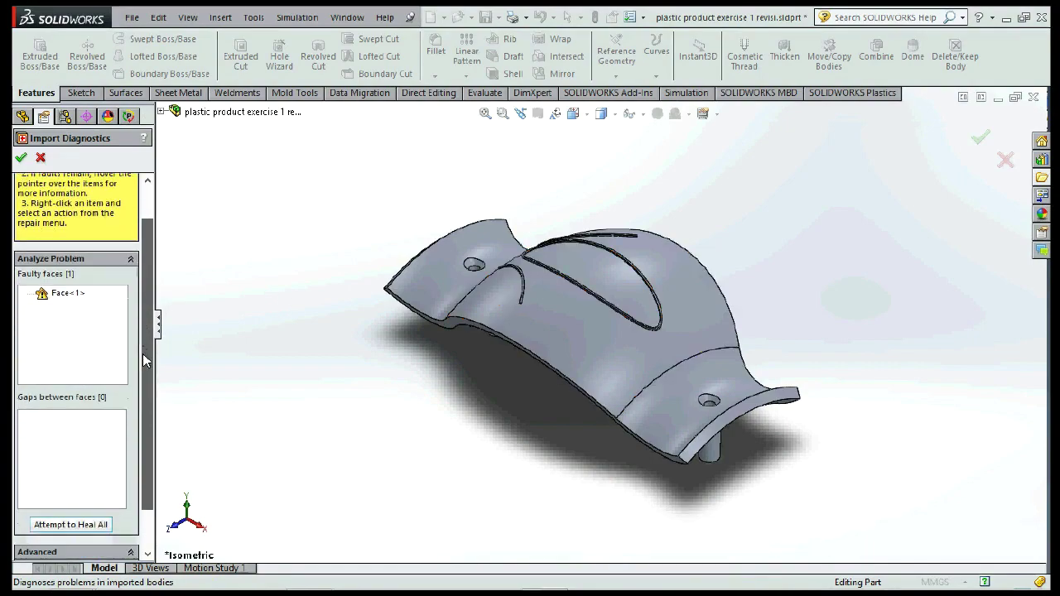
click(51, 242)
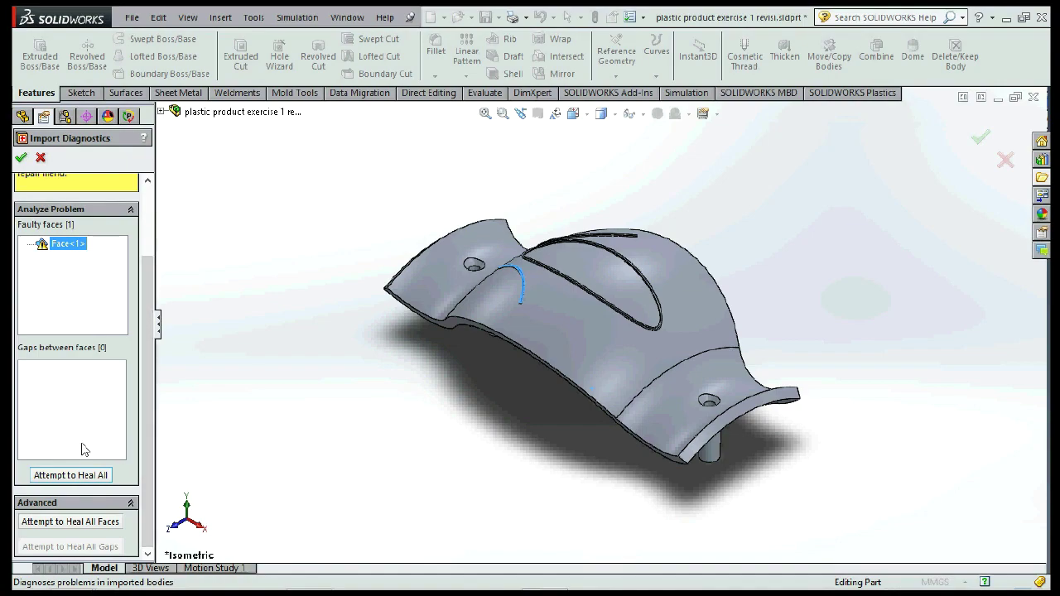
click(52, 474)
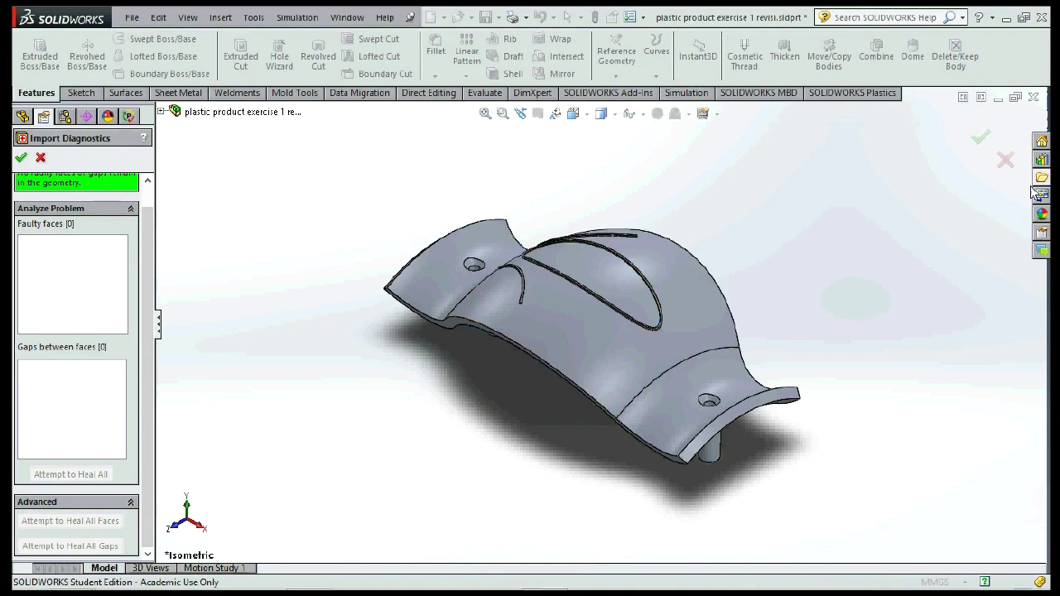
click(20, 156)
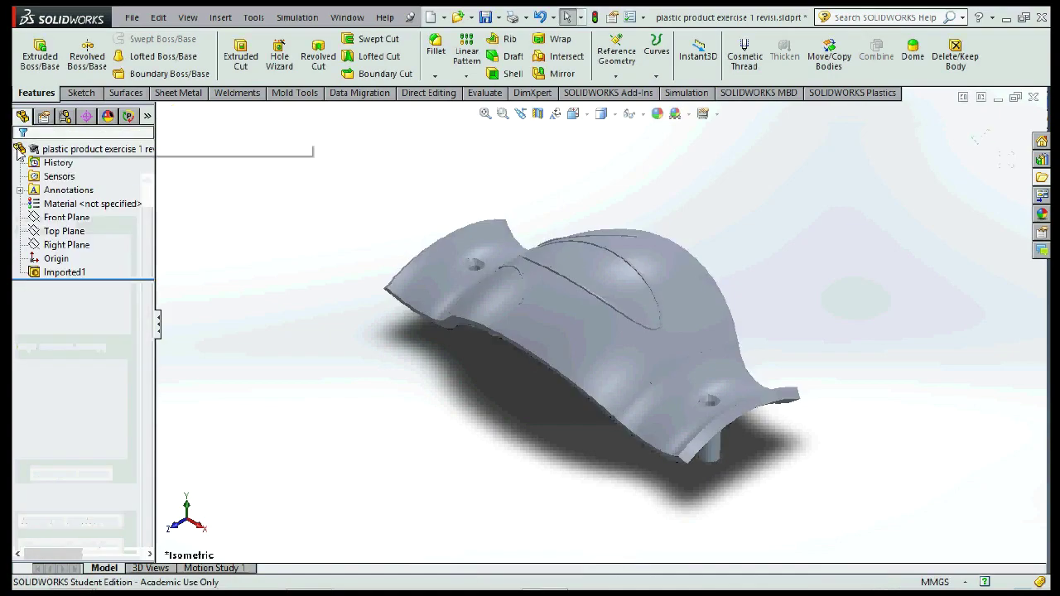
Step: Switch the display style to Shaded With Edges
click(602, 113)
click(602, 133)
scroll(555, 205, down, 3)
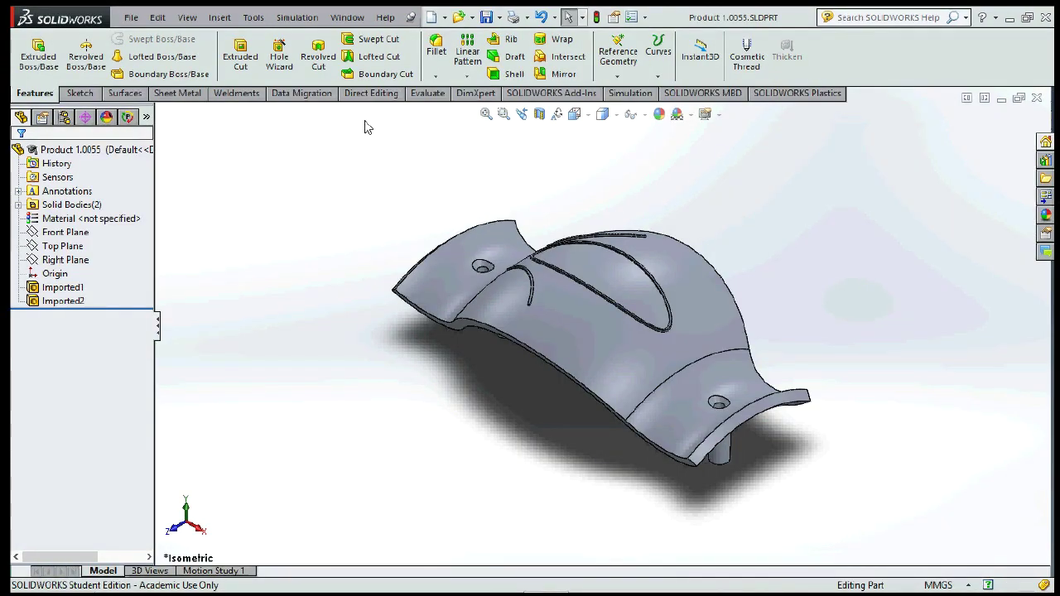
Step: Add Mold Tools as a CommandManager tab and bring up the Customize dialog
right_click(361, 93)
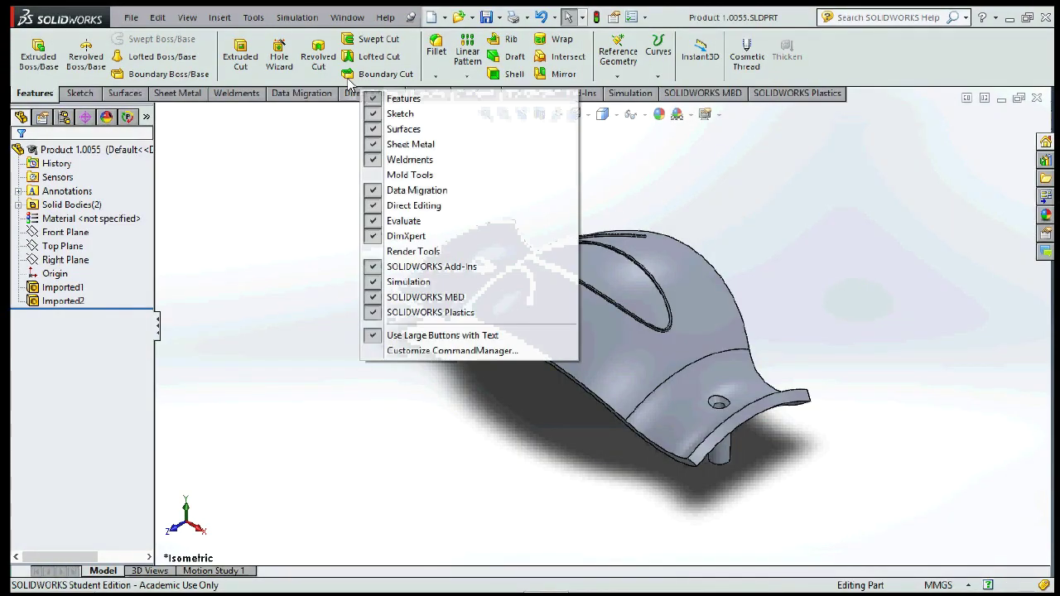
click(409, 175)
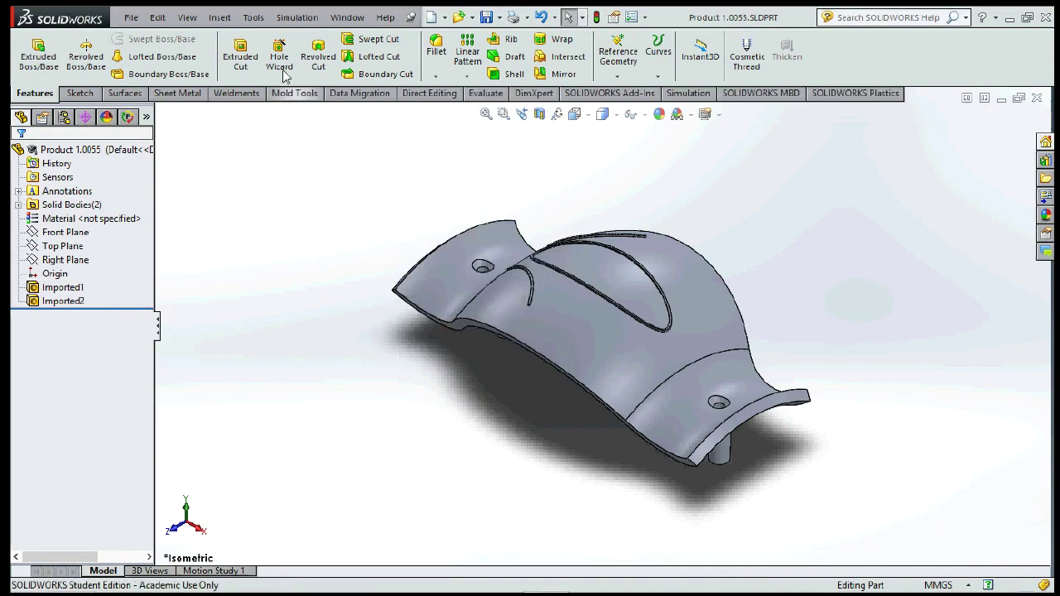
click(290, 93)
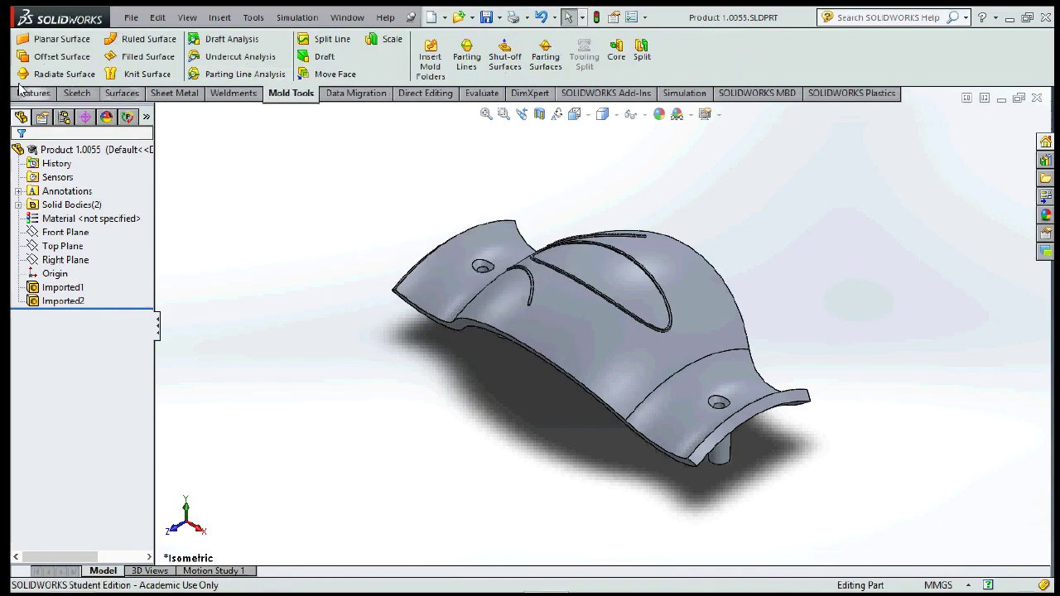
click(45, 91)
right_click(876, 45)
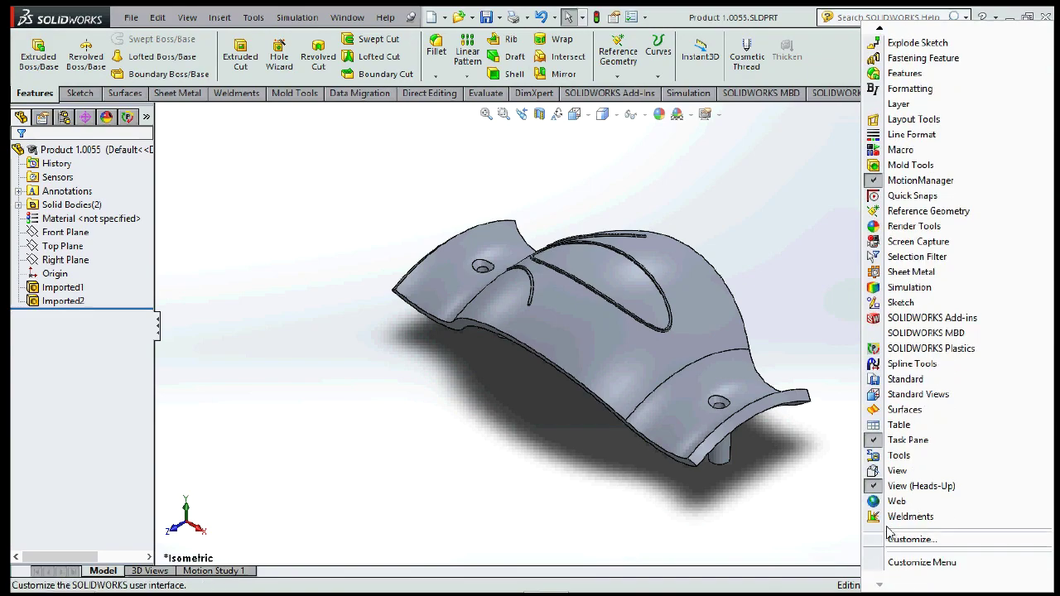
click(902, 539)
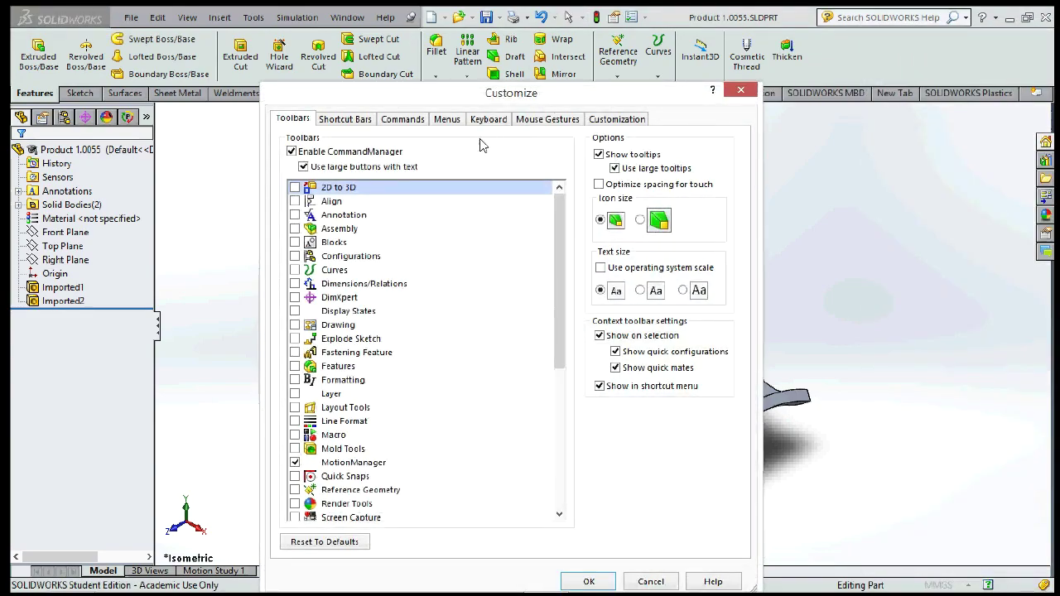
Step: Drag Move/Copy Bodies, Combine, Dome and Delete/Keep Body from the Features category onto the Features tab
click(402, 120)
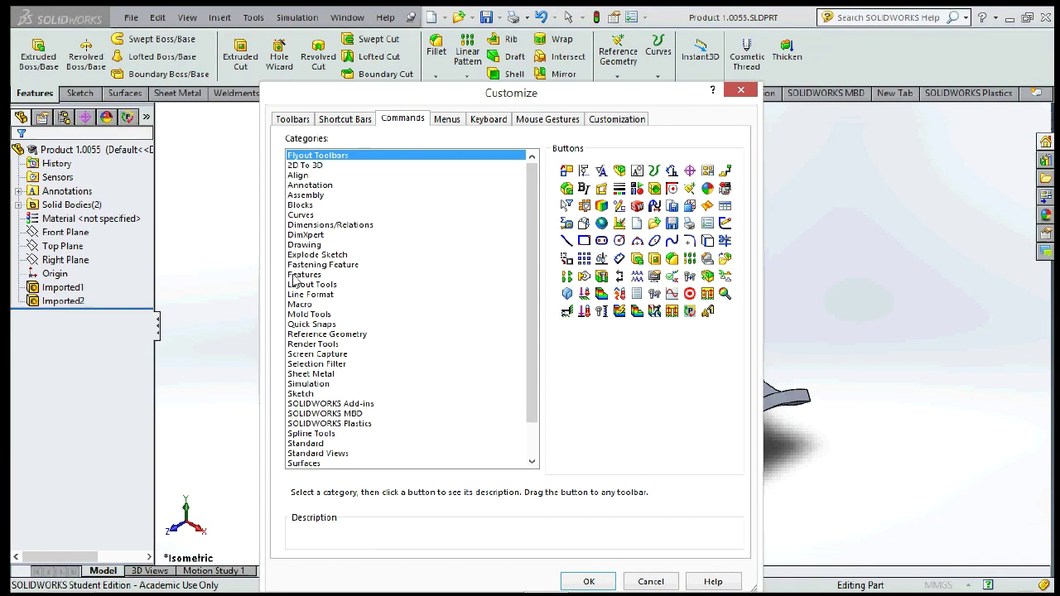
click(298, 274)
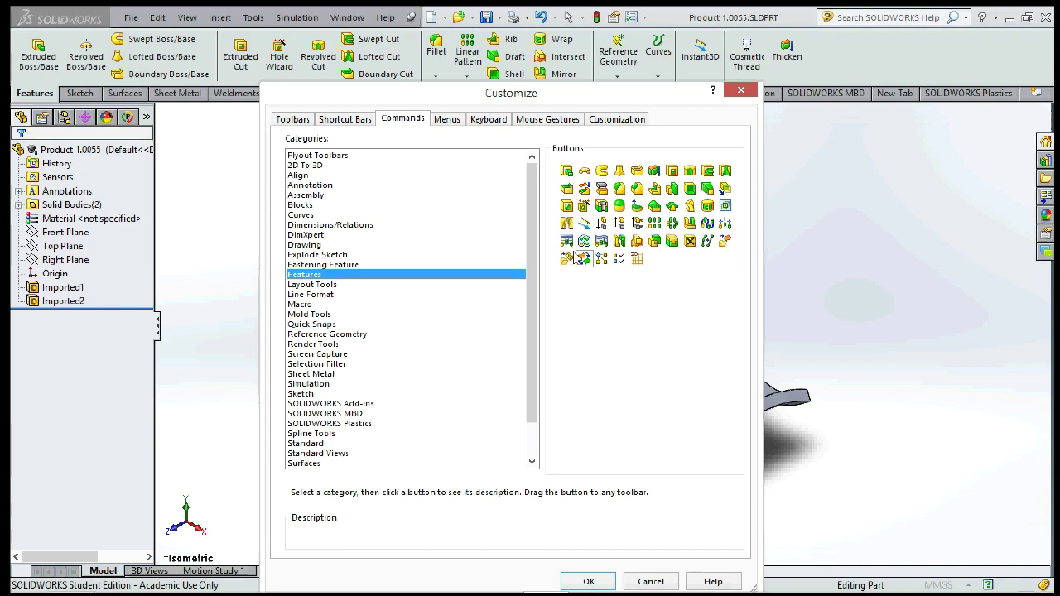
mouse_move(584, 258)
mouse_down()
mouse_move(644, 178)
mouse_move(822, 58)
mouse_up()
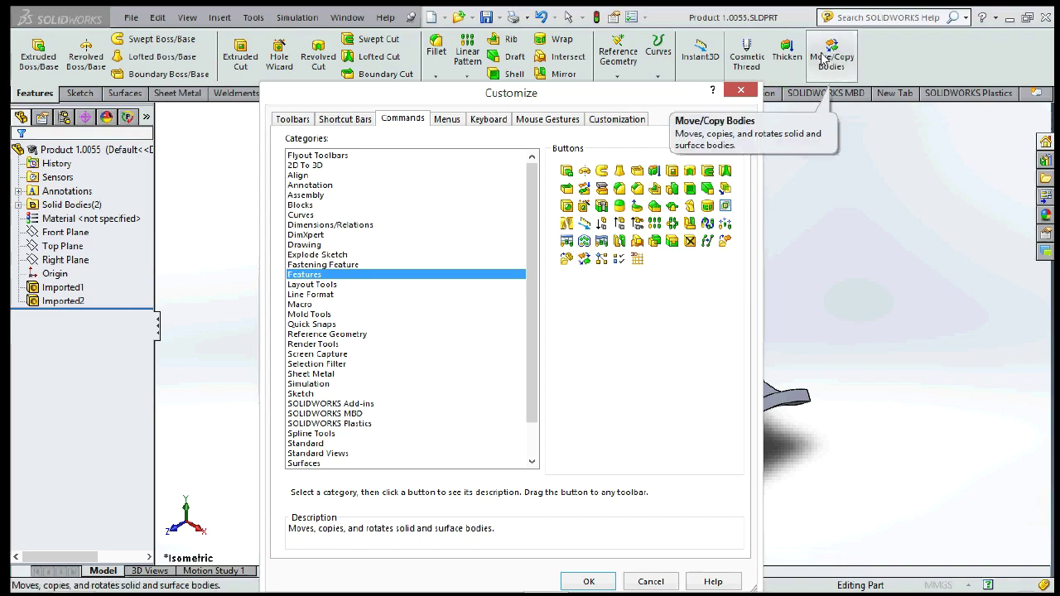
click(654, 224)
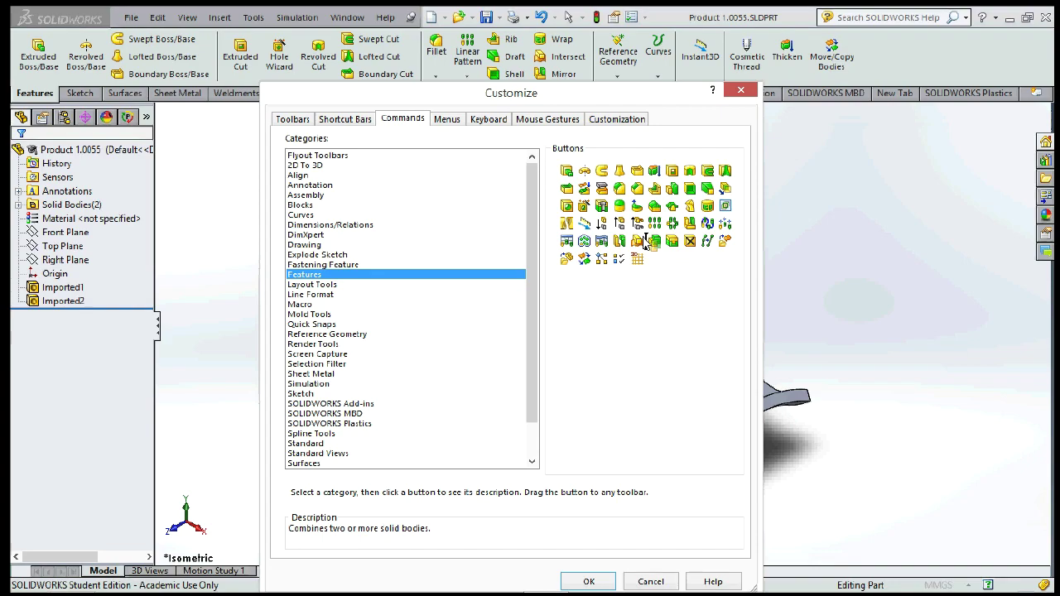
drag(654, 223, 870, 69)
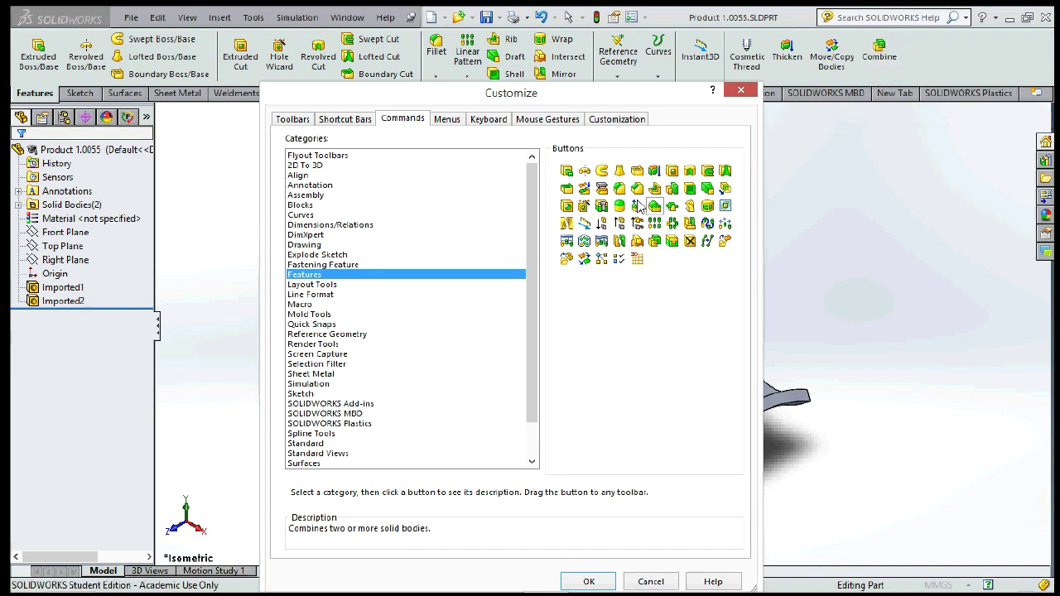
click(602, 206)
drag(655, 172, 931, 59)
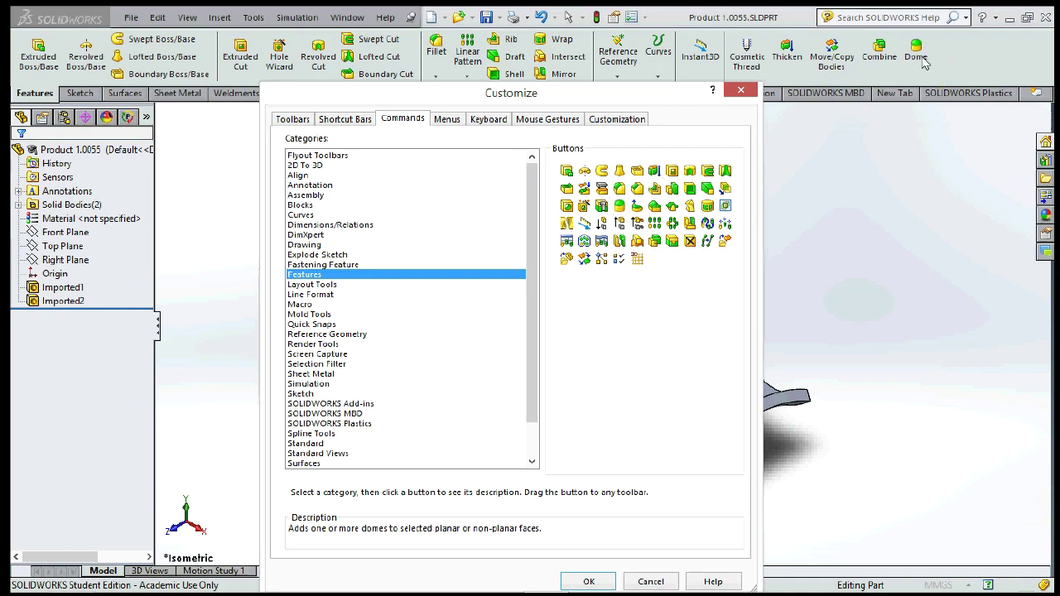
click(690, 239)
drag(694, 225, 939, 57)
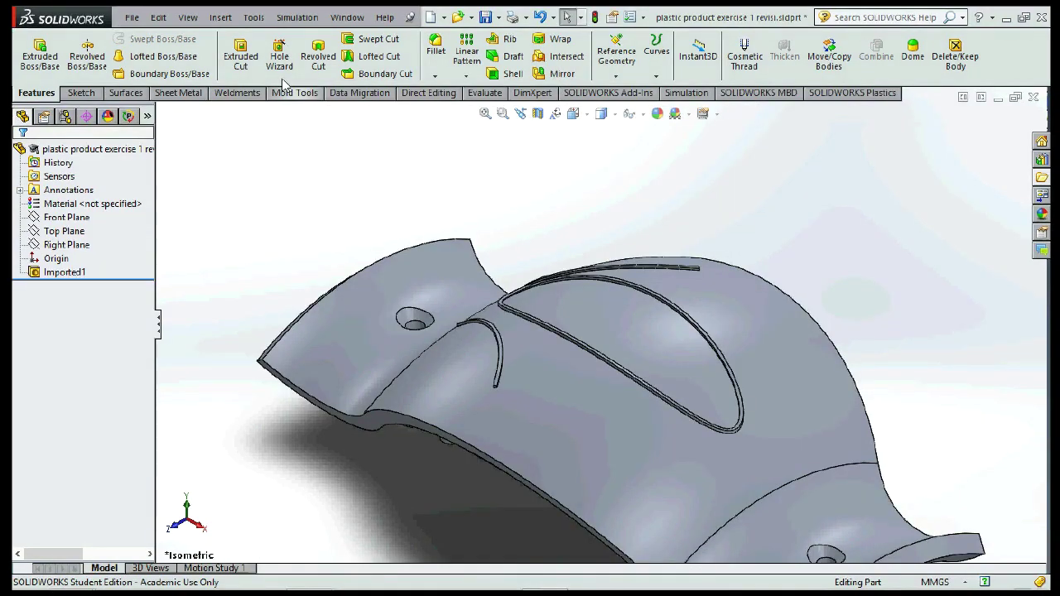
click(288, 91)
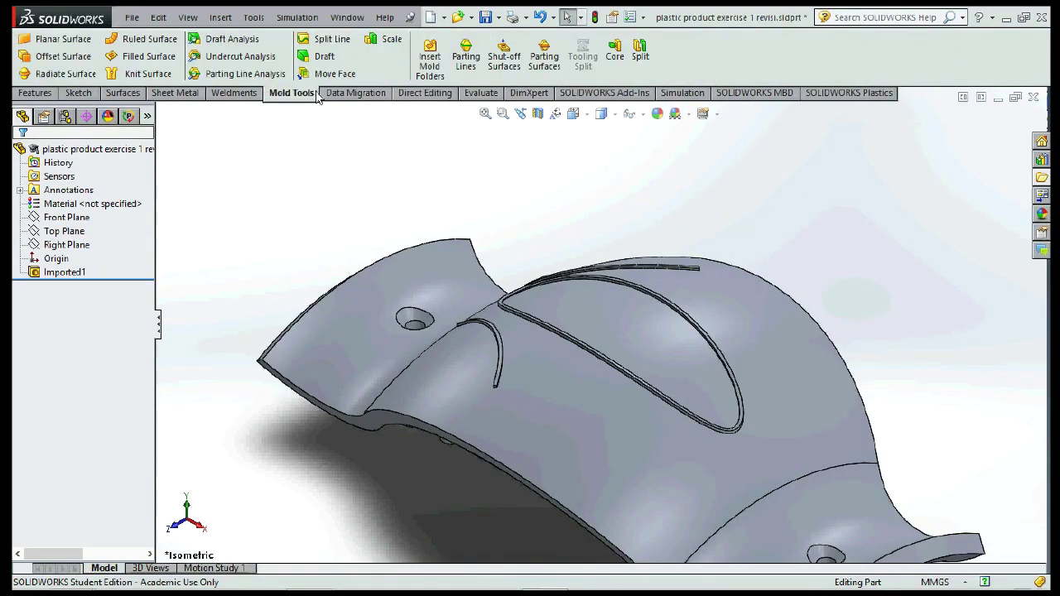
Step: Run a Draft Analysis with Top Plane as pull direction and zoom to fit
click(208, 37)
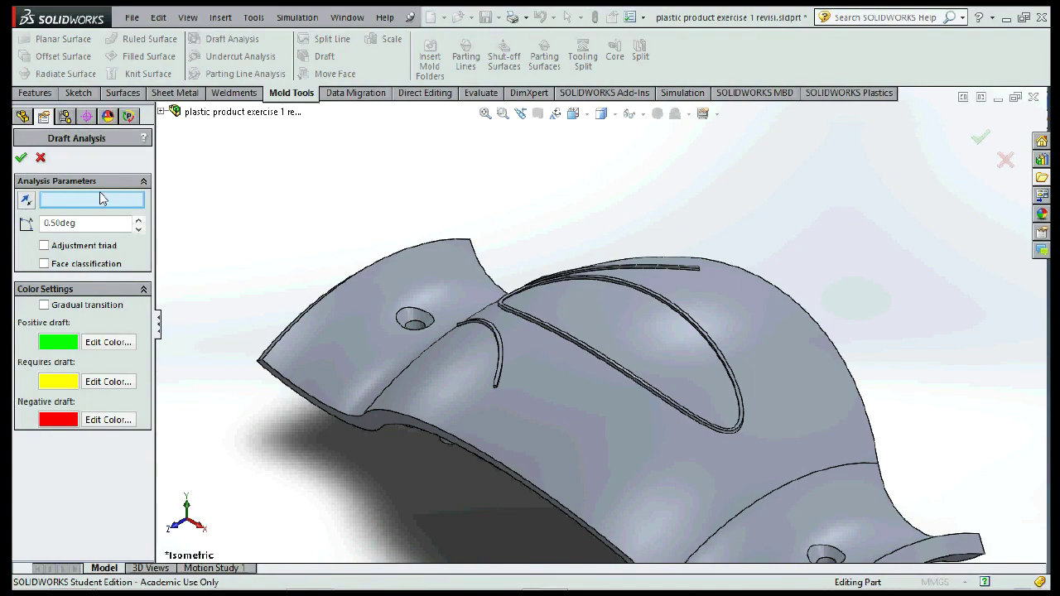
click(157, 109)
click(192, 193)
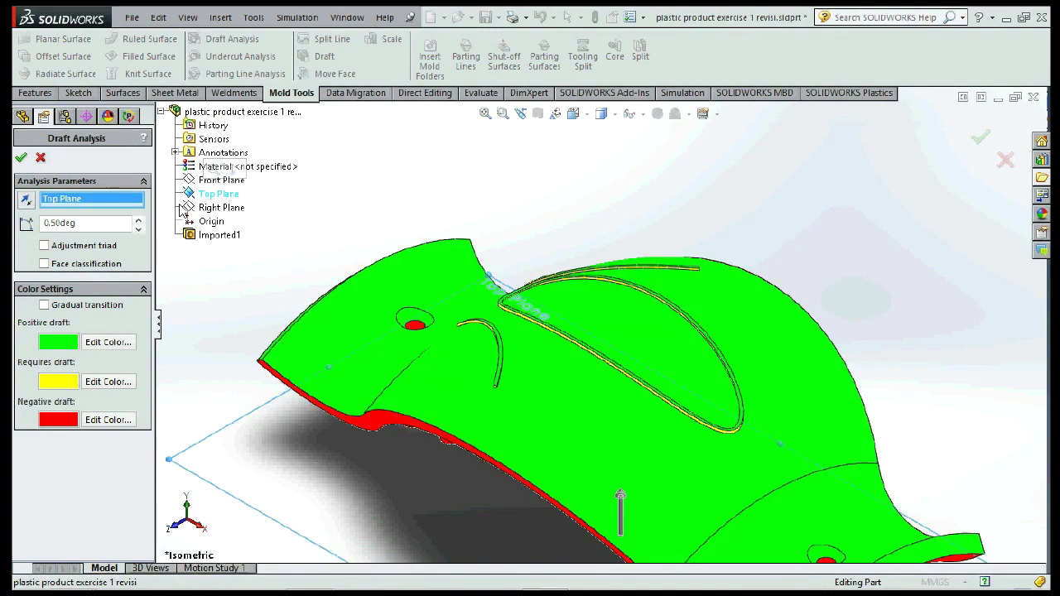
key(Return)
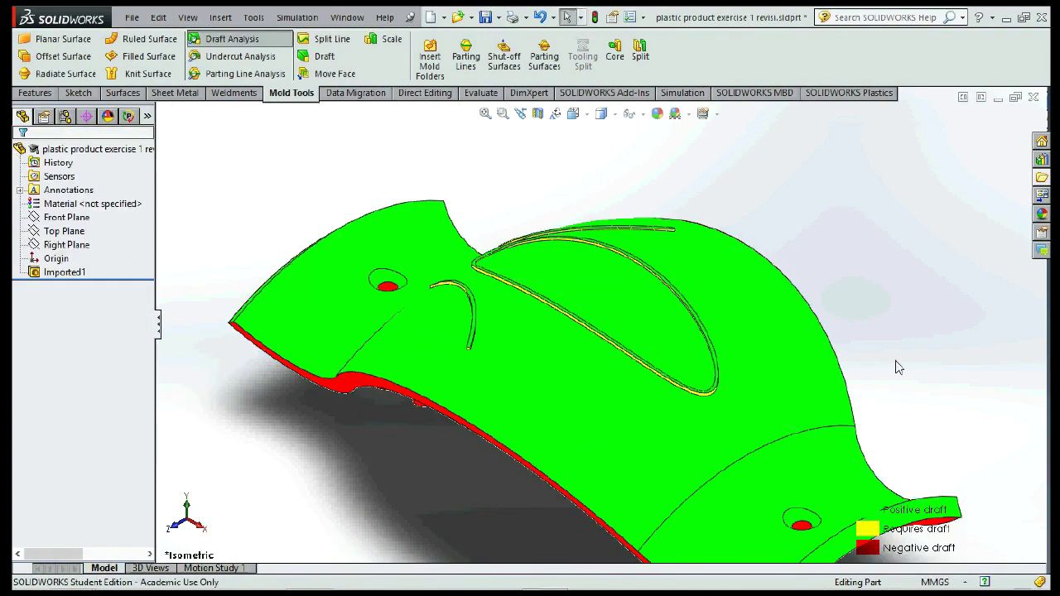
key(f)
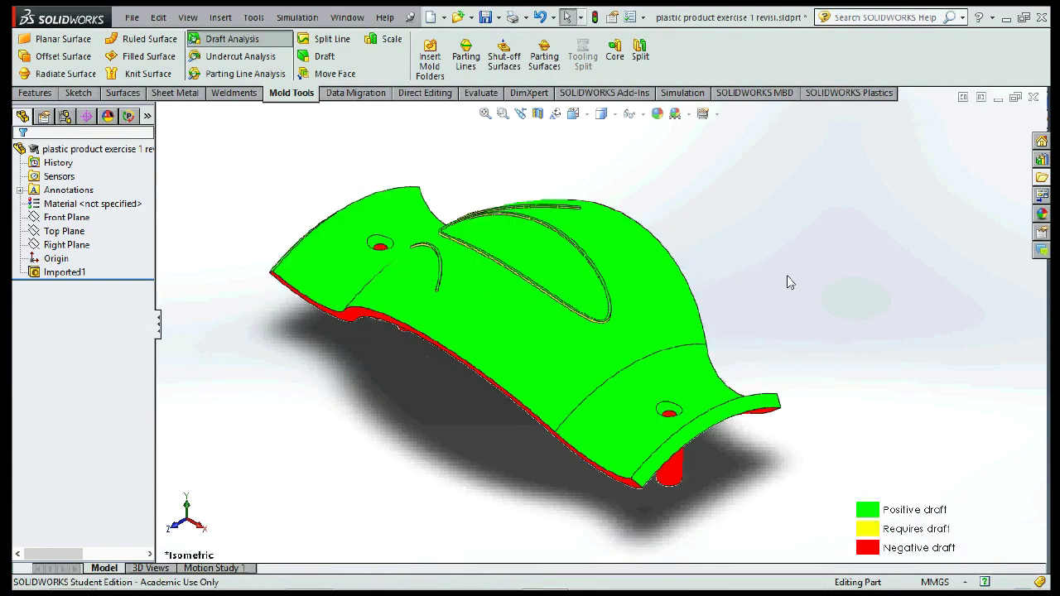
Step: Cancel an Undercut Analysis and reopen Draft Analysis at 0.50deg required draft
right_click(235, 31)
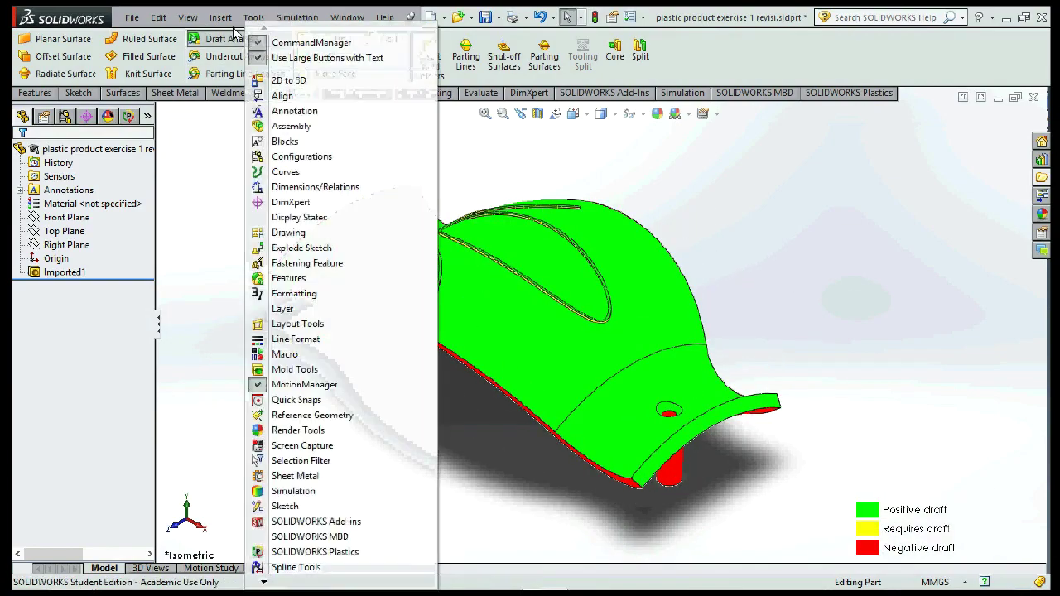
click(217, 55)
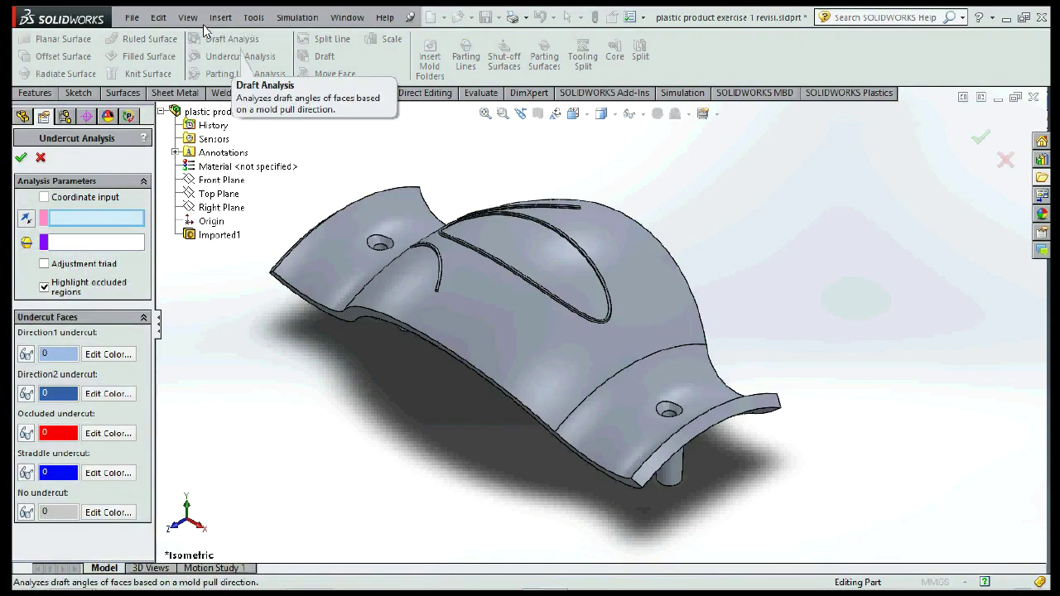
click(1004, 159)
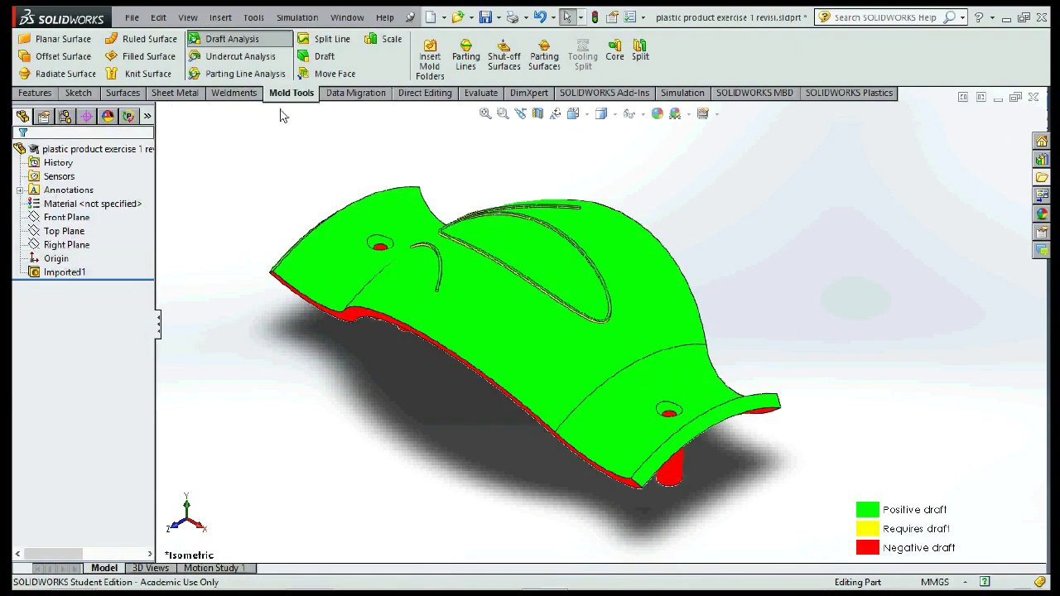
click(203, 38)
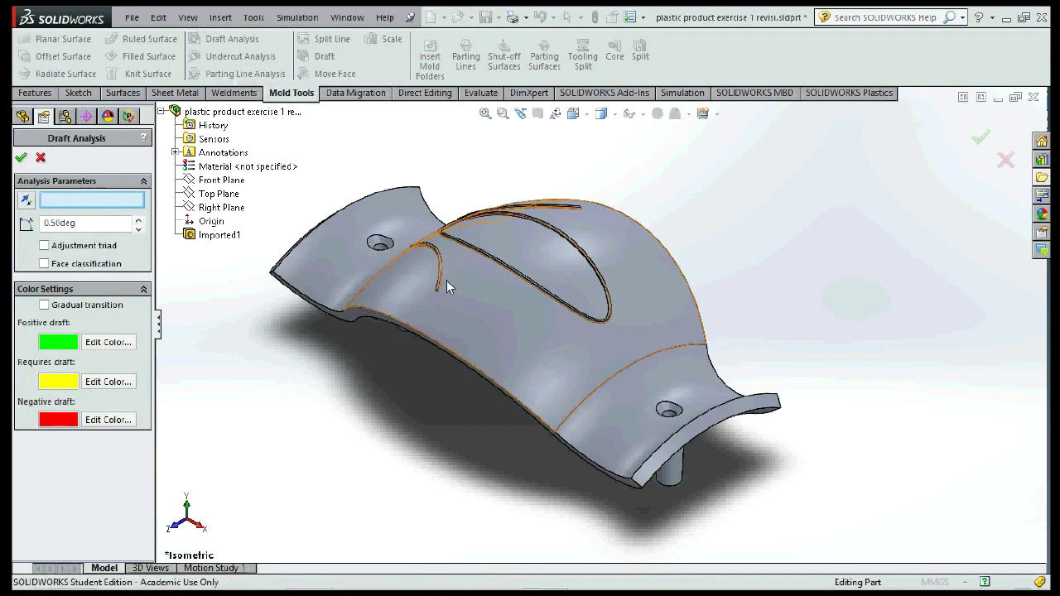
Step: Reapply Top Plane as pull direction and turn on Face classification
click(209, 193)
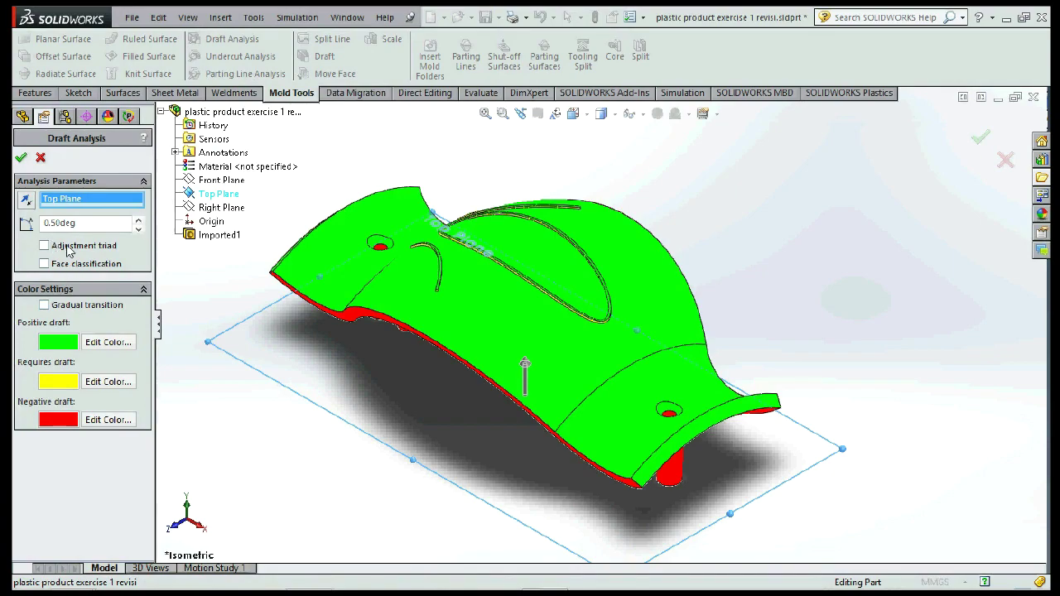
click(99, 263)
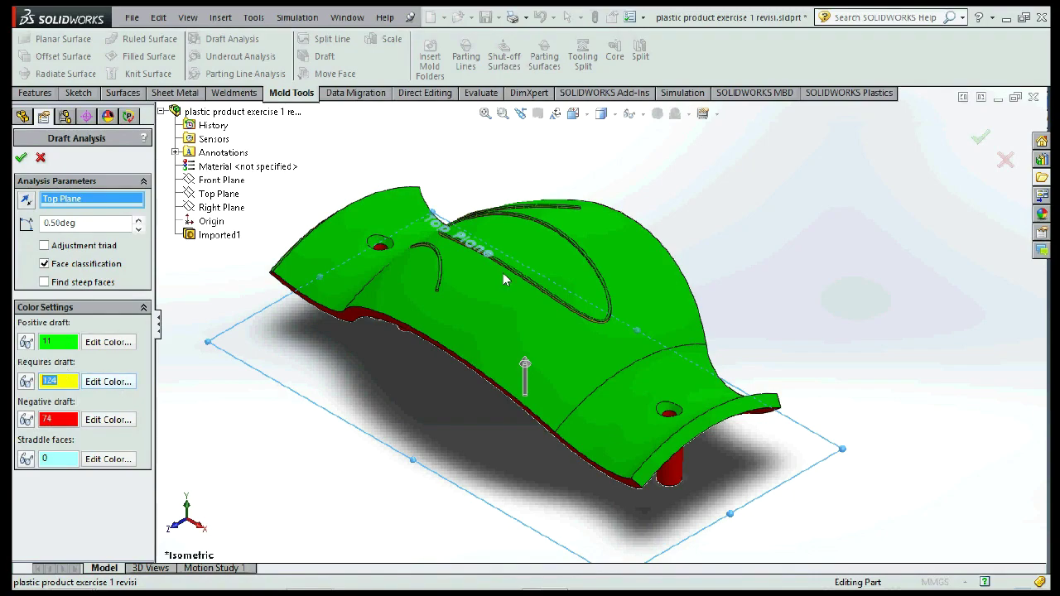
scroll(505, 280, down, 5)
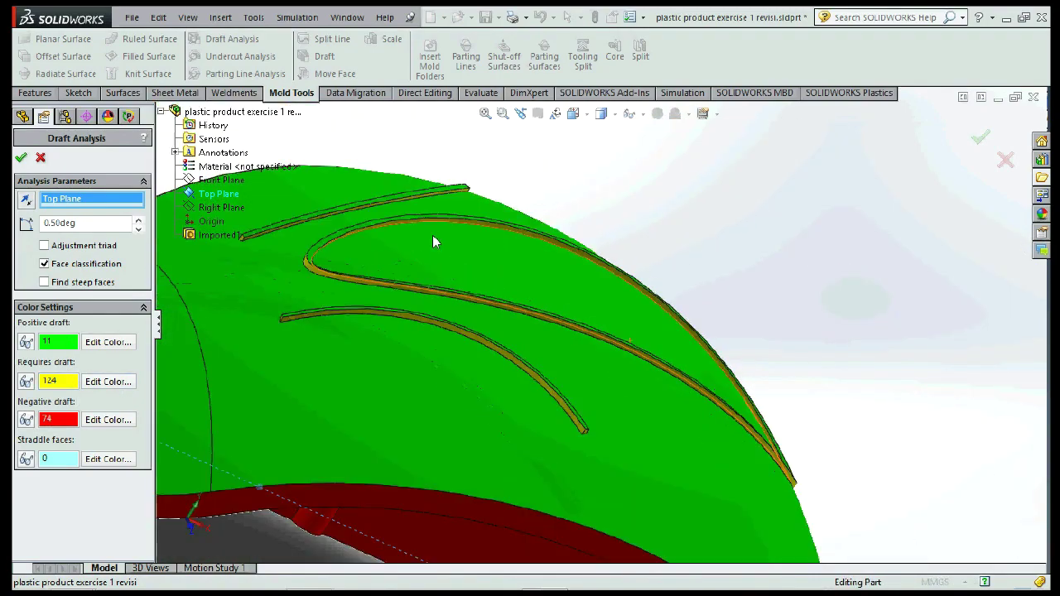
scroll(410, 232, down, 3)
scroll(426, 270, down, 2)
scroll(344, 335, down, 3)
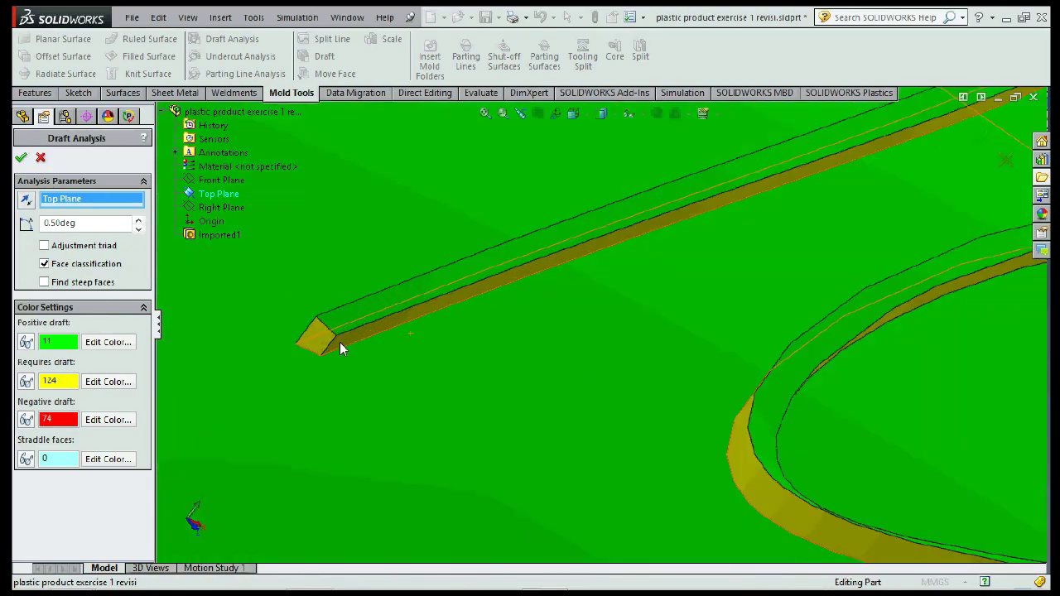
Step: Orbit the colour-coded part to inspect a rib, the underside, a hole and a side view
mouse_move(340, 342)
middle_down()
mouse_move(331, 286)
mouse_move(399, 295)
mouse_move(368, 291)
mouse_move(478, 257)
middle_up()
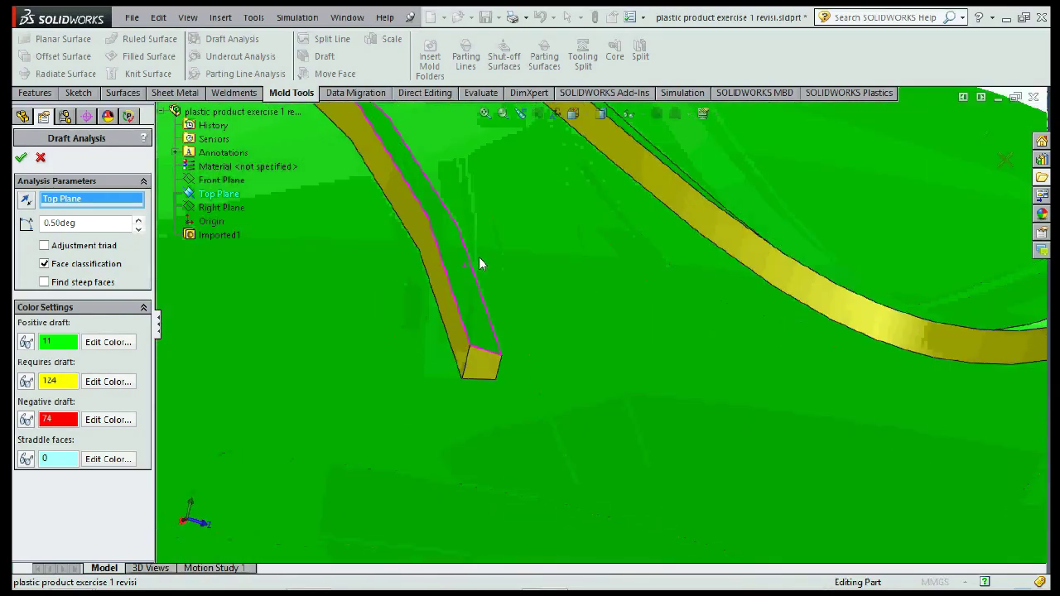
scroll(479, 263, up, 2)
scroll(544, 338, up, 3)
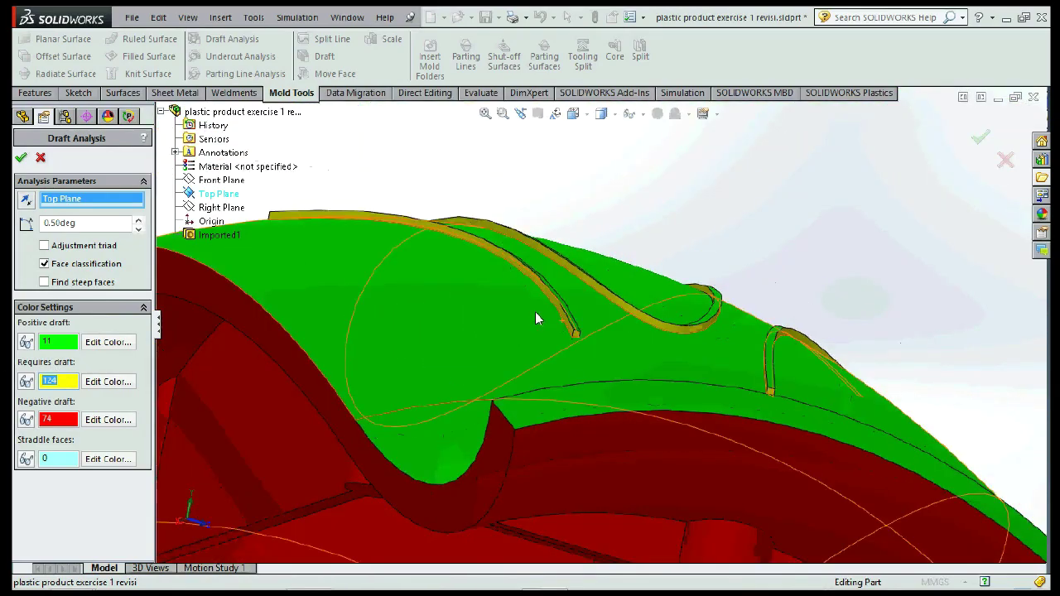
mouse_move(537, 319)
middle_down()
mouse_move(544, 397)
mouse_move(580, 242)
mouse_move(492, 267)
mouse_move(610, 348)
middle_up()
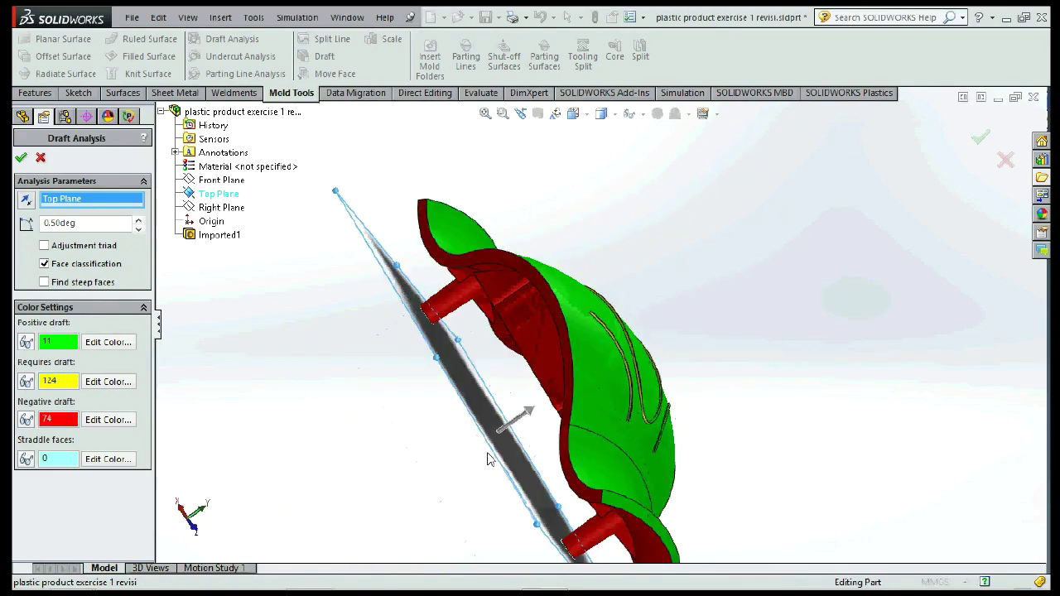
scroll(610, 348, down, 5)
scroll(551, 315, down, 2)
scroll(488, 228, up, 3)
mouse_move(489, 227)
middle_down()
mouse_move(486, 242)
mouse_move(531, 241)
middle_up()
scroll(535, 331, down, 2)
scroll(535, 325, up, 2)
mouse_move(535, 325)
middle_down()
mouse_move(423, 201)
mouse_move(433, 218)
mouse_move(409, 239)
mouse_move(449, 192)
middle_up()
scroll(450, 192, down, 3)
Step: Check the embossed text and underside, then accept: 11 positive, 124 requiring draft, 74 negative
mouse_move(472, 232)
middle_down()
mouse_move(421, 261)
mouse_move(360, 140)
mouse_move(348, 166)
mouse_move(674, 355)
middle_up()
scroll(674, 355, down, 2)
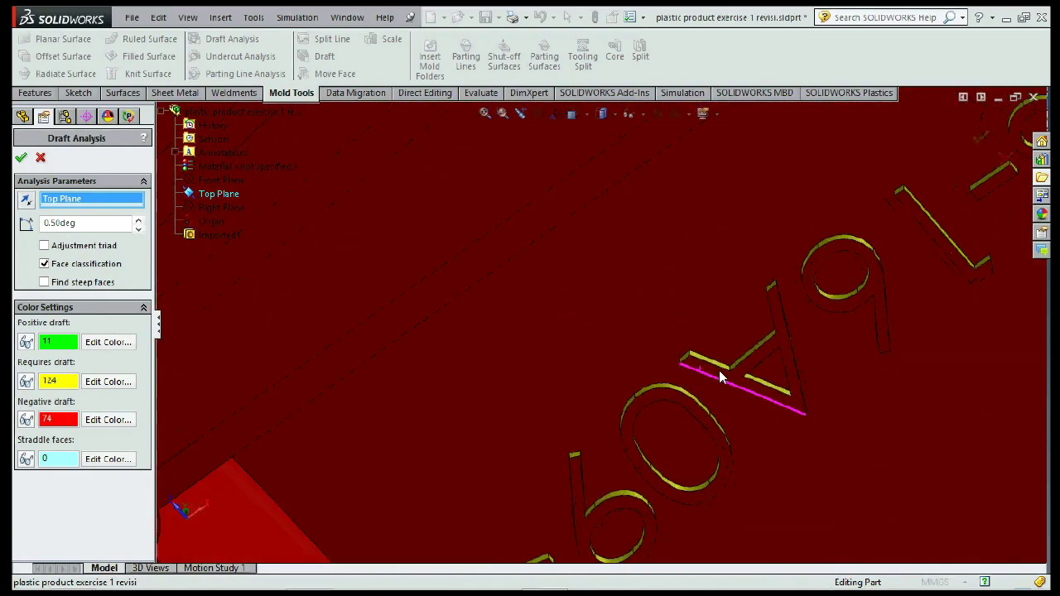
scroll(703, 331, down, 2)
mouse_move(740, 309)
middle_down()
mouse_move(741, 160)
mouse_move(610, 161)
mouse_move(592, 275)
mouse_move(688, 329)
mouse_move(626, 455)
middle_up()
mouse_move(691, 492)
middle_down()
mouse_move(736, 563)
mouse_move(639, 466)
mouse_move(726, 347)
middle_up()
scroll(438, 211, up, 3)
mouse_move(437, 211)
middle_down()
mouse_move(607, 273)
mouse_move(635, 321)
mouse_move(785, 143)
mouse_move(644, 253)
middle_up()
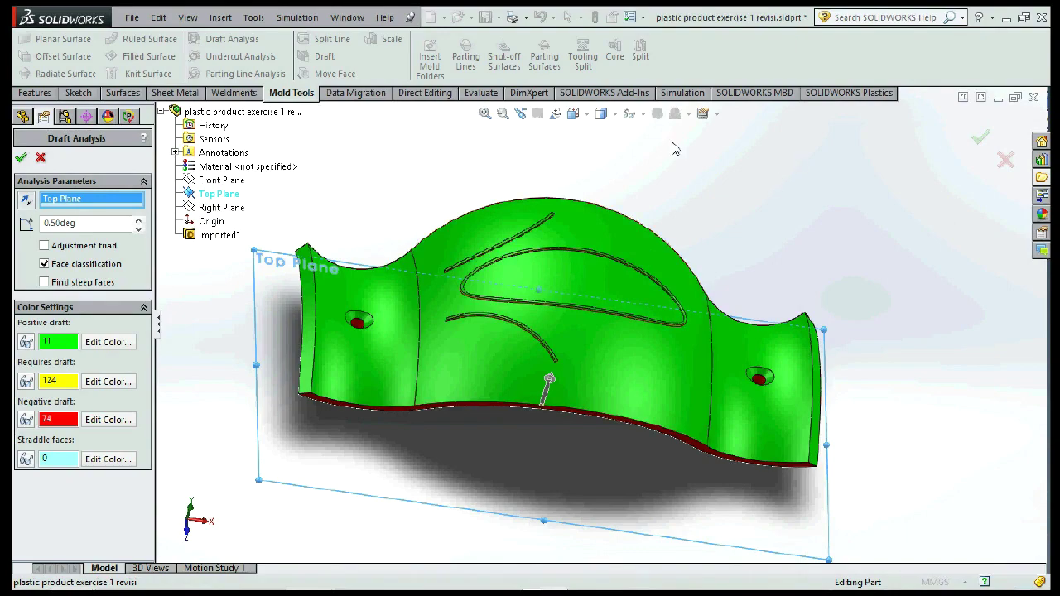
click(979, 137)
scroll(813, 420, down, 3)
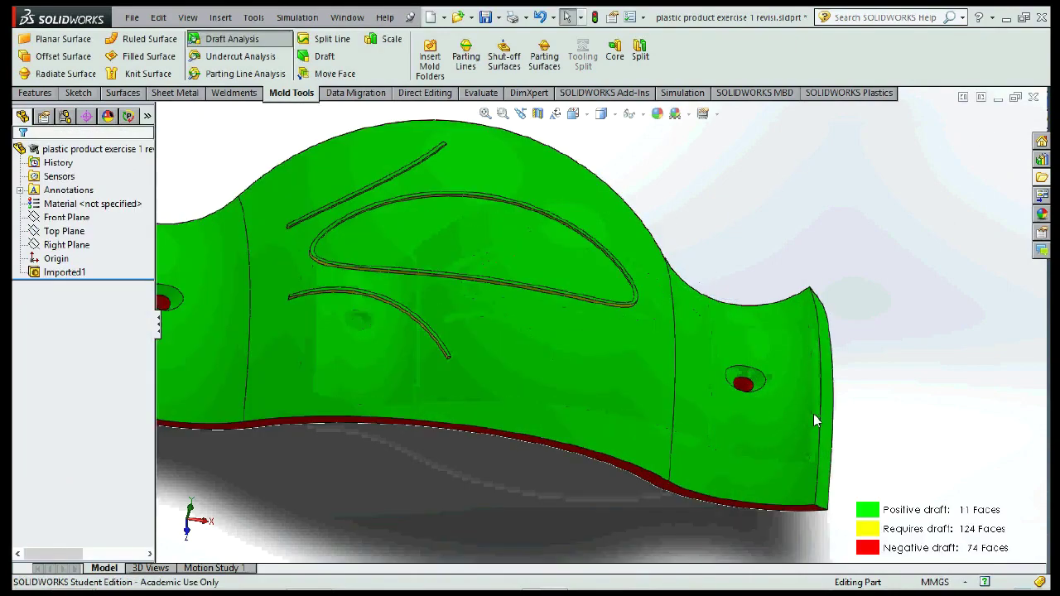
scroll(813, 414, up, 5)
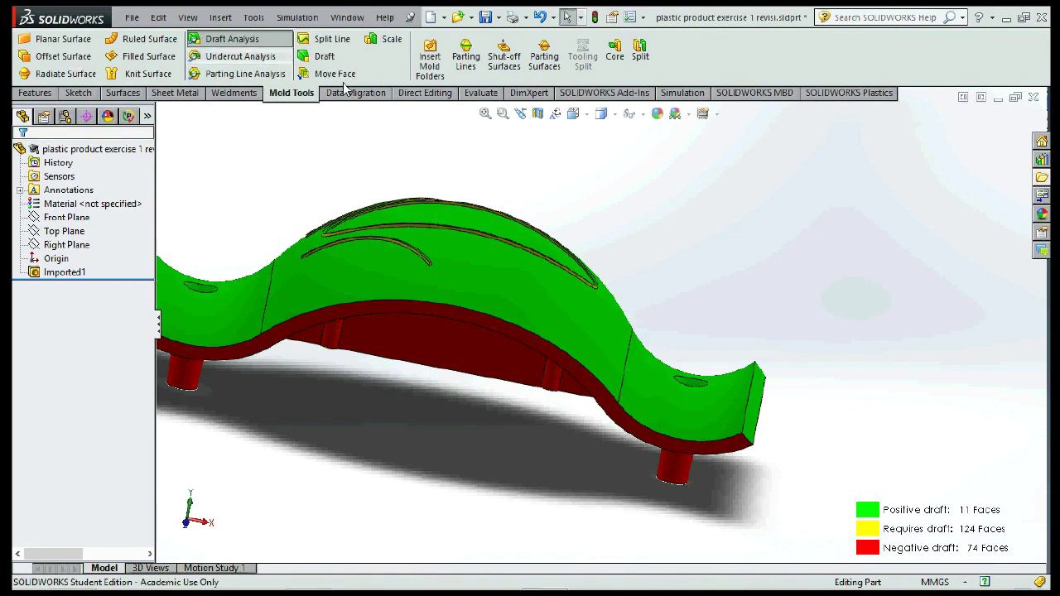
Step: Start a 2.00deg parting-line Draft with Top Plane as the pull direction
click(34, 92)
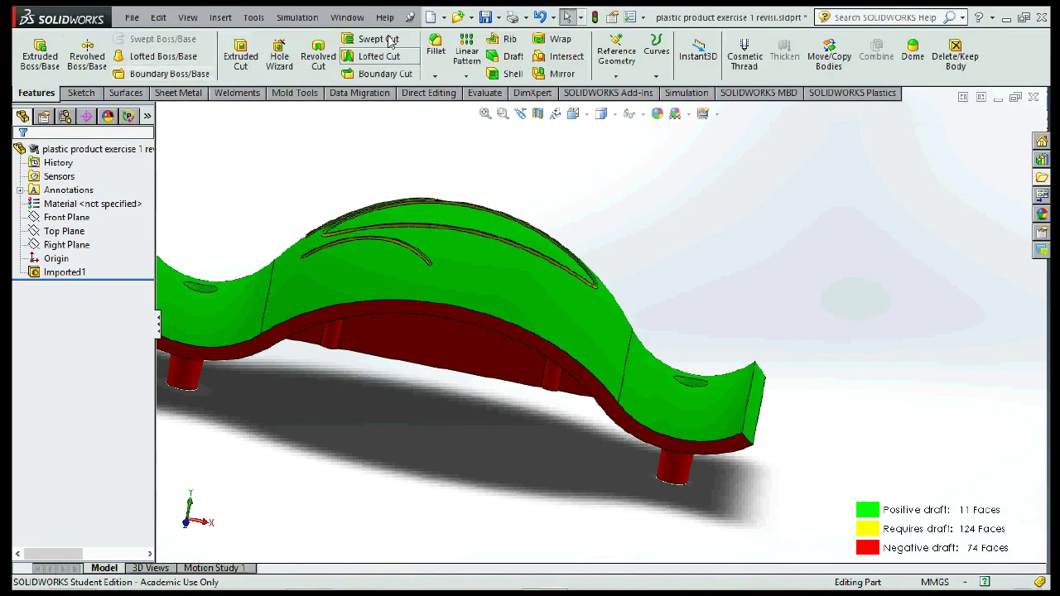
click(514, 56)
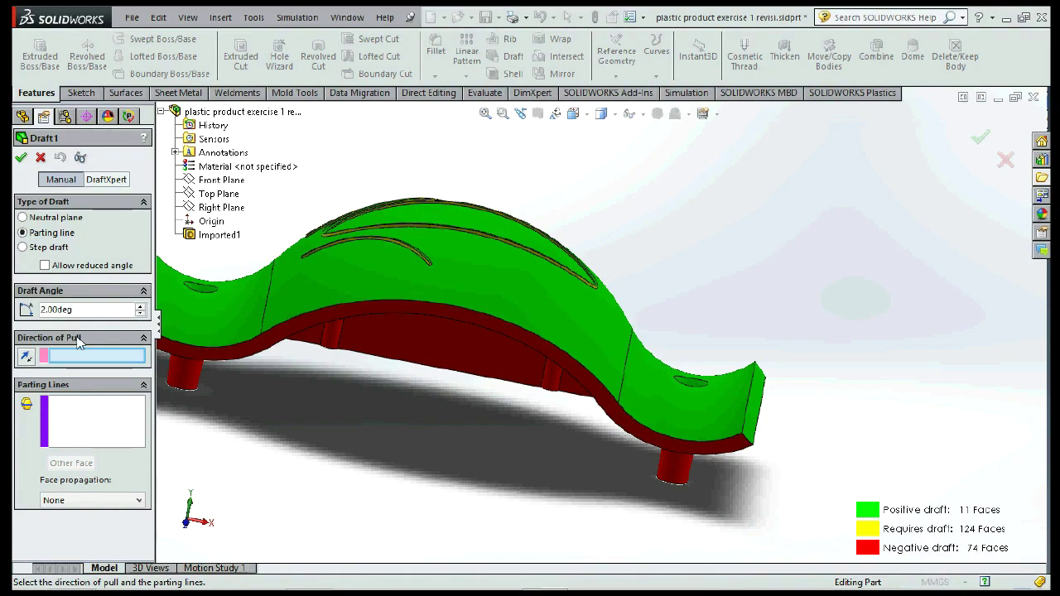
click(211, 193)
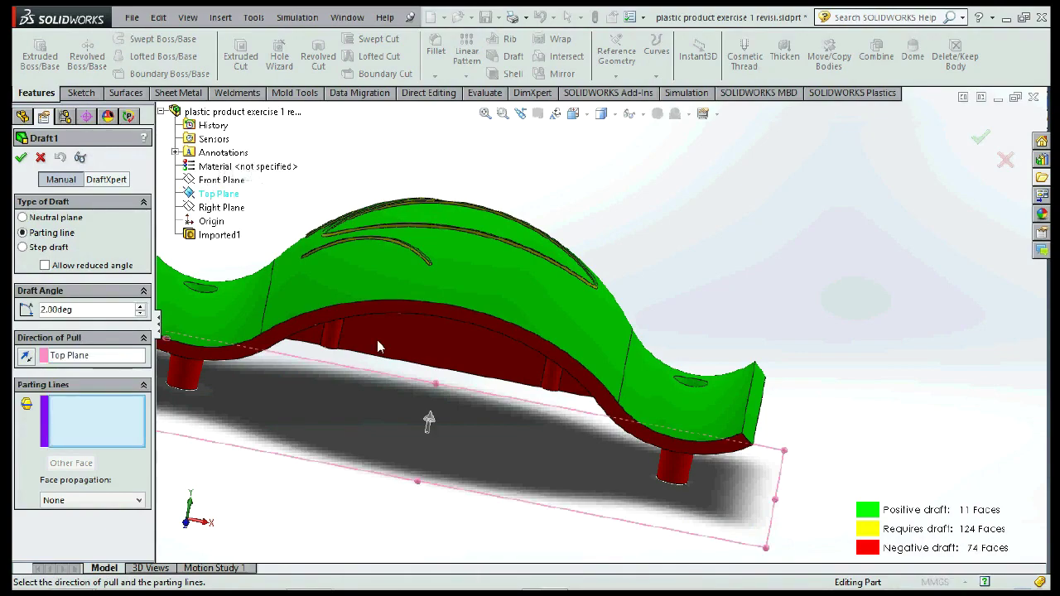
scroll(486, 314, down, 2)
scroll(415, 181, down, 3)
scroll(479, 250, down, 2)
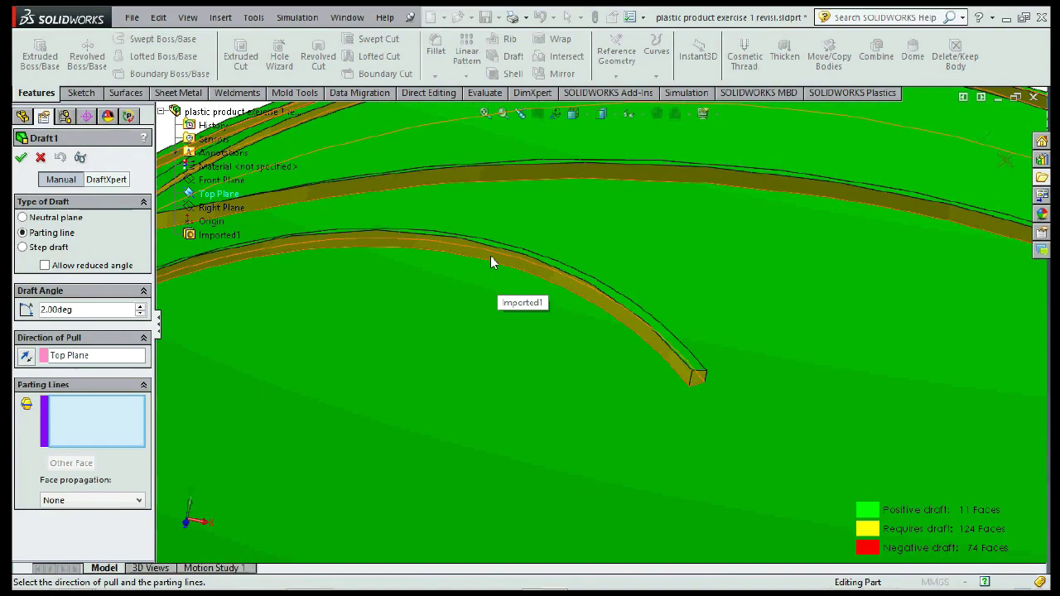
Step: Select the first six rib and upper-strip edges as parting lines
click(491, 254)
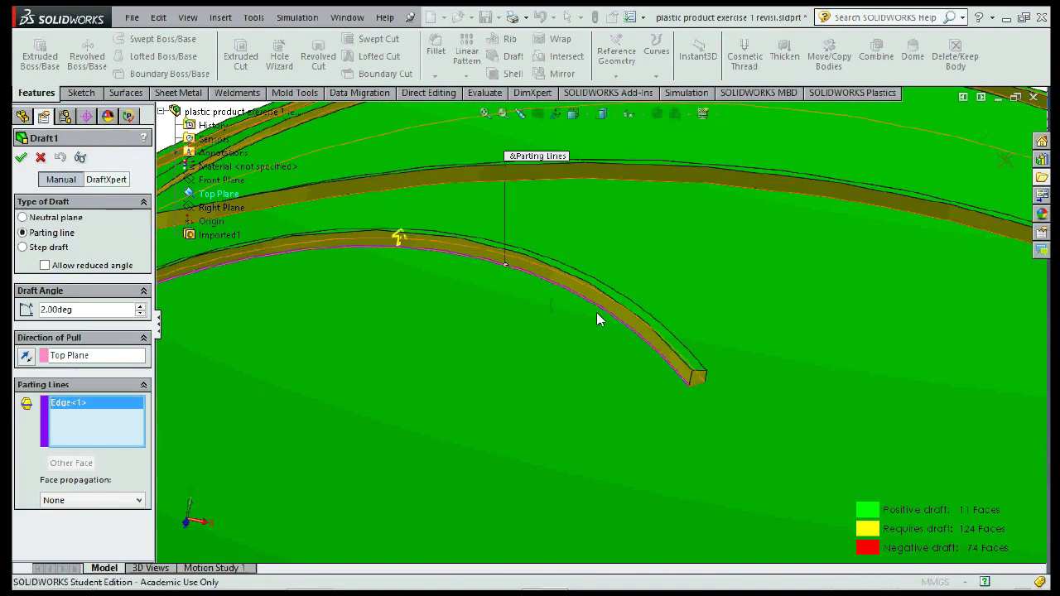
click(694, 377)
middle_drag(629, 331, 610, 324)
scroll(579, 335, up, 3)
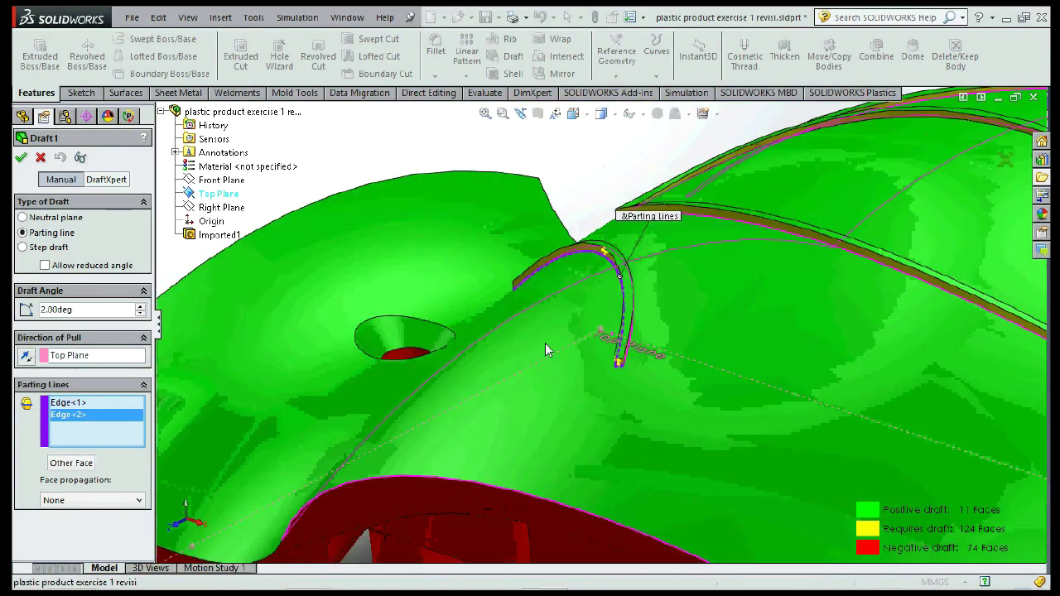
scroll(626, 329, down, 3)
scroll(608, 342, down, 2)
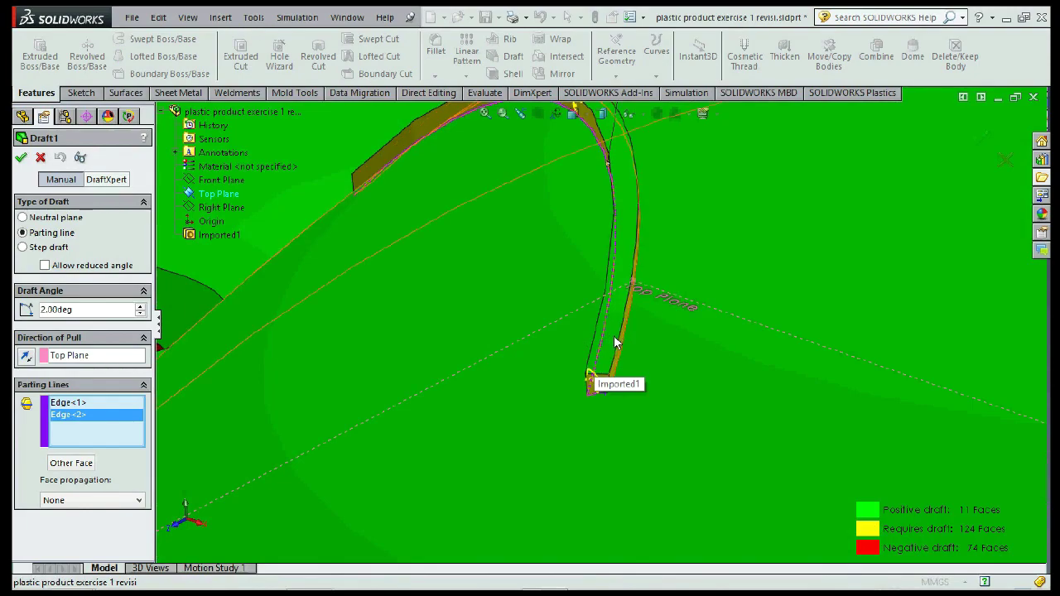
click(610, 335)
scroll(598, 296, up, 4)
middle_drag(485, 197, 643, 272)
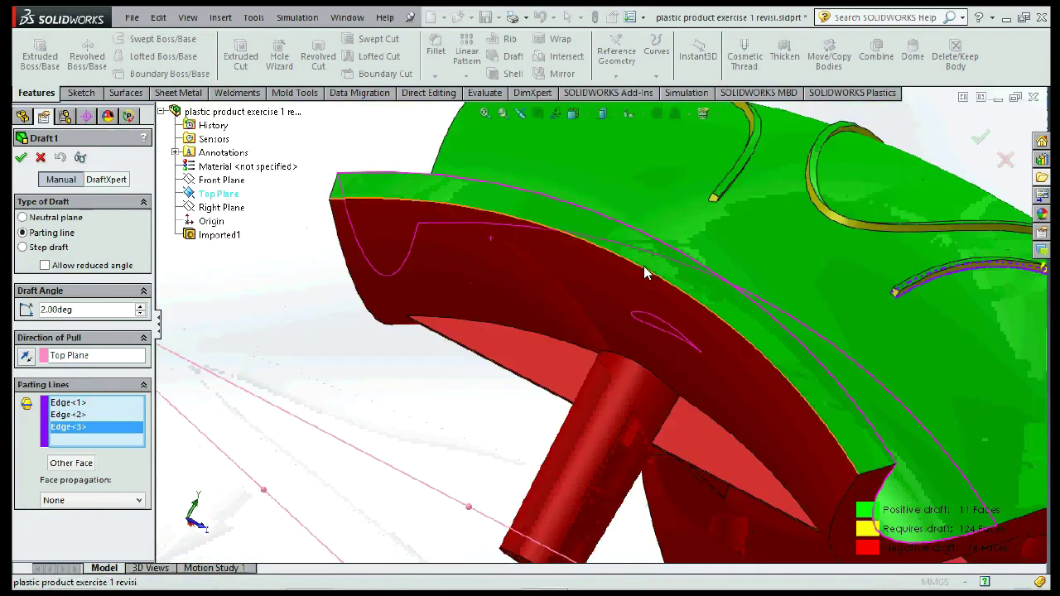
scroll(802, 319, down, 3)
scroll(663, 378, down, 2)
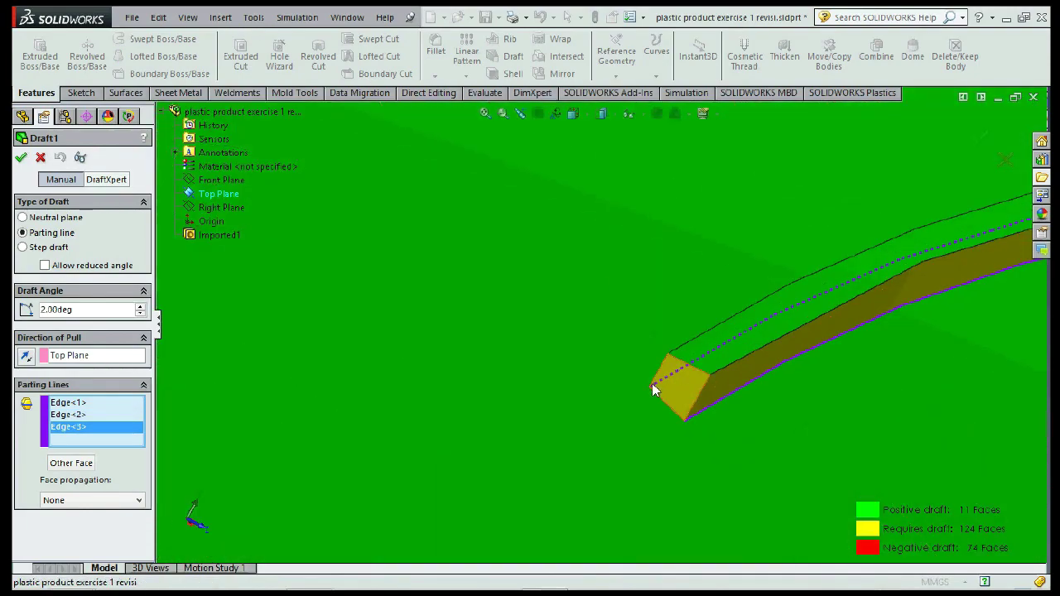
click(652, 383)
scroll(579, 273, up, 2)
scroll(566, 252, up, 3)
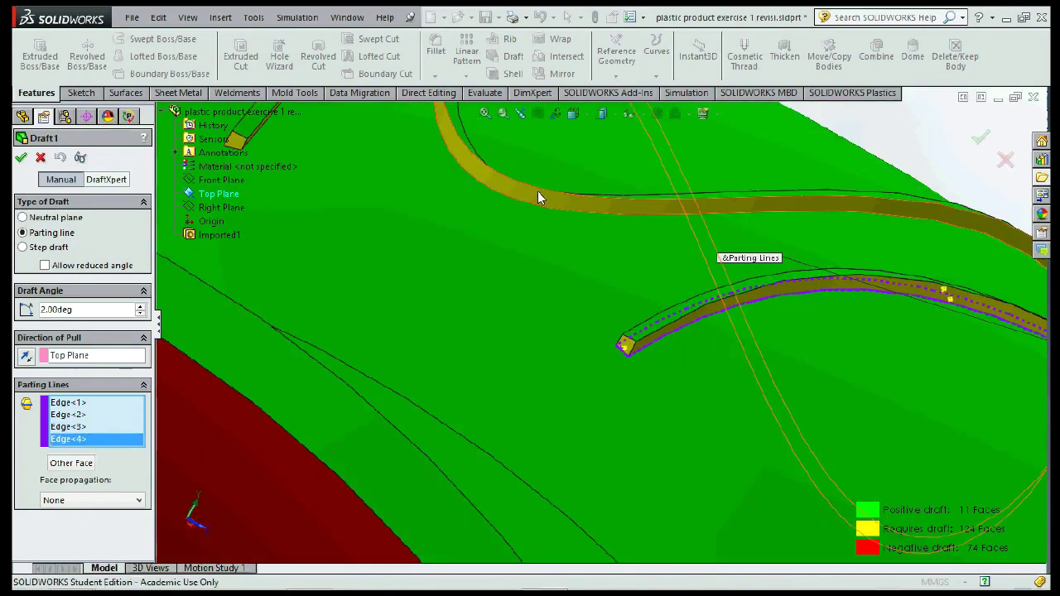
click(536, 199)
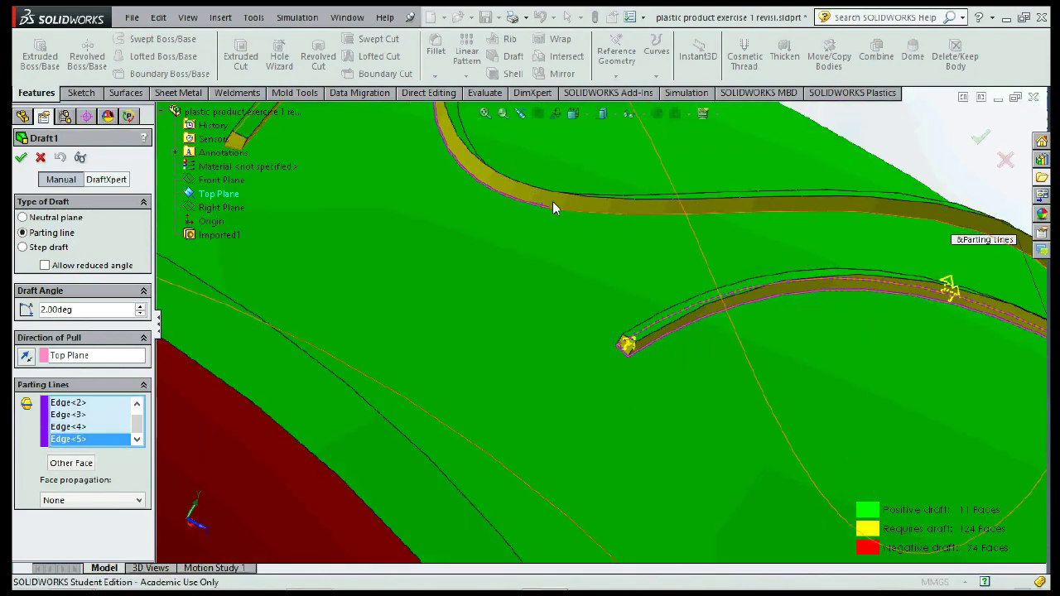
click(557, 202)
scroll(558, 193, up, 2)
scroll(742, 266, down, 2)
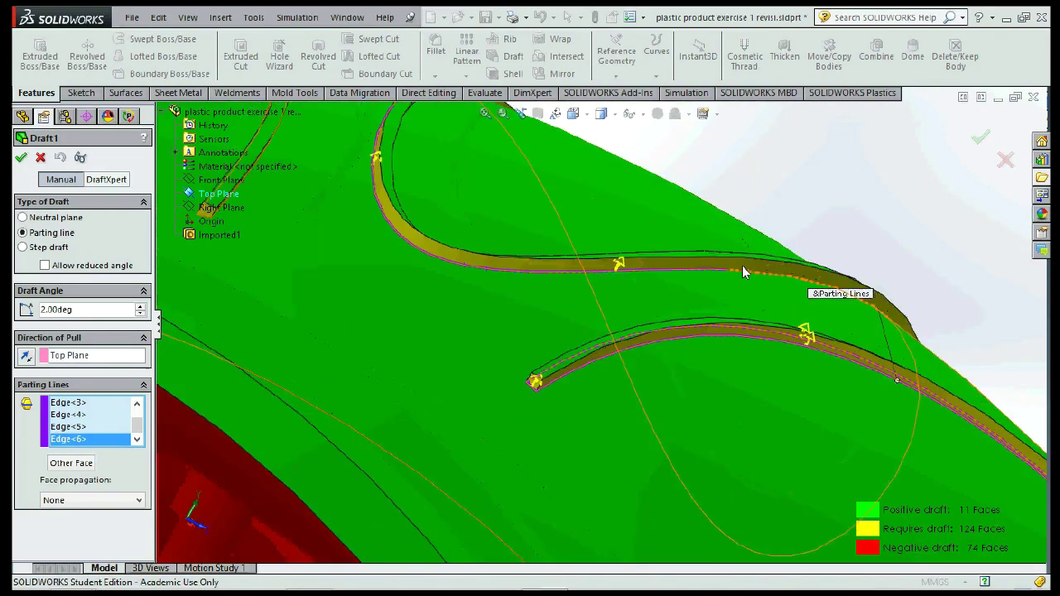
Step: Add the middle curve edge and further rib edges, through the tenth, as parting lines
click(745, 262)
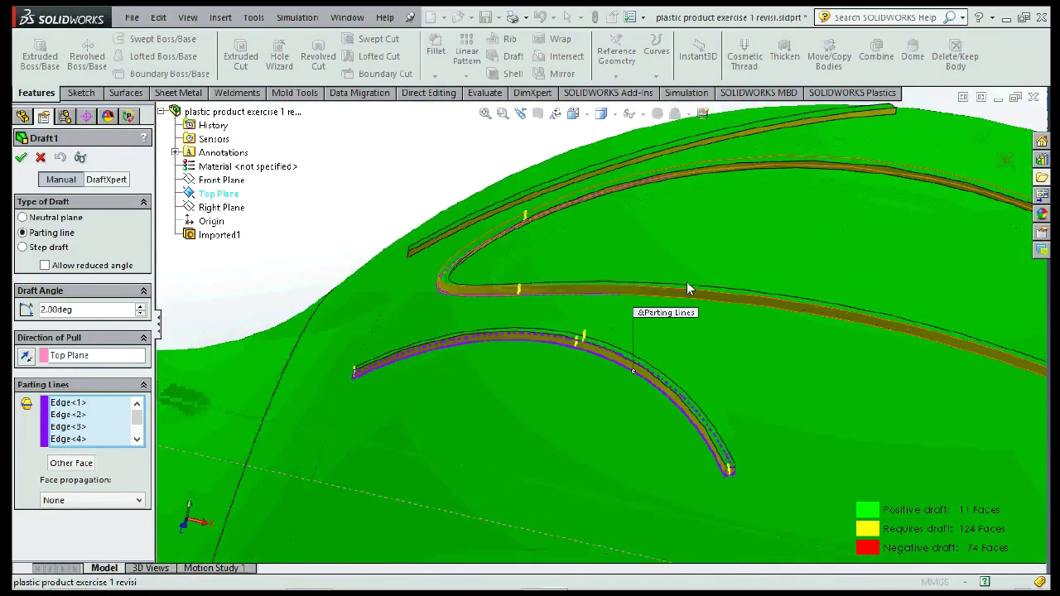
scroll(687, 281, down, 3)
click(669, 293)
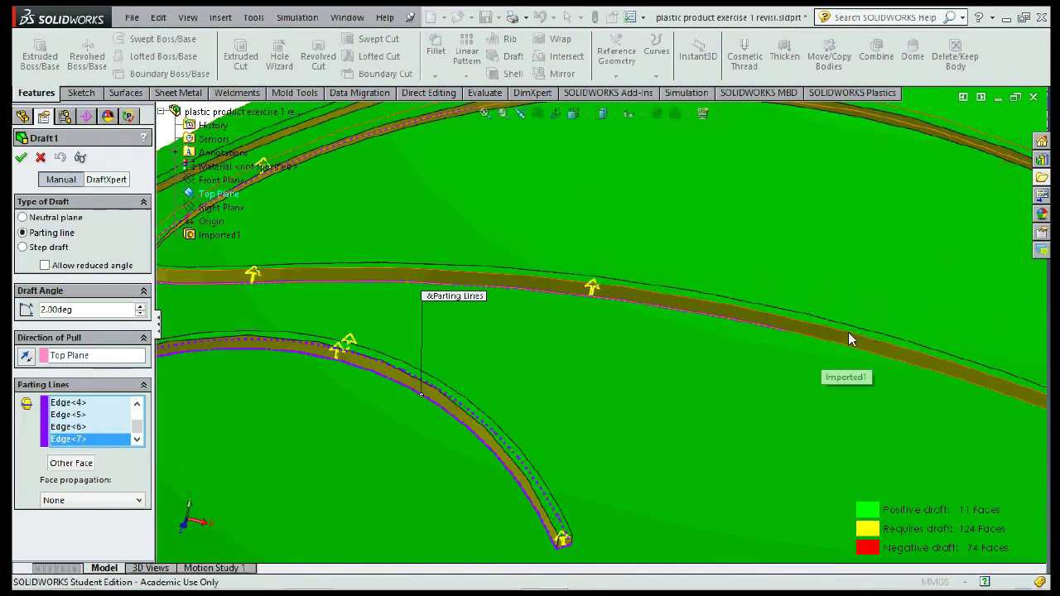
click(843, 334)
scroll(726, 366, up, 3)
scroll(850, 351, down, 3)
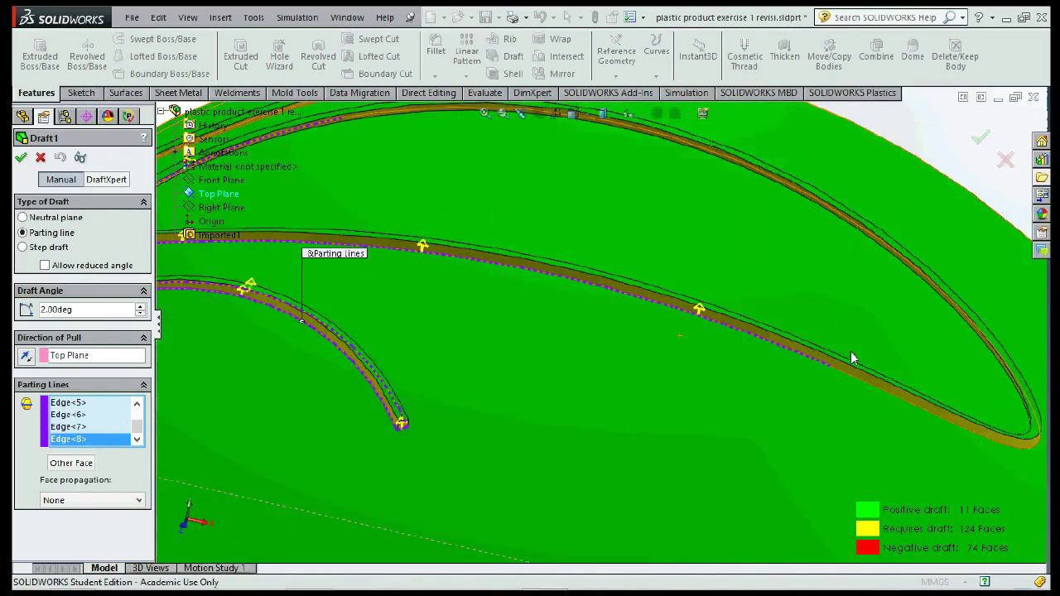
scroll(851, 362, down, 2)
click(851, 362)
scroll(588, 294, up, 3)
scroll(755, 371, down, 3)
scroll(736, 346, up, 1)
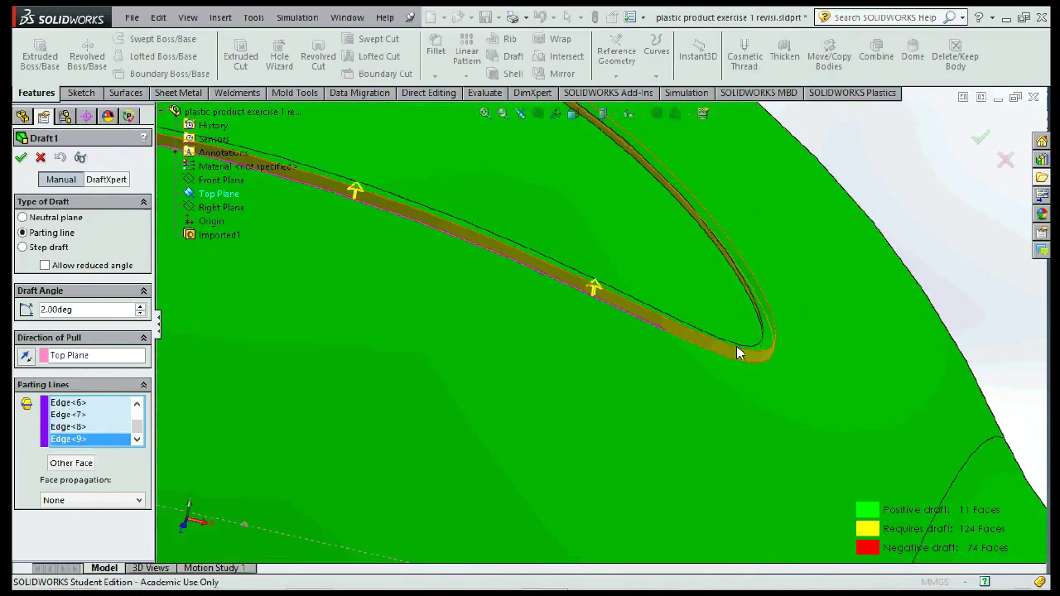
click(731, 348)
mouse_move(740, 284)
middle_down()
mouse_move(587, 312)
mouse_move(748, 298)
mouse_move(743, 240)
middle_up()
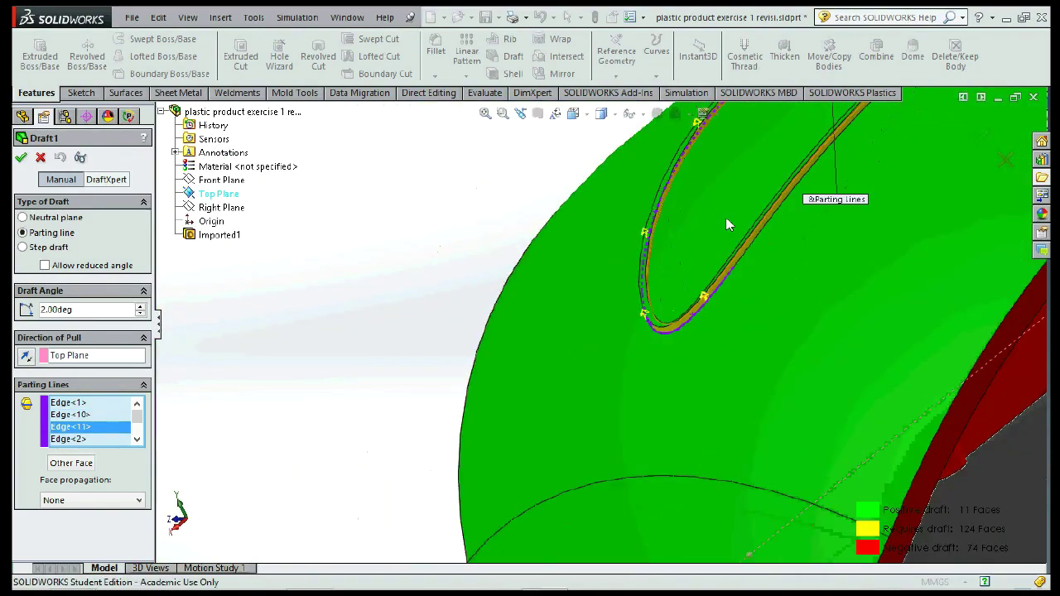
key(Escape)
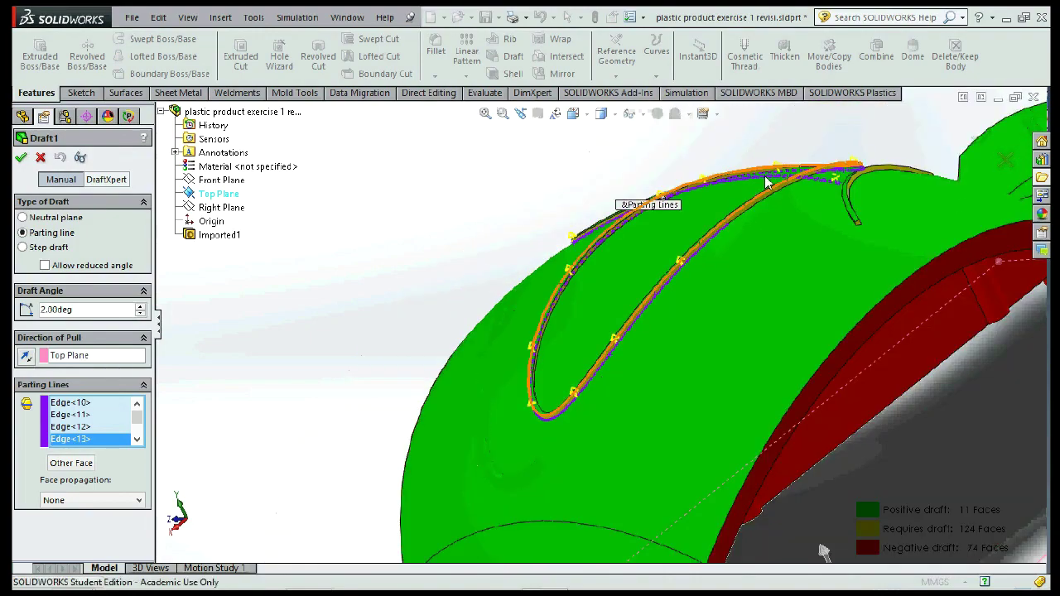
Step: Add the right curved tip edge and another rib edge, completing parting lines through Edge<18>
mouse_move(700, 255)
middle_down()
mouse_move(721, 242)
mouse_move(707, 162)
mouse_move(627, 444)
middle_up()
click(656, 346)
scroll(628, 451, down, 4)
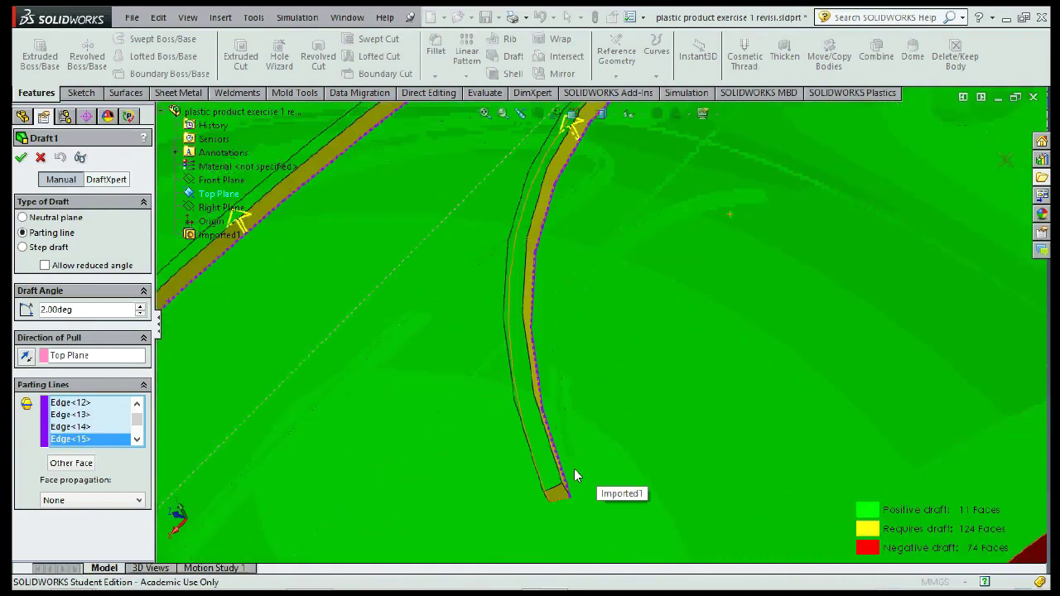
key(ctrl+z)
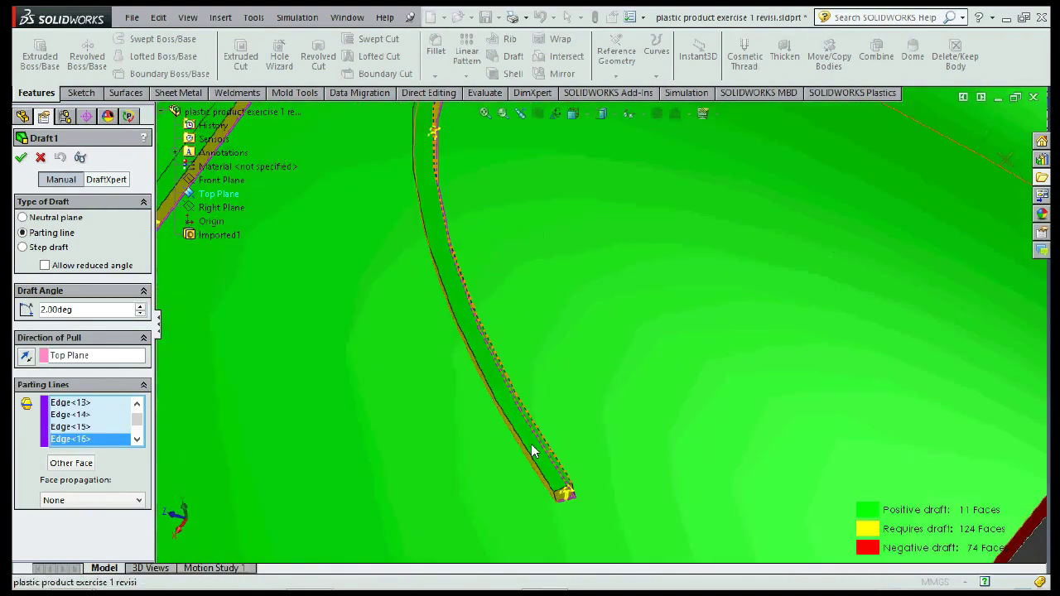
key(ctrl+y)
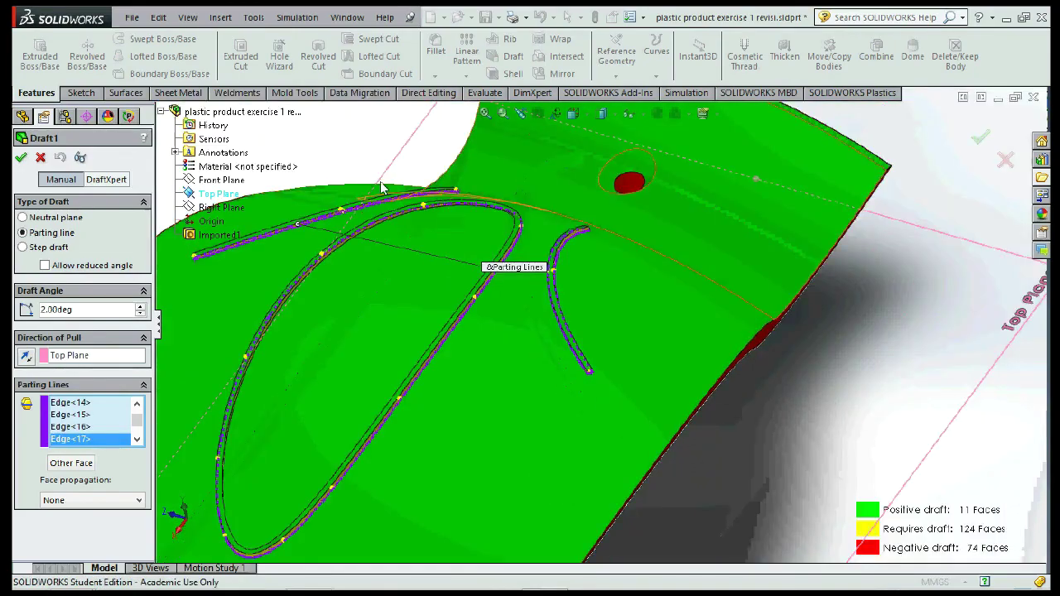
mouse_move(225, 249)
middle_down()
mouse_move(319, 253)
mouse_move(304, 375)
mouse_move(430, 294)
middle_up()
scroll(430, 294, down, 3)
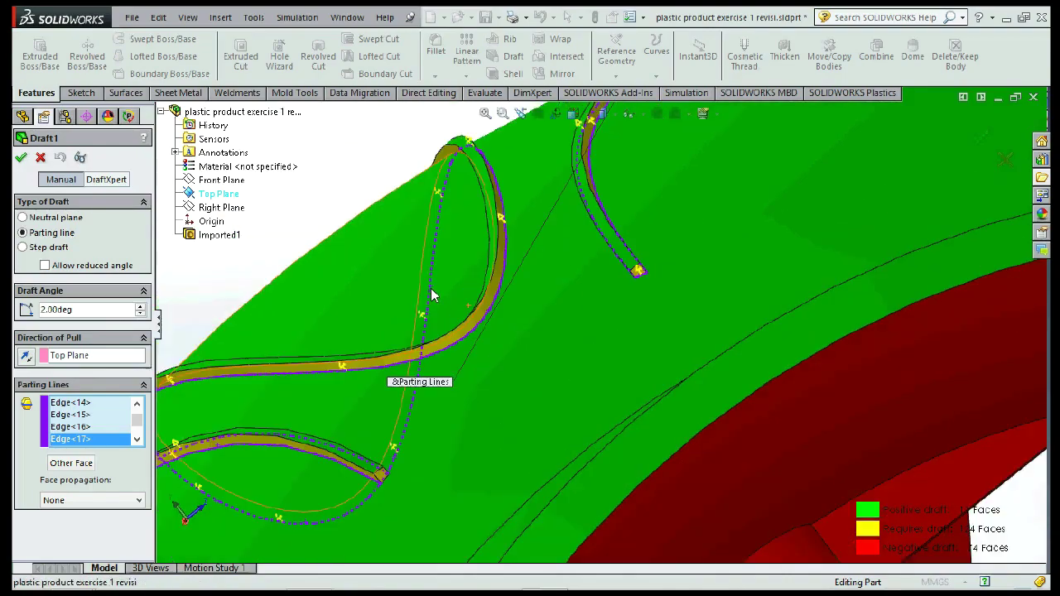
scroll(433, 469, down, 2)
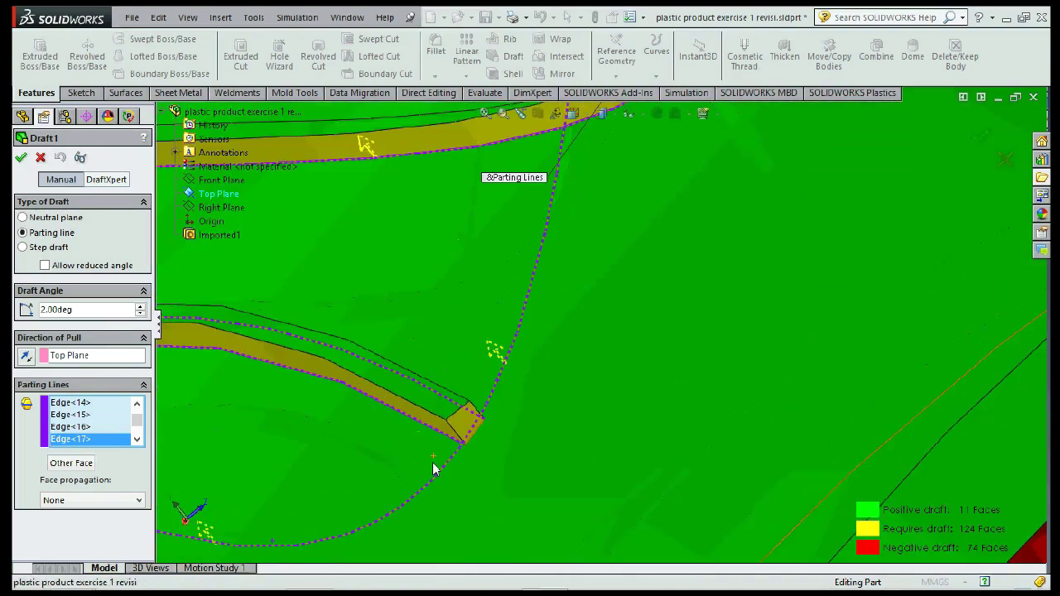
click(462, 429)
scroll(568, 267, up, 3)
mouse_move(513, 258)
middle_down()
mouse_move(480, 379)
mouse_move(549, 267)
mouse_move(524, 160)
mouse_move(488, 298)
middle_up()
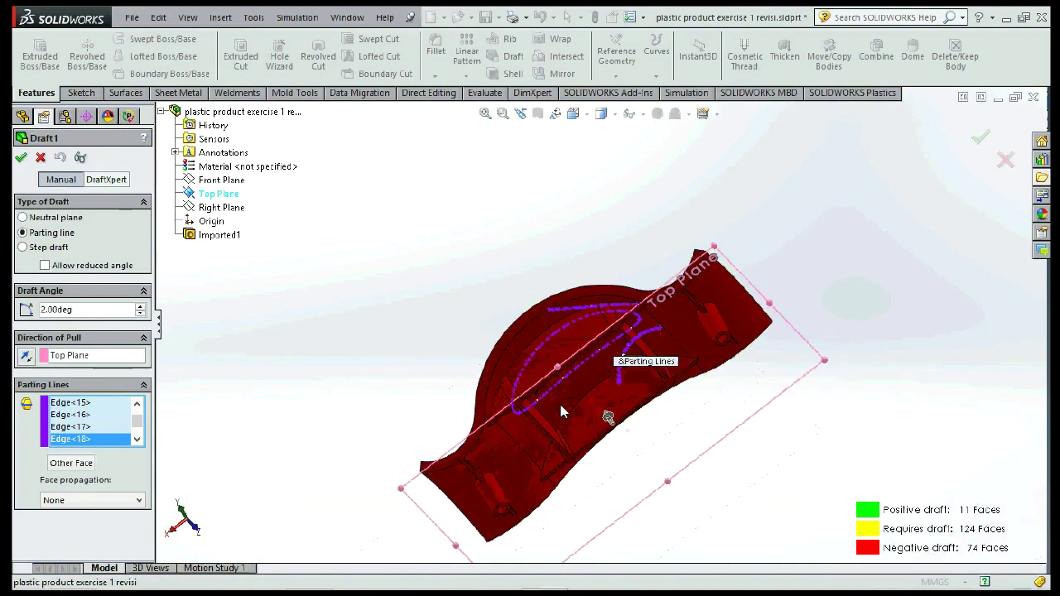
Step: Inspect the parting lines top and bottom, then accept Draft1, updating analysis to 29 positive, 115 requiring draft
scroll(560, 409, down, 3)
scroll(569, 350, down, 3)
scroll(552, 301, down, 2)
scroll(496, 248, down, 2)
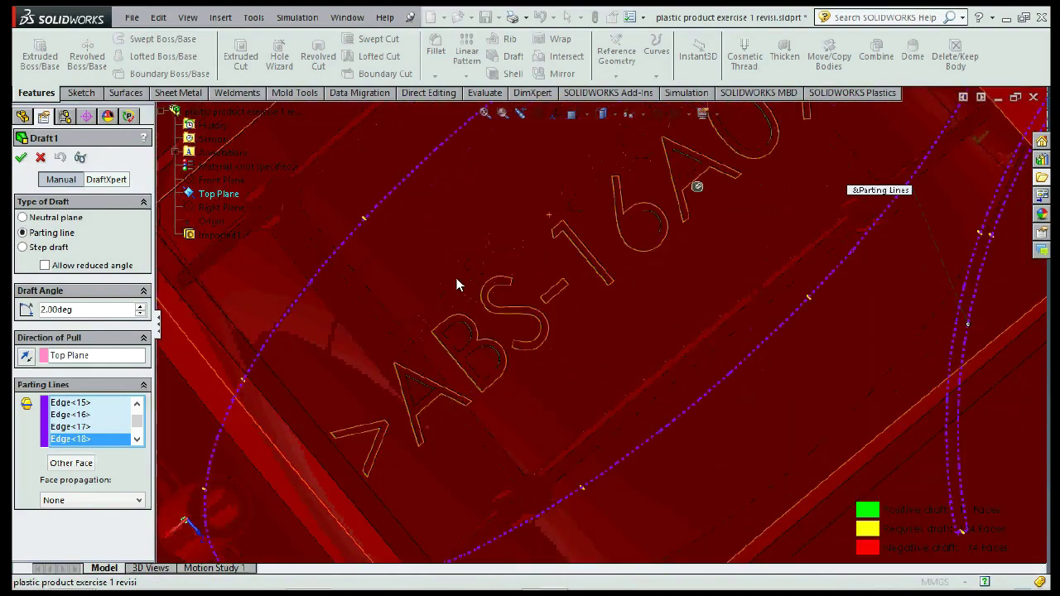
scroll(544, 339, down, 2)
scroll(501, 294, down, 2)
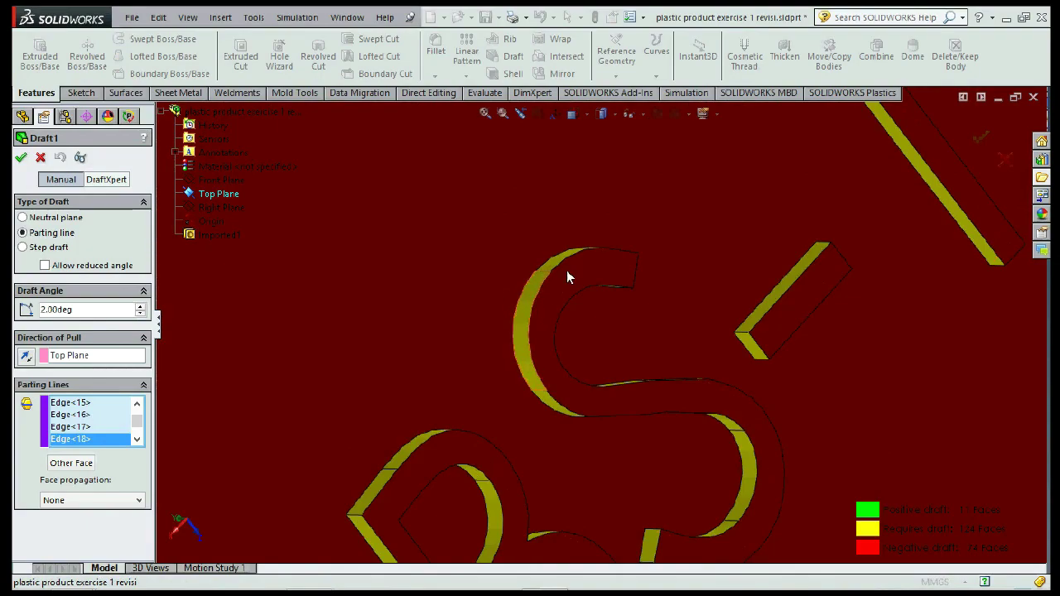
scroll(557, 307, up, 3)
scroll(530, 298, up, 3)
scroll(506, 259, up, 3)
scroll(496, 298, up, 2)
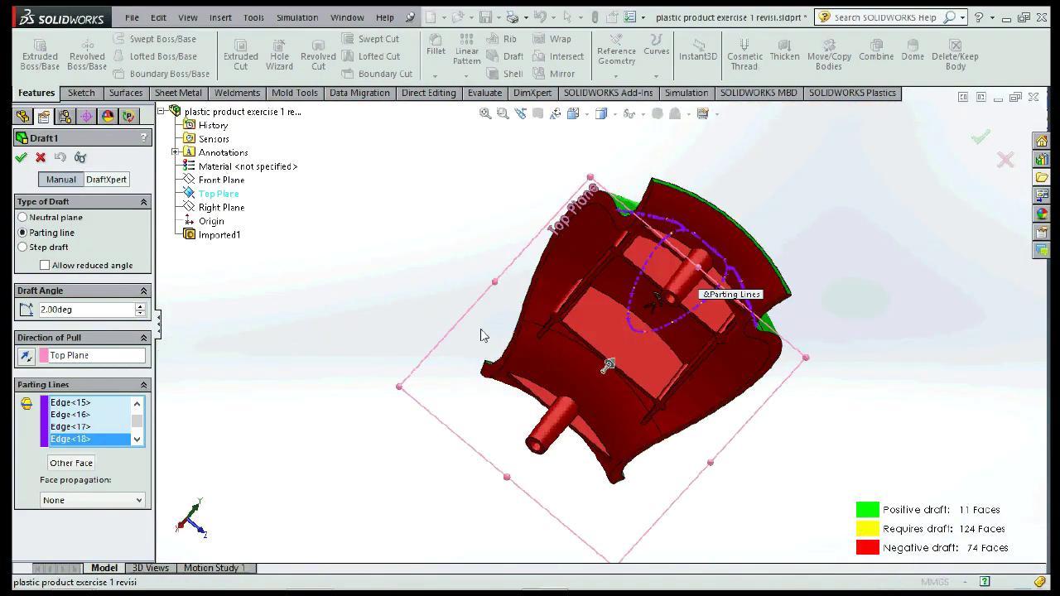
middle_drag(484, 335, 497, 306)
scroll(497, 298, down, 3)
scroll(497, 290, down, 3)
scroll(481, 282, down, 3)
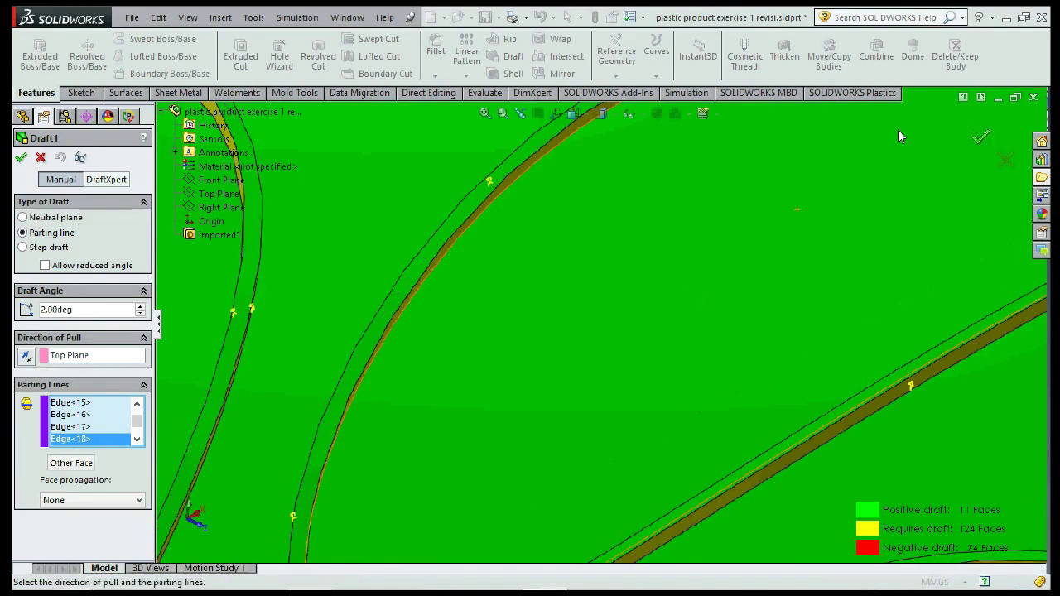
click(981, 137)
Step: Create Draft2, a 2° parting-line draft pulled from Top Plane on the rib corner edge
scroll(749, 313, up, 2)
scroll(750, 312, up, 3)
scroll(719, 302, up, 3)
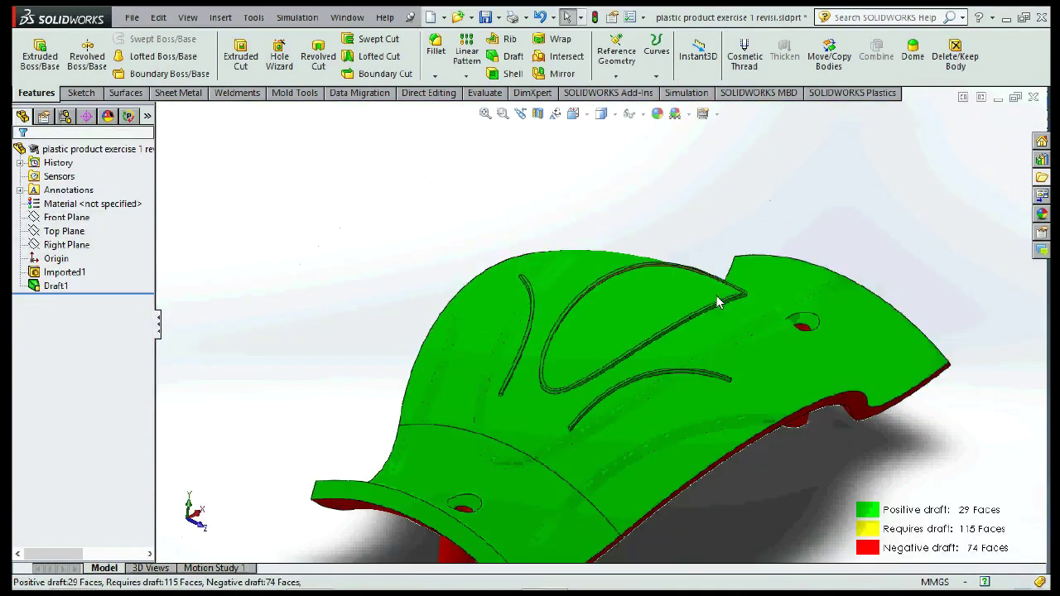
scroll(718, 302, up, 1)
scroll(770, 323, up, 1)
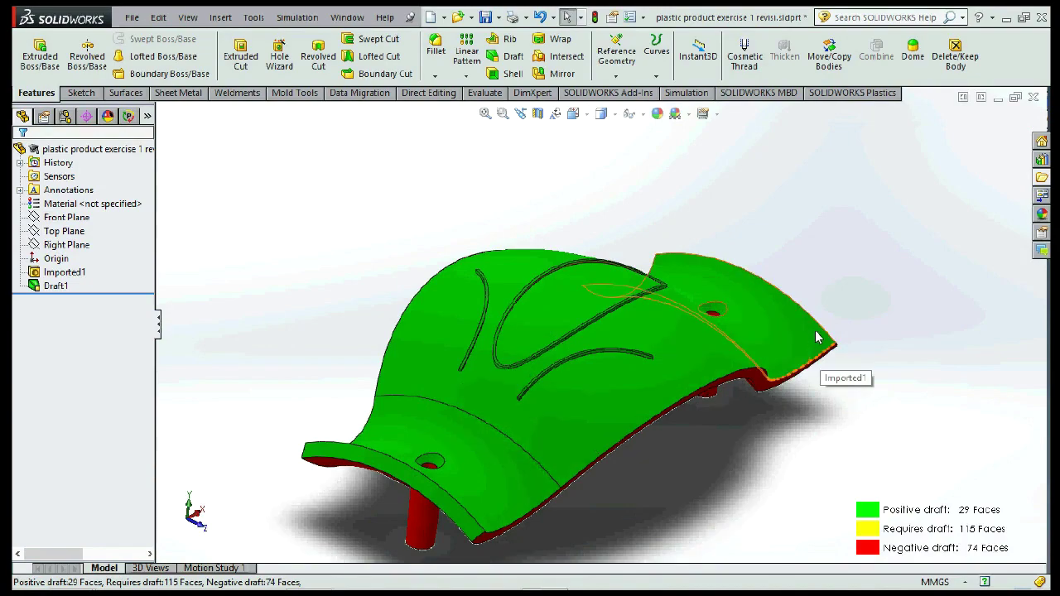
scroll(535, 358, down, 3)
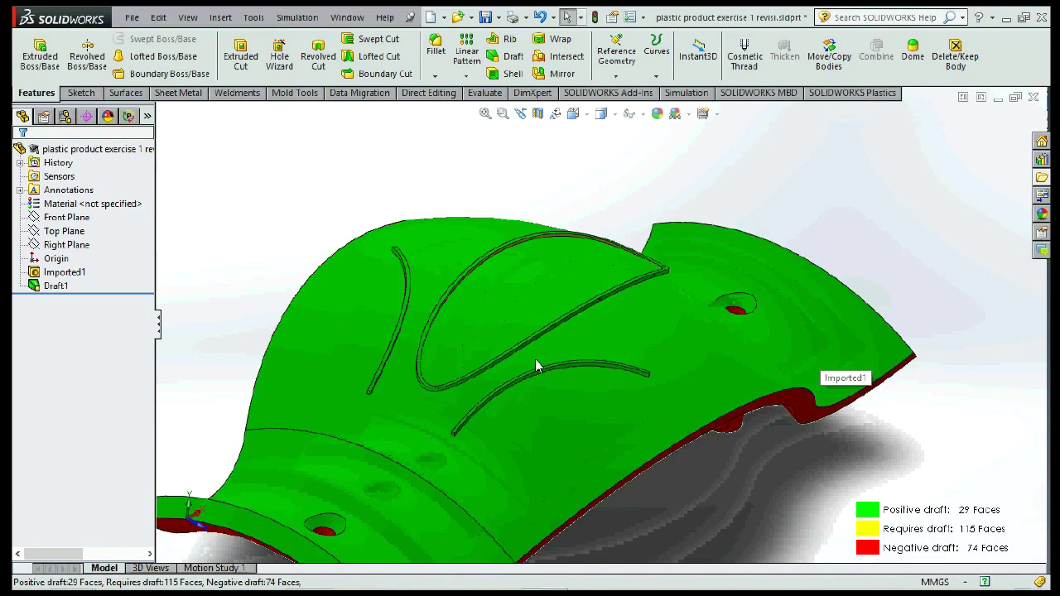
mouse_move(535, 358)
middle_down()
mouse_move(291, 408)
mouse_move(612, 393)
middle_up()
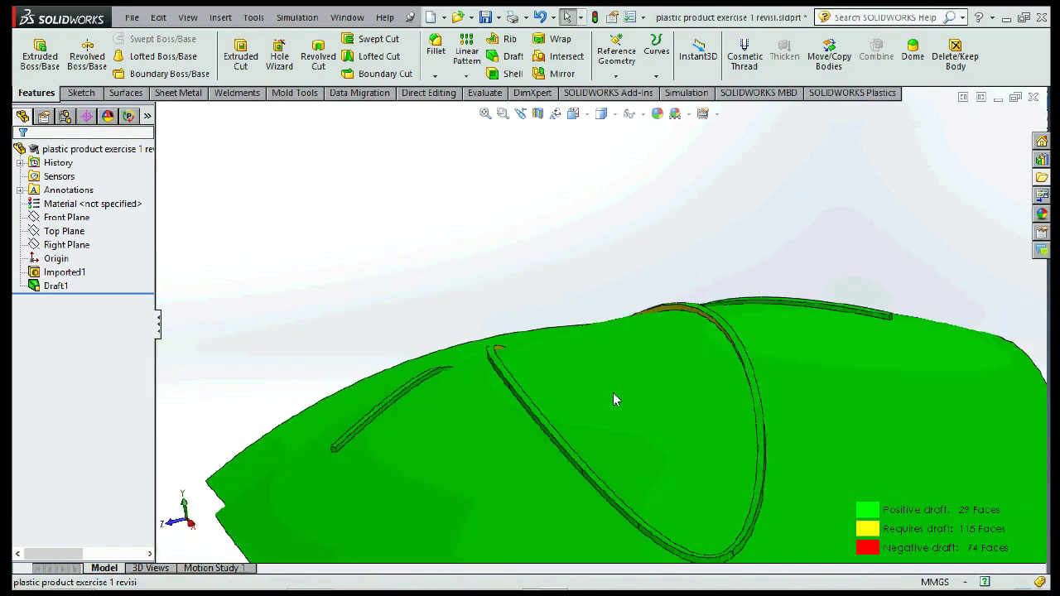
scroll(696, 402, down, 2)
scroll(563, 311, down, 2)
mouse_move(563, 310)
middle_down()
mouse_move(488, 327)
mouse_move(438, 386)
mouse_move(378, 274)
mouse_move(469, 310)
mouse_move(468, 379)
mouse_move(546, 298)
mouse_move(552, 409)
mouse_move(460, 370)
mouse_move(364, 137)
middle_up()
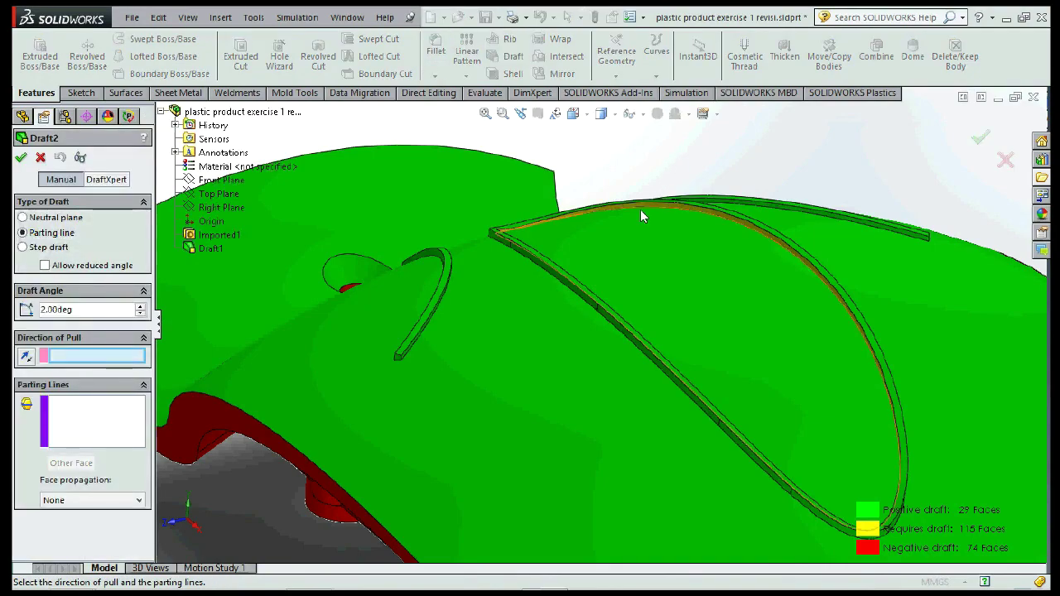
mouse_move(542, 156)
middle_down()
mouse_move(651, 273)
mouse_move(202, 337)
middle_up()
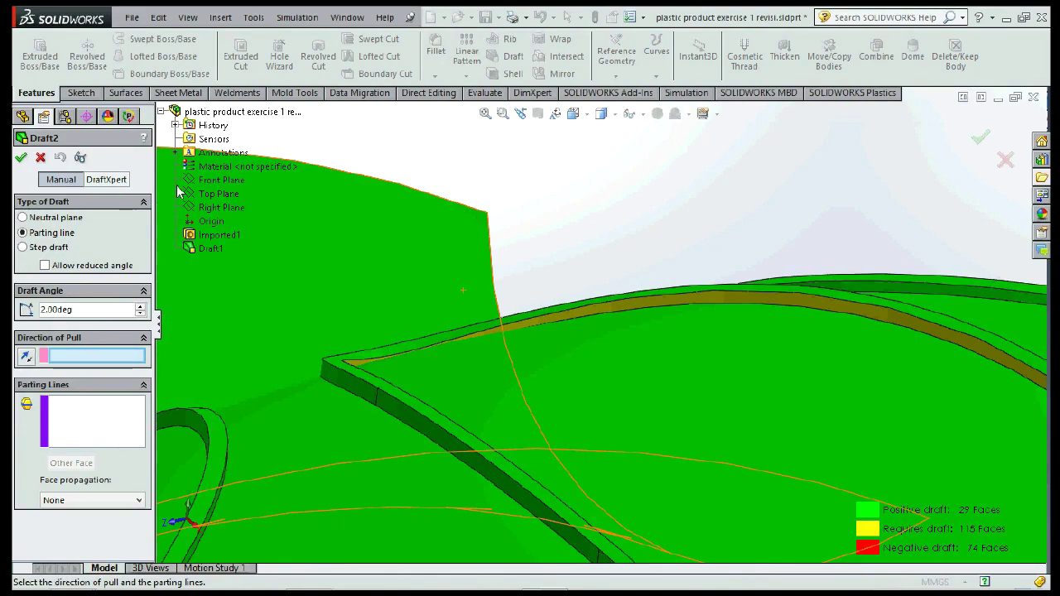
click(209, 193)
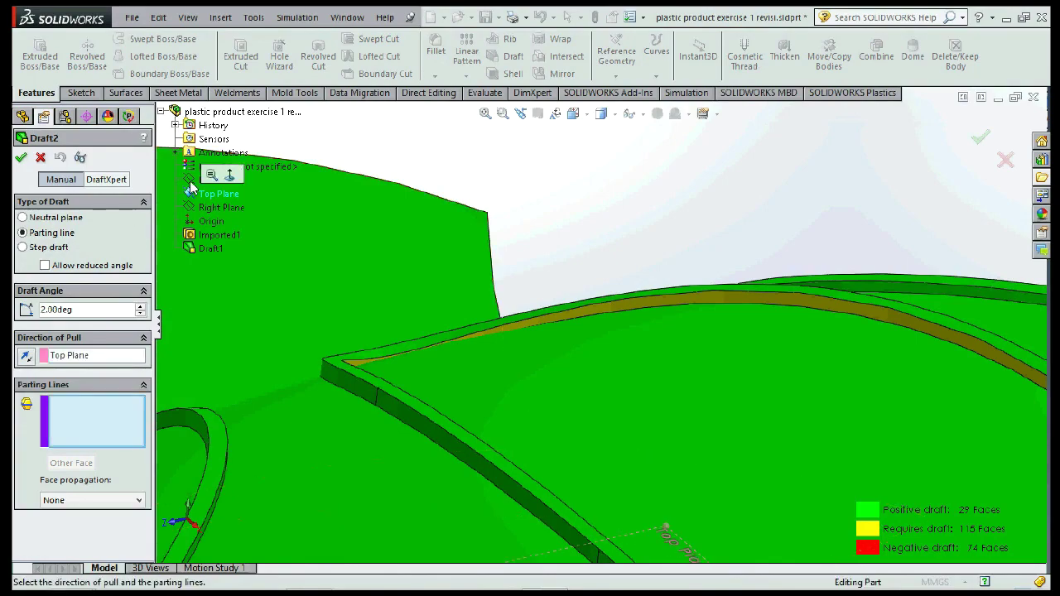
click(625, 304)
mouse_move(558, 289)
middle_down()
mouse_move(617, 440)
mouse_move(728, 284)
middle_up()
click(980, 137)
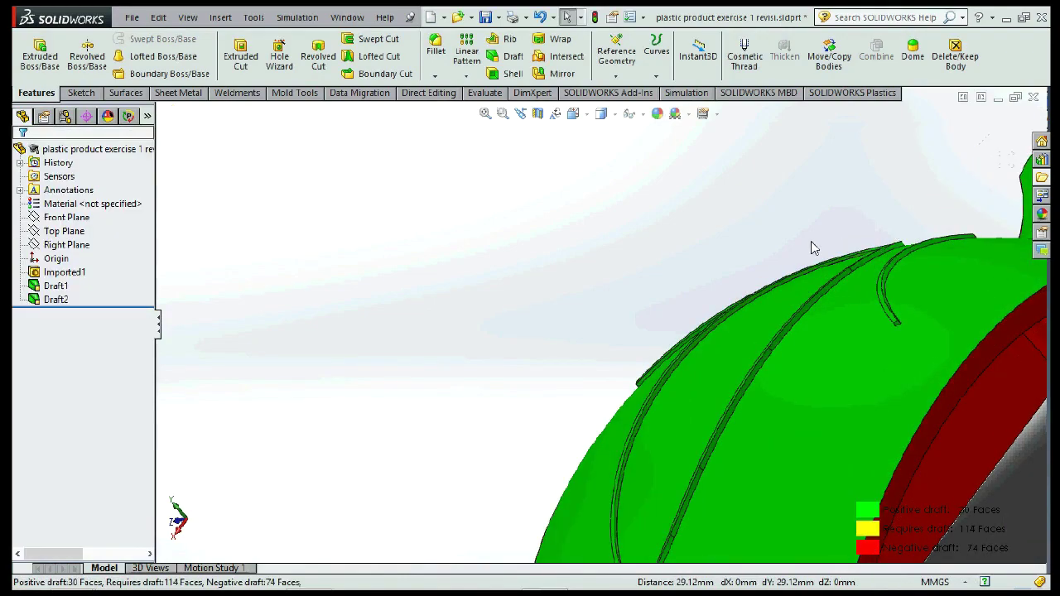
mouse_move(812, 248)
middle_down()
mouse_move(722, 274)
mouse_move(753, 332)
mouse_move(776, 301)
mouse_move(602, 466)
mouse_move(620, 421)
mouse_move(464, 532)
mouse_move(508, 532)
mouse_move(922, 280)
mouse_move(749, 212)
mouse_move(533, 182)
mouse_move(551, 182)
mouse_move(670, 263)
middle_up()
scroll(675, 240, down, 5)
mouse_move(681, 220)
middle_down()
mouse_move(686, 229)
mouse_move(566, 217)
mouse_move(644, 130)
mouse_move(769, 113)
mouse_move(651, 314)
mouse_move(711, 226)
middle_up()
scroll(649, 315, up, 5)
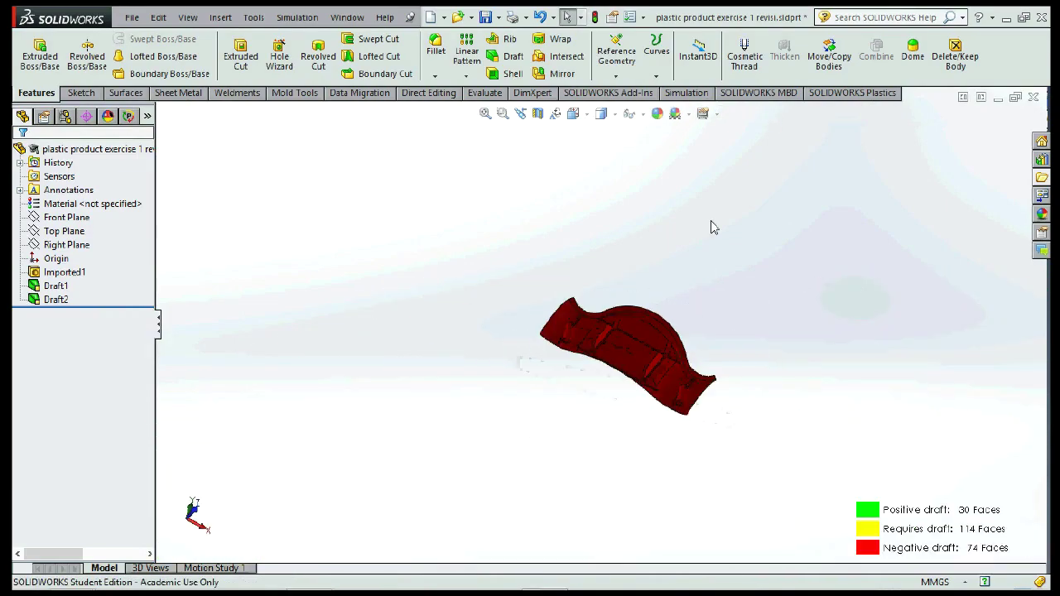
scroll(693, 261, down, 3)
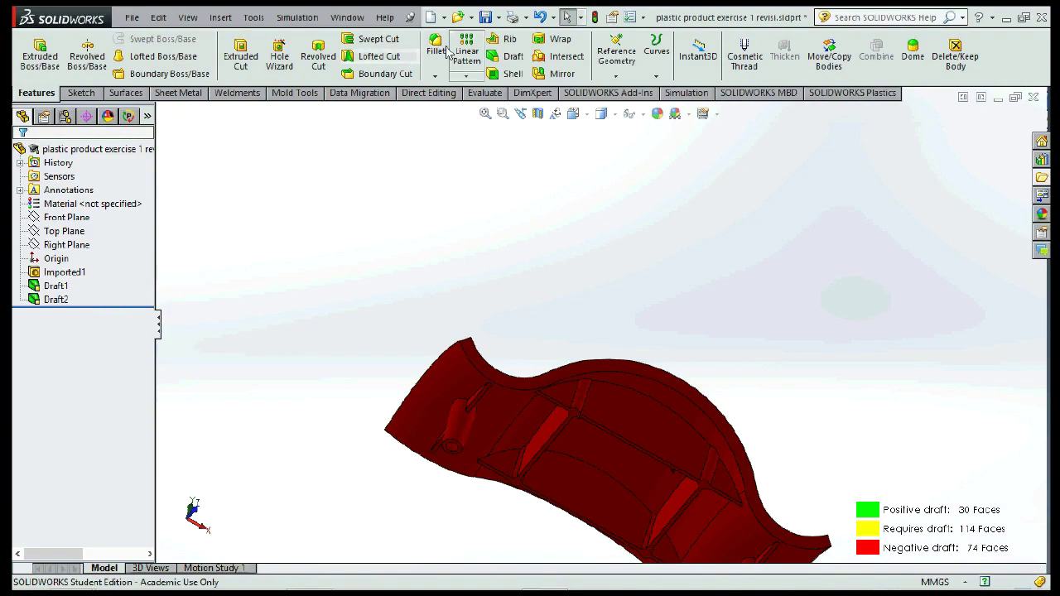
Step: Start a new parting-line draft with Top Plane as the direction of pull
click(490, 51)
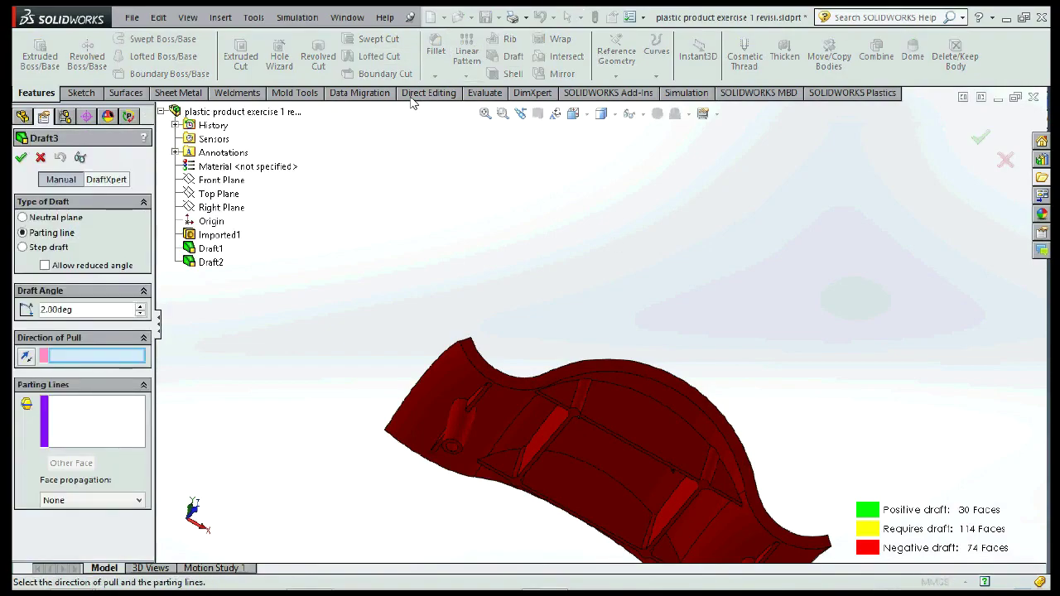
scroll(471, 298, down, 2)
mouse_move(471, 299)
middle_down()
mouse_move(585, 347)
mouse_move(585, 385)
middle_up()
scroll(611, 295, down, 4)
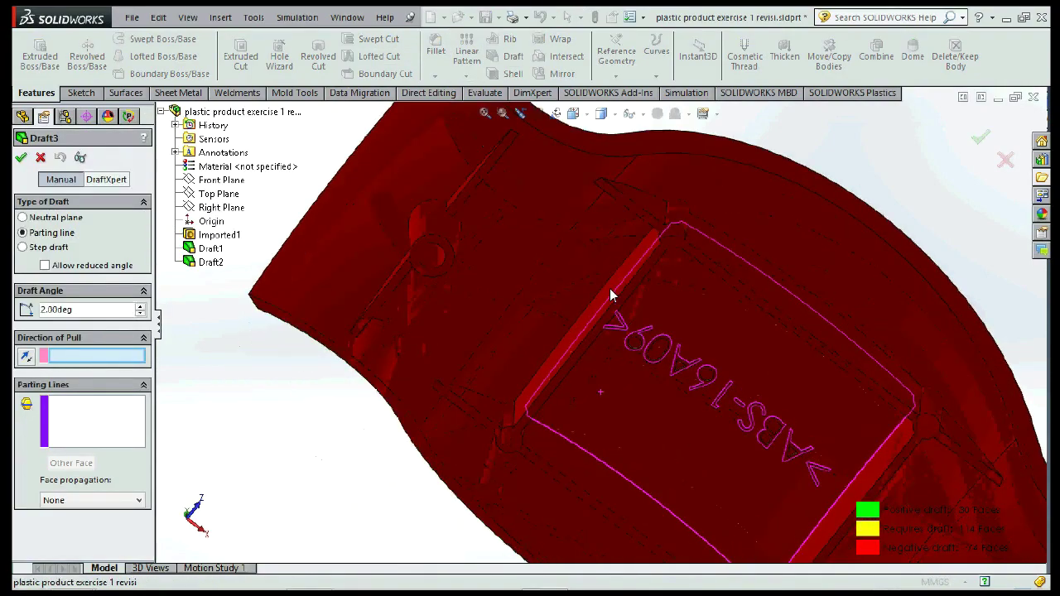
scroll(611, 294, down, 5)
scroll(525, 279, down, 2)
middle_drag(461, 222, 386, 232)
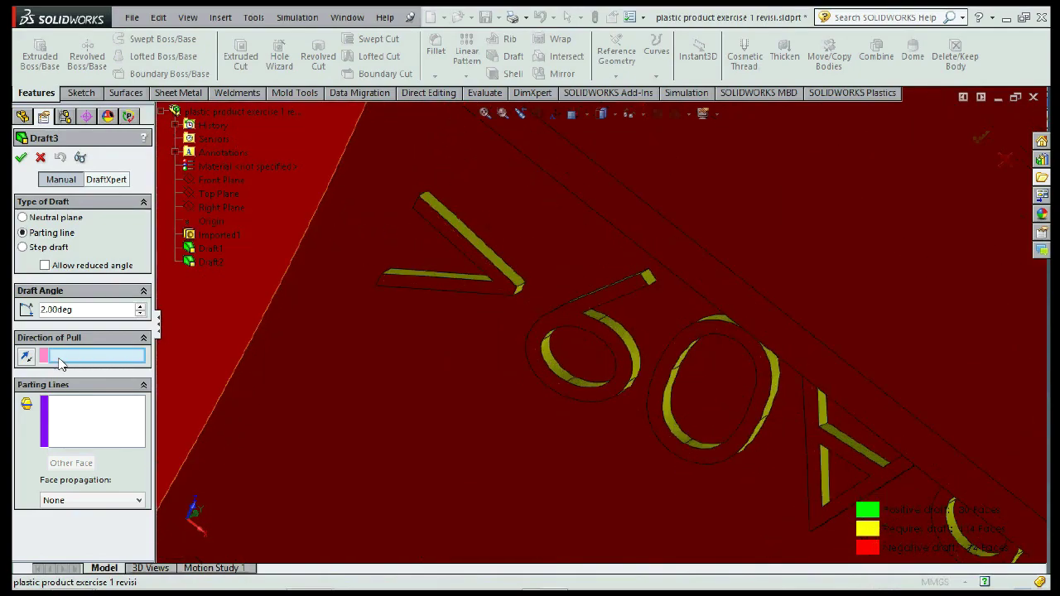
click(197, 192)
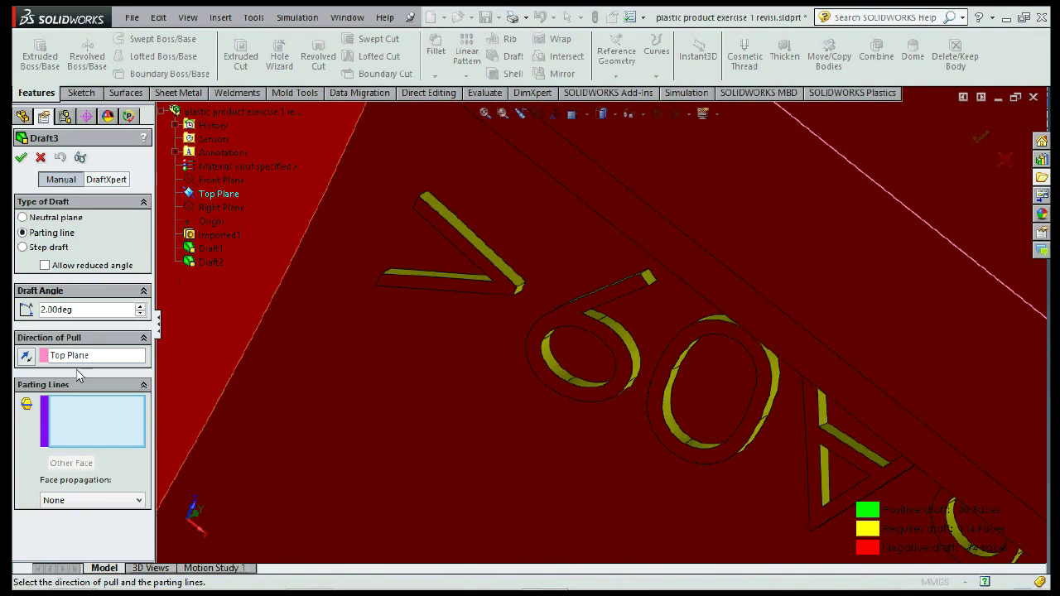
Step: Add the edges of the embossed V letter as parting lines
scroll(452, 229, down, 2)
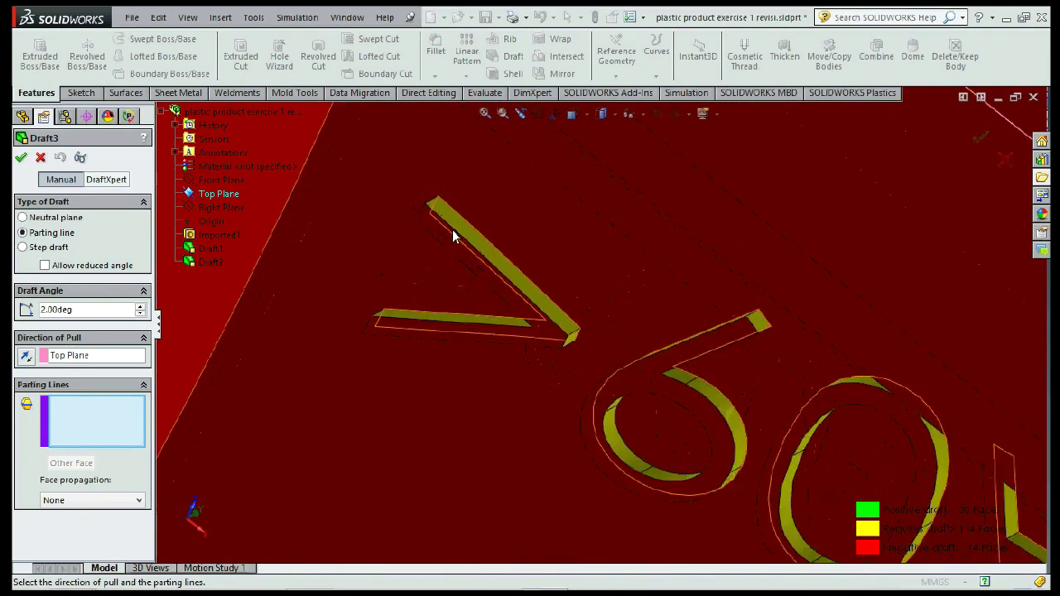
click(505, 258)
click(552, 322)
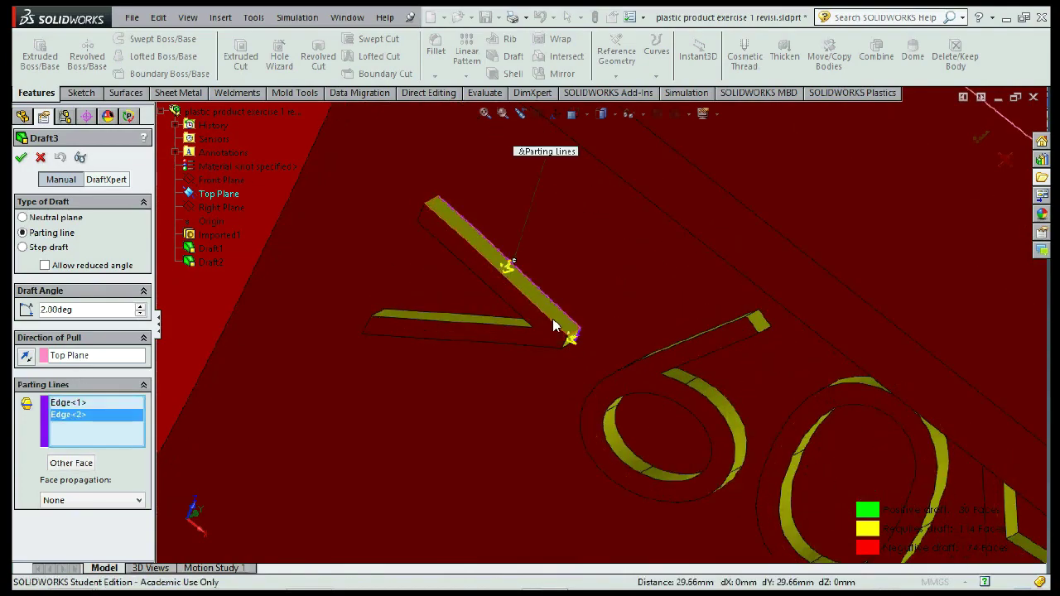
middle_drag(539, 315, 563, 213)
click(514, 336)
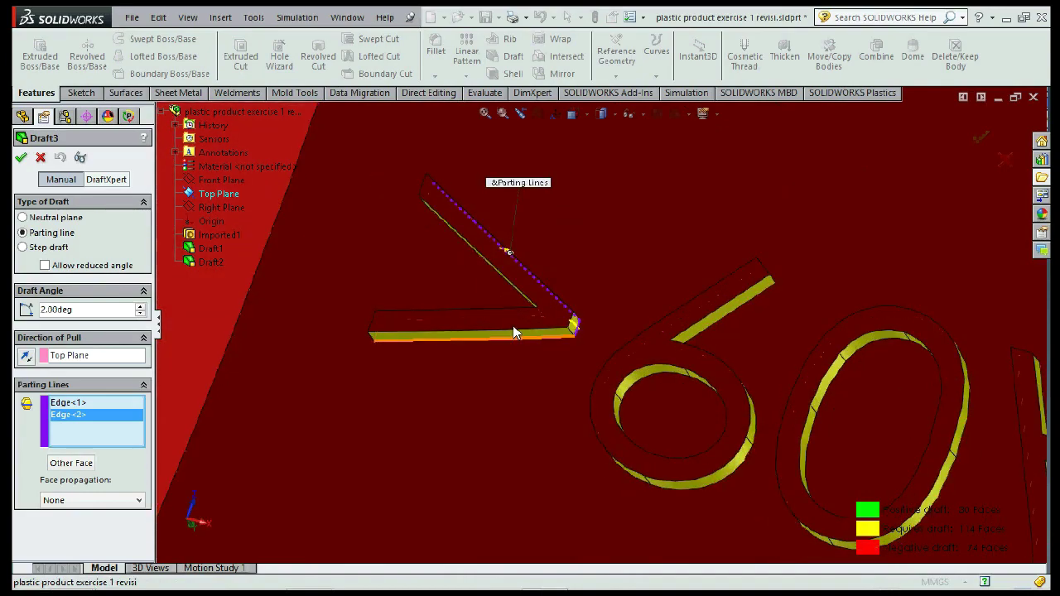
middle_drag(369, 330, 490, 242)
scroll(491, 243, down, 3)
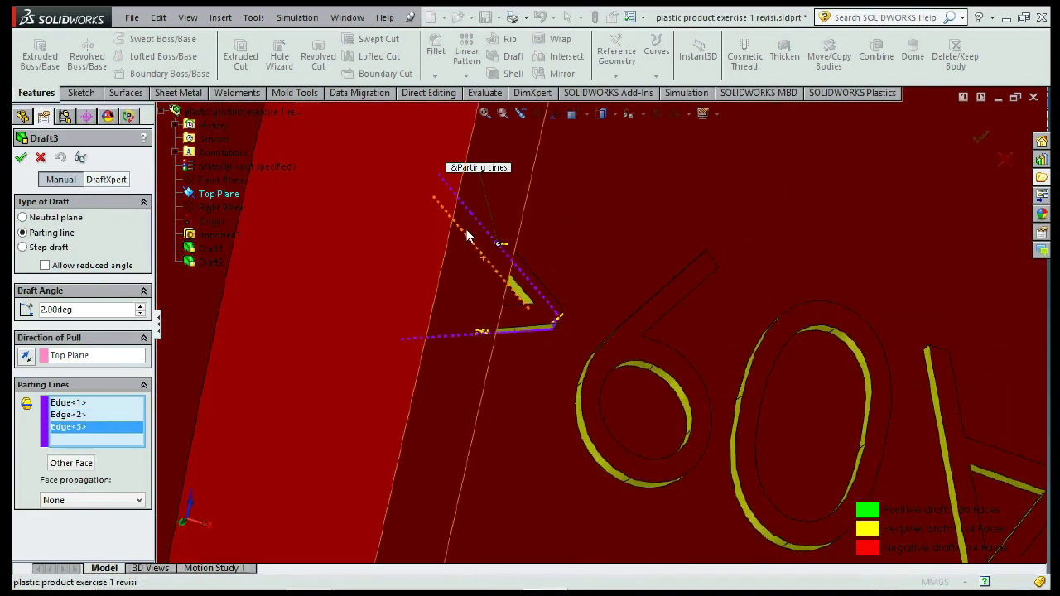
scroll(537, 312, down, 2)
click(574, 336)
scroll(576, 337, up, 3)
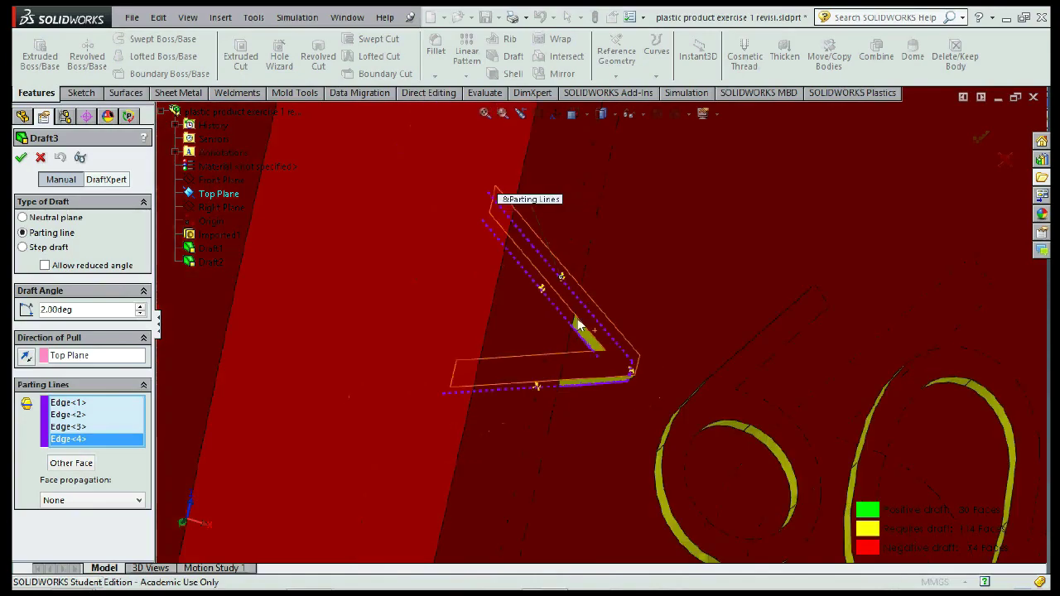
middle_drag(575, 319, 524, 386)
click(483, 354)
mouse_move(483, 355)
middle_down()
mouse_move(480, 263)
mouse_move(452, 235)
mouse_move(460, 394)
mouse_move(508, 409)
middle_up()
scroll(452, 236, down, 3)
click(471, 241)
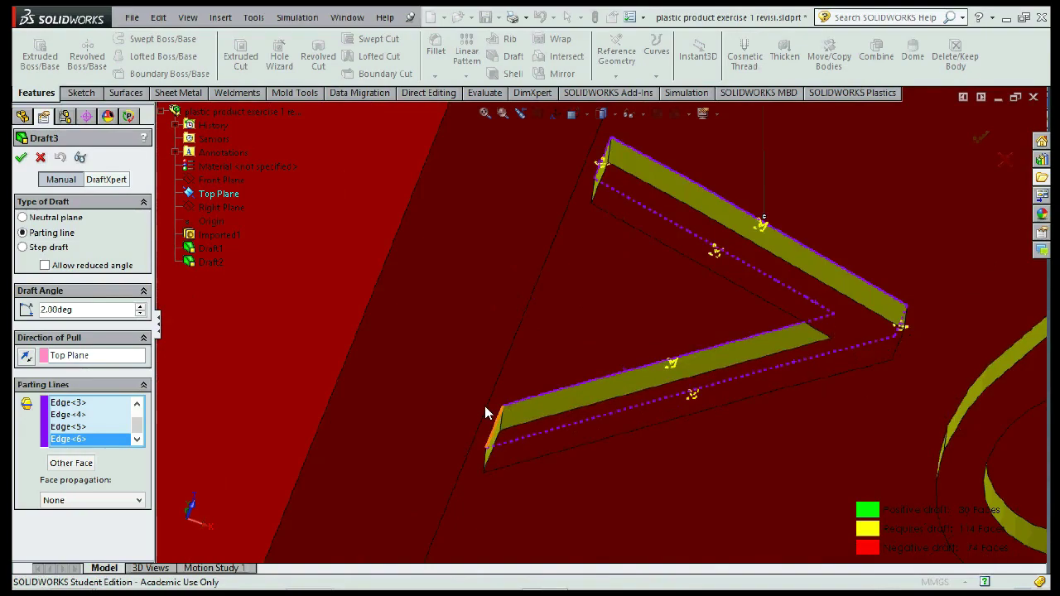
click(485, 406)
middle_drag(450, 303, 594, 257)
Step: Add the 6's diagonal, outer curve and bottom curve edges as parting lines
scroll(669, 291, up, 3)
scroll(669, 290, down, 3)
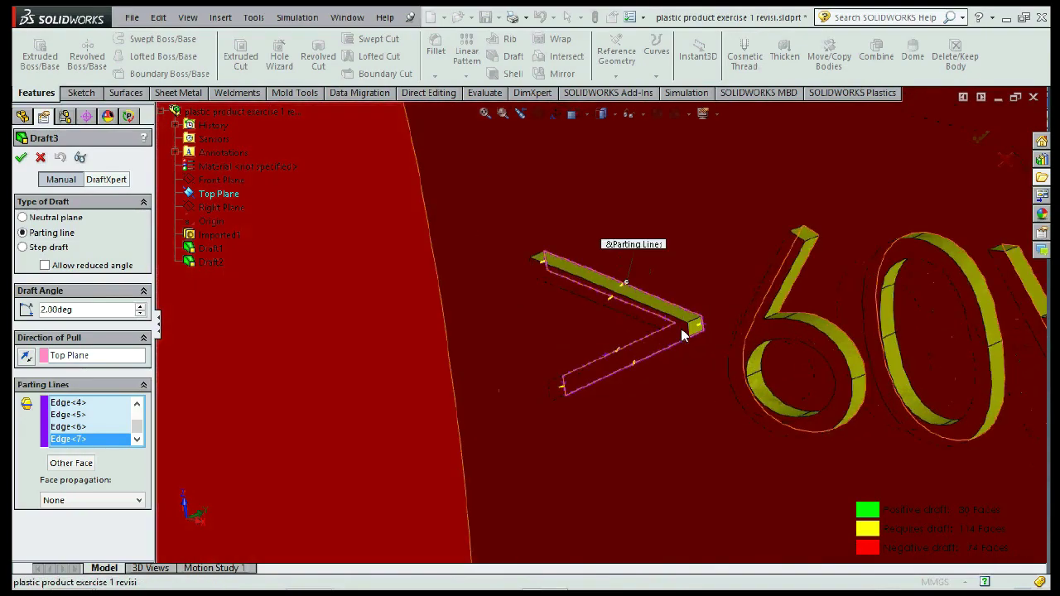
scroll(687, 295, down, 2)
scroll(776, 201, up, 2)
mouse_move(775, 201)
middle_down()
mouse_move(761, 295)
mouse_move(819, 296)
middle_up()
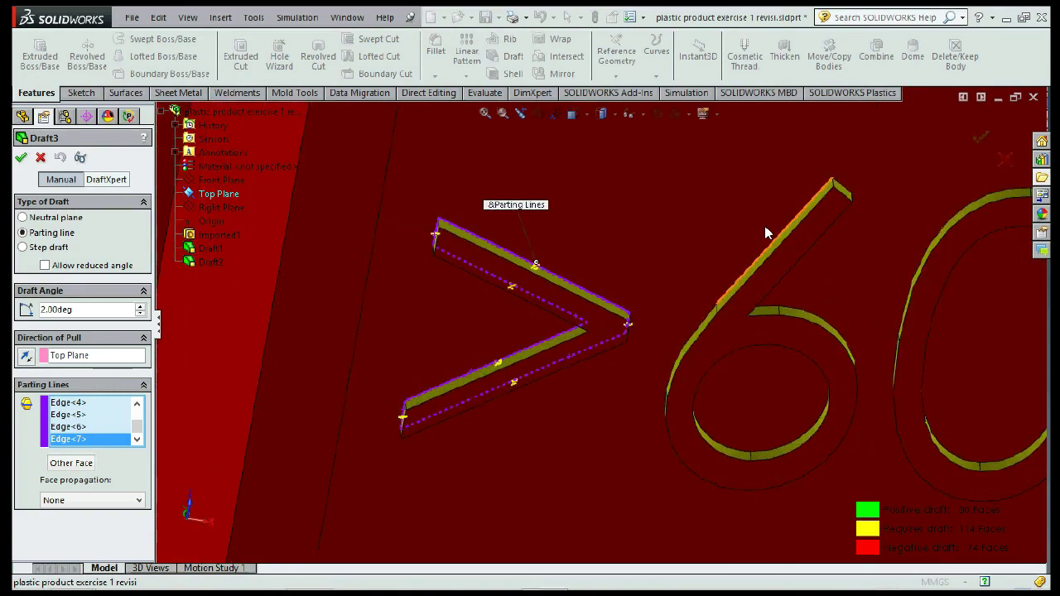
click(740, 275)
click(691, 307)
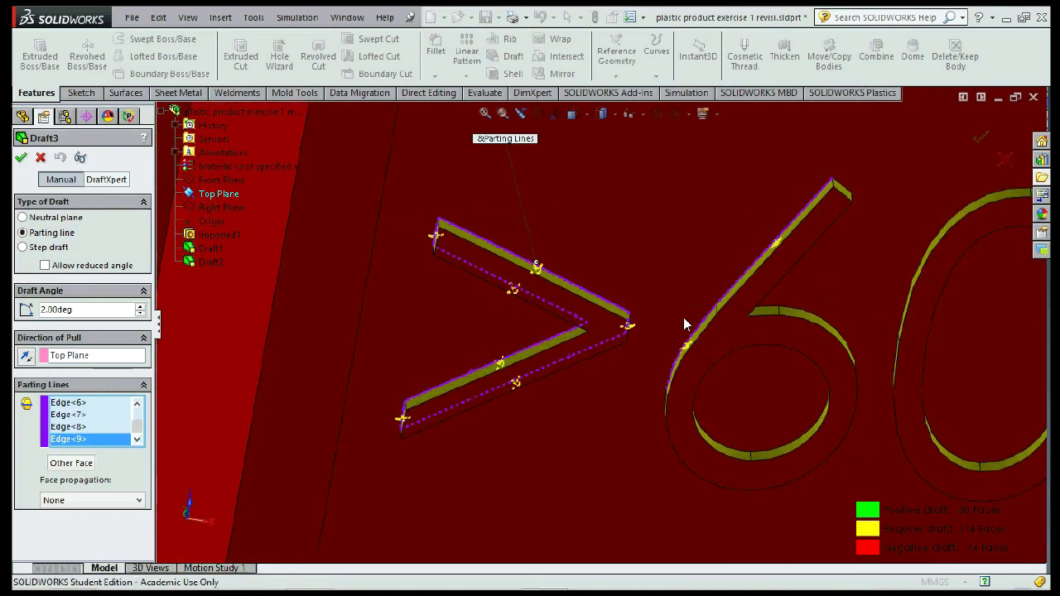
mouse_move(683, 318)
middle_down()
mouse_move(663, 279)
mouse_move(672, 280)
middle_up()
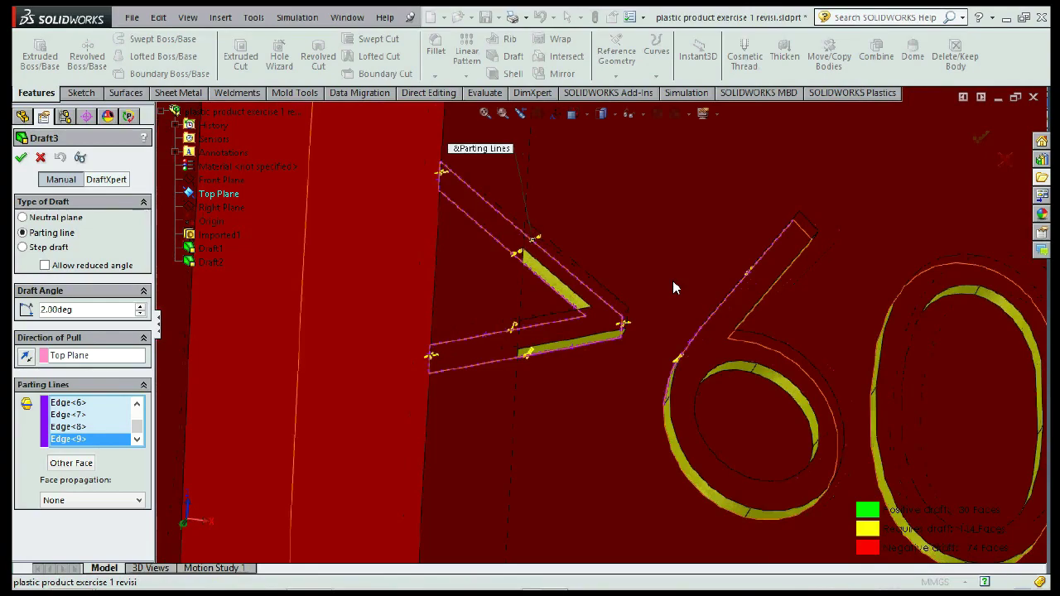
click(659, 435)
click(751, 508)
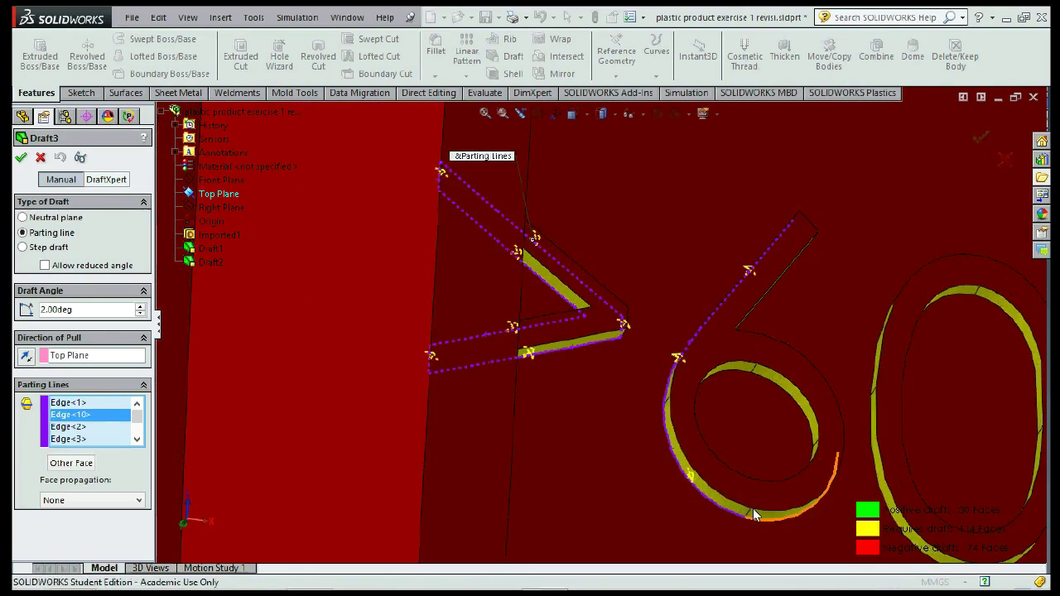
mouse_move(800, 352)
middle_down()
mouse_move(760, 403)
mouse_move(772, 419)
middle_up()
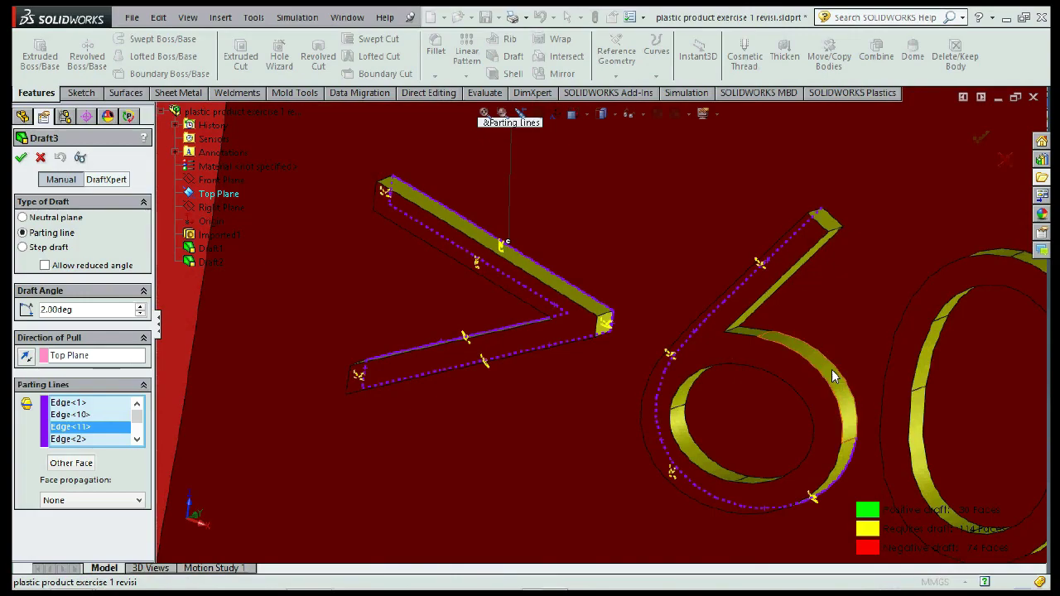
Step: Add the remaining edges of the 6, including its top edge and inner circle
scroll(751, 313, down, 3)
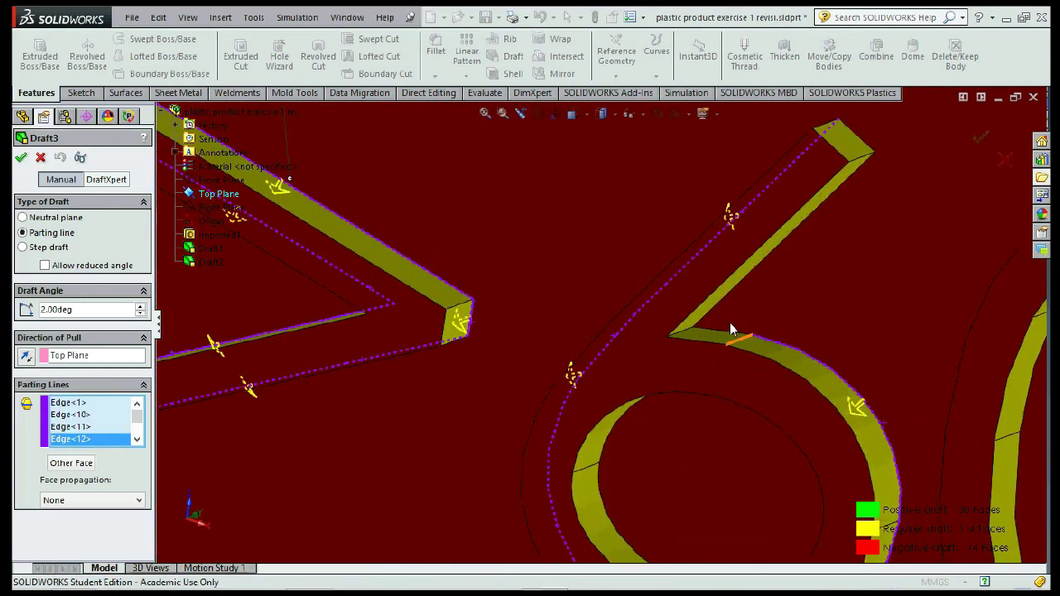
click(723, 320)
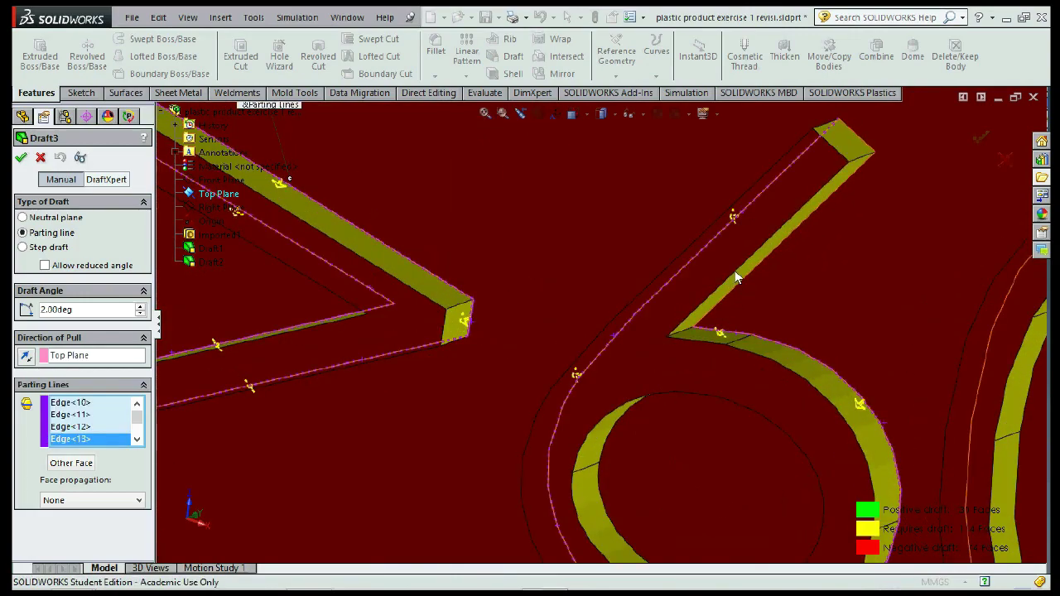
click(735, 270)
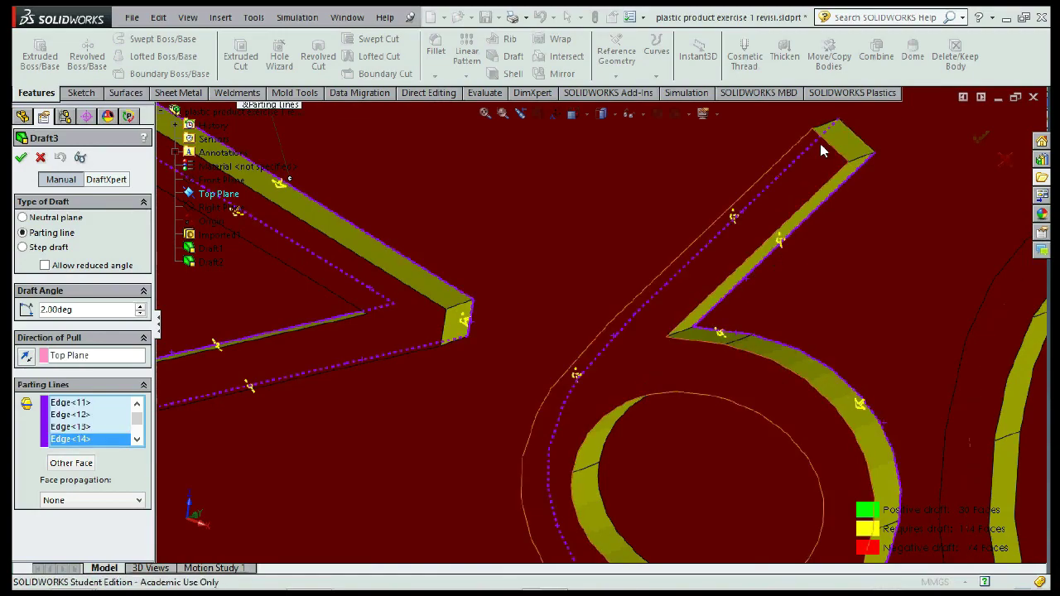
click(853, 135)
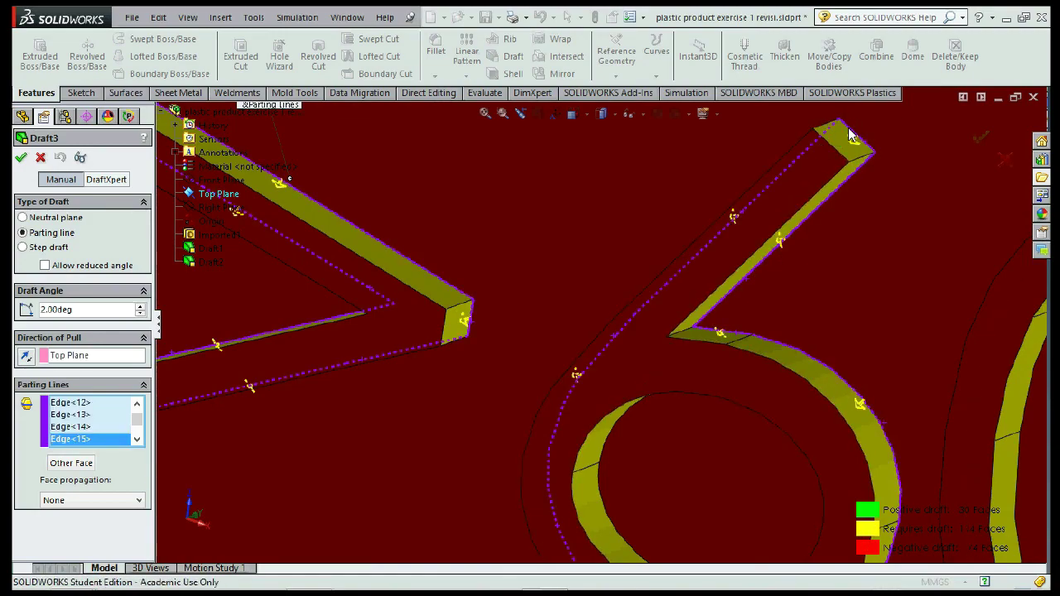
scroll(671, 336, up, 3)
middle_drag(708, 240, 650, 297)
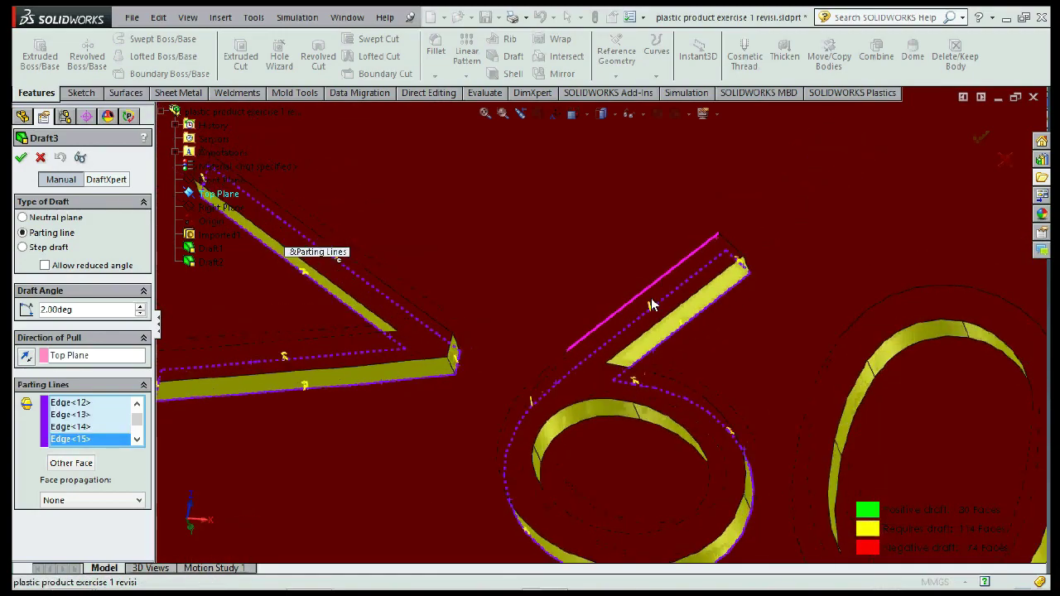
click(612, 407)
click(650, 415)
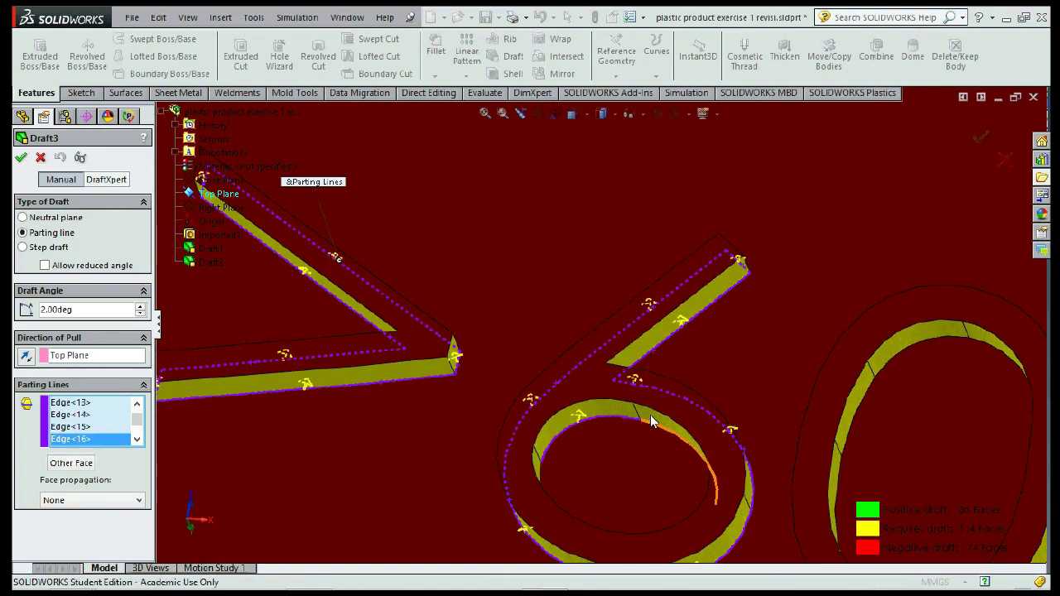
mouse_move(648, 372)
middle_down()
mouse_move(613, 462)
mouse_move(561, 487)
mouse_move(673, 520)
middle_up()
click(555, 492)
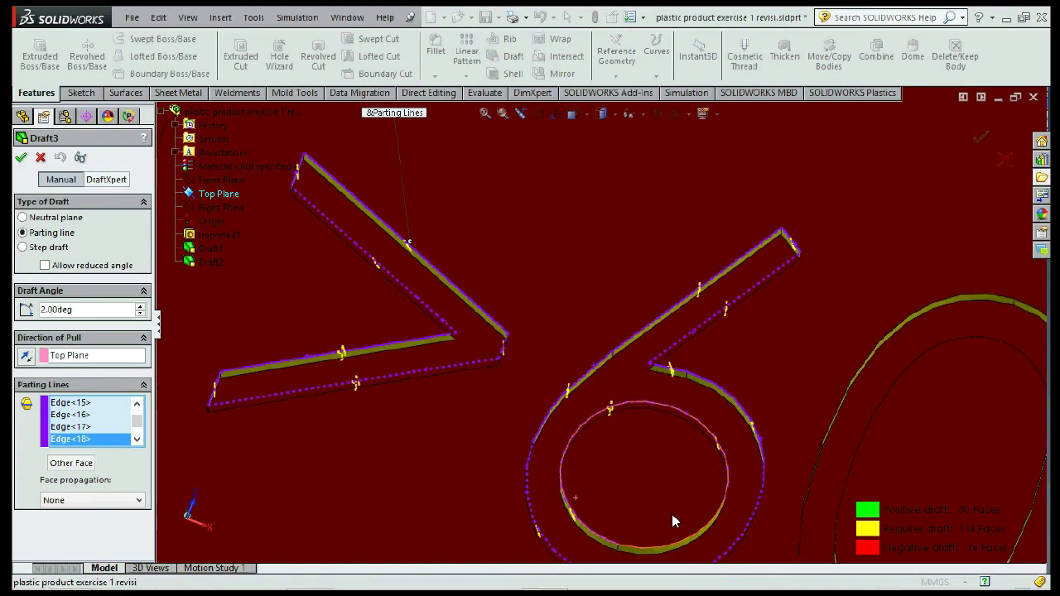
click(684, 517)
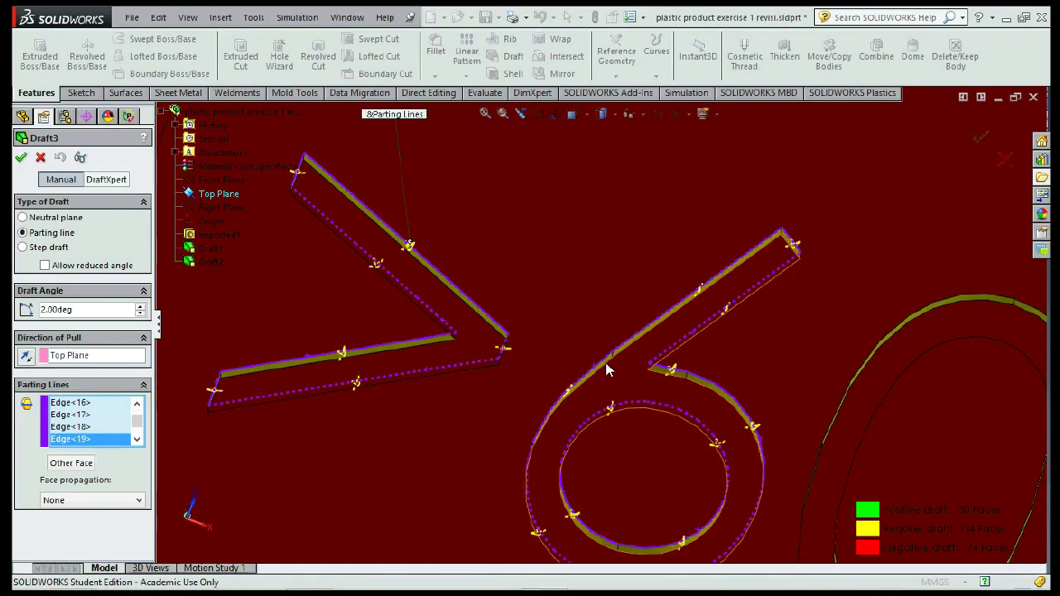
mouse_move(605, 369)
middle_down()
mouse_move(704, 399)
mouse_move(708, 421)
middle_up()
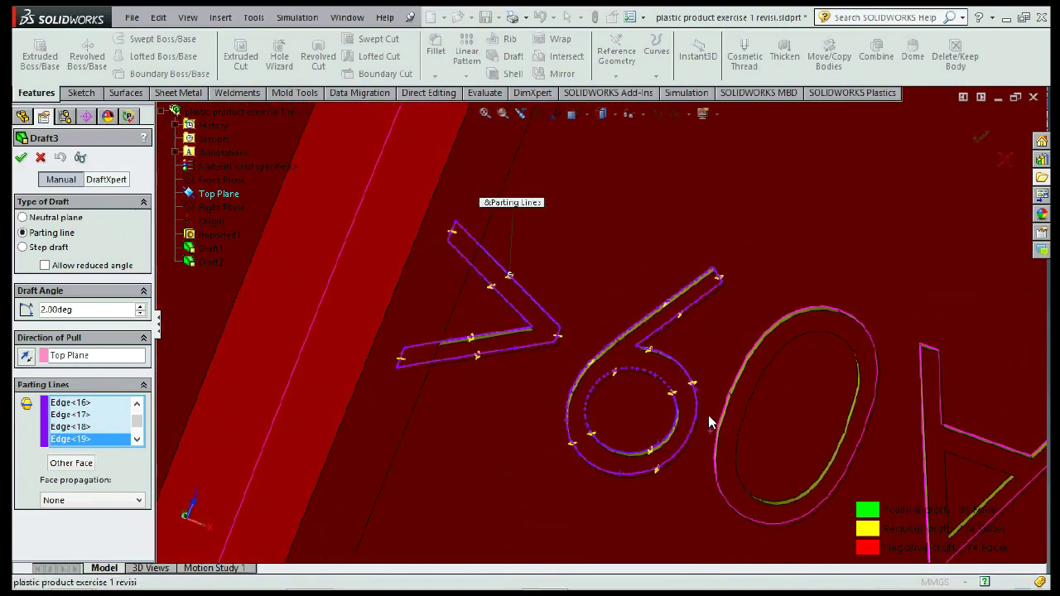
Step: Add the outer and inner edges of the 0 as parting lines
scroll(687, 406, down, 3)
scroll(662, 381, down, 2)
scroll(638, 339, down, 1)
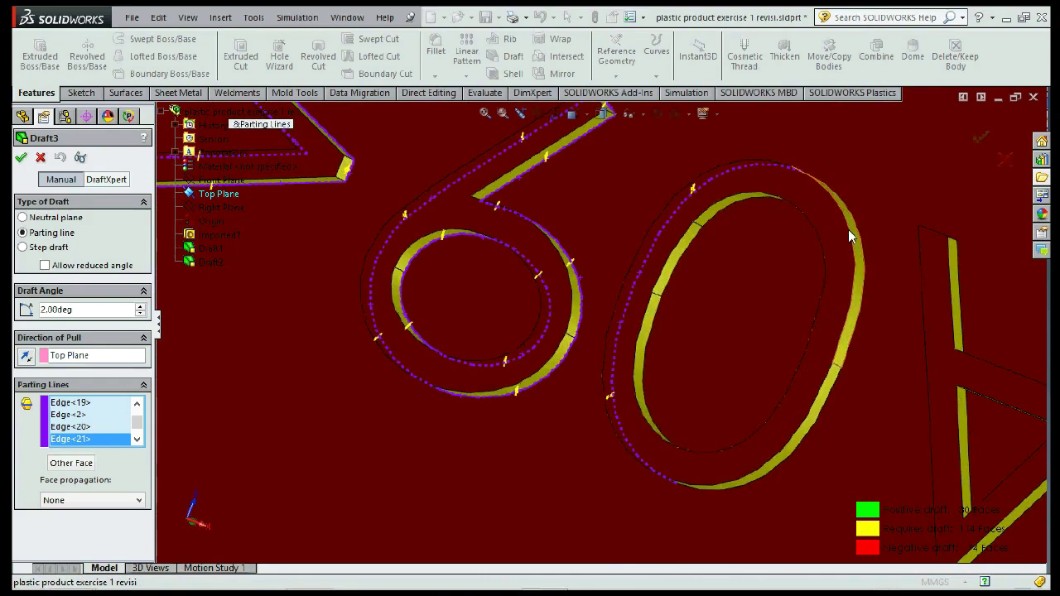
click(853, 238)
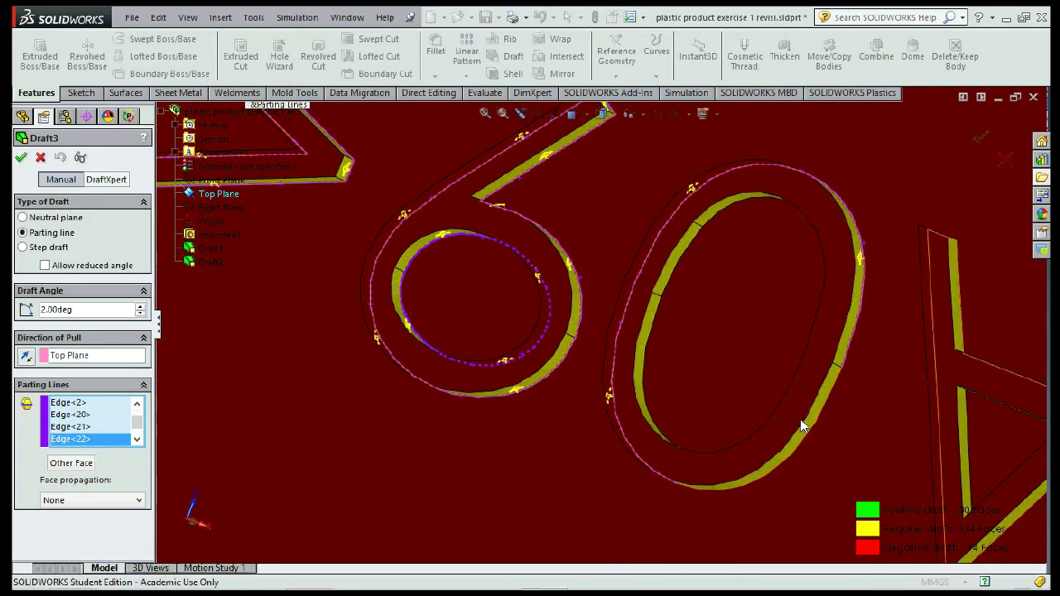
click(800, 419)
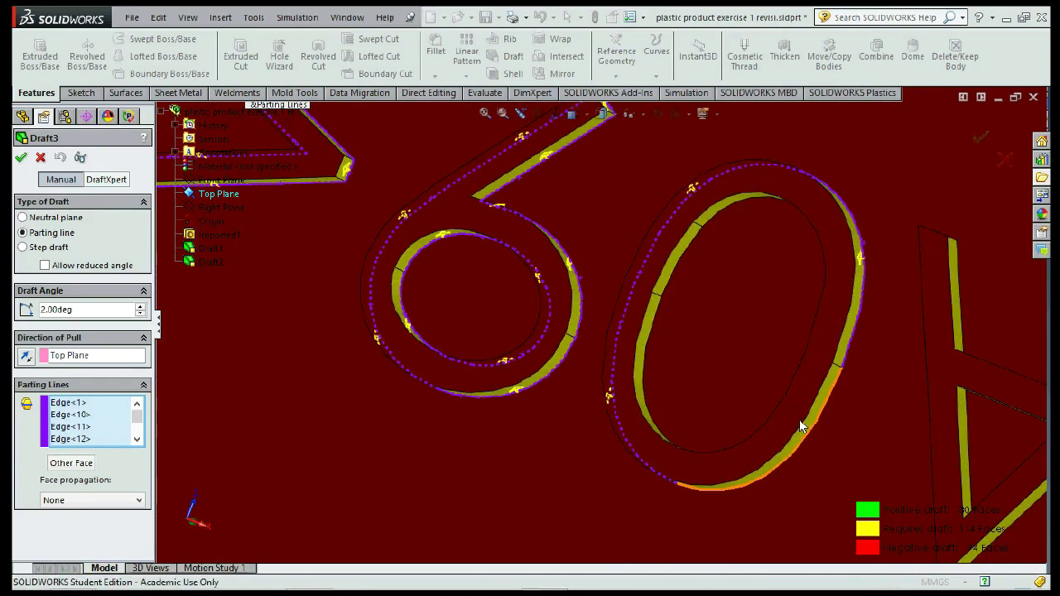
click(639, 387)
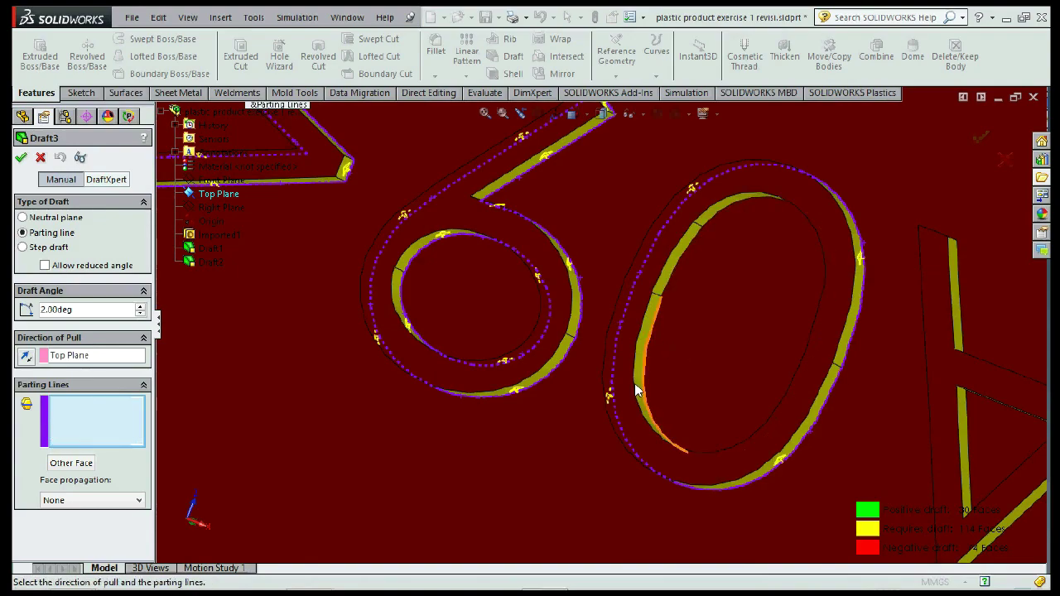
click(661, 269)
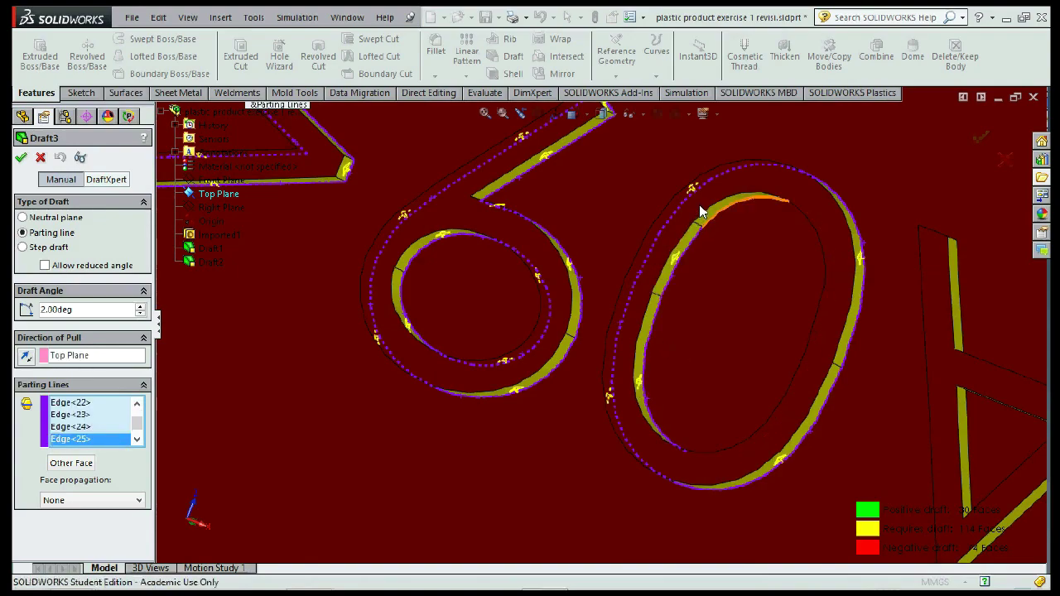
click(700, 212)
middle_drag(790, 275, 812, 251)
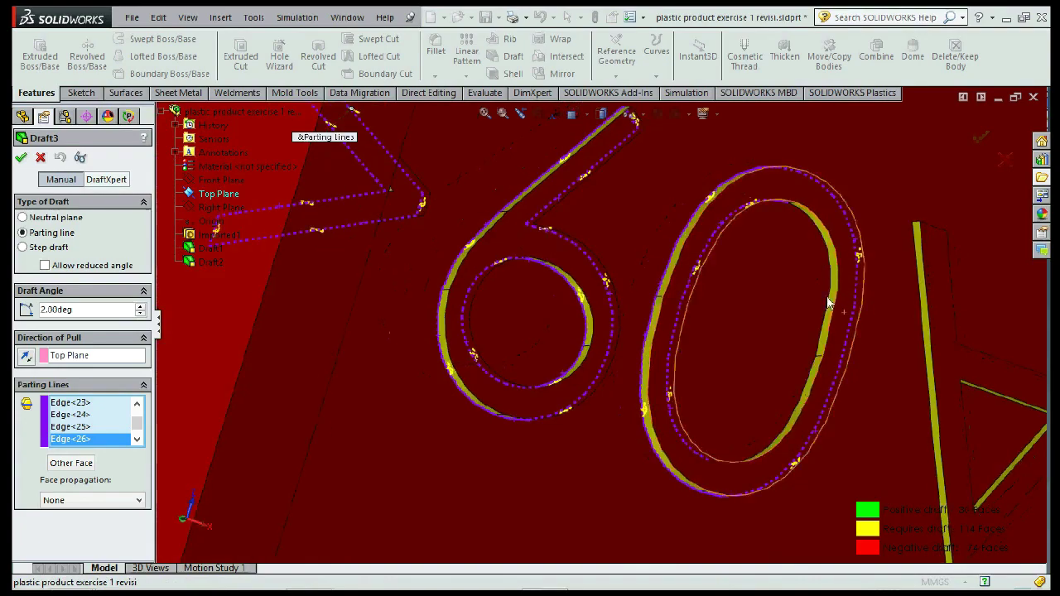
click(813, 243)
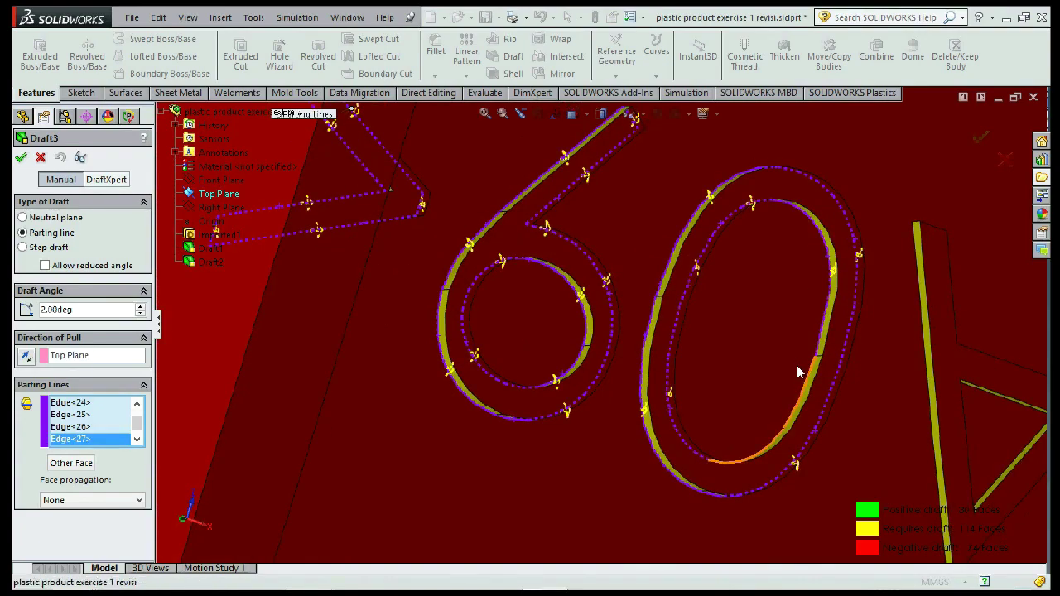
click(796, 365)
Step: Add the 4's vertical, inner triangle and other edges as parting lines
mouse_move(778, 362)
middle_down()
mouse_move(797, 363)
mouse_move(816, 392)
middle_up()
click(817, 392)
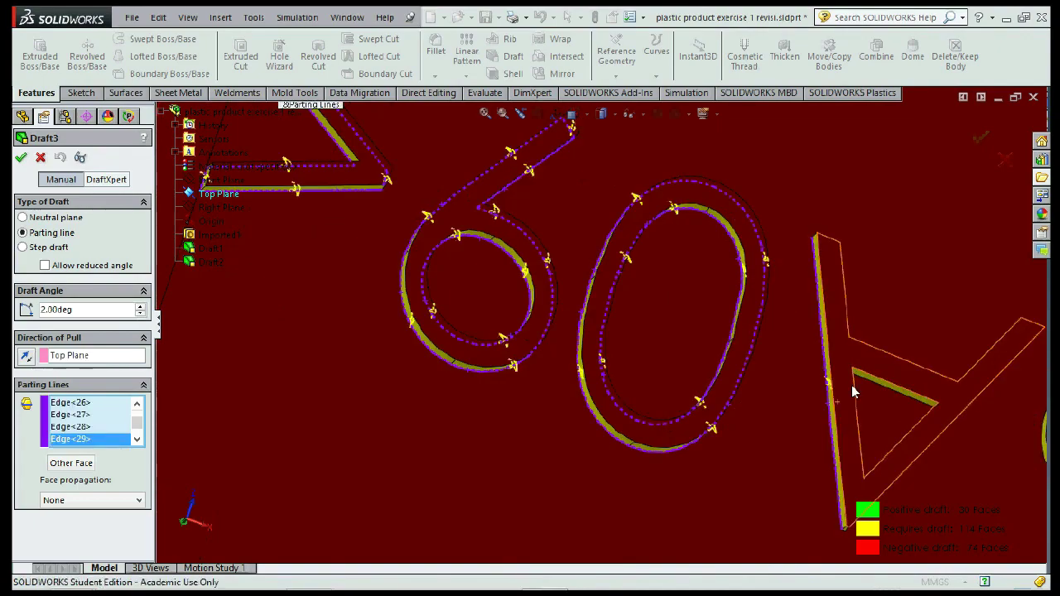
click(869, 376)
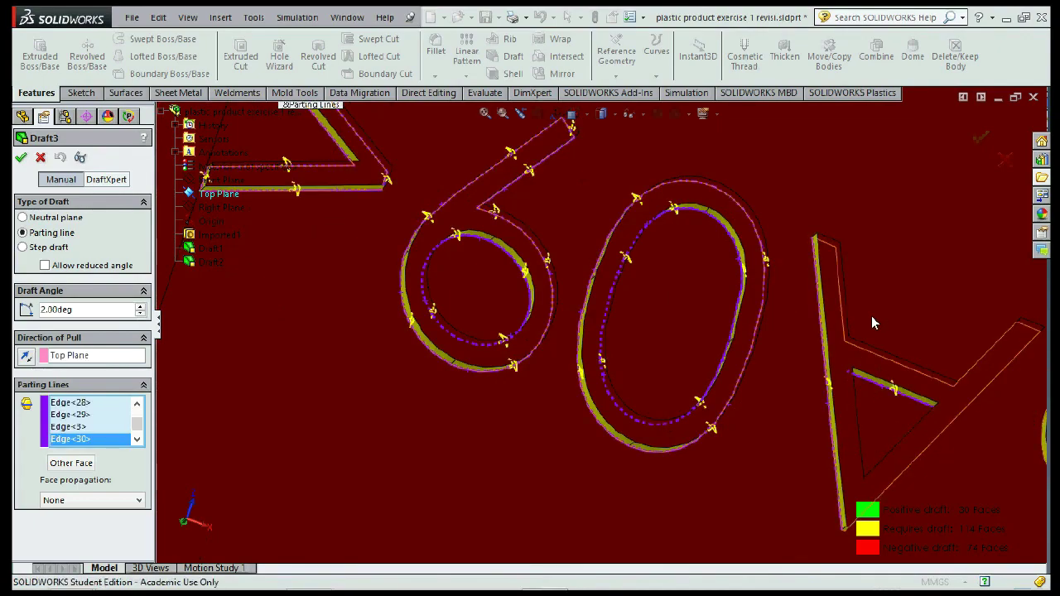
mouse_move(854, 331)
middle_down()
mouse_move(821, 326)
mouse_move(799, 303)
middle_up()
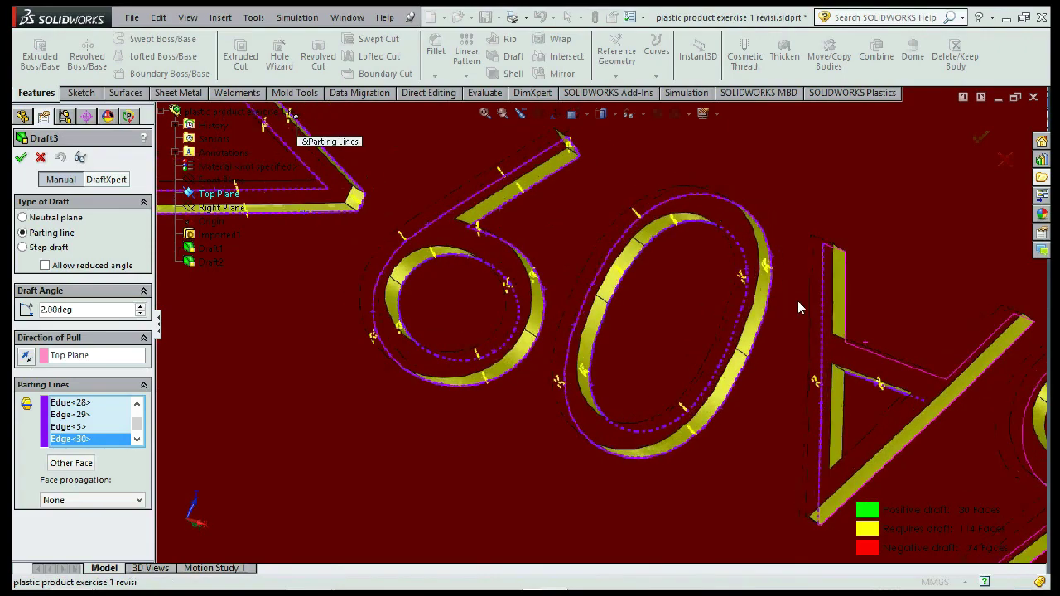
click(833, 405)
mouse_move(834, 405)
middle_down()
mouse_move(826, 242)
mouse_move(831, 370)
middle_up()
click(832, 292)
click(825, 242)
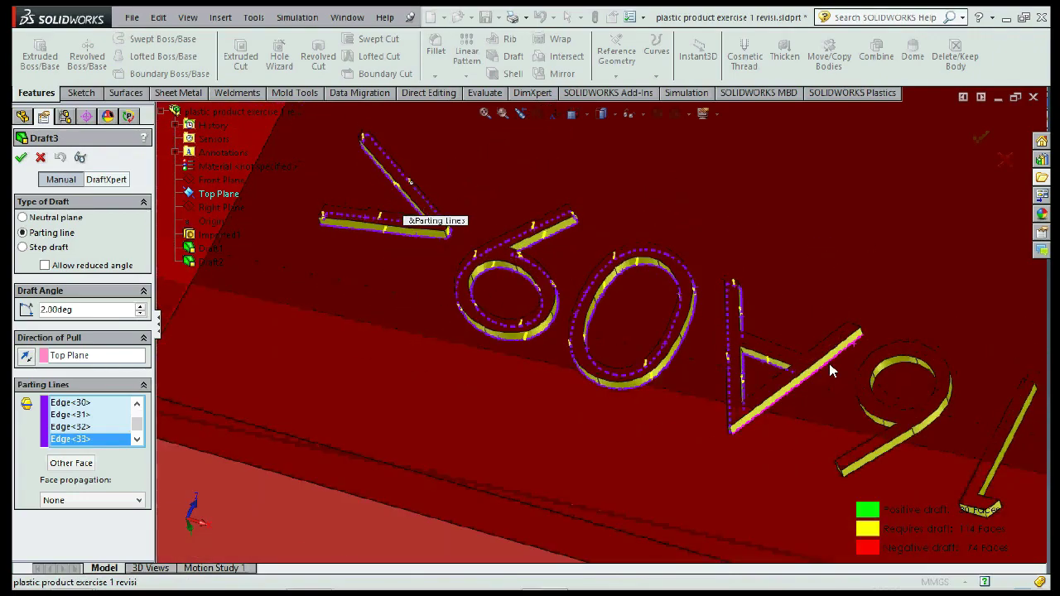
Step: Add lettering edges to Draft3's parting lines, including an edge of the 4's triangle
scroll(729, 426, down, 3)
scroll(674, 425, down, 2)
scroll(668, 408, down, 2)
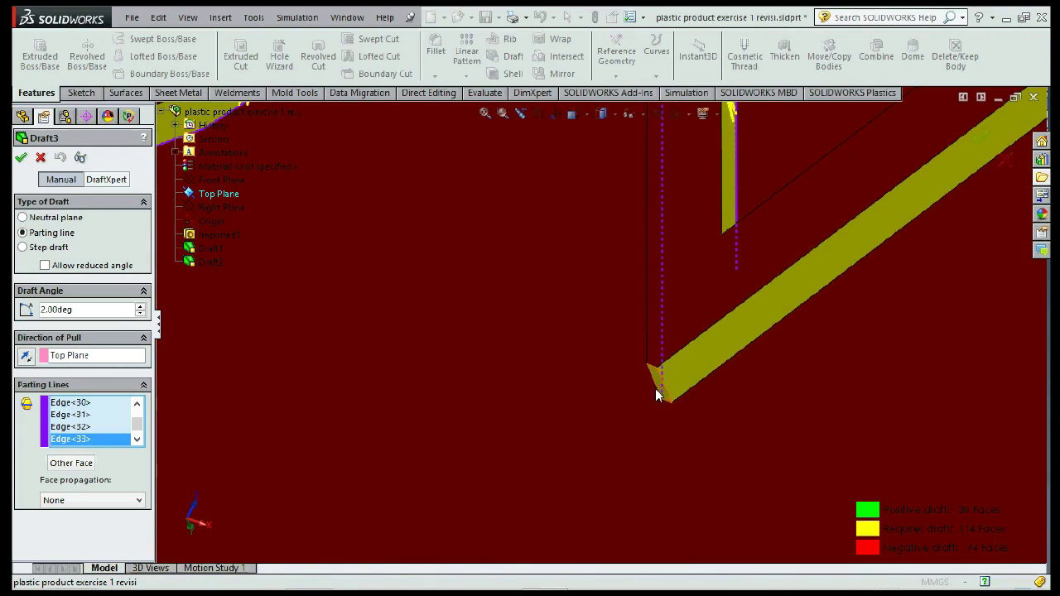
click(655, 389)
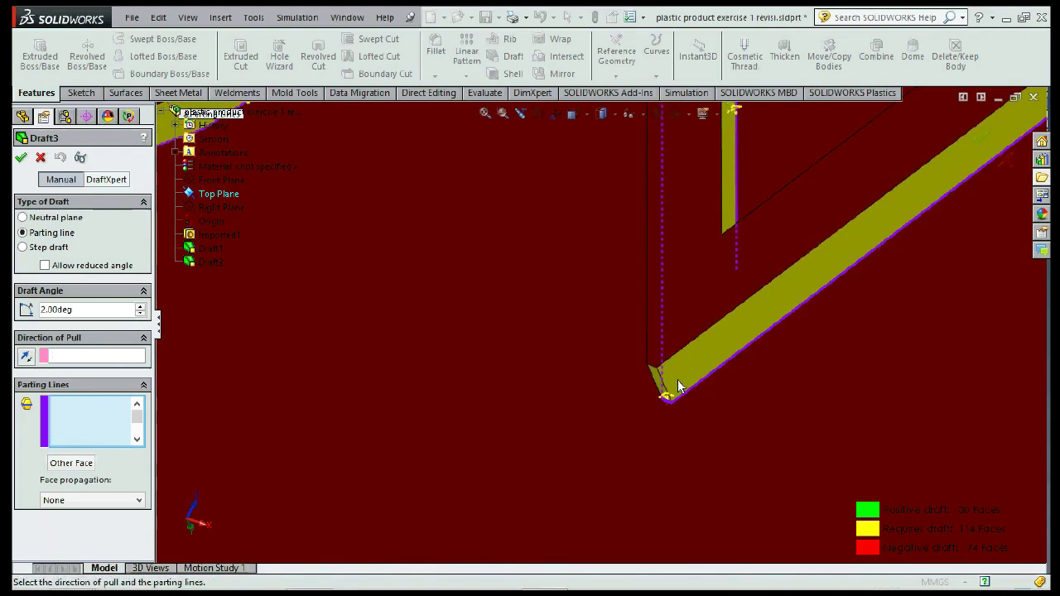
scroll(677, 386, up, 2)
scroll(683, 324, up, 2)
scroll(622, 275, up, 2)
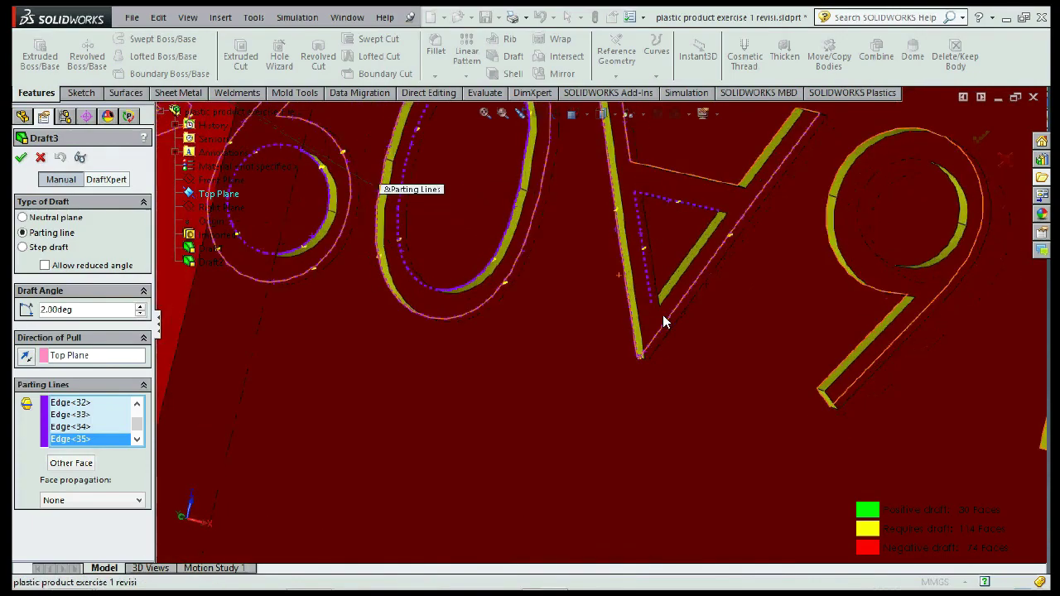
scroll(658, 286, down, 2)
scroll(669, 249, up, 2)
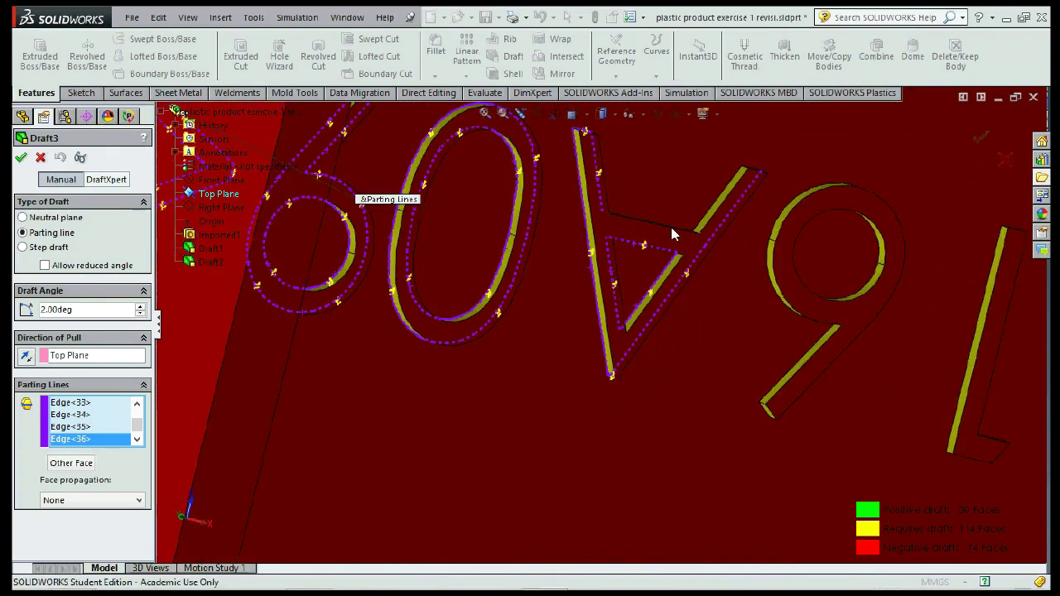
scroll(679, 217, down, 2)
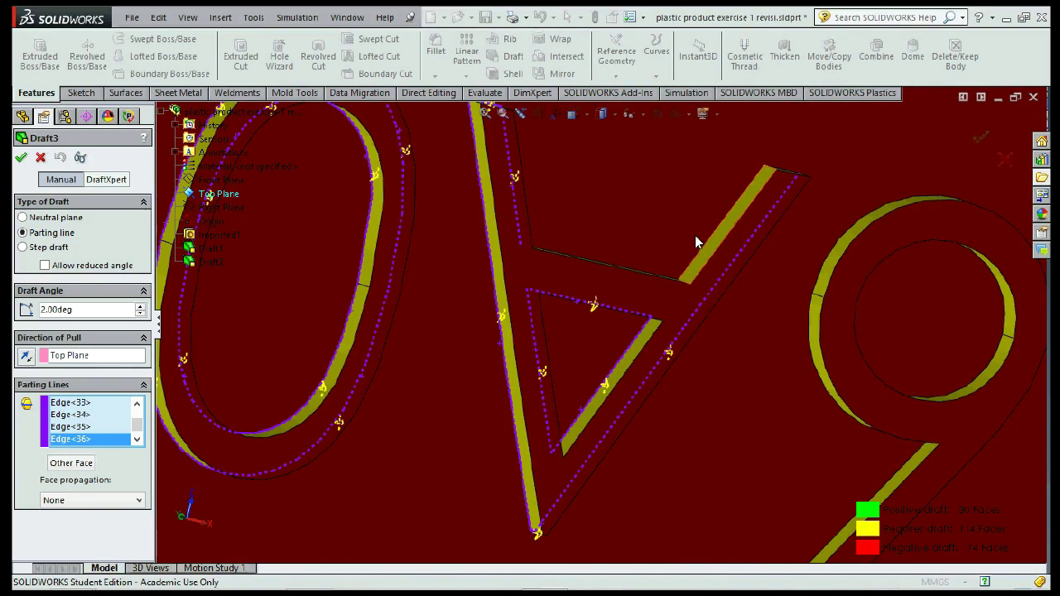
click(695, 235)
scroll(687, 224, up, 5)
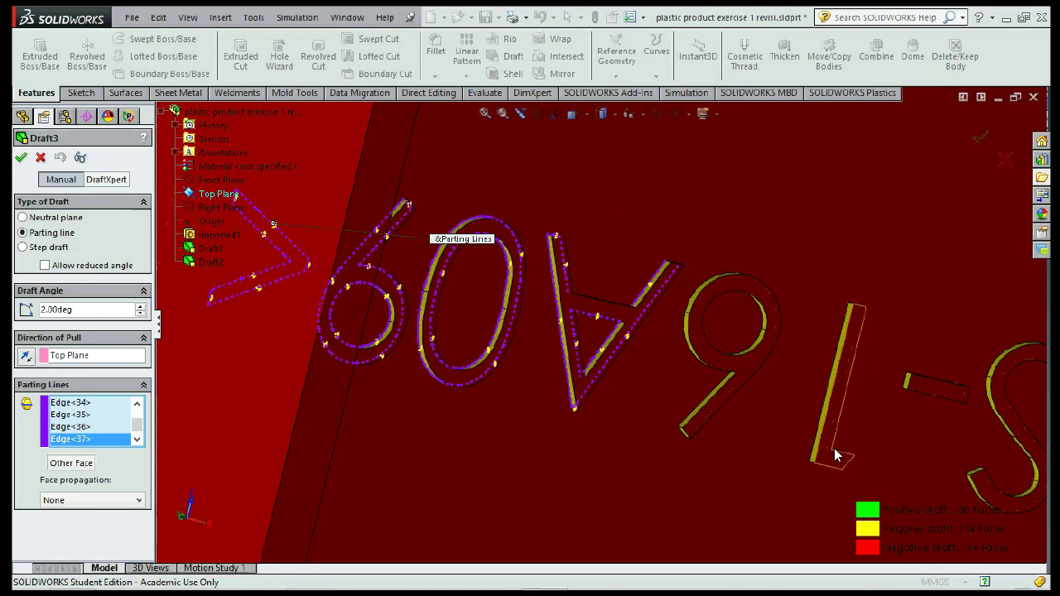
Step: Add another lettering edge and the V's diagonal edge as parting lines
scroll(654, 252, down, 3)
scroll(589, 293, down, 2)
scroll(580, 314, down, 2)
scroll(600, 305, down, 2)
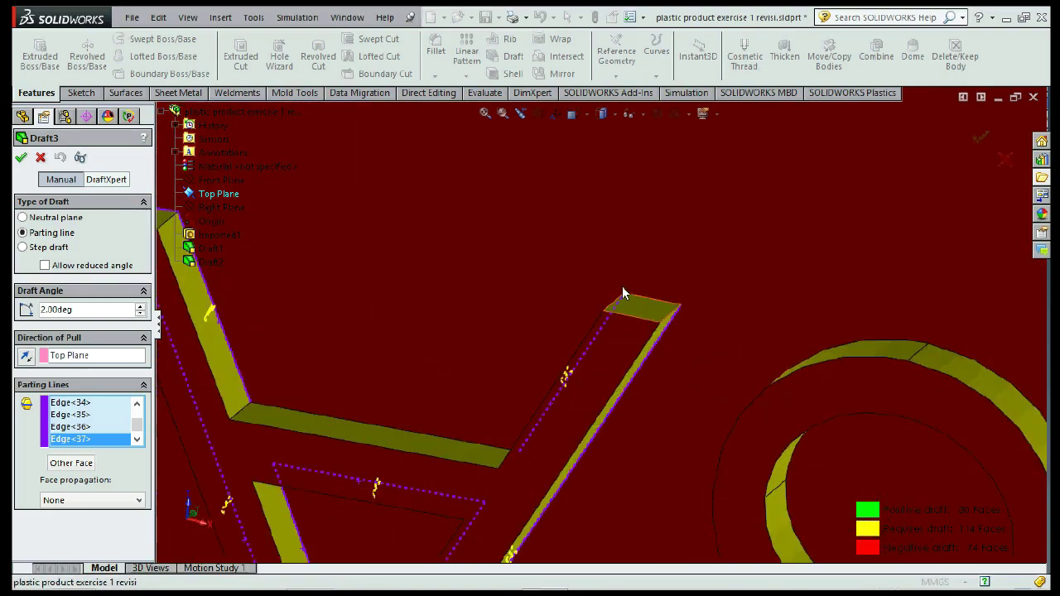
click(635, 292)
scroll(658, 257, up, 2)
scroll(529, 248, up, 1)
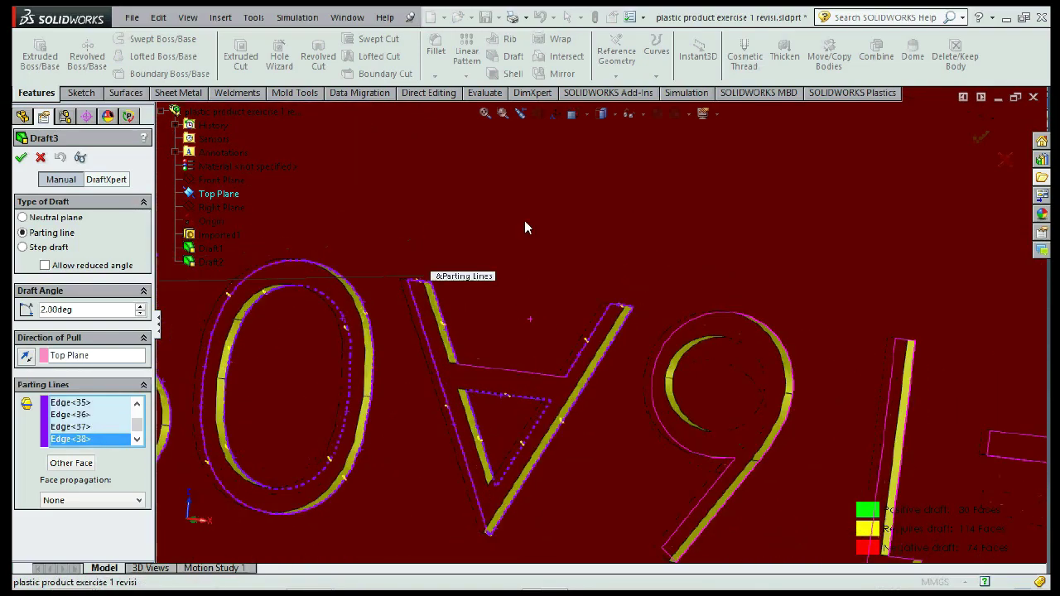
mouse_move(554, 214)
middle_down()
mouse_move(485, 355)
mouse_move(521, 397)
mouse_move(544, 350)
middle_up()
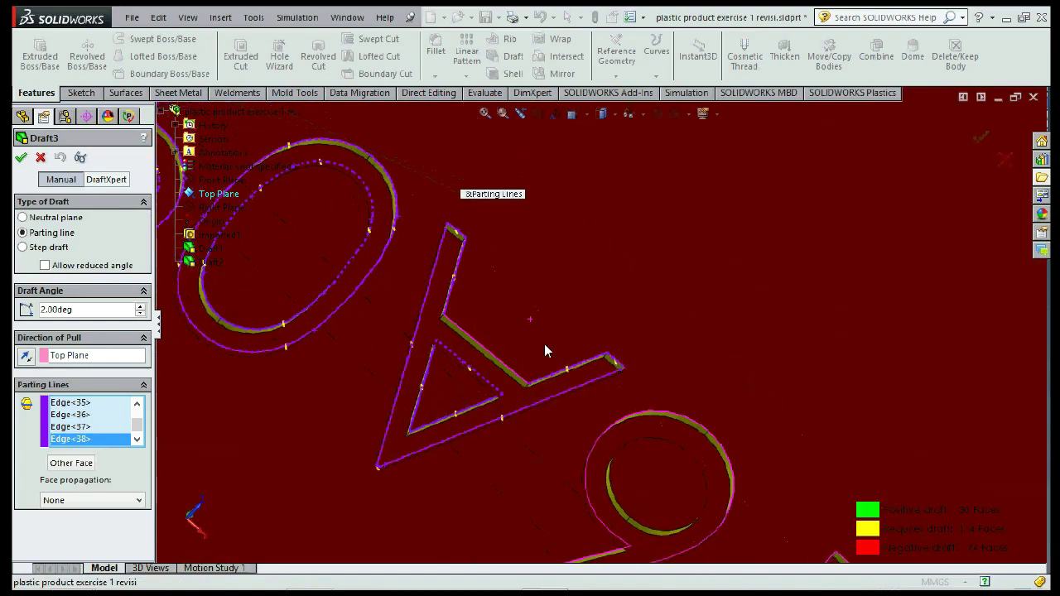
scroll(532, 346, down, 3)
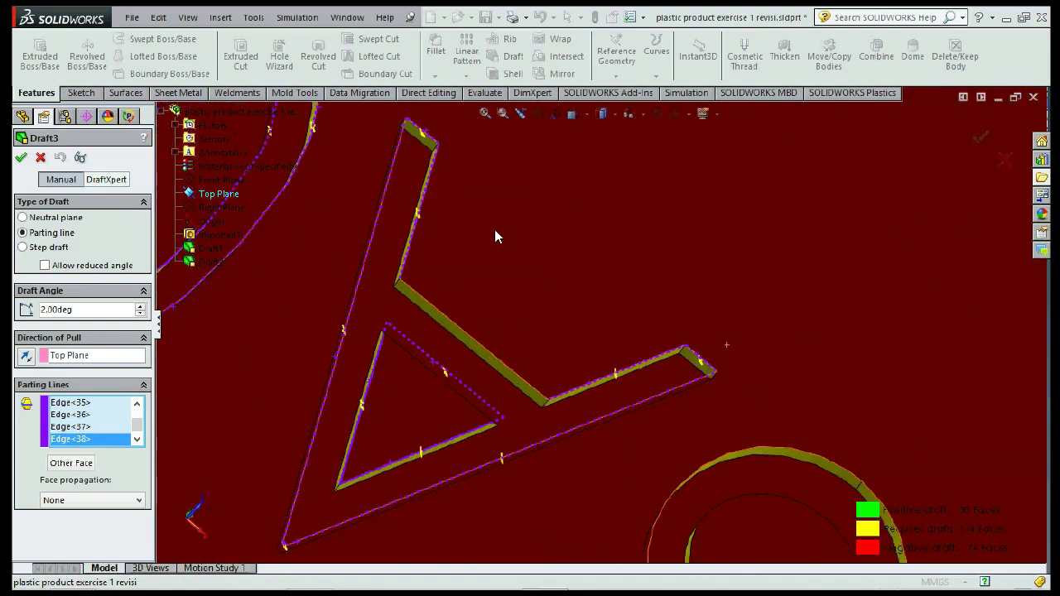
click(463, 331)
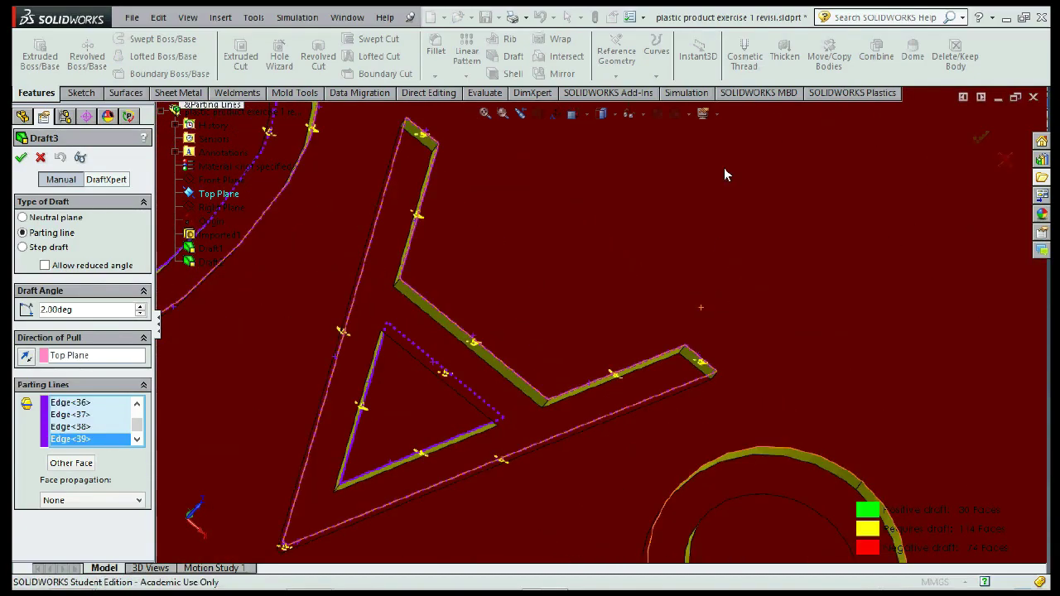
Step: Add the 9-shaped letter's outer edge, removing a wrongly picked edge
scroll(613, 141, up, 3)
scroll(580, 339, up, 3)
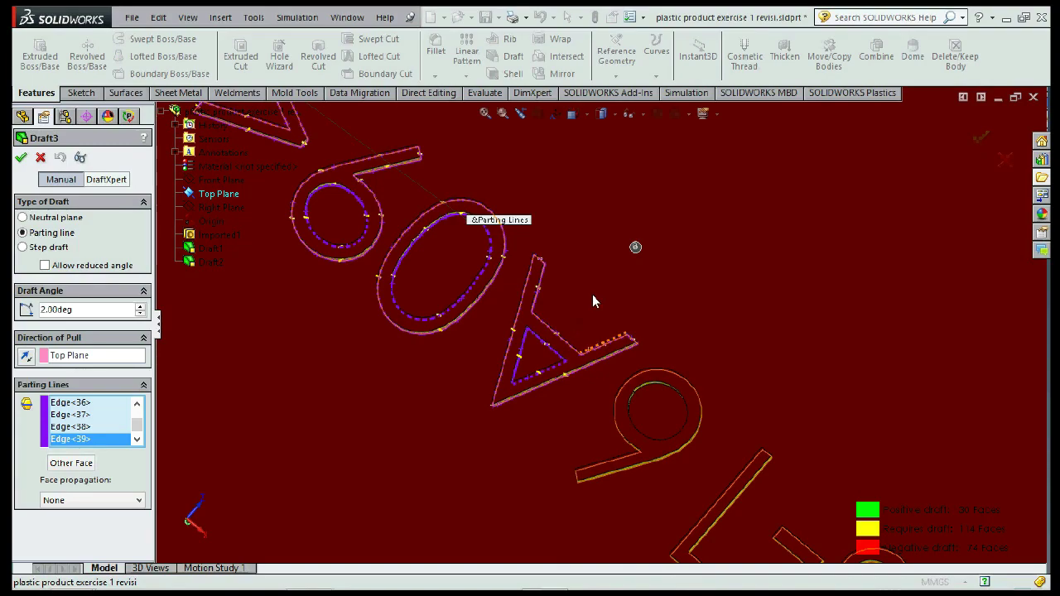
scroll(589, 298, up, 1)
scroll(506, 452, down, 3)
scroll(521, 459, down, 2)
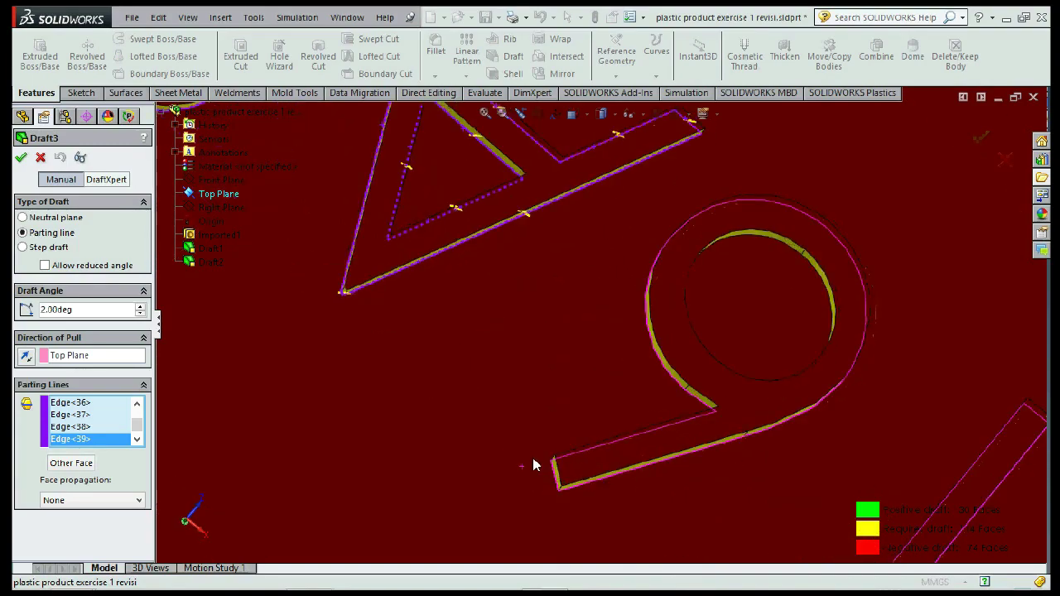
scroll(540, 473, down, 2)
click(539, 463)
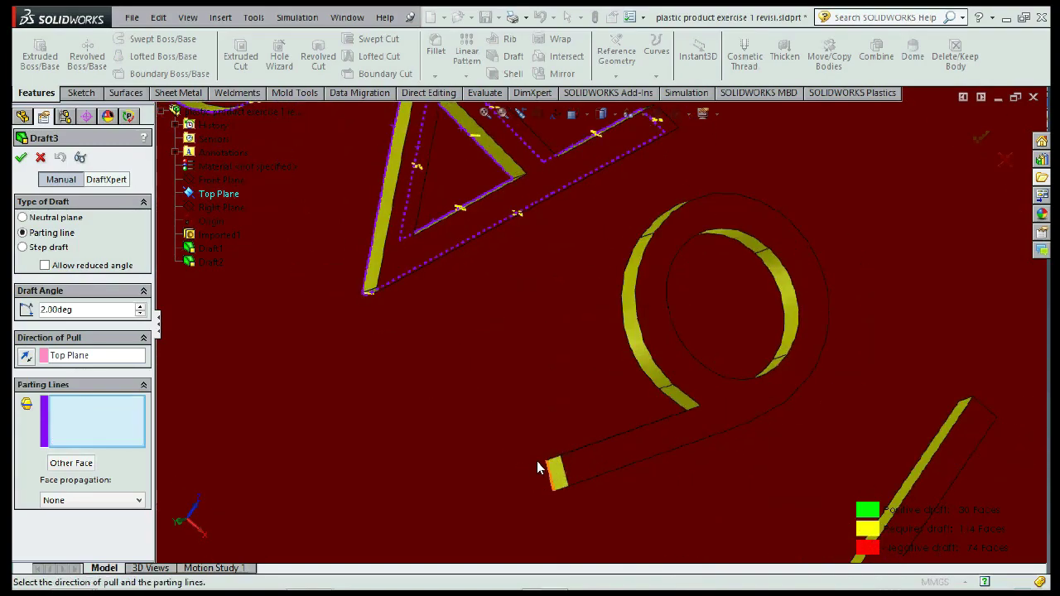
click(622, 351)
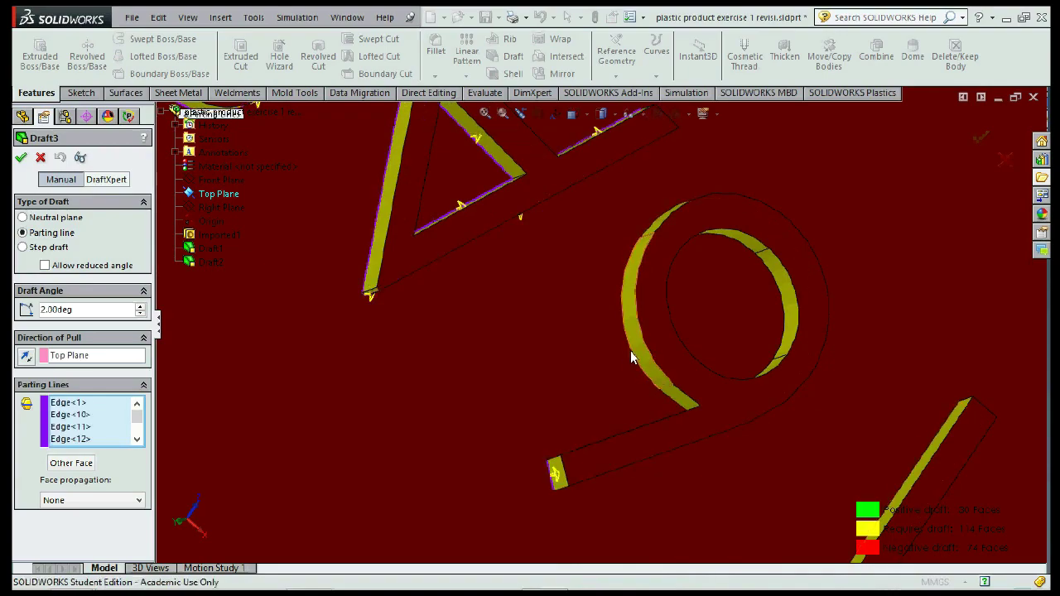
click(627, 349)
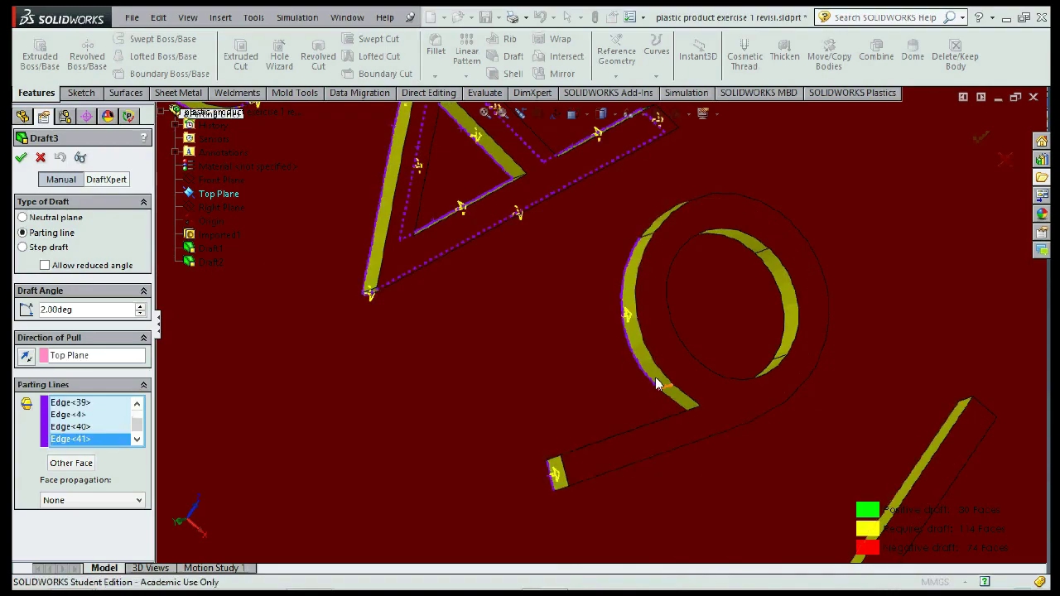
Step: Add the 9's tail, top edges and inner and outer circle edges as parting lines
middle_drag(655, 386, 664, 412)
click(658, 412)
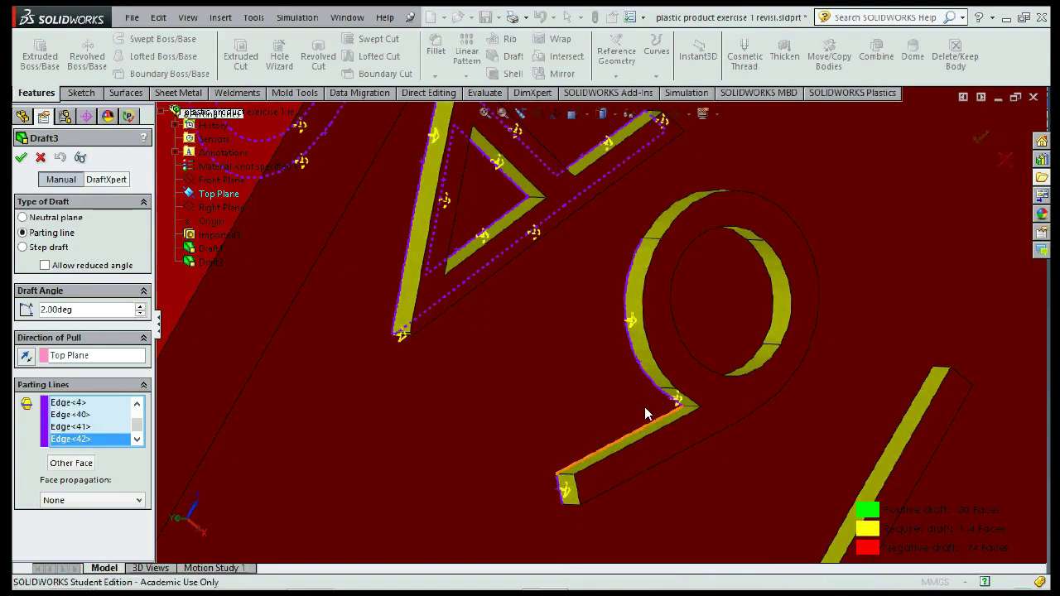
click(644, 406)
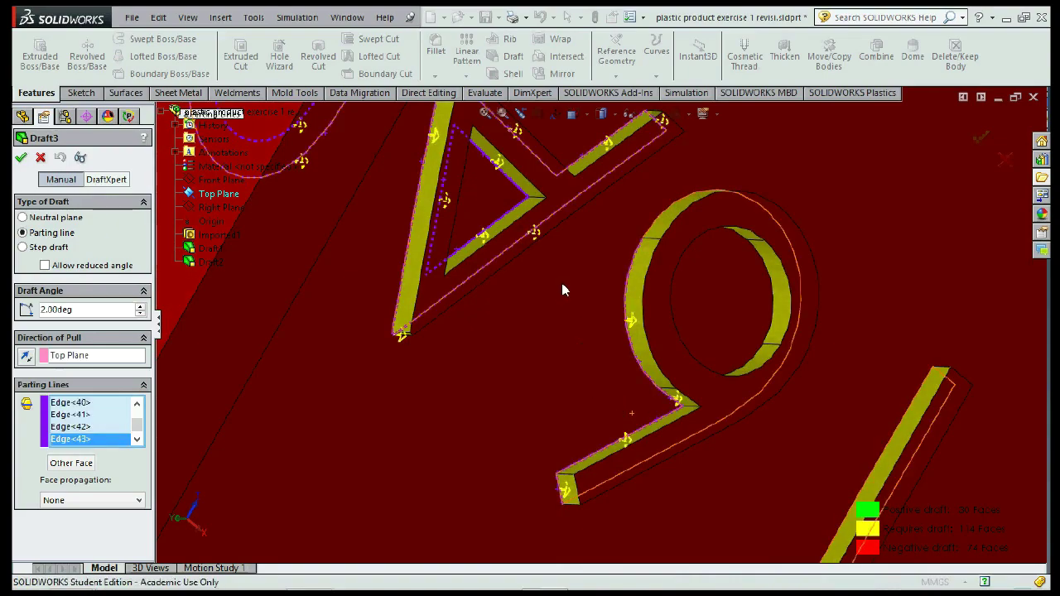
click(667, 184)
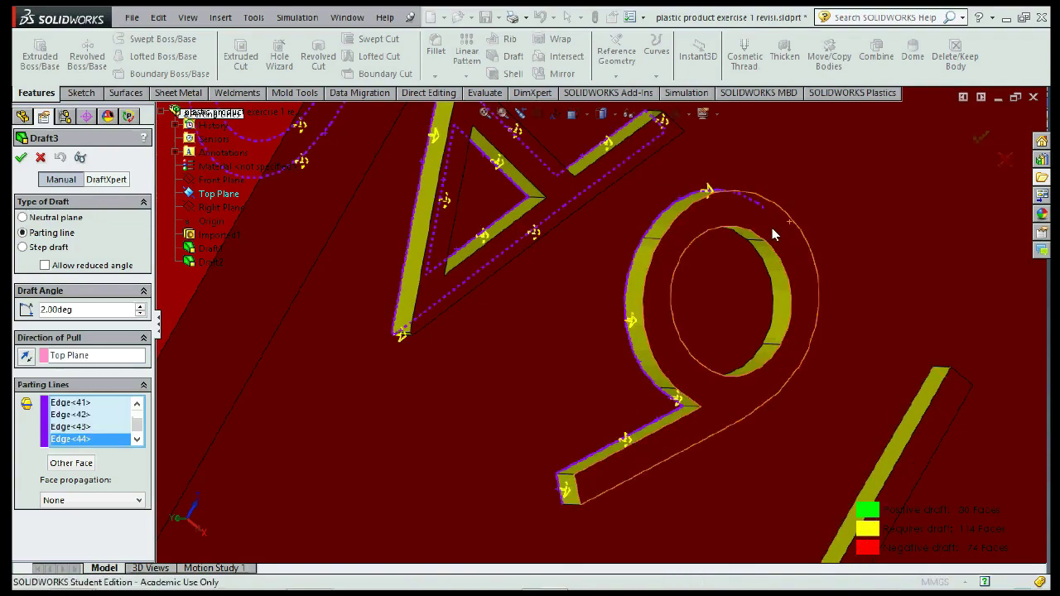
mouse_move(772, 228)
middle_down()
mouse_move(752, 183)
mouse_move(711, 194)
mouse_move(739, 263)
mouse_move(767, 265)
mouse_move(702, 333)
mouse_move(645, 331)
middle_up()
click(711, 194)
click(763, 264)
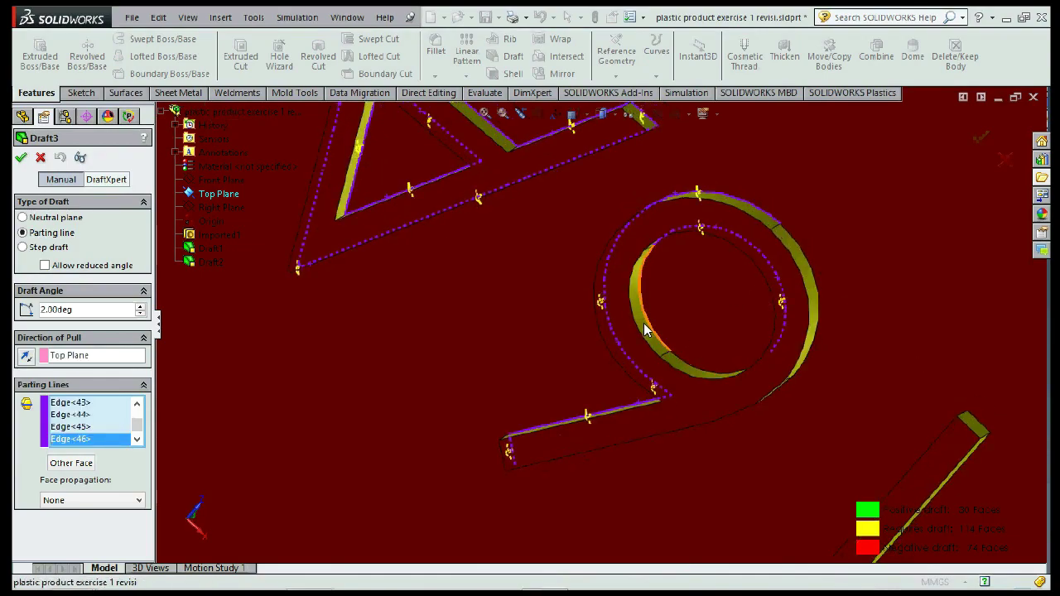
click(644, 330)
click(675, 358)
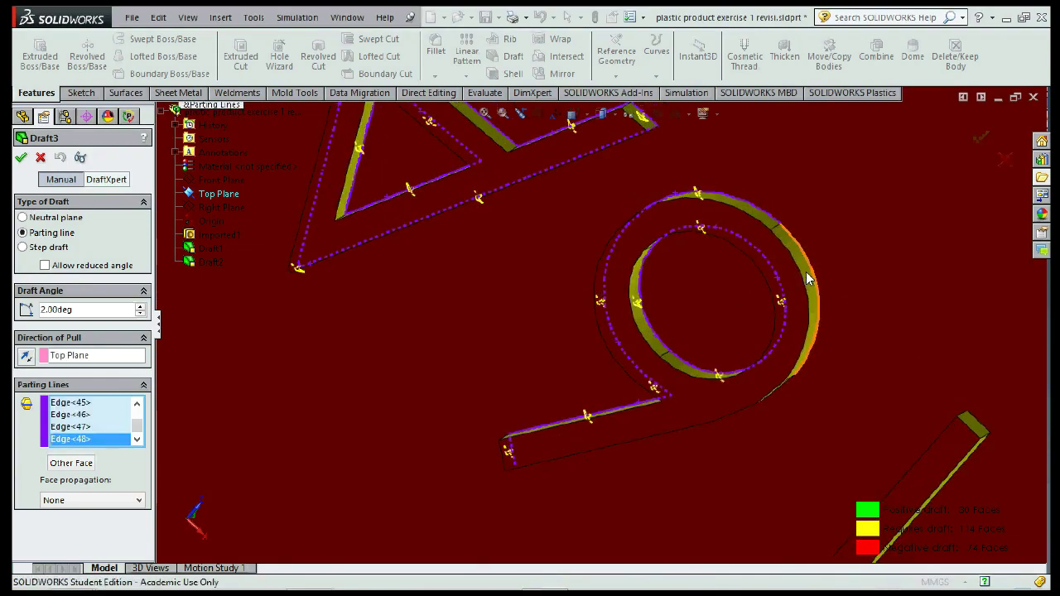
click(808, 278)
Step: Add the three remaining lower edges of the 9 to the parting lines
mouse_move(711, 314)
middle_down()
mouse_move(740, 208)
mouse_move(736, 390)
middle_up()
click(739, 411)
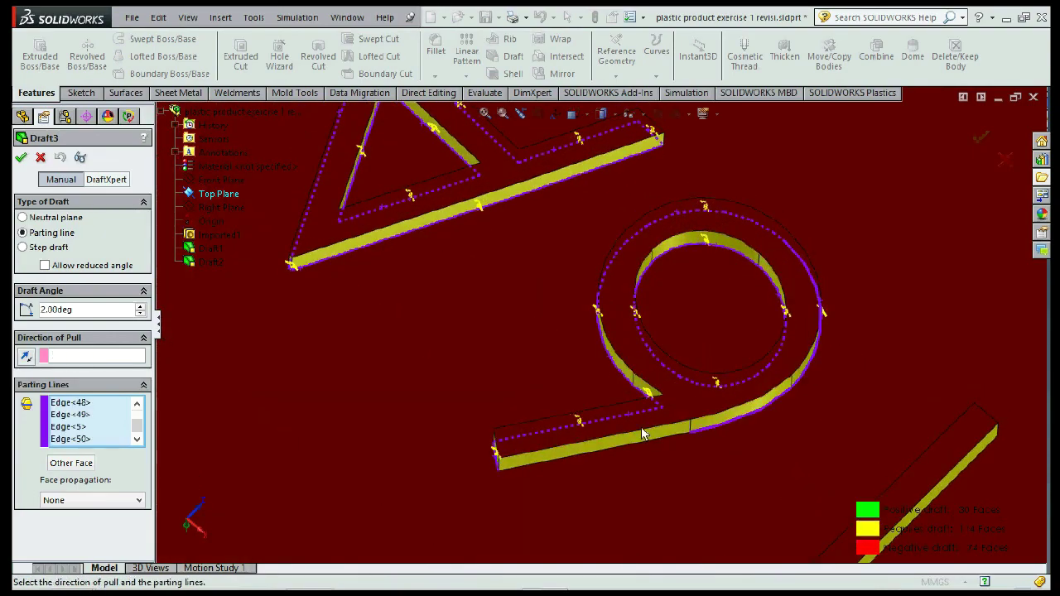
click(632, 436)
click(662, 359)
mouse_move(669, 325)
middle_down()
mouse_move(665, 389)
mouse_move(640, 438)
middle_up()
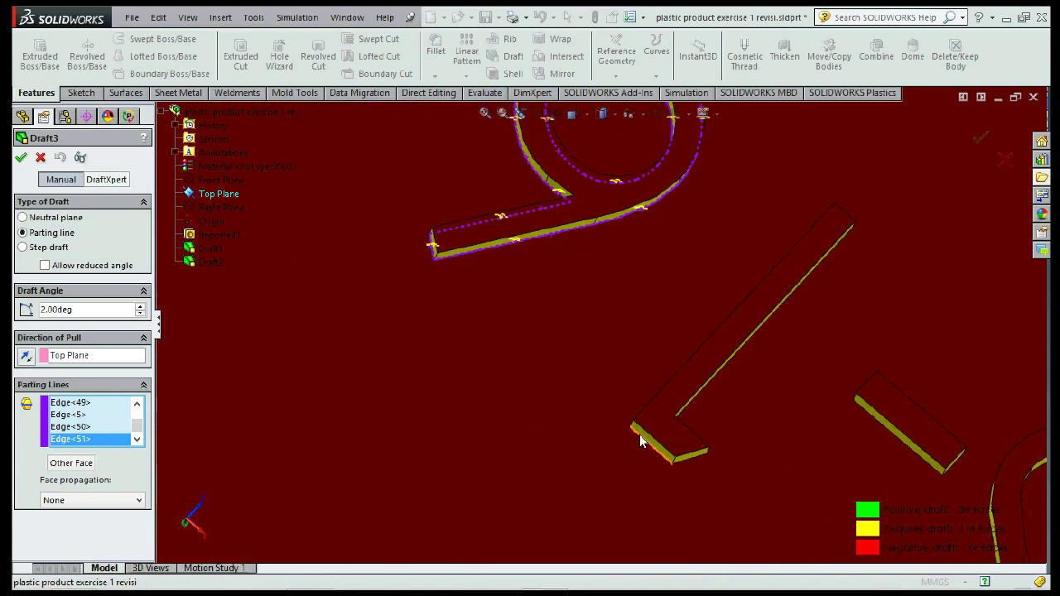
key(ctrl+z)
key(ctrl+z)
key(ctrl+z)
key(ctrl+y)
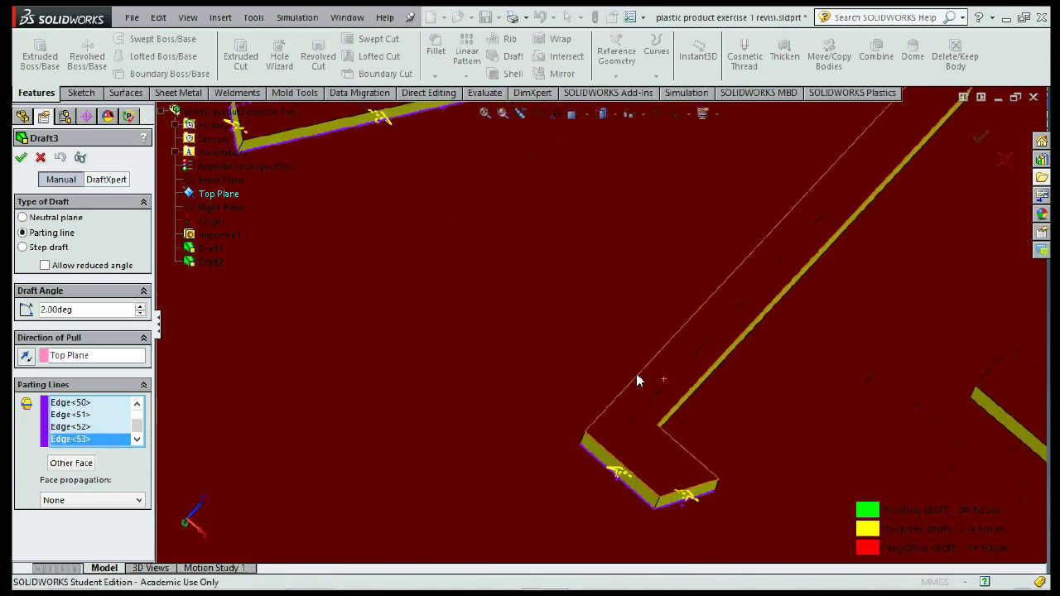
Step: Add the long stroke's edges, including its upper end, as parting lines
scroll(636, 373, down, 3)
scroll(619, 371, down, 2)
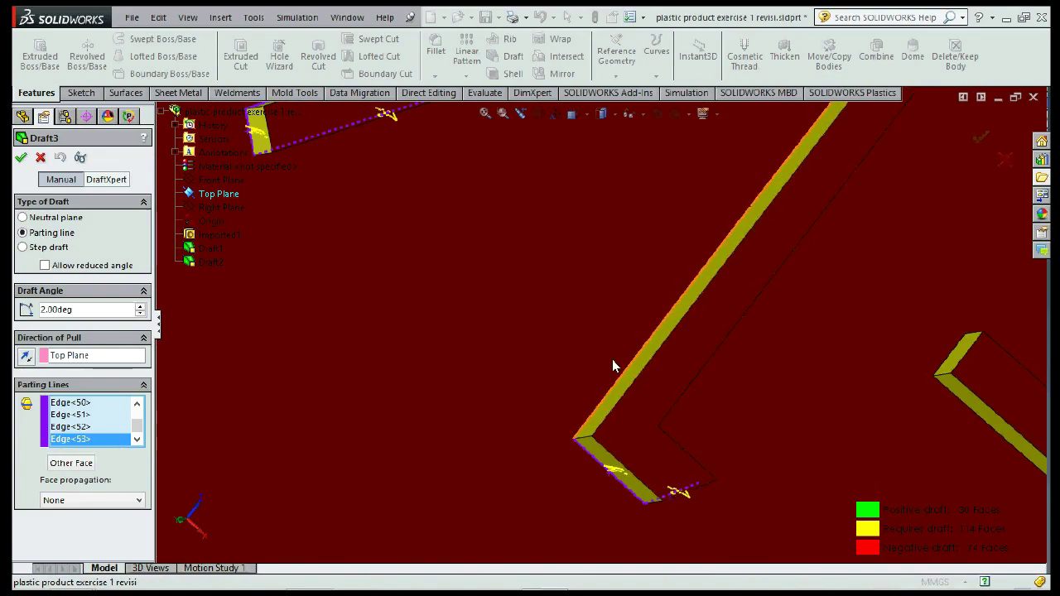
click(613, 362)
mouse_move(616, 353)
middle_down()
mouse_move(660, 379)
mouse_move(626, 306)
mouse_move(584, 298)
mouse_move(663, 447)
mouse_move(676, 409)
middle_up()
click(662, 447)
click(675, 409)
scroll(723, 350, up, 3)
middle_drag(722, 351, 764, 205)
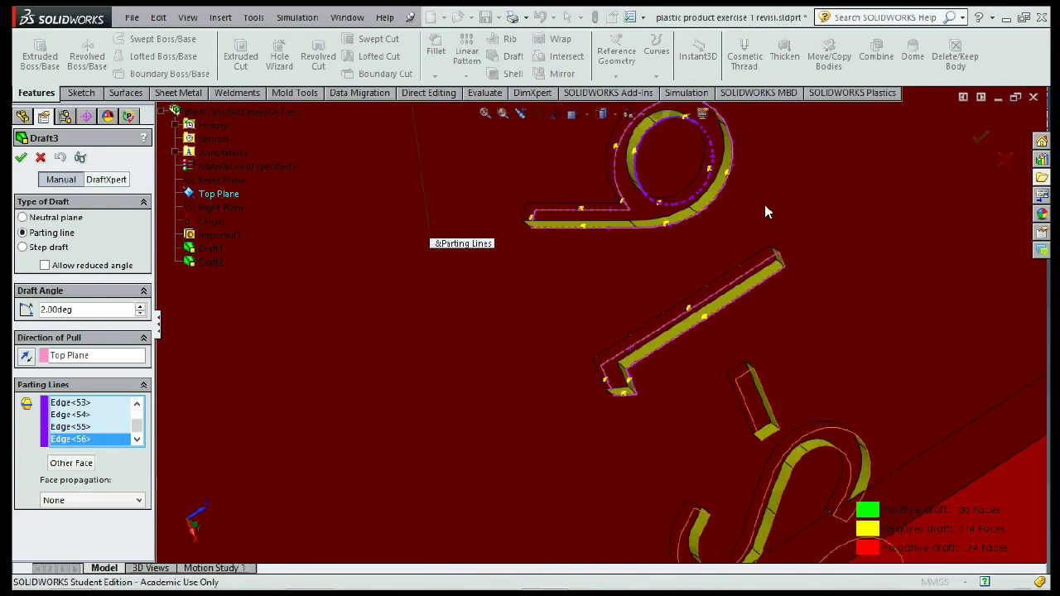
scroll(721, 335, down, 3)
click(724, 335)
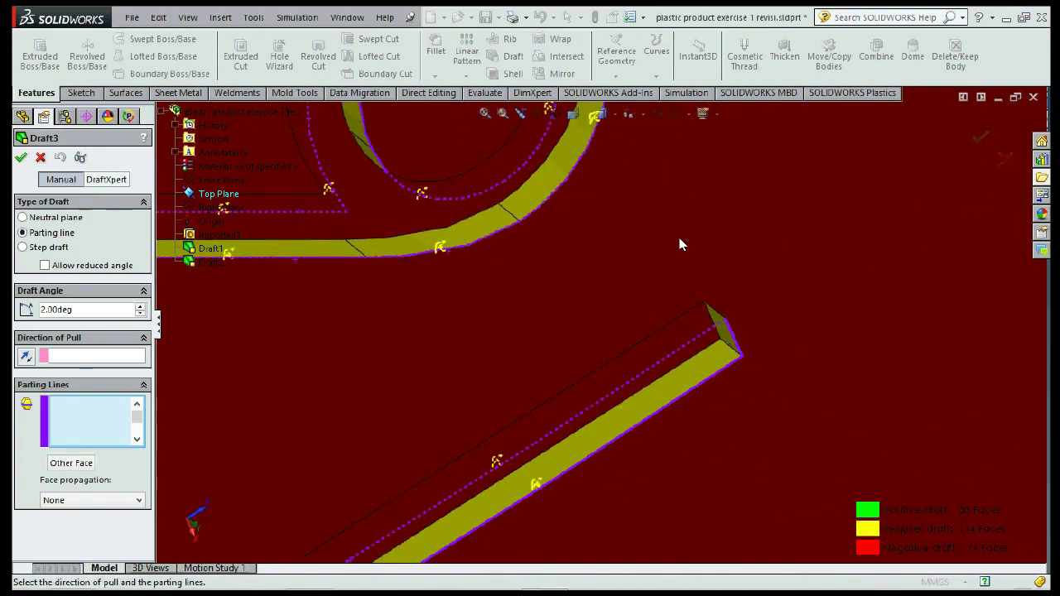
Step: Deselect a wrong long-bar edge and add the short bar's edges, reaching Edge<61>
scroll(679, 236, up, 3)
scroll(559, 329, up, 2)
scroll(594, 397, down, 2)
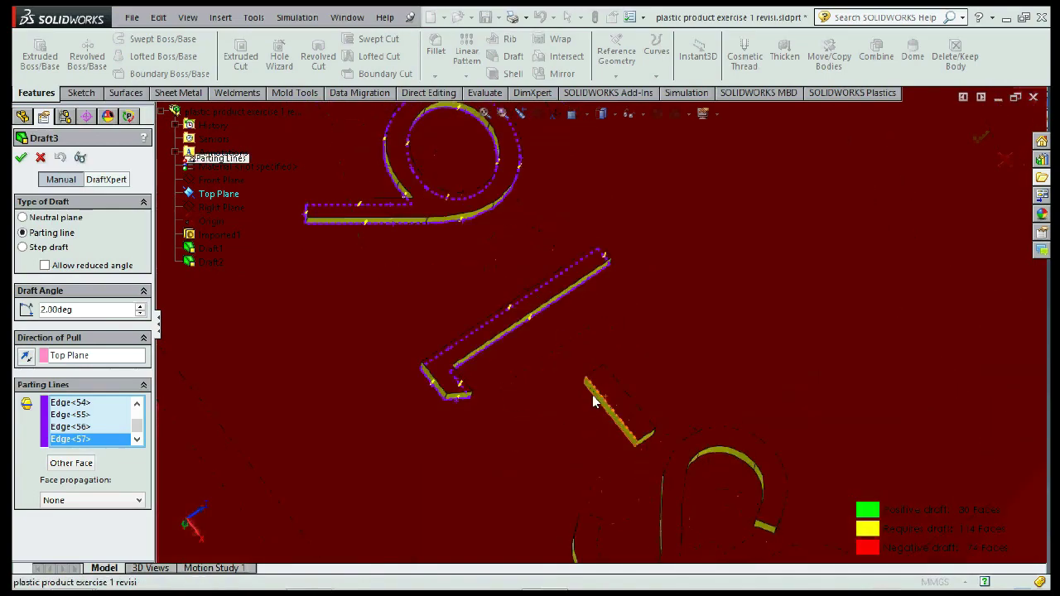
scroll(596, 392, down, 2)
click(593, 387)
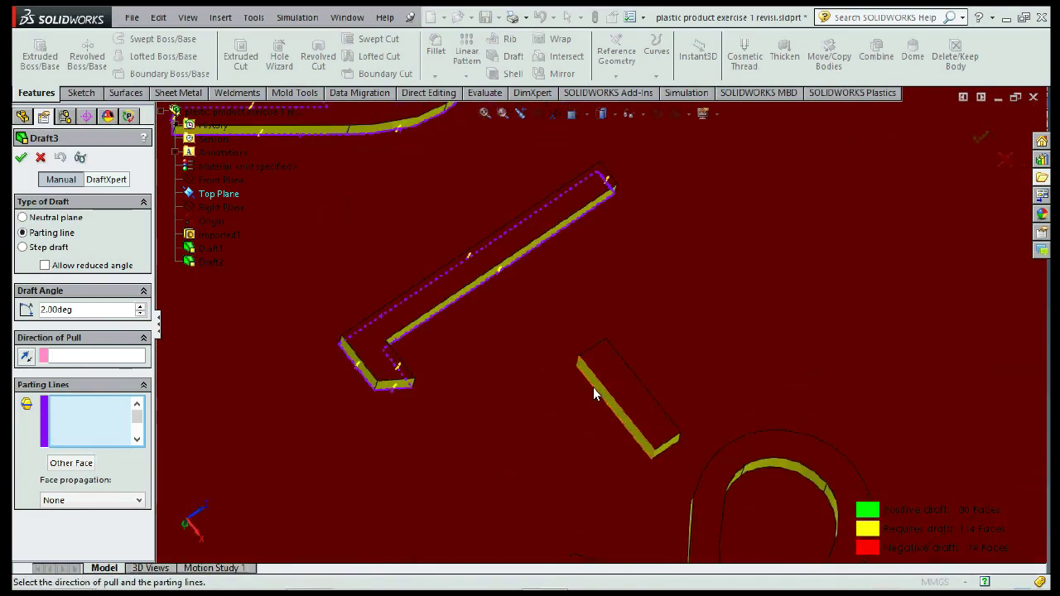
click(577, 349)
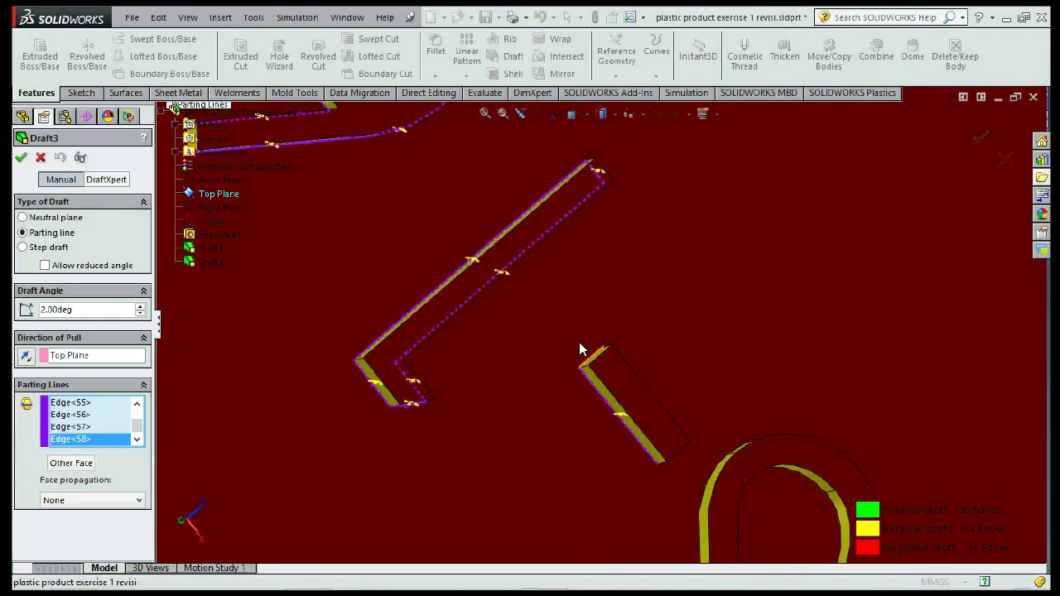
click(616, 371)
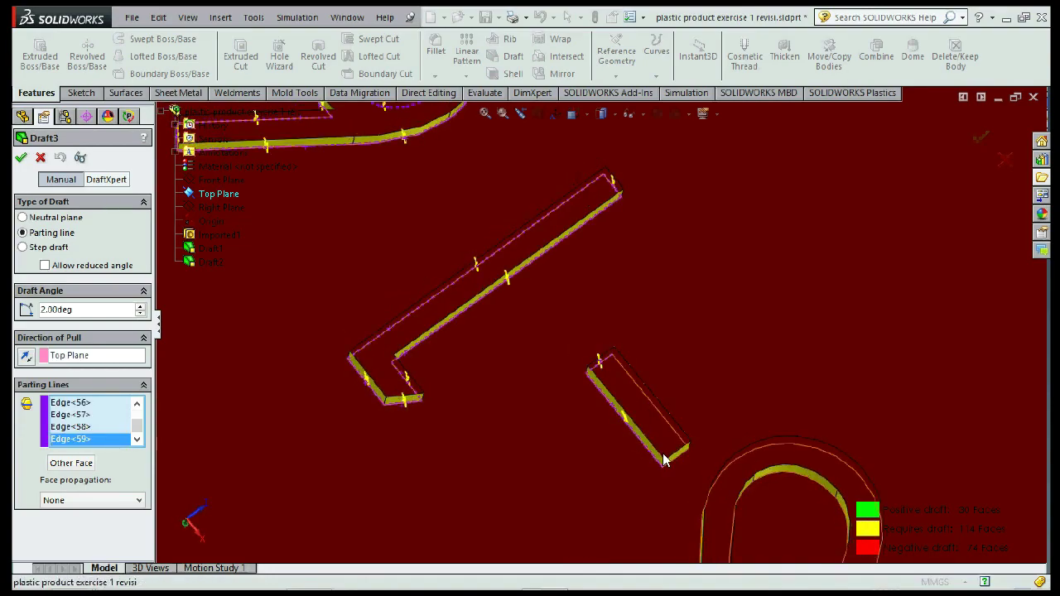
click(663, 378)
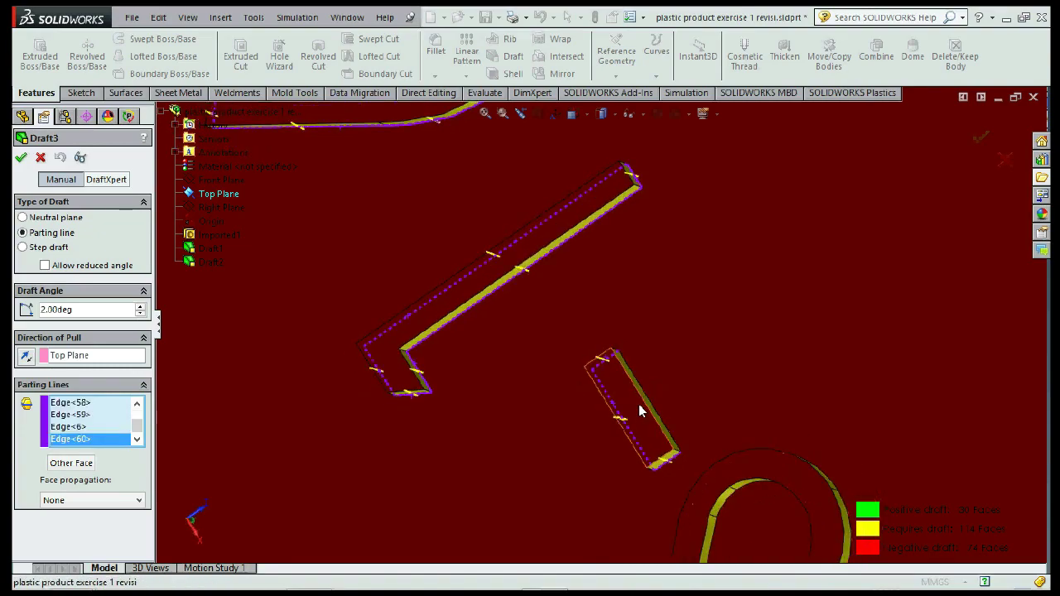
click(653, 414)
middle_drag(645, 339, 608, 360)
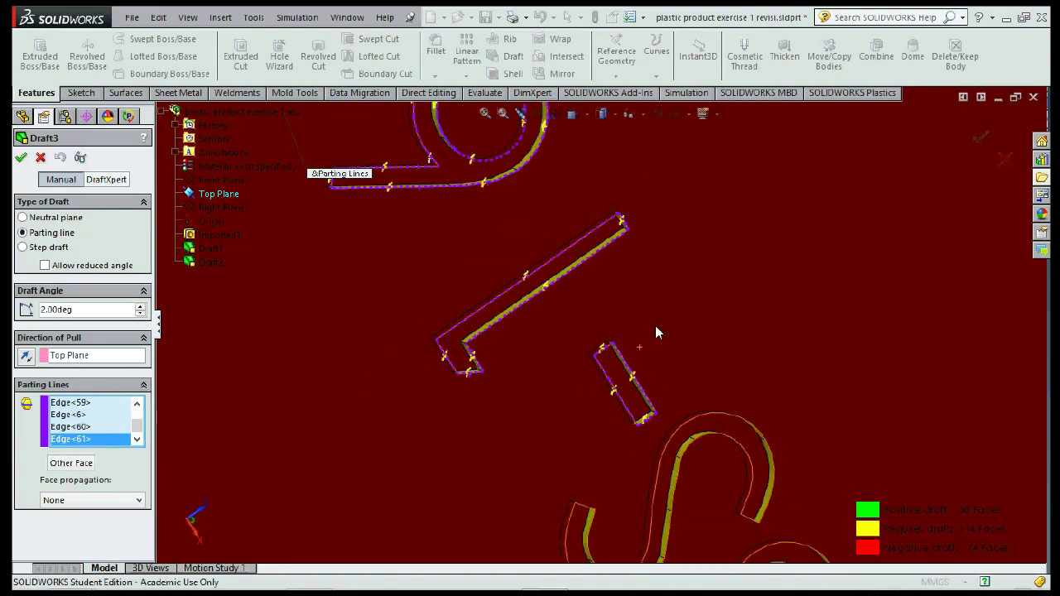
Step: Add the S's left edge, lower curved edge and right strip's inner edges as parting lines
scroll(609, 360, down, 2)
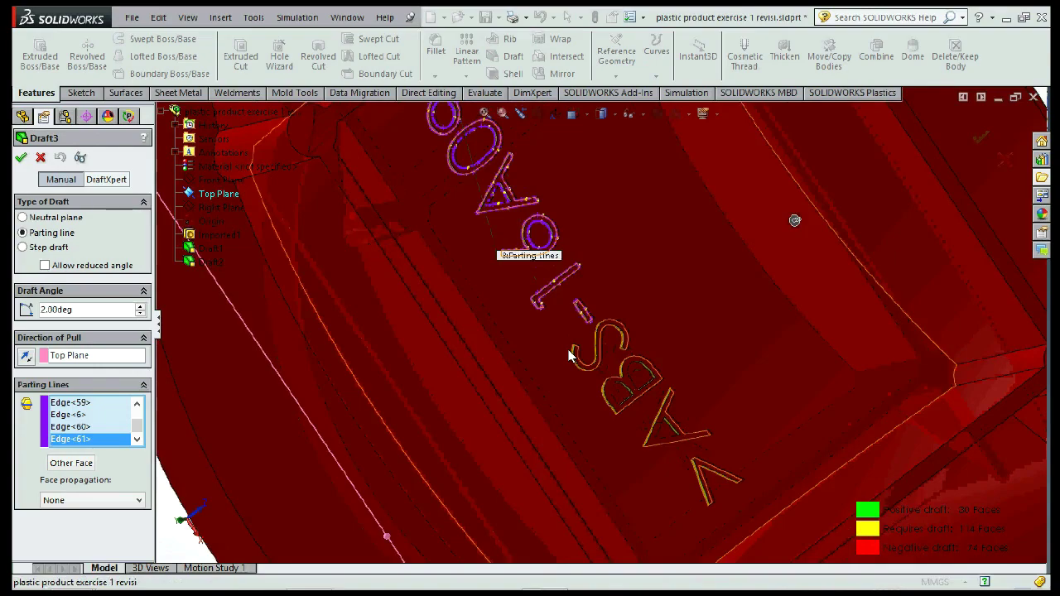
scroll(580, 348, down, 2)
scroll(561, 342, down, 2)
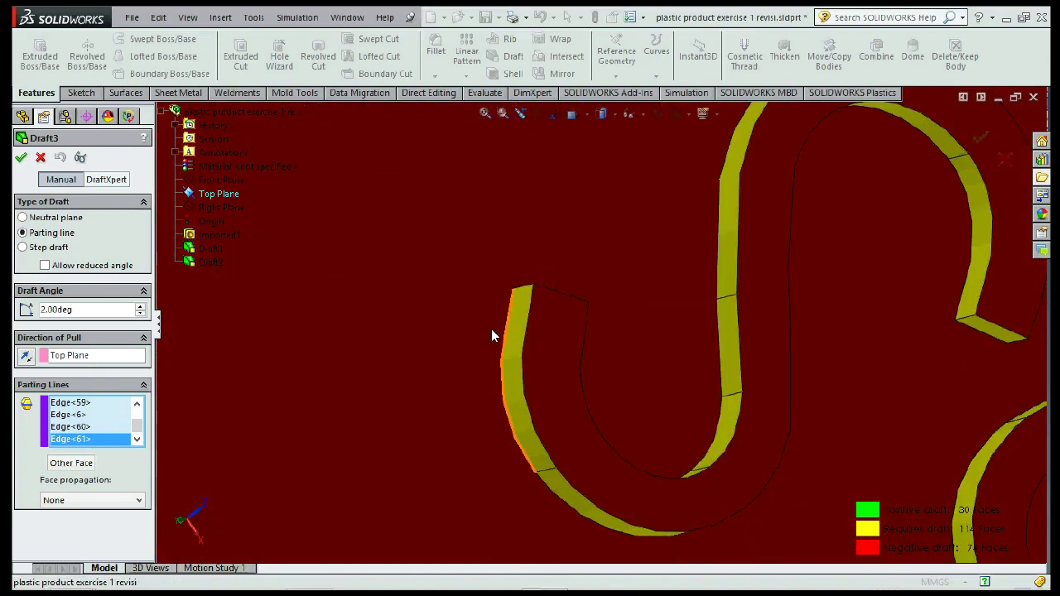
click(495, 334)
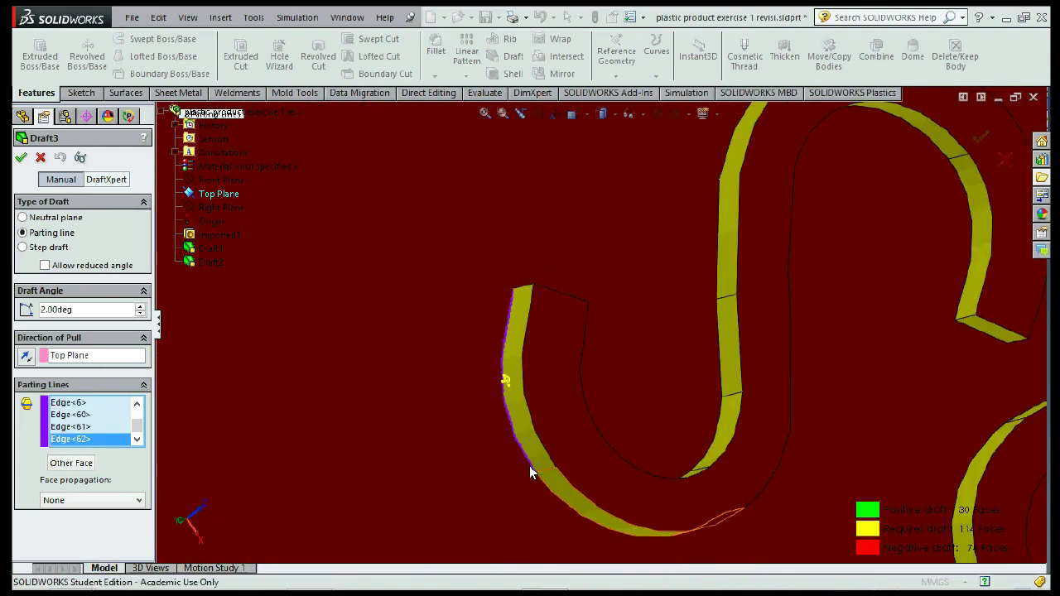
click(526, 464)
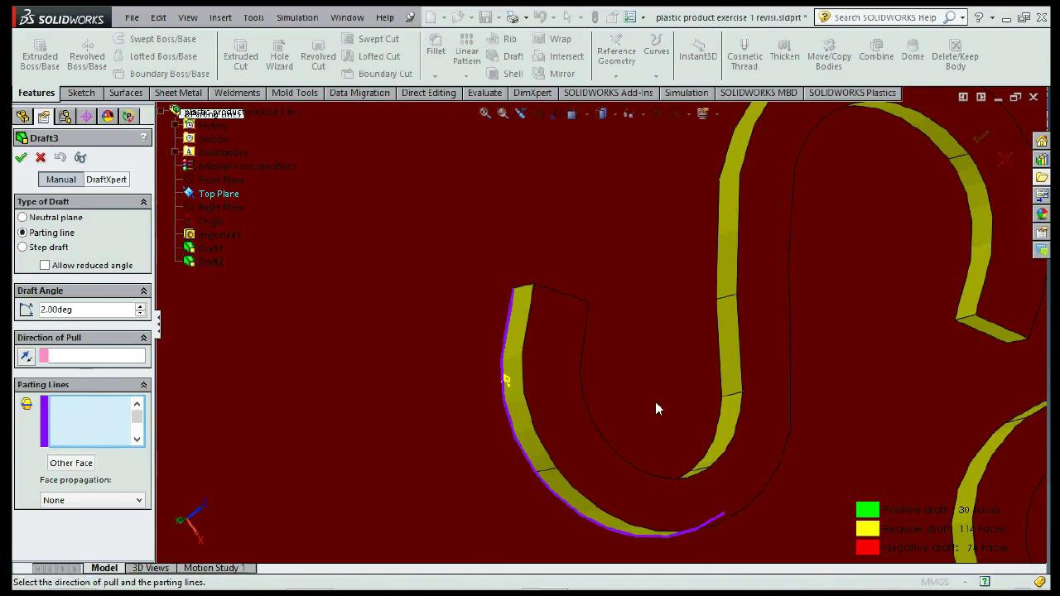
click(697, 434)
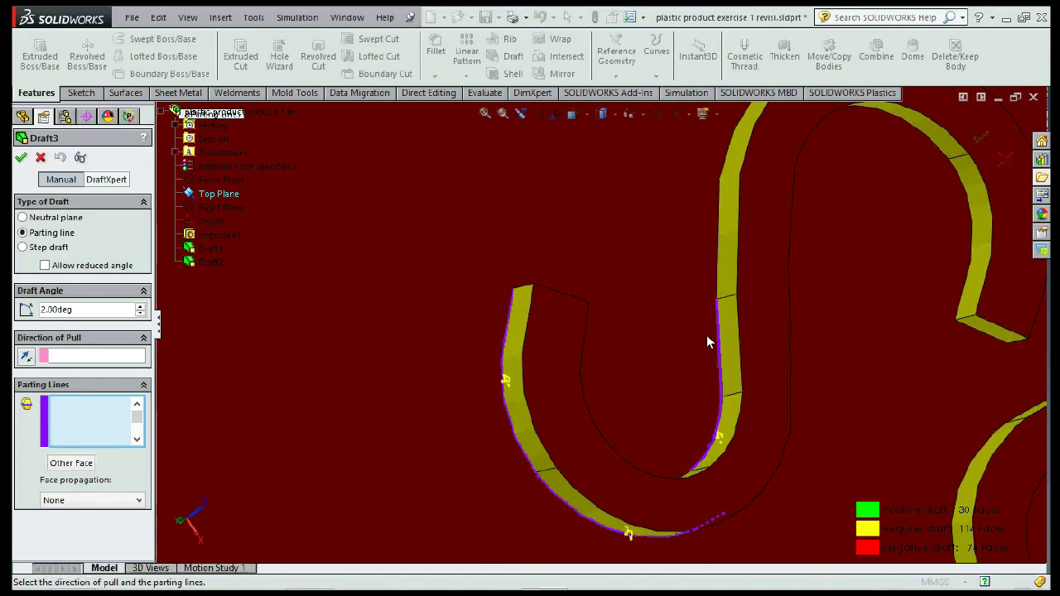
click(716, 278)
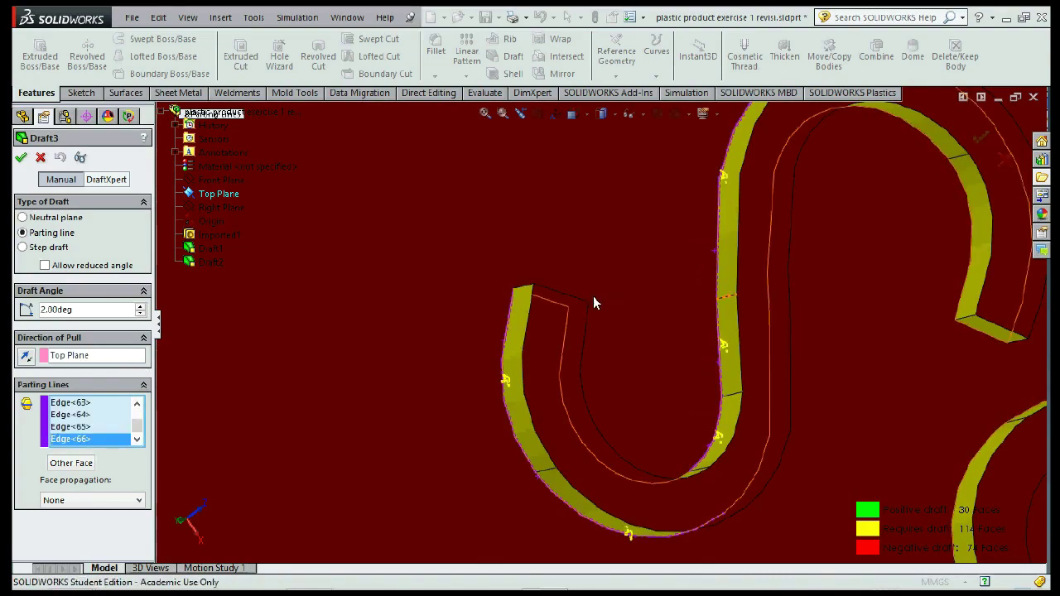
mouse_move(593, 303)
middle_down()
mouse_move(557, 343)
mouse_move(559, 364)
middle_up()
Step: Add the left strip's top and inner edges plus further right and middle strip edges
click(535, 298)
click(572, 368)
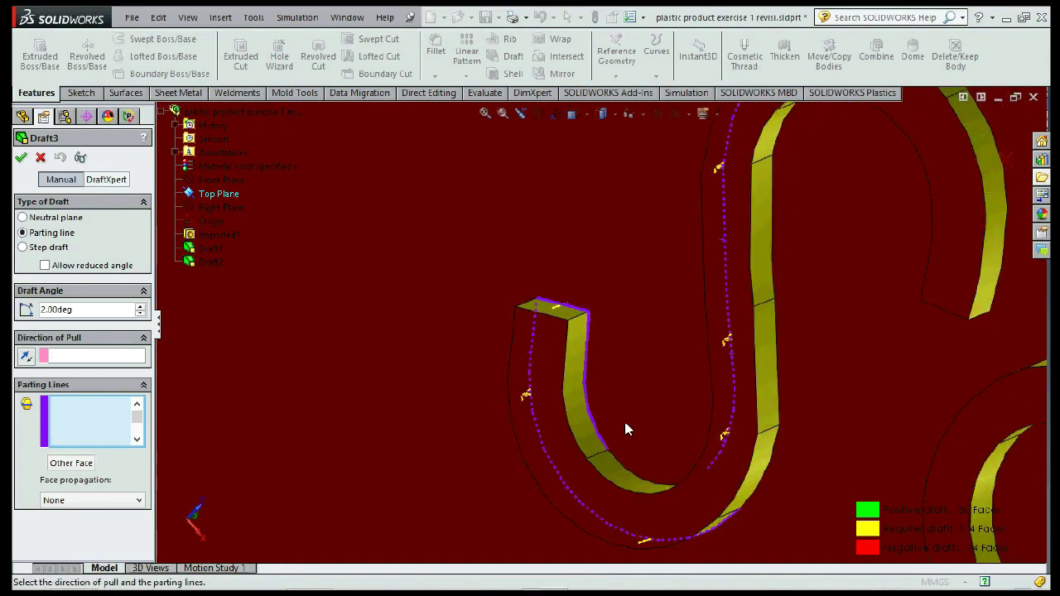
click(759, 454)
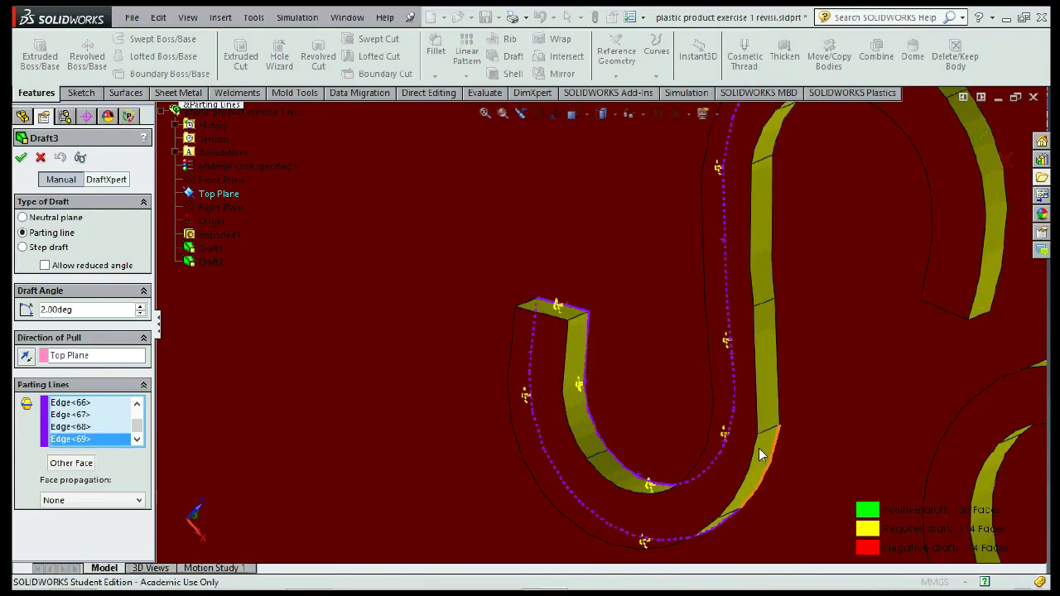
click(770, 378)
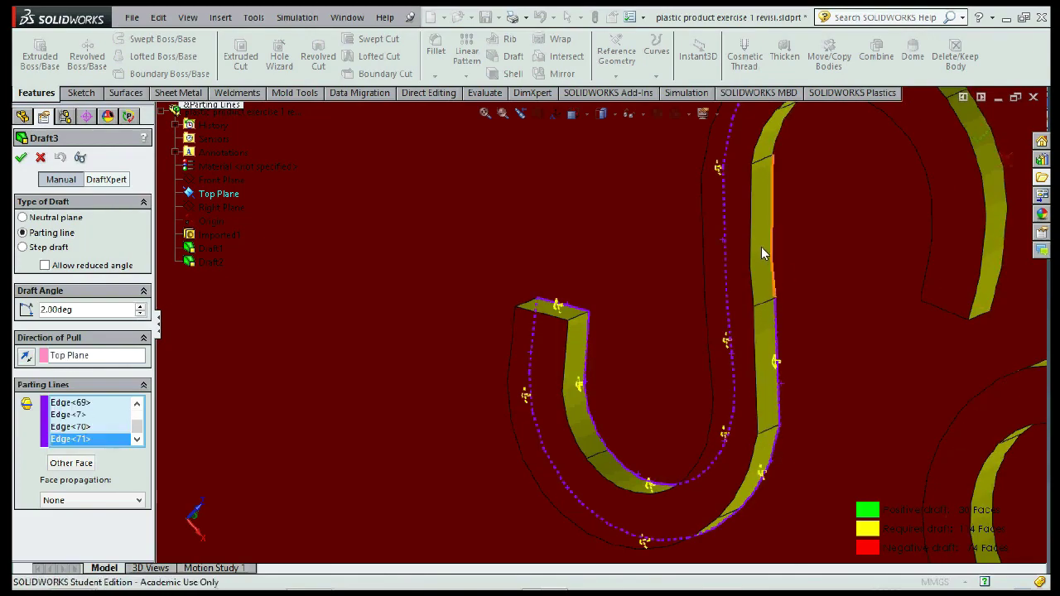
click(762, 242)
click(766, 133)
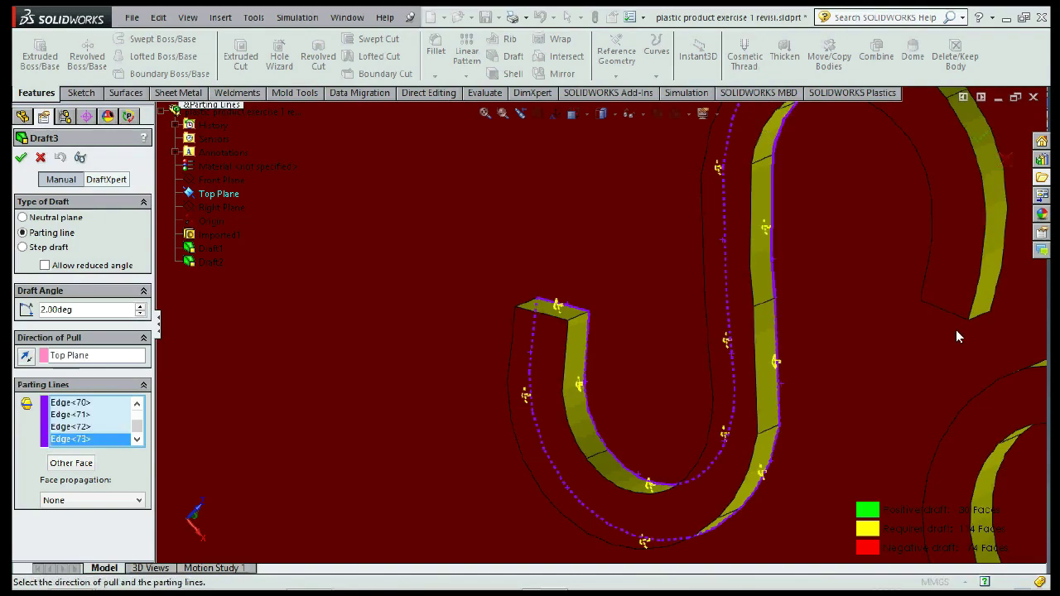
click(988, 279)
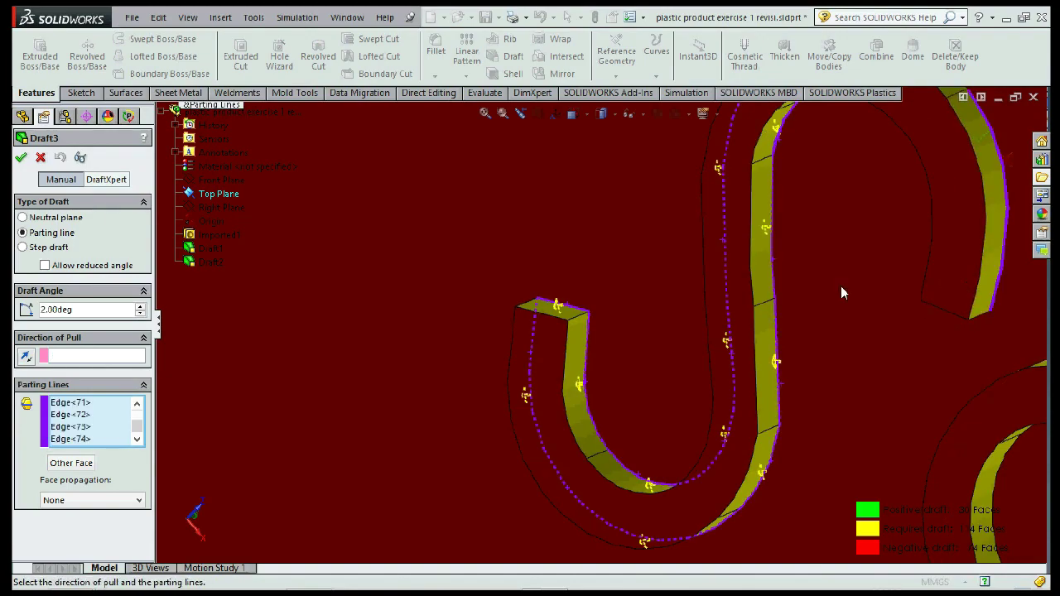
scroll(795, 232, up, 3)
Step: Add Edge<75>, Edge<76> and the S's remaining and end edges to the parting lines
click(741, 144)
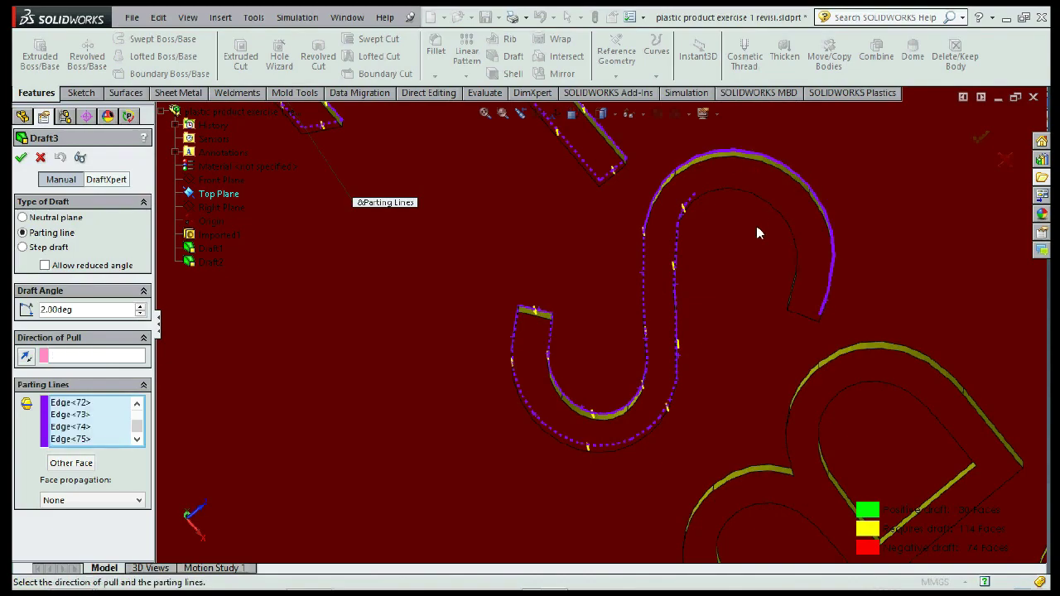
middle_drag(756, 226, 736, 176)
click(737, 179)
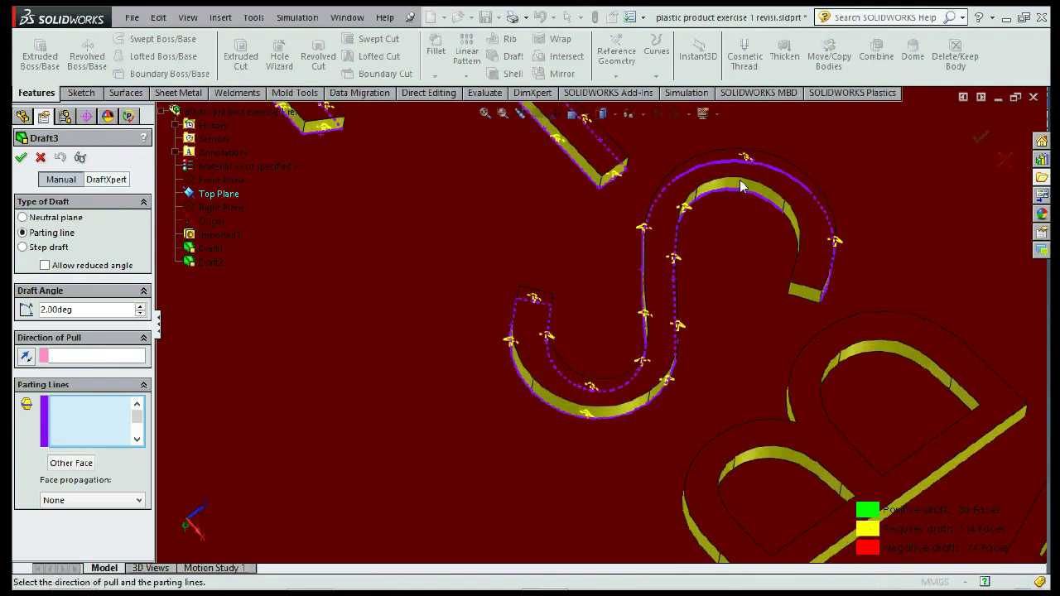
middle_drag(783, 210, 779, 230)
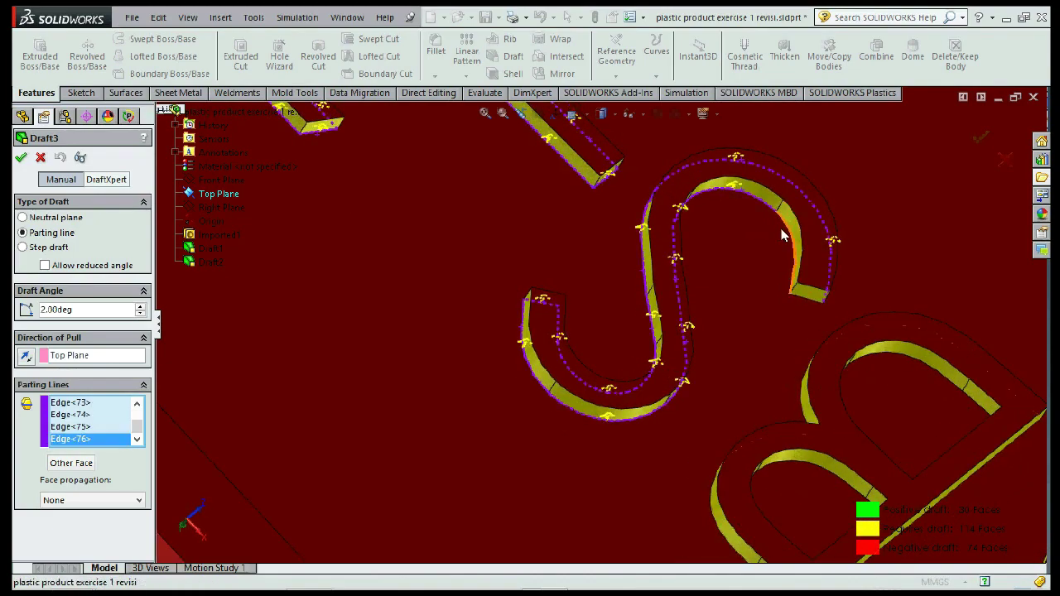
click(780, 229)
click(794, 287)
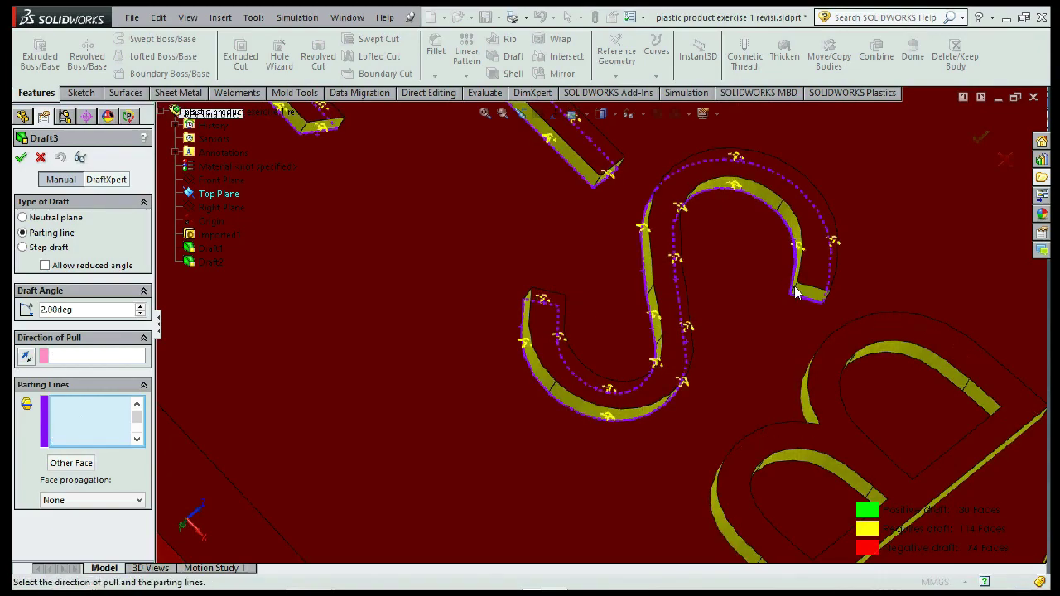
Step: Add the D-shape's inner edges and the B's lower bowl and outer edges
click(870, 348)
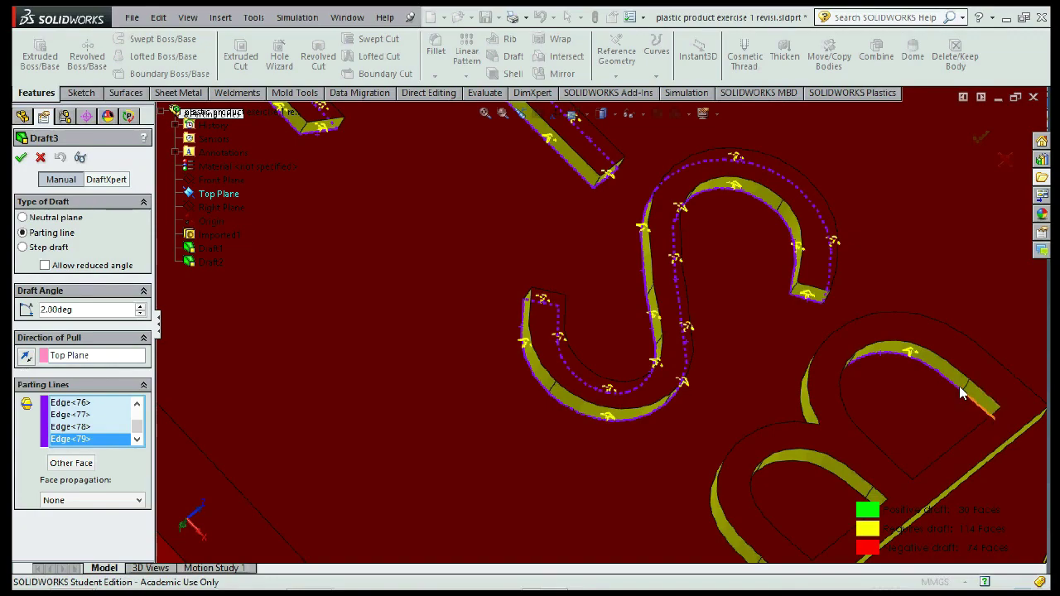
click(961, 393)
click(788, 396)
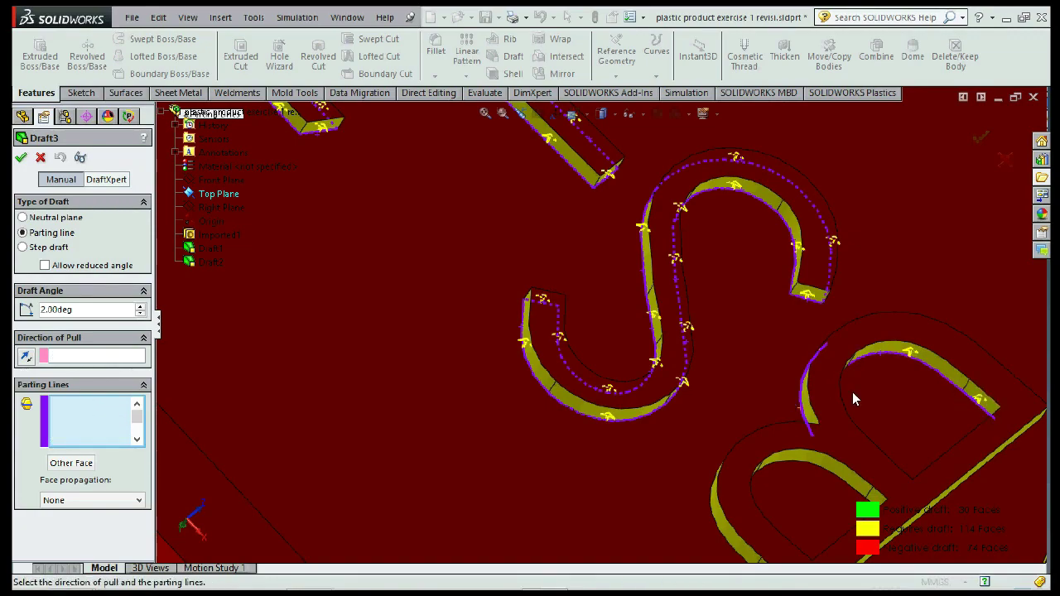
click(794, 450)
click(697, 478)
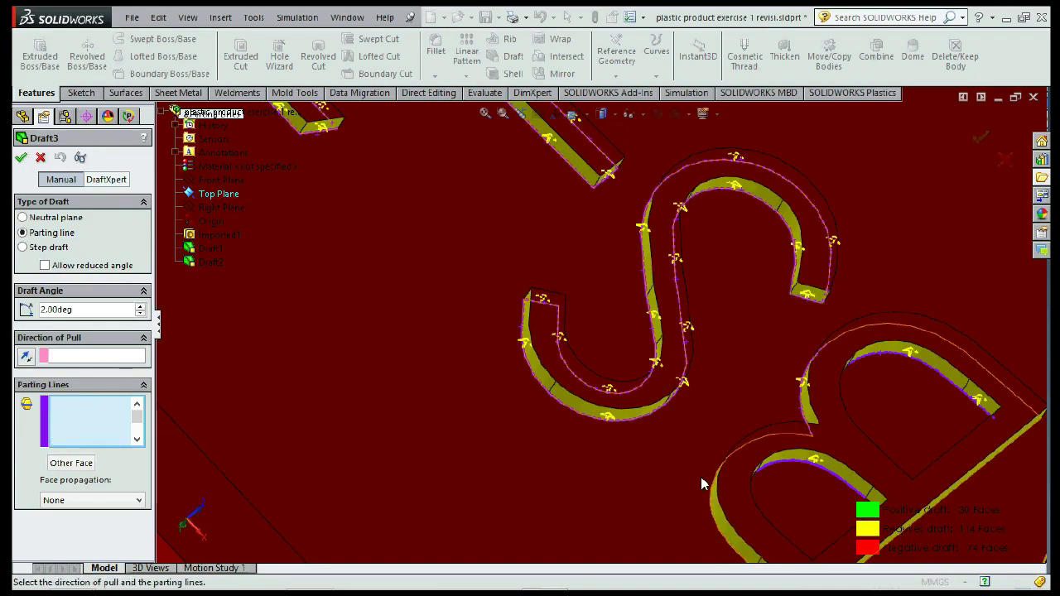
scroll(765, 403, up, 3)
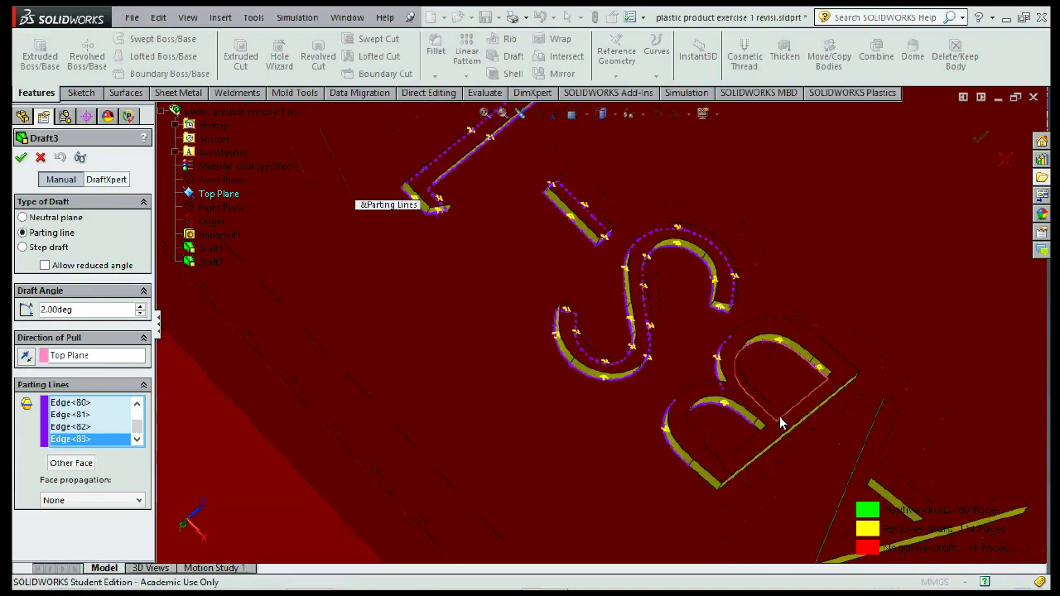
Step: Add the B's outer edges, top arcs and right edge to the parting lines
scroll(781, 423, down, 3)
click(666, 470)
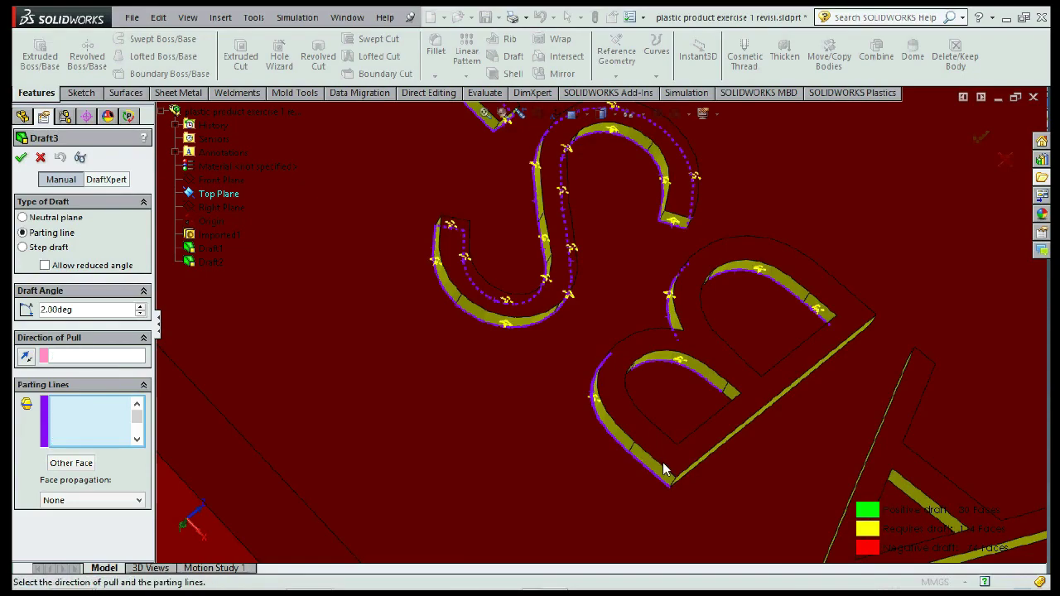
click(715, 390)
mouse_move(696, 318)
middle_down()
mouse_move(612, 337)
mouse_move(669, 476)
mouse_move(654, 295)
middle_up()
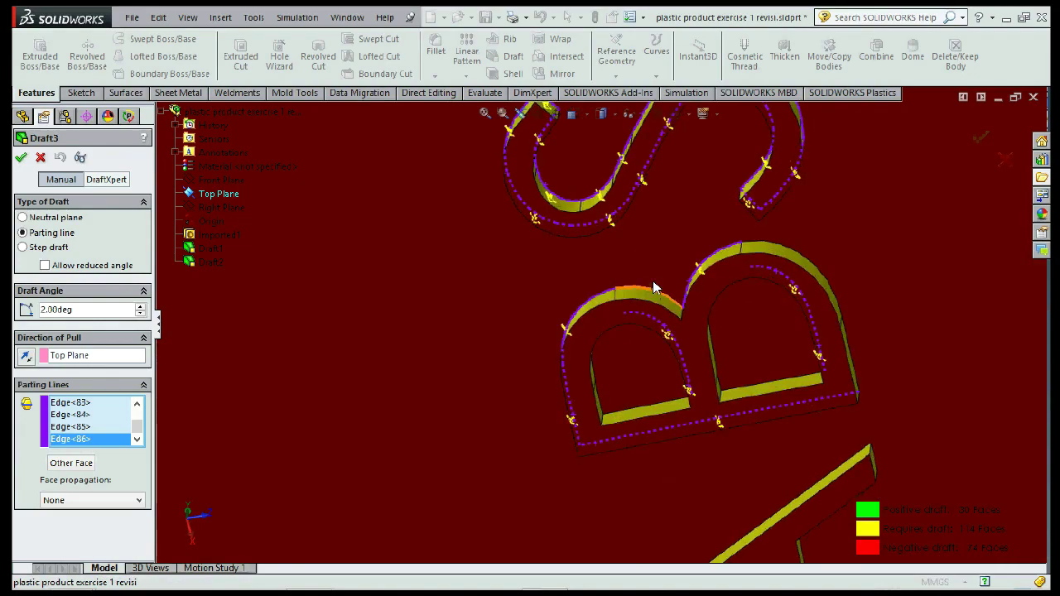
click(655, 287)
click(781, 236)
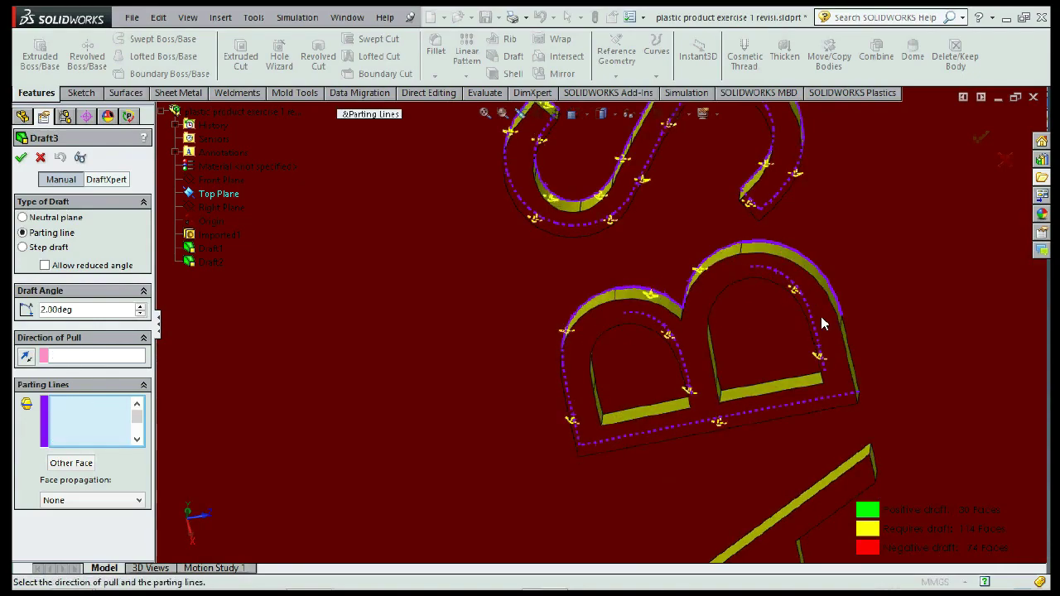
click(837, 328)
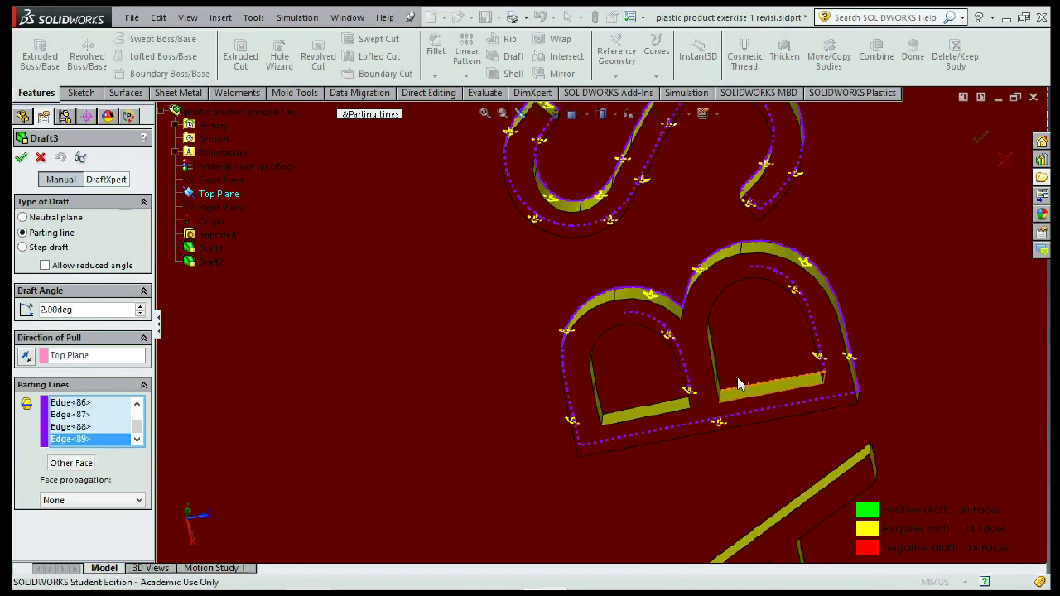
Step: Add the B's counter bottom and inner-loop edges as parting lines, through Edge<96>
click(740, 374)
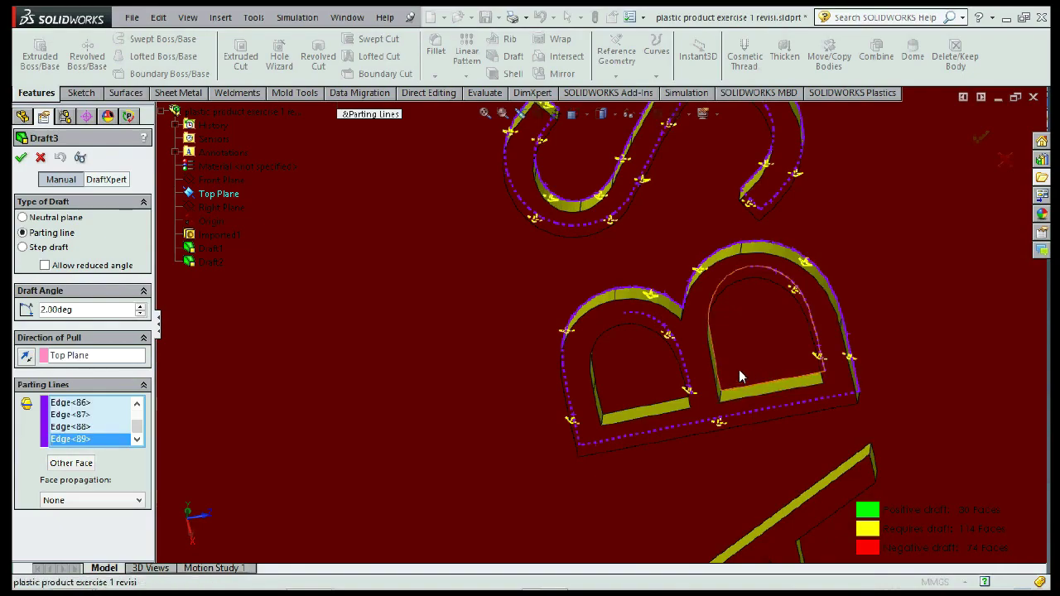
click(626, 391)
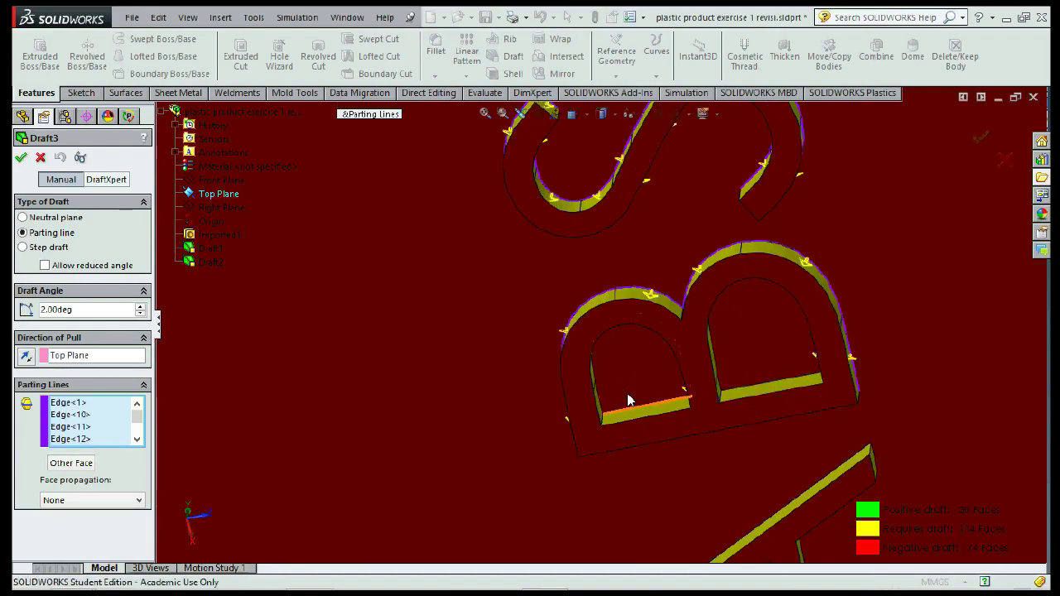
click(741, 375)
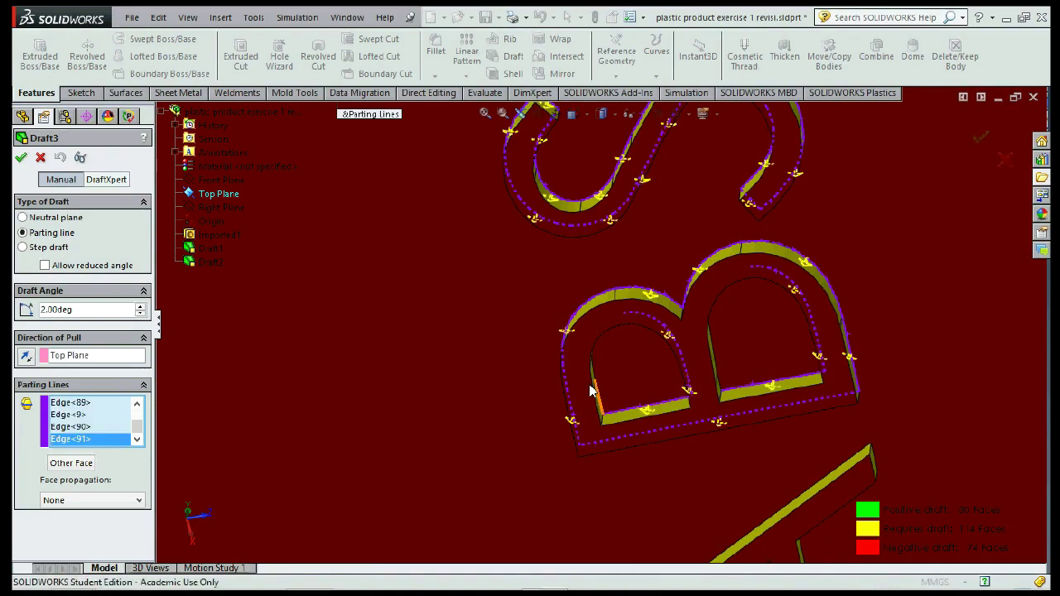
click(604, 364)
scroll(594, 337, down, 2)
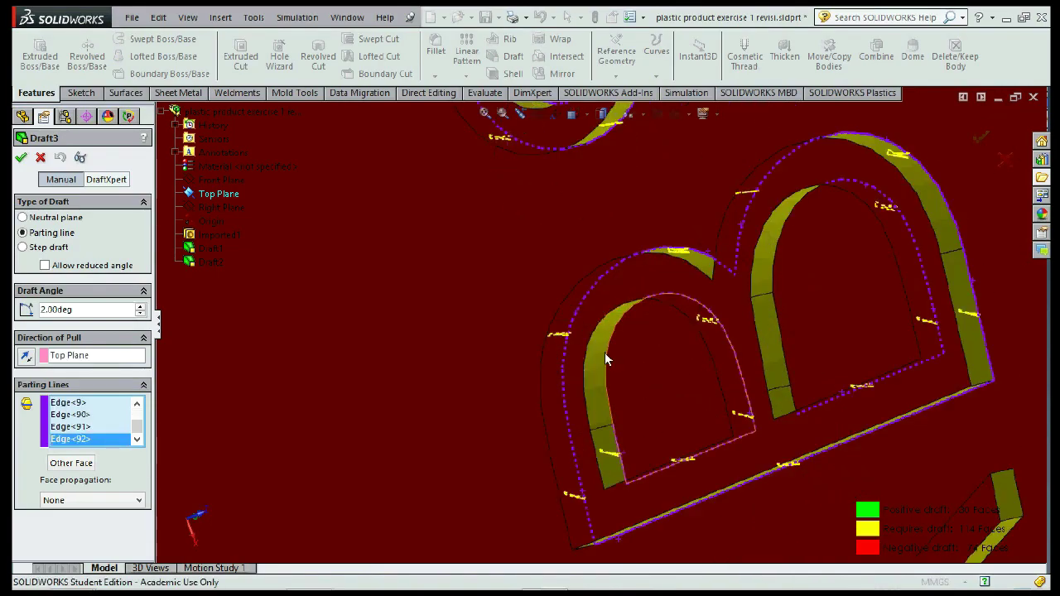
click(595, 352)
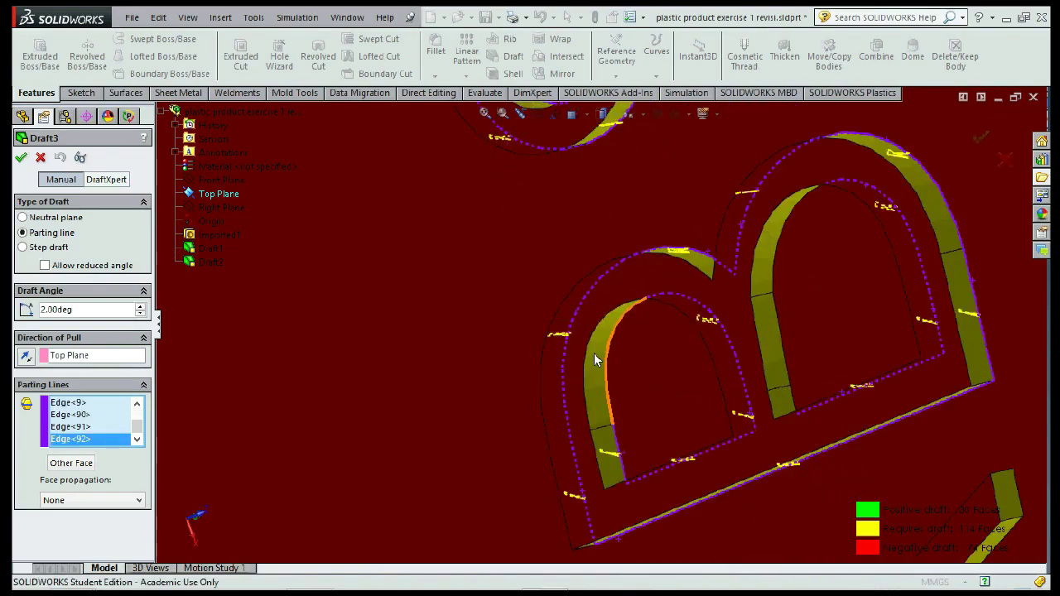
click(769, 326)
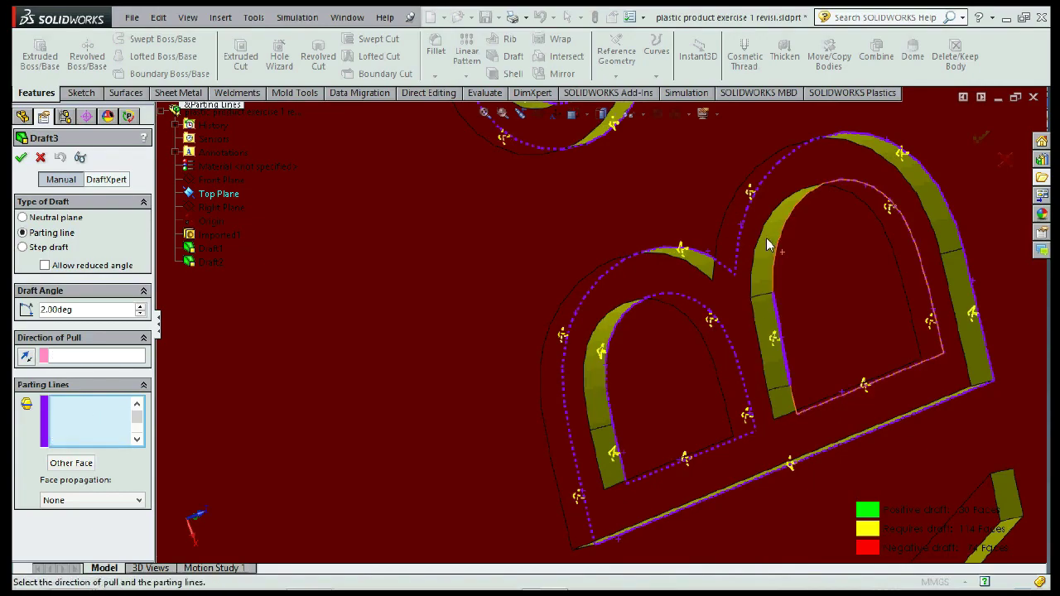
click(766, 238)
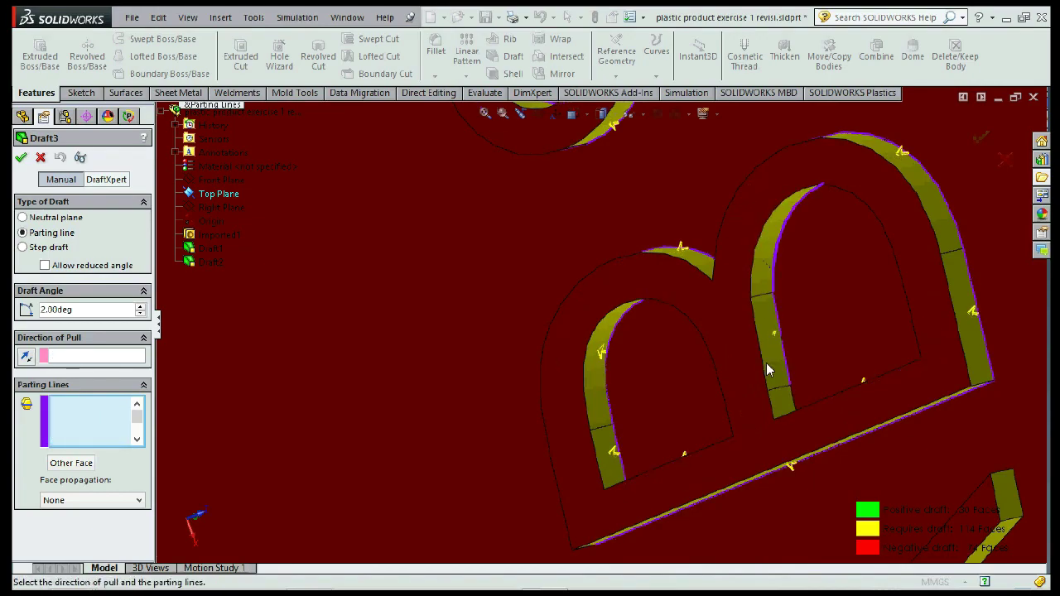
click(778, 387)
click(782, 391)
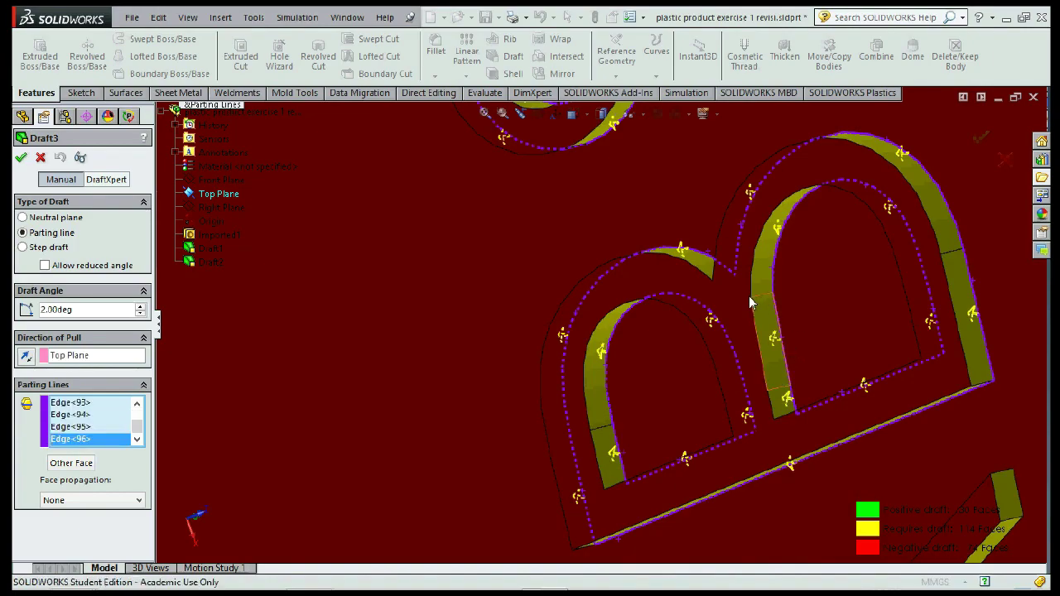
mouse_move(793, 320)
middle_down()
mouse_move(822, 383)
mouse_move(771, 236)
mouse_move(820, 249)
mouse_move(784, 260)
mouse_move(544, 244)
mouse_move(629, 226)
middle_up()
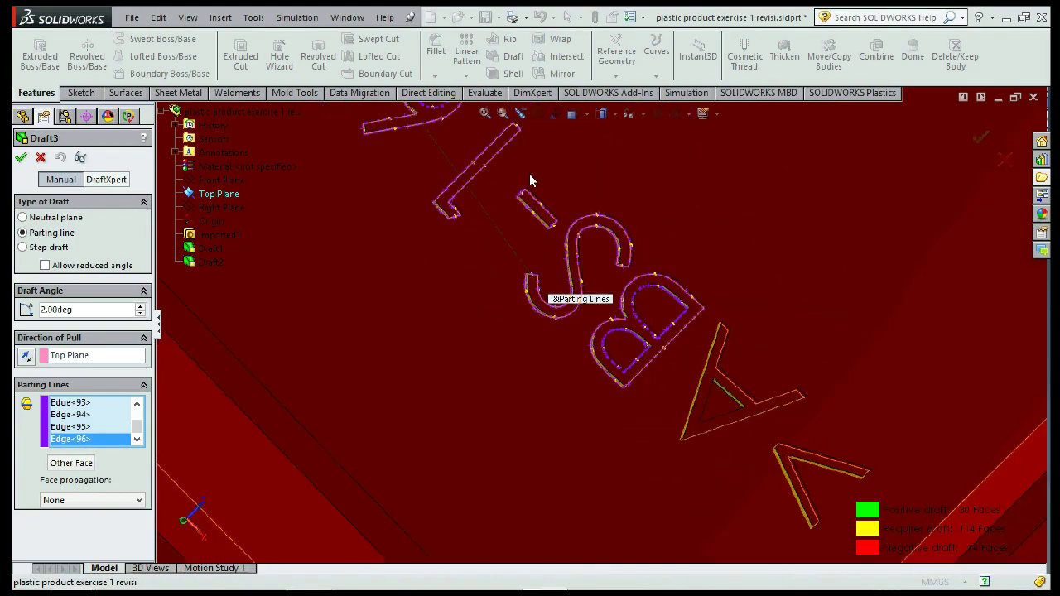
Step: Add the letter A's diagonal, long, bottom and tip edges to Draft3's parting lines
scroll(504, 208, down, 2)
scroll(553, 234, down, 2)
scroll(594, 222, up, 2)
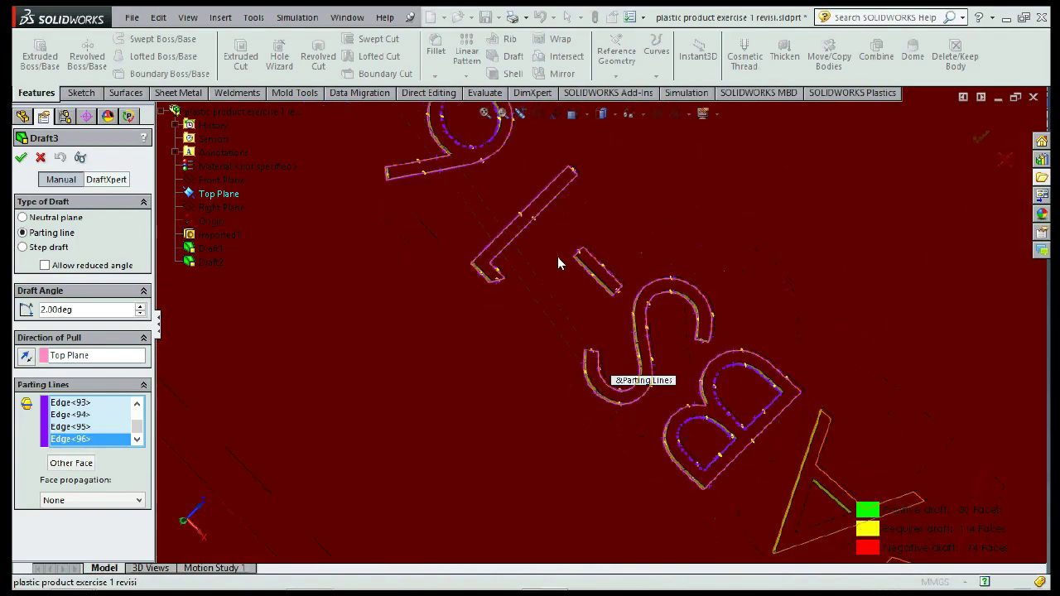
mouse_move(558, 257)
middle_down()
mouse_move(436, 214)
mouse_move(442, 205)
mouse_move(580, 290)
middle_up()
scroll(697, 386, down, 2)
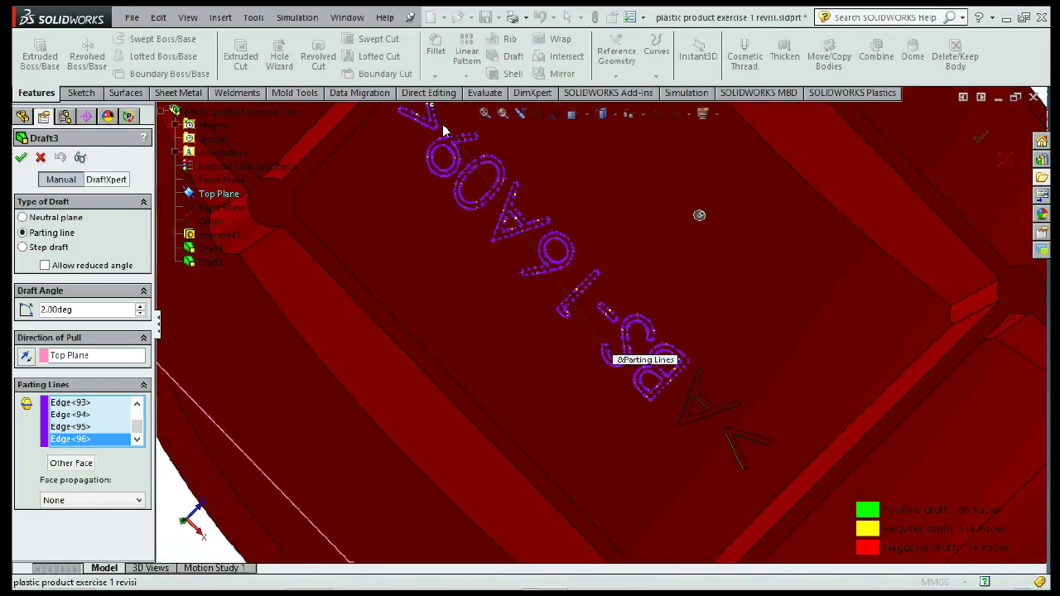
middle_drag(696, 385, 659, 406)
scroll(659, 406, down, 2)
scroll(663, 385, down, 1)
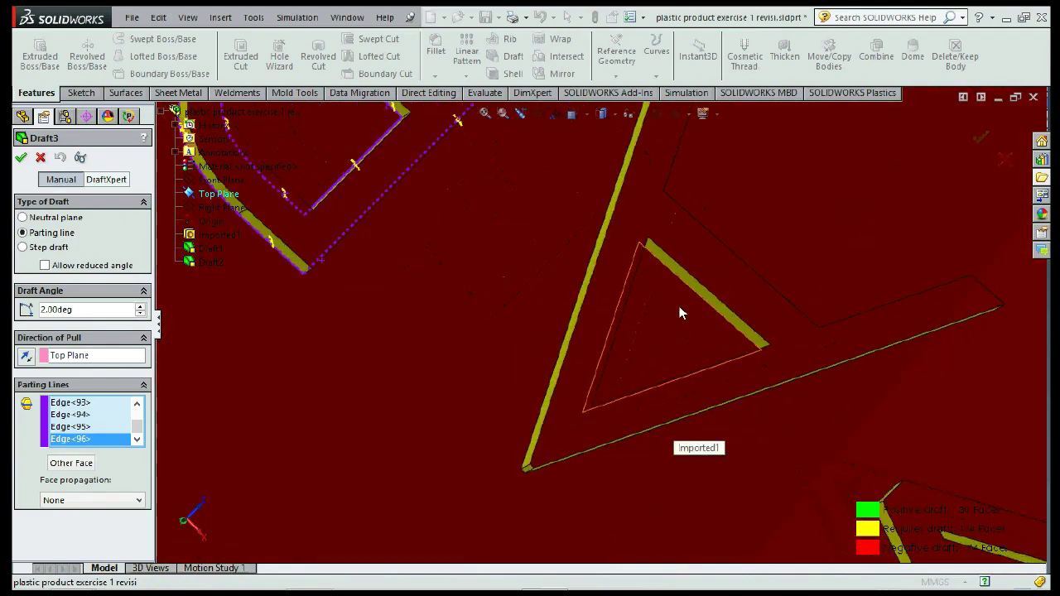
click(680, 279)
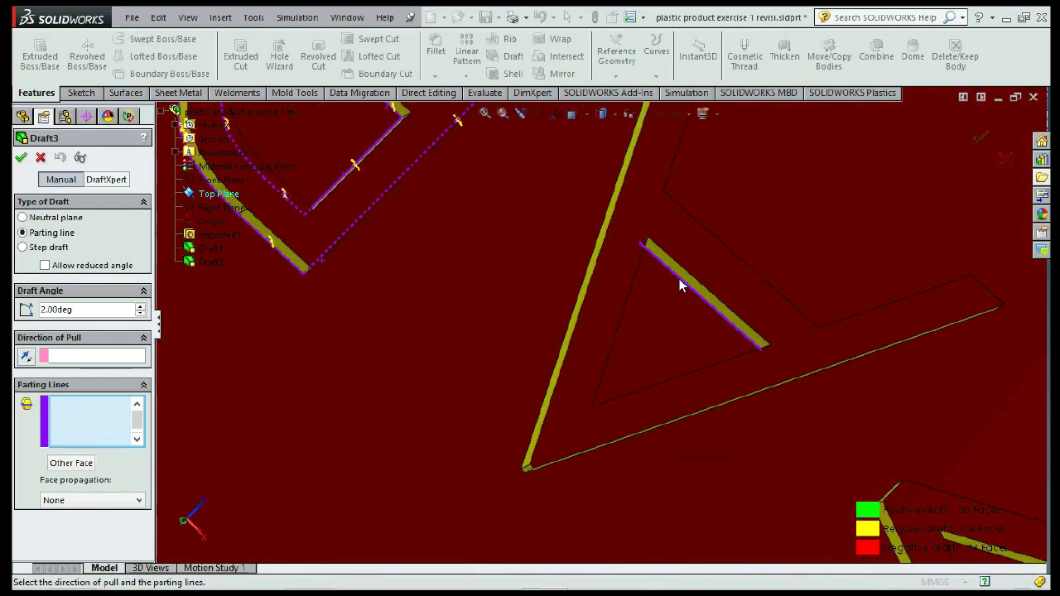
click(567, 277)
mouse_move(619, 380)
middle_down()
mouse_move(569, 461)
mouse_move(557, 453)
middle_up()
click(557, 452)
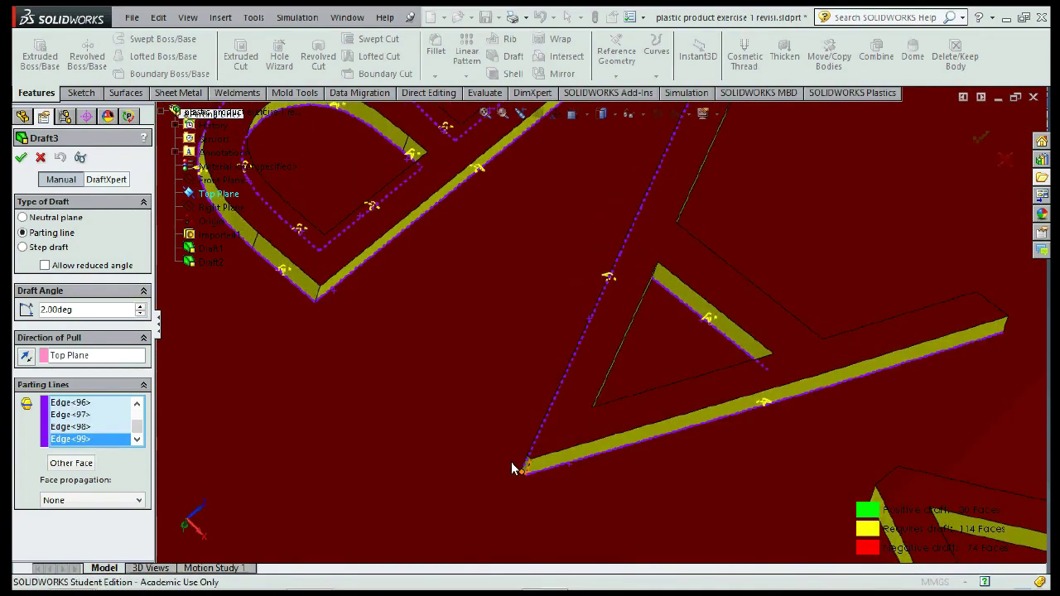
scroll(506, 429, down, 2)
click(532, 407)
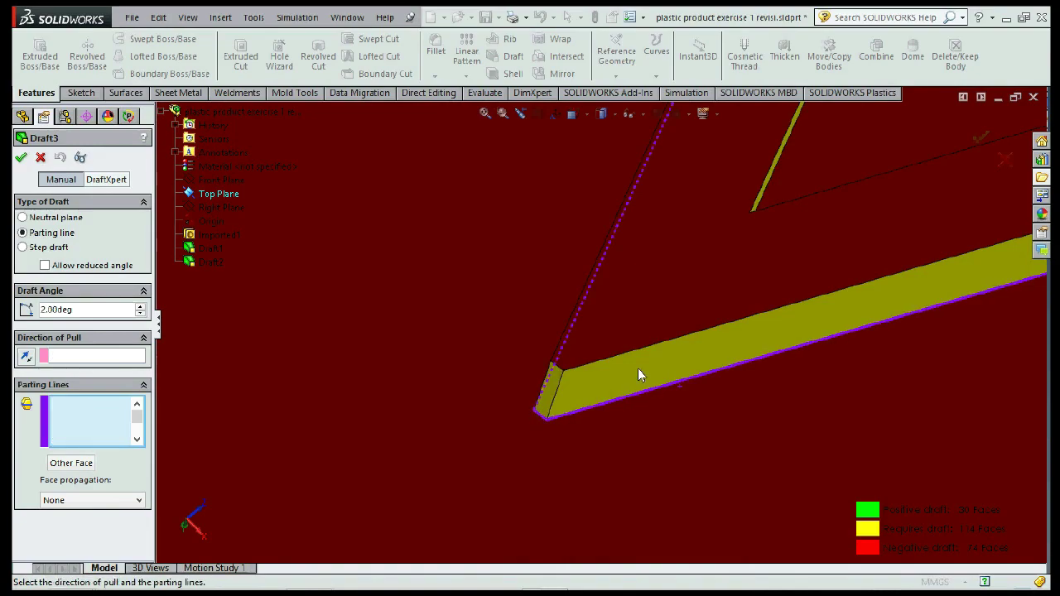
Step: Add the A's triangular-counter and remaining outline edges to the parting lines, reaching Edge<107>
scroll(654, 347, up, 2)
scroll(672, 319, up, 3)
scroll(709, 327, down, 3)
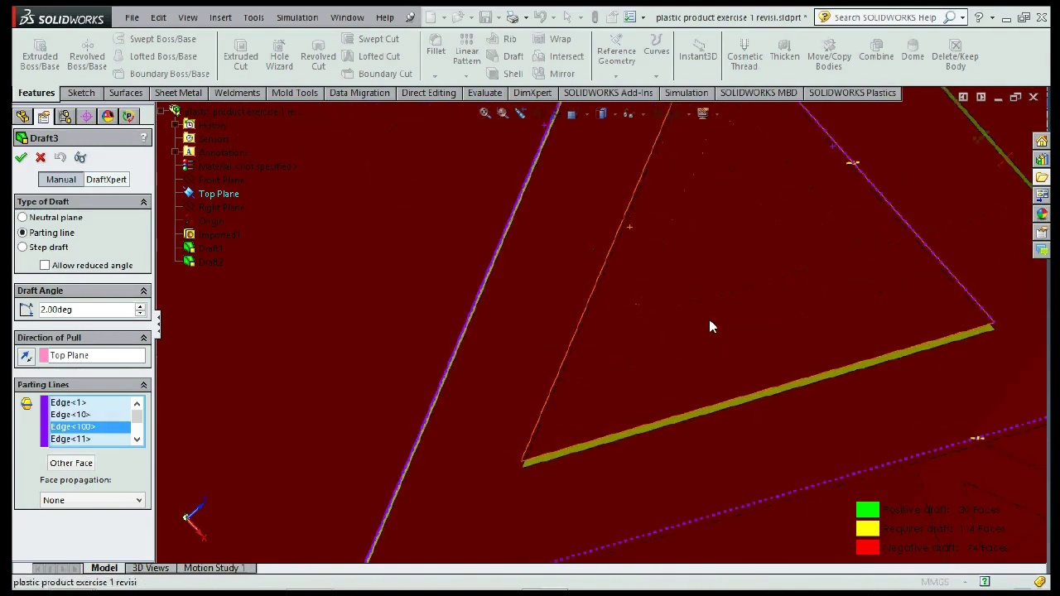
click(729, 389)
scroll(650, 352, down, 3)
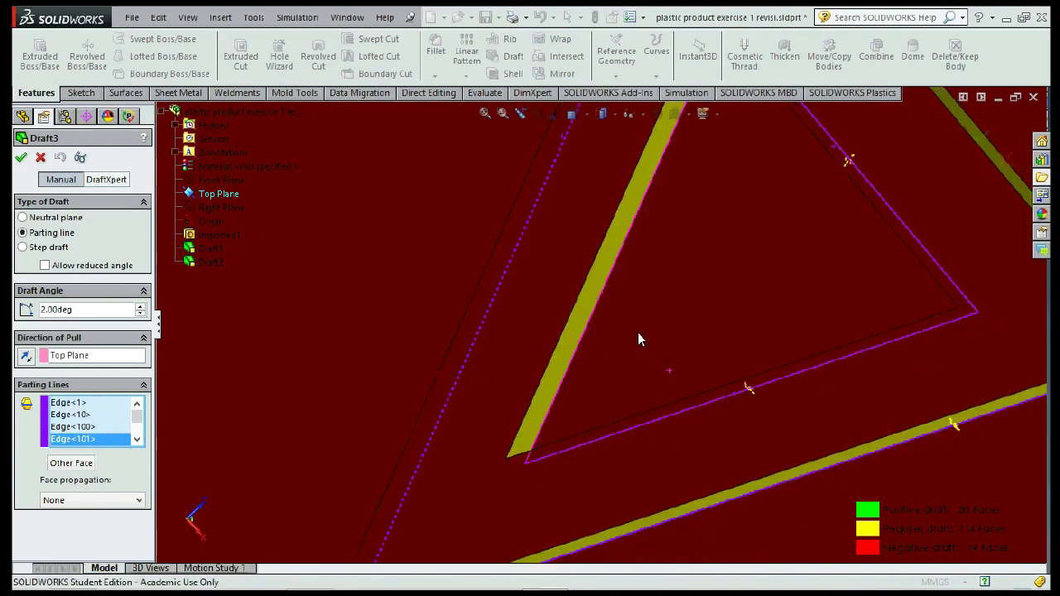
click(596, 295)
scroll(654, 327, up, 2)
scroll(745, 302, up, 2)
scroll(703, 244, up, 2)
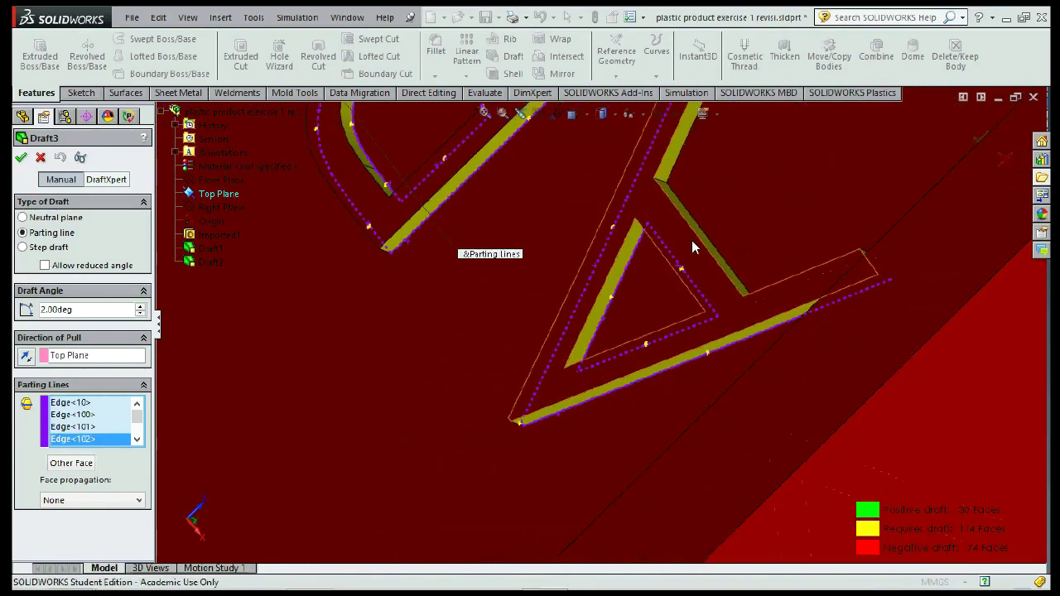
click(700, 238)
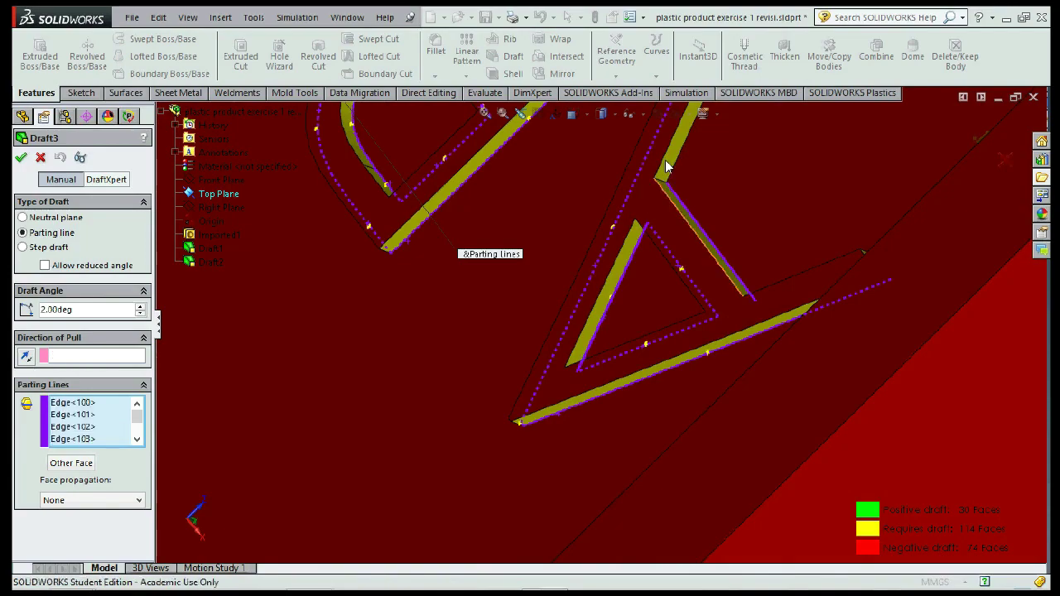
click(218, 194)
click(644, 196)
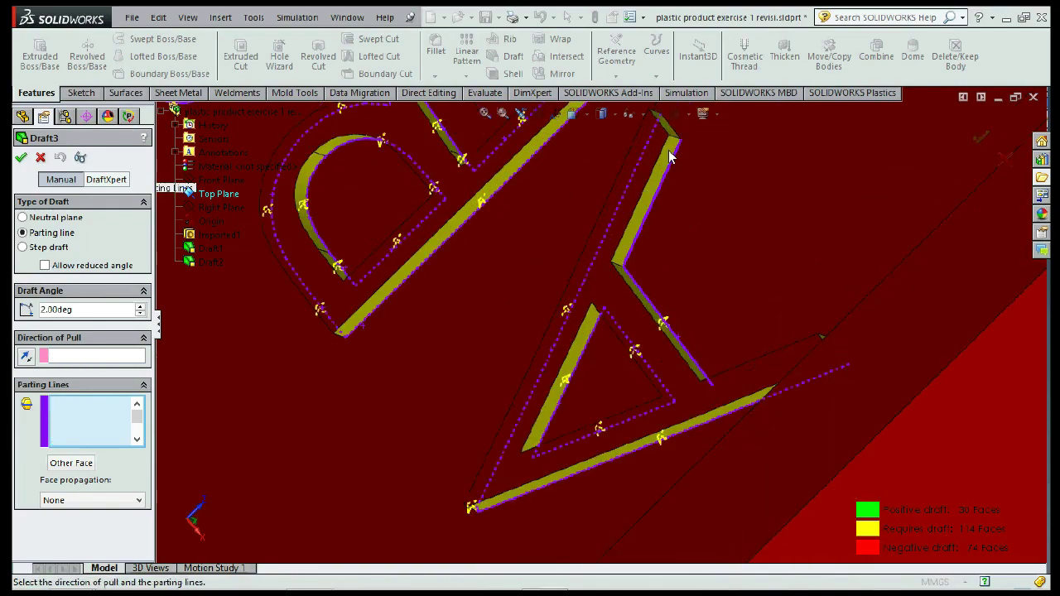
click(667, 124)
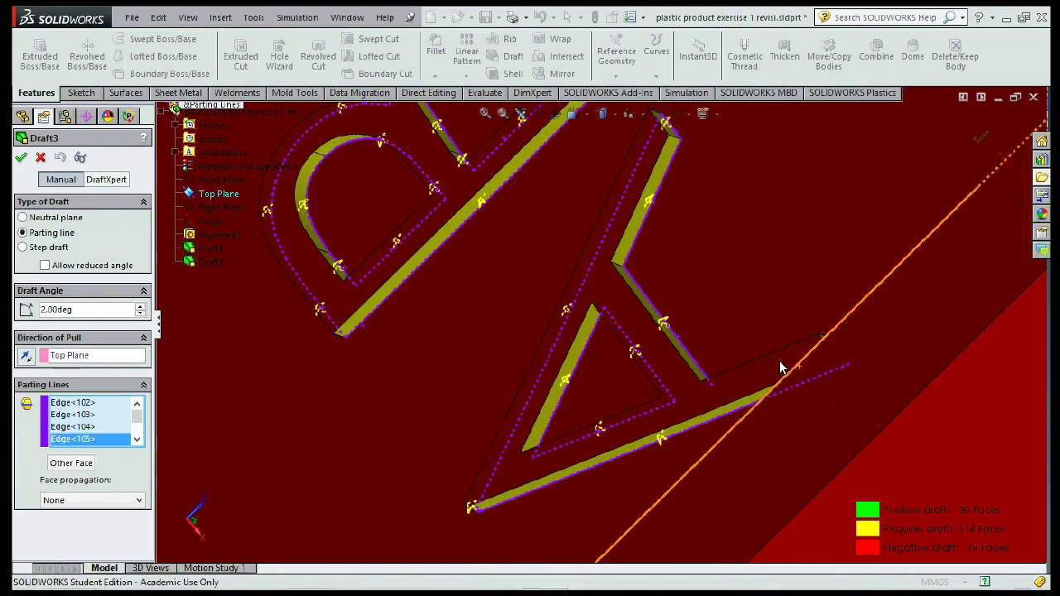
middle_drag(726, 284, 797, 369)
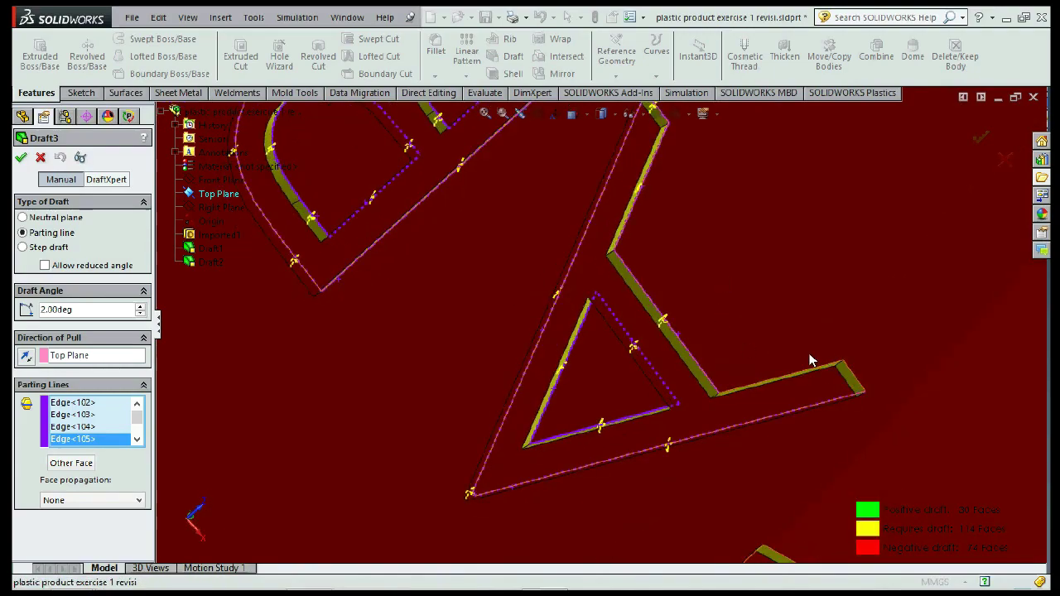
click(822, 361)
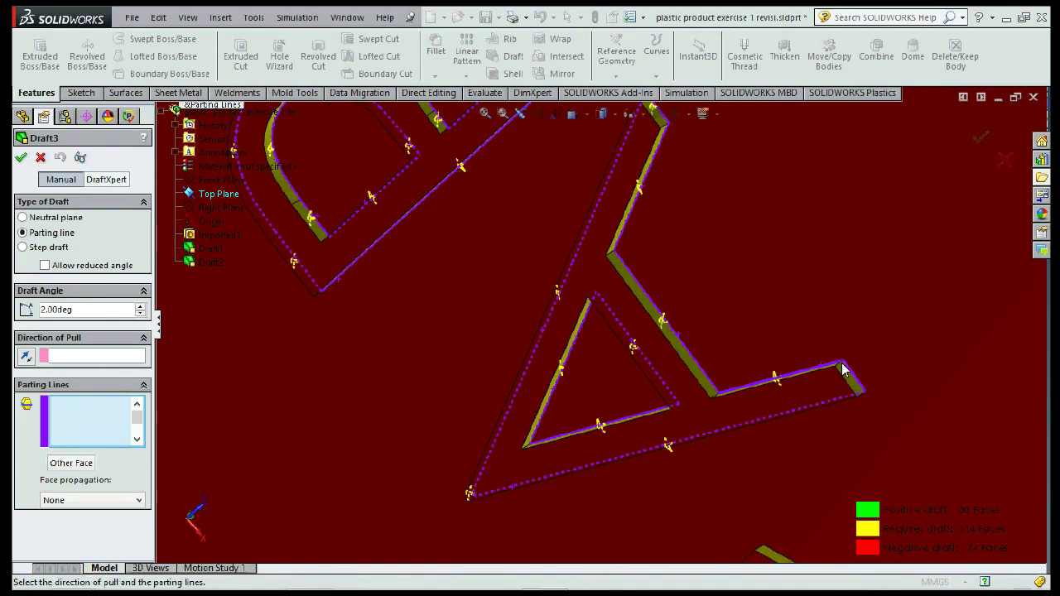
middle_drag(674, 294, 730, 278)
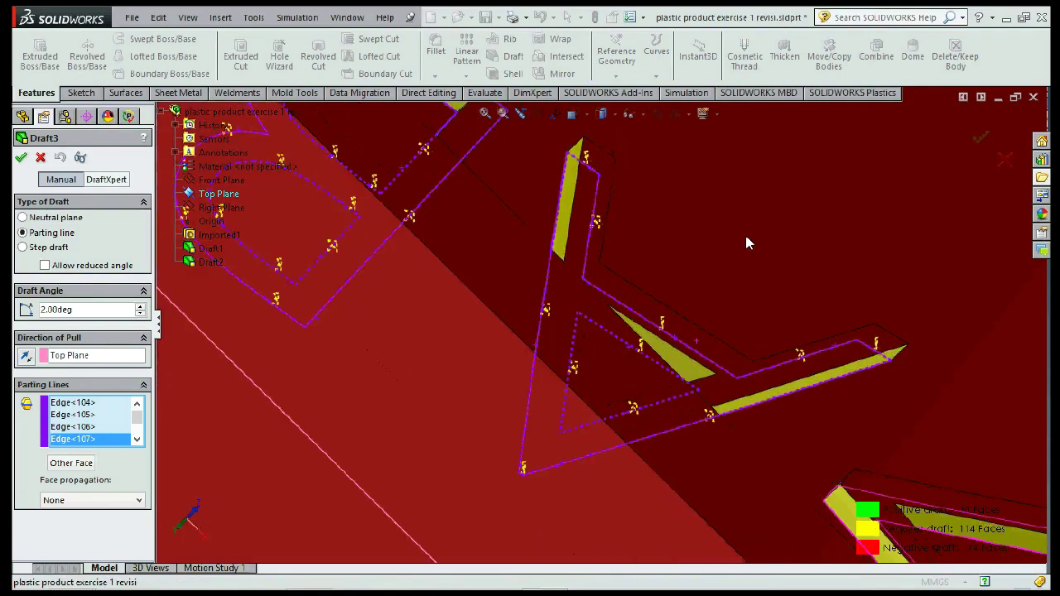
Step: Add the V-shaped character's outline edges to the parting lines, reaching Edge<114>
scroll(729, 278, up, 4)
scroll(704, 372, down, 2)
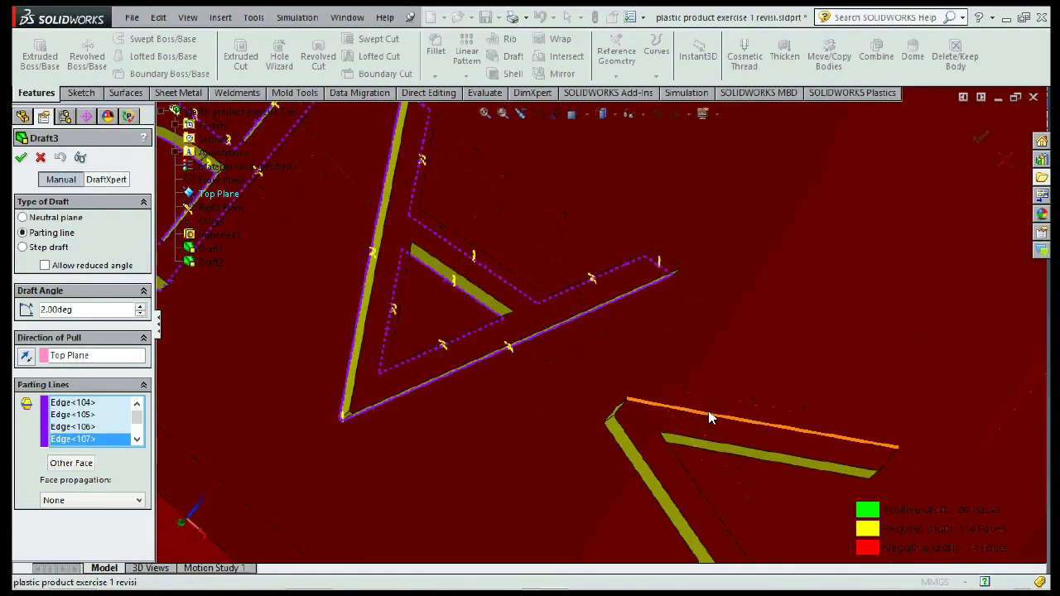
scroll(618, 398, down, 2)
scroll(668, 387, up, 3)
scroll(669, 390, up, 1)
scroll(669, 390, down, 2)
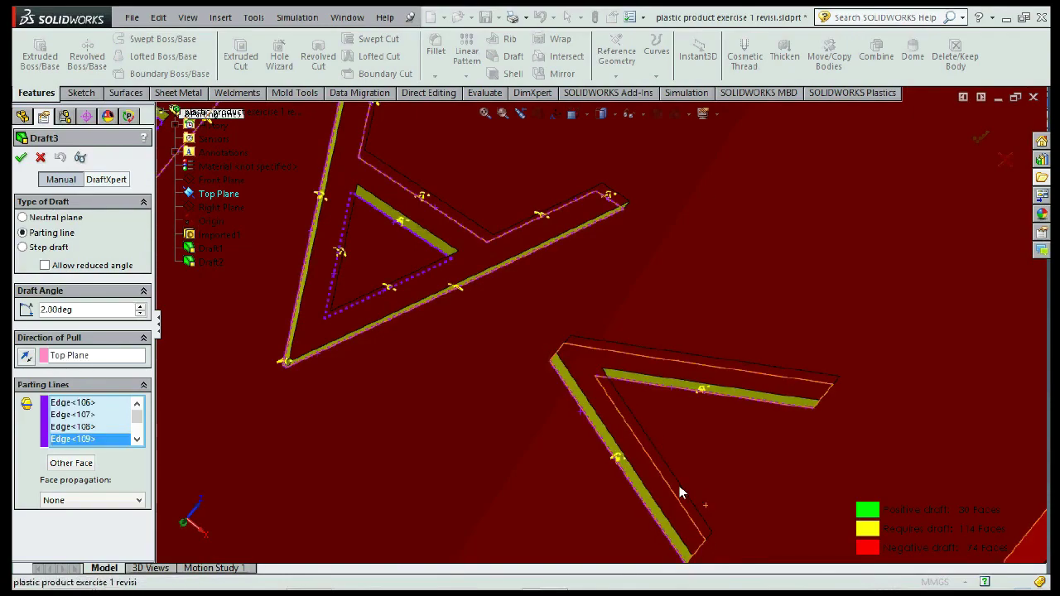
middle_drag(679, 489, 670, 443)
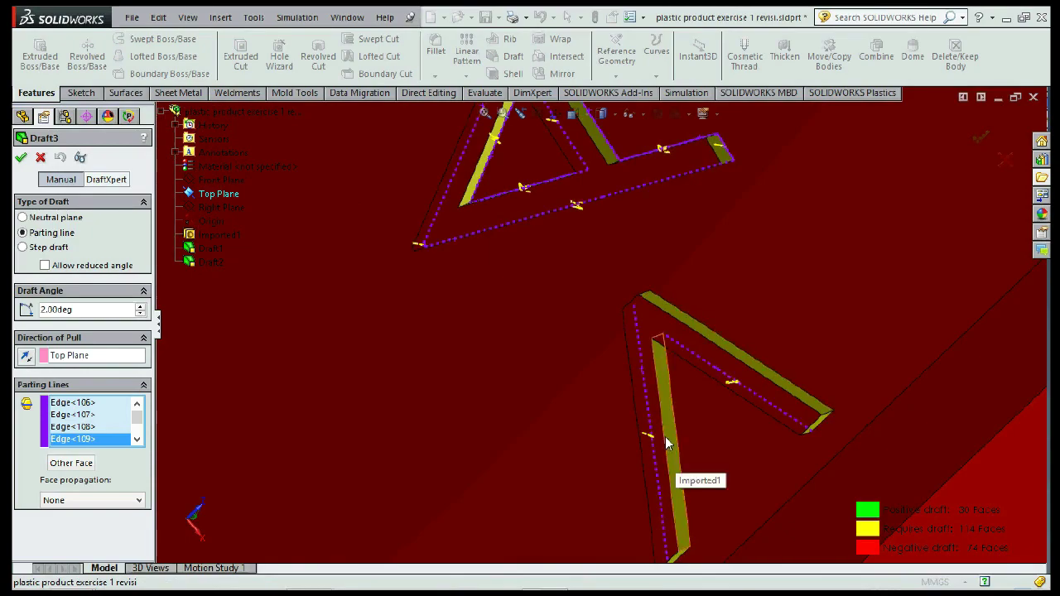
click(672, 470)
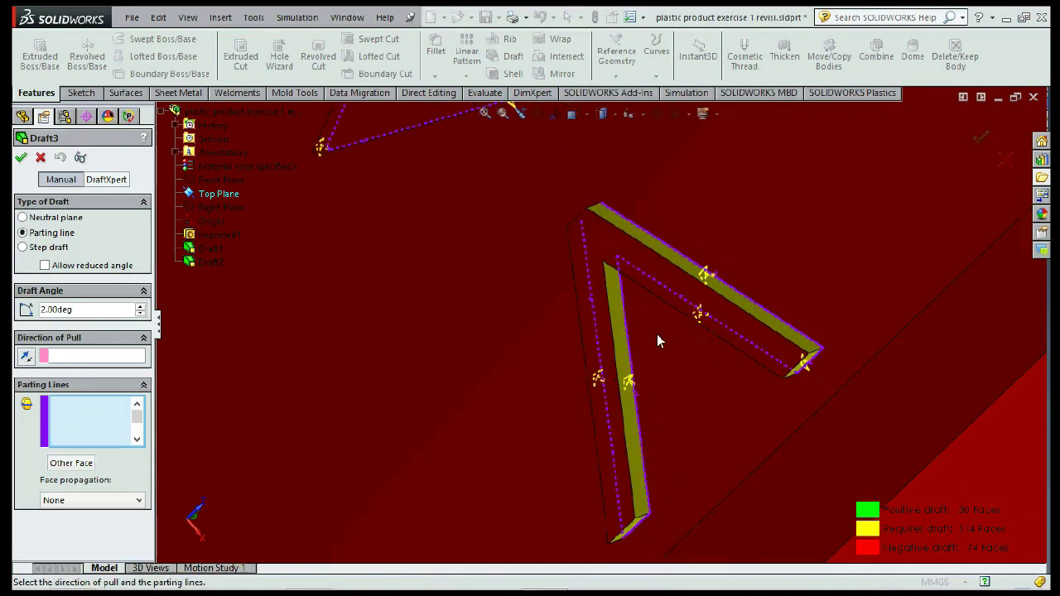
click(603, 208)
middle_drag(603, 208, 613, 227)
click(581, 202)
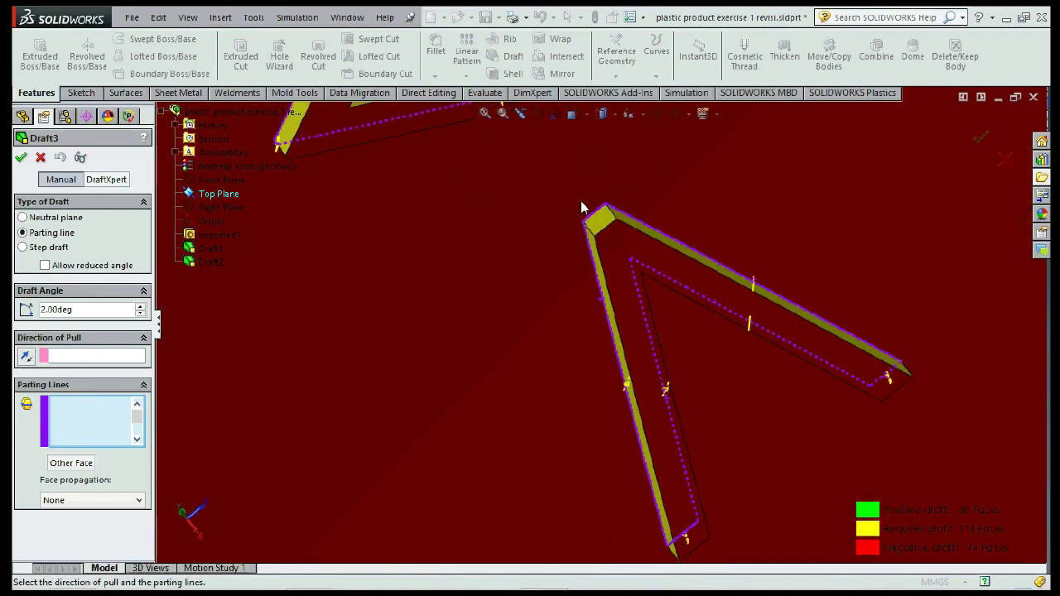
Step: Accept the Draft3 parting-line draft at 2° from the Top Plane
scroll(668, 307, up, 3)
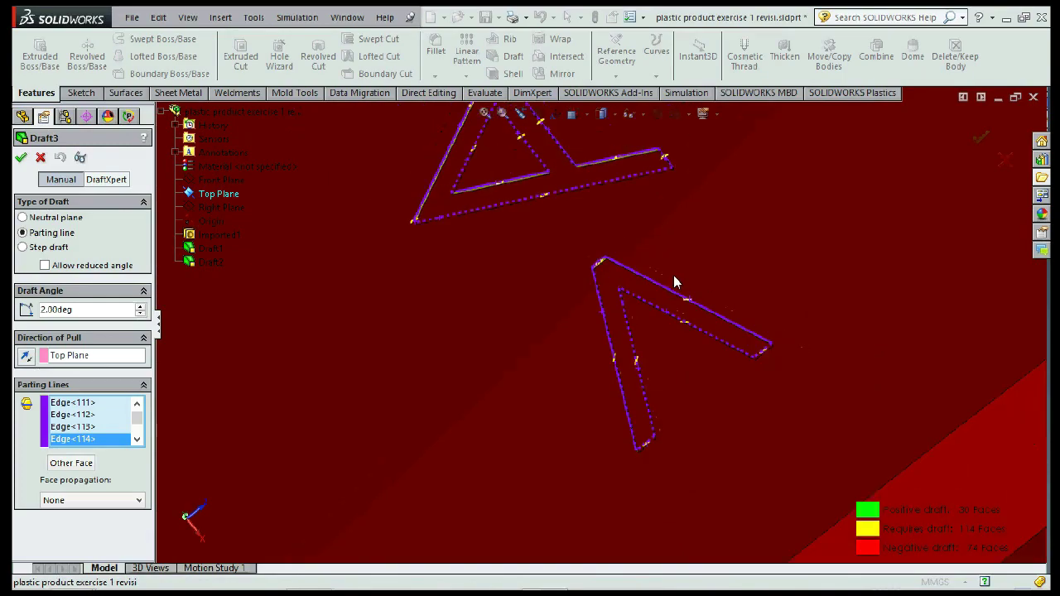
scroll(674, 284, up, 3)
click(978, 135)
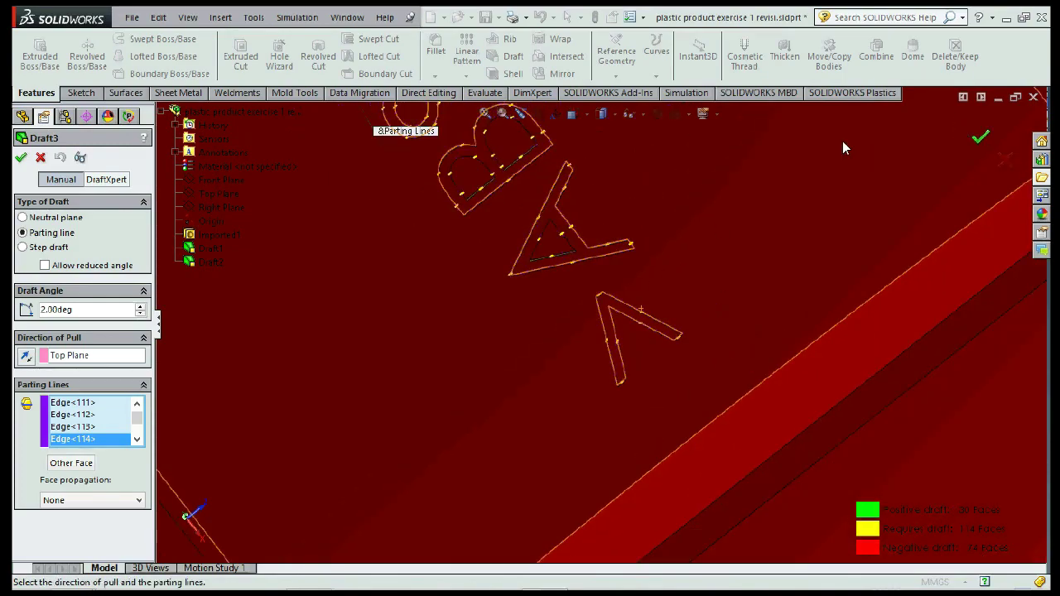
Step: Reopen Draft3 from the feature tree for editing and confirm it again
mouse_move(693, 190)
middle_down()
mouse_move(675, 265)
mouse_move(579, 257)
middle_up()
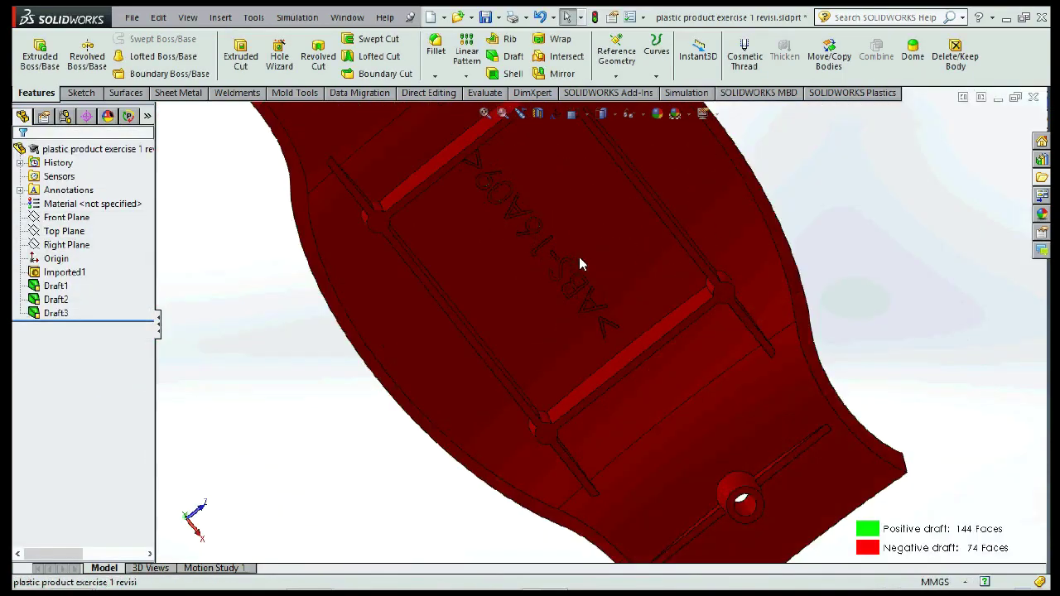
scroll(579, 260, down, 3)
scroll(587, 294, down, 3)
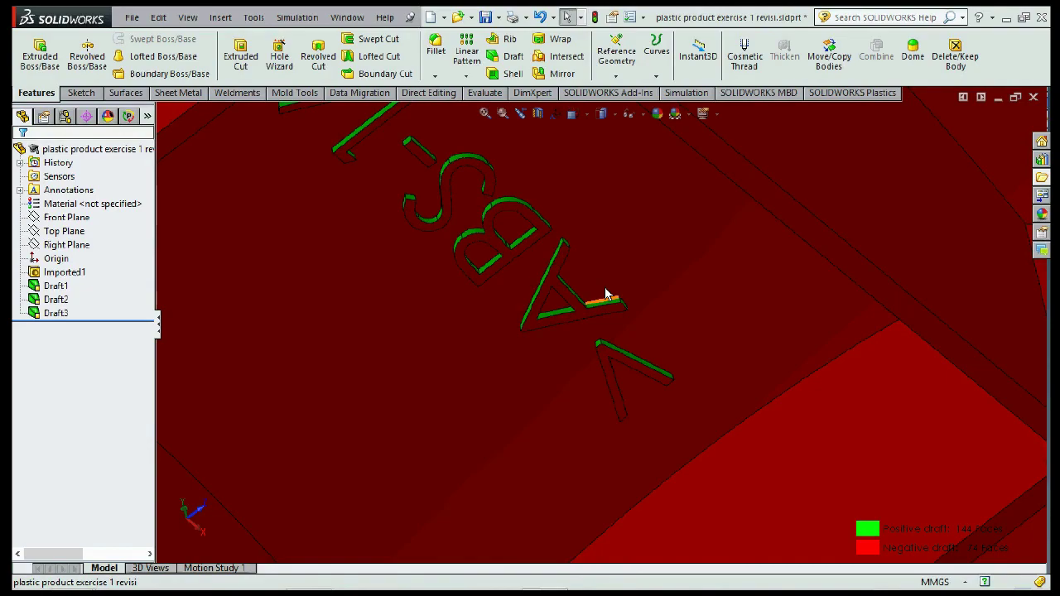
click(33, 313)
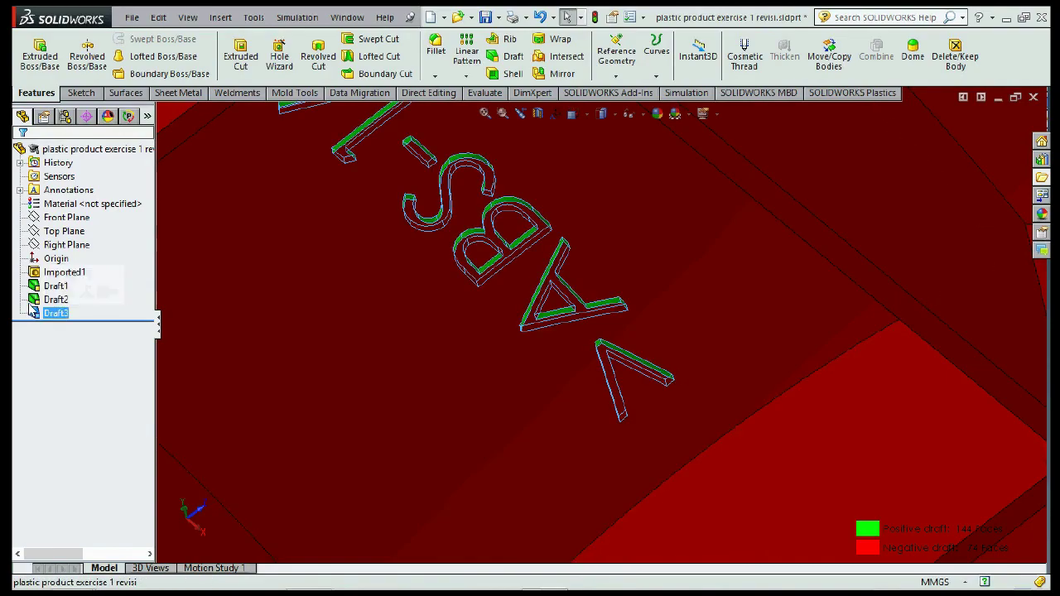
right_click(33, 312)
click(48, 275)
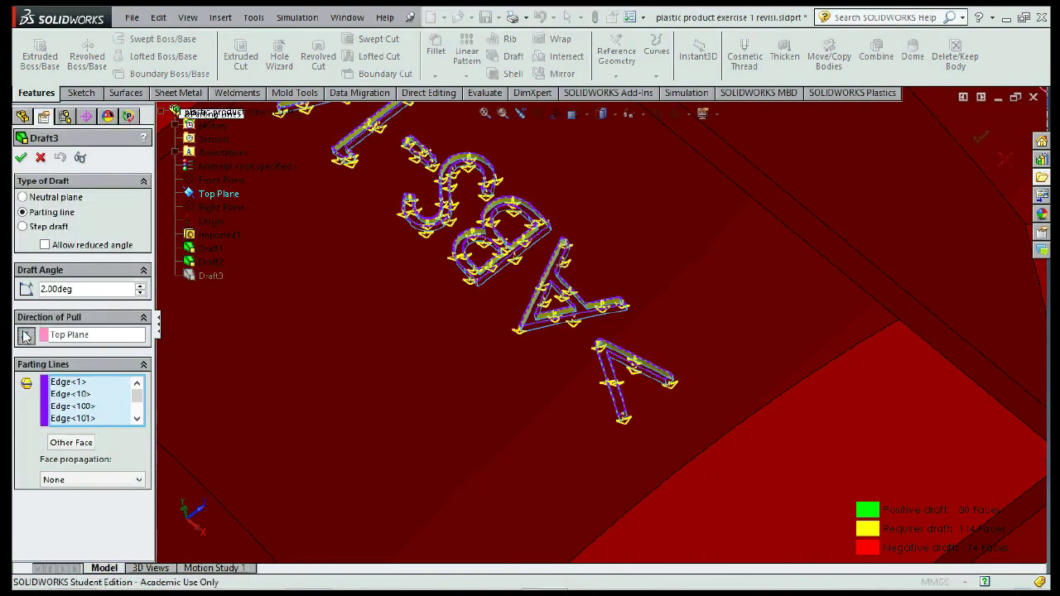
click(974, 128)
Step: Turn off Draft Analysis on the Mold Tools tab so the cover shows plain grey
middle_drag(627, 287, 444, 182)
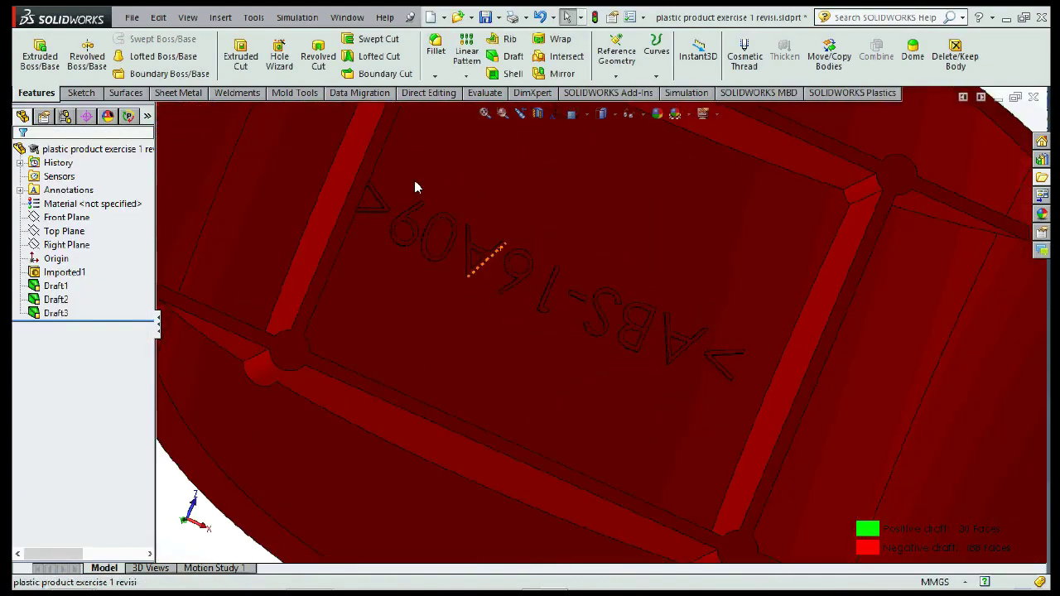
middle_drag(445, 182, 254, 51)
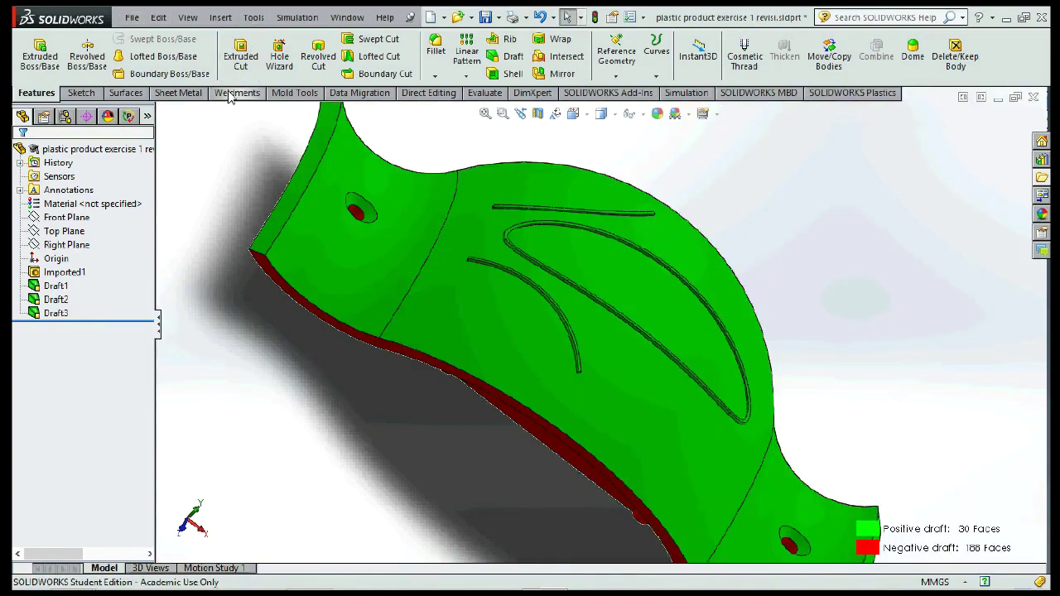
click(293, 91)
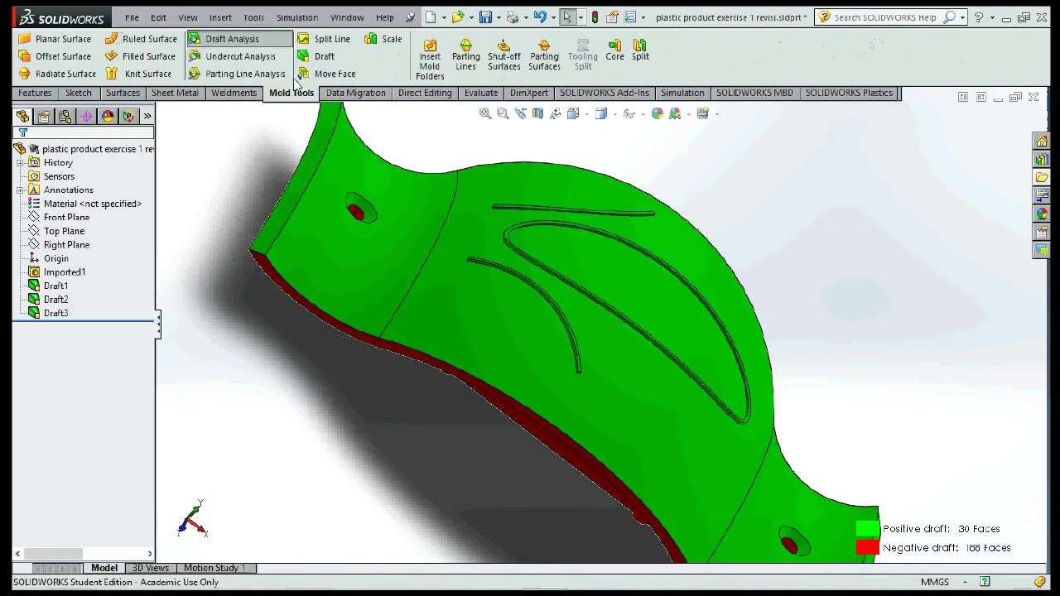
click(236, 39)
mouse_move(633, 338)
middle_down()
mouse_move(607, 394)
mouse_move(506, 293)
middle_up()
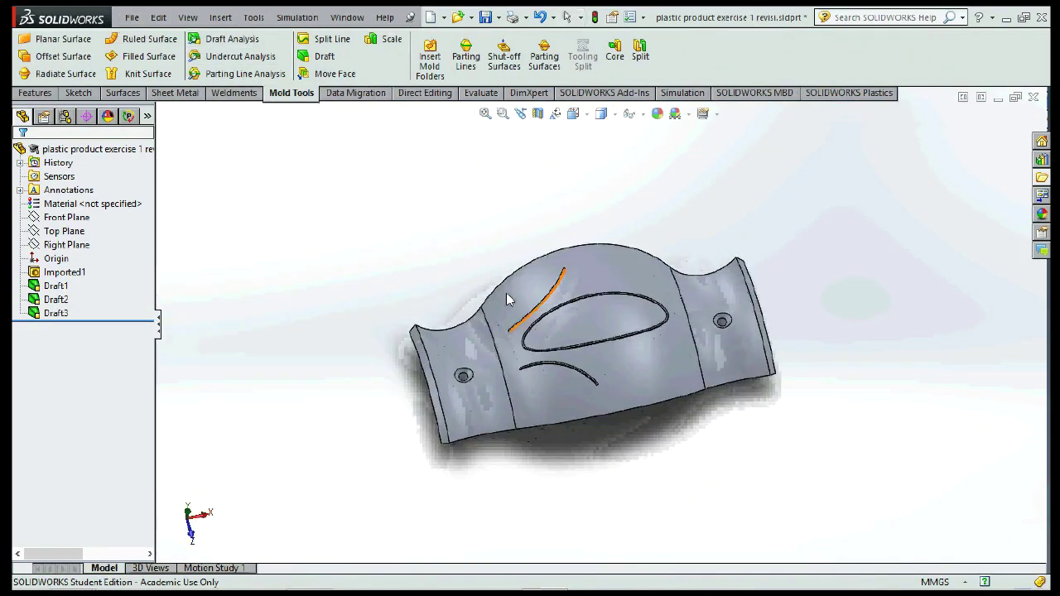
Step: Save the part as PRODUCT ORIGINAL revisi in New folder\Exercise 3
click(130, 18)
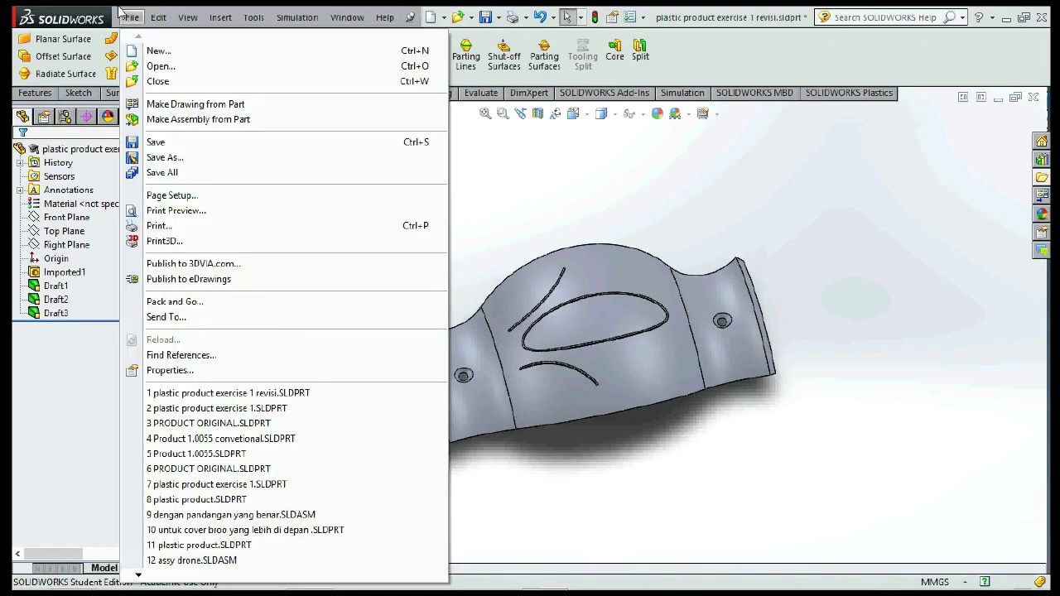
click(164, 158)
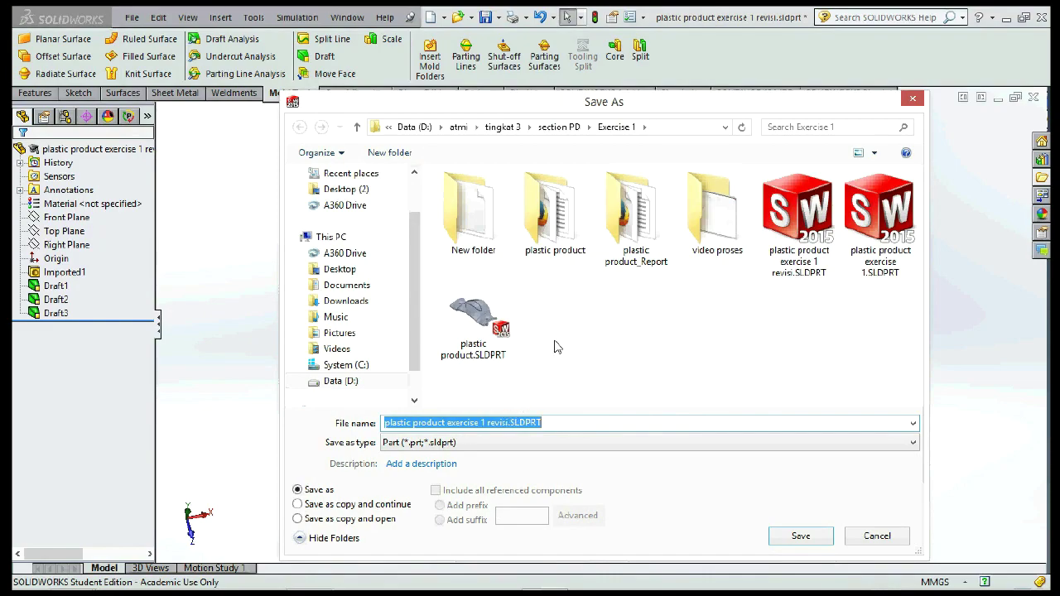
double_click(471, 211)
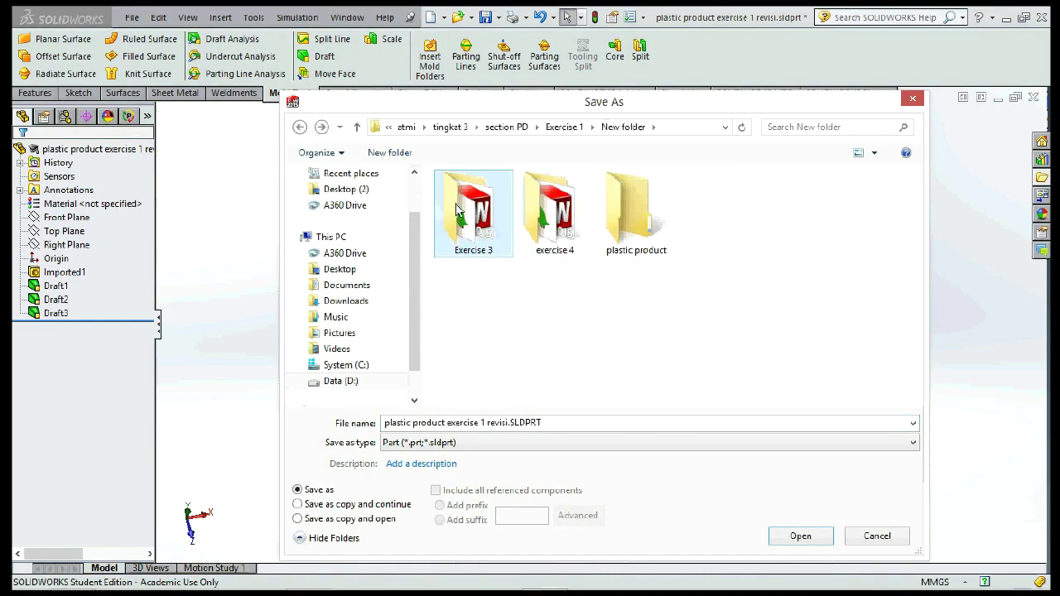
double_click(469, 211)
click(463, 196)
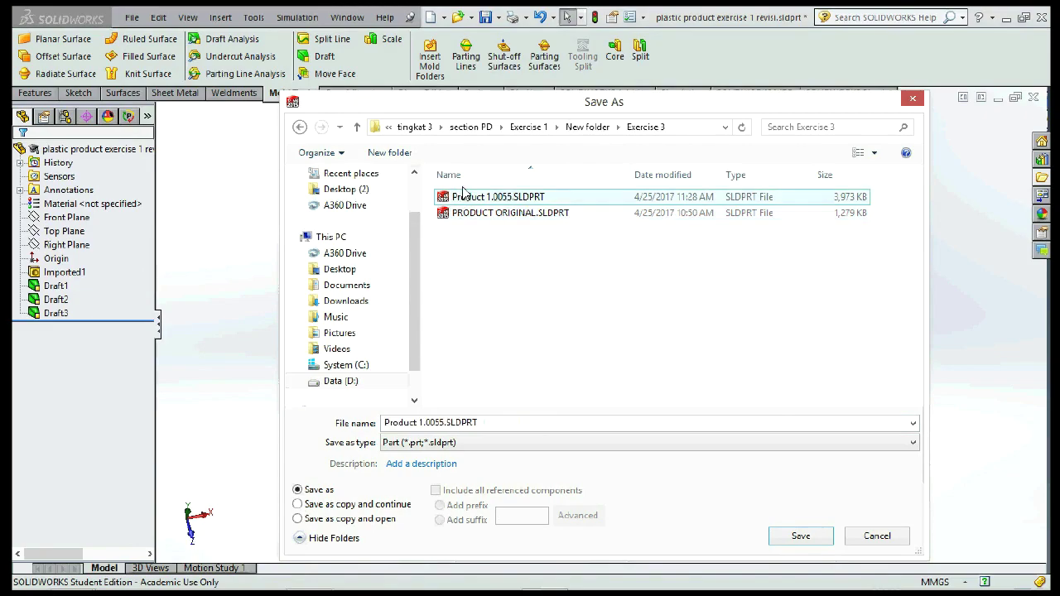
click(444, 419)
click(445, 422)
text(revisi5)
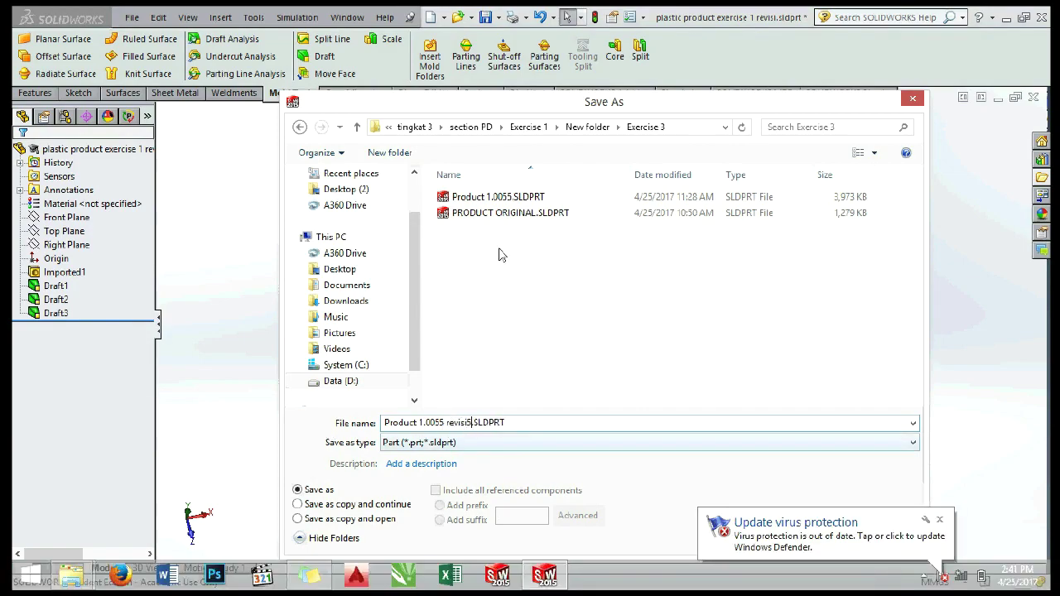
click(454, 213)
click(463, 424)
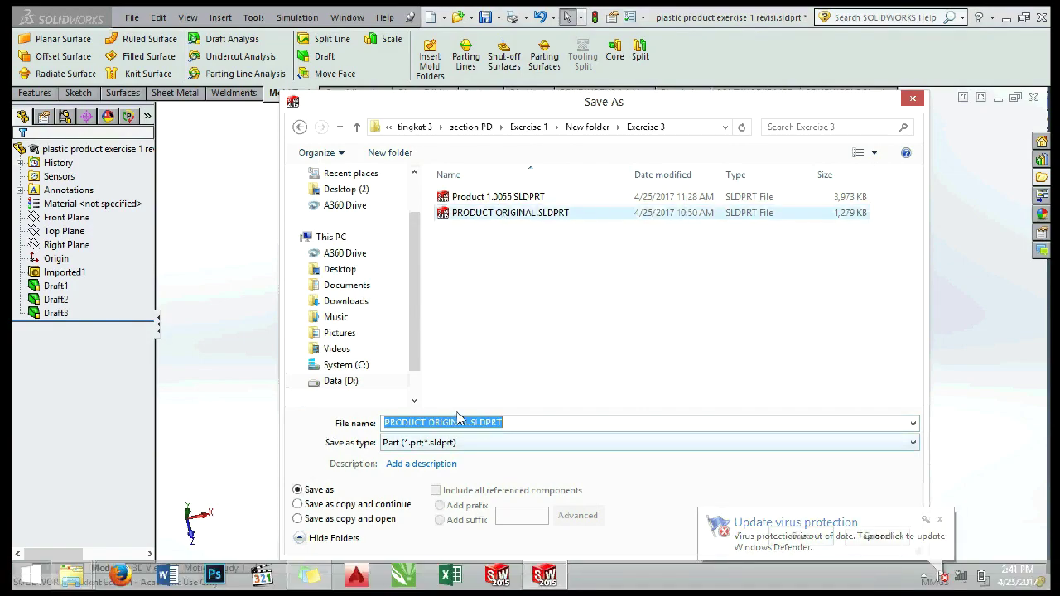
click(462, 424)
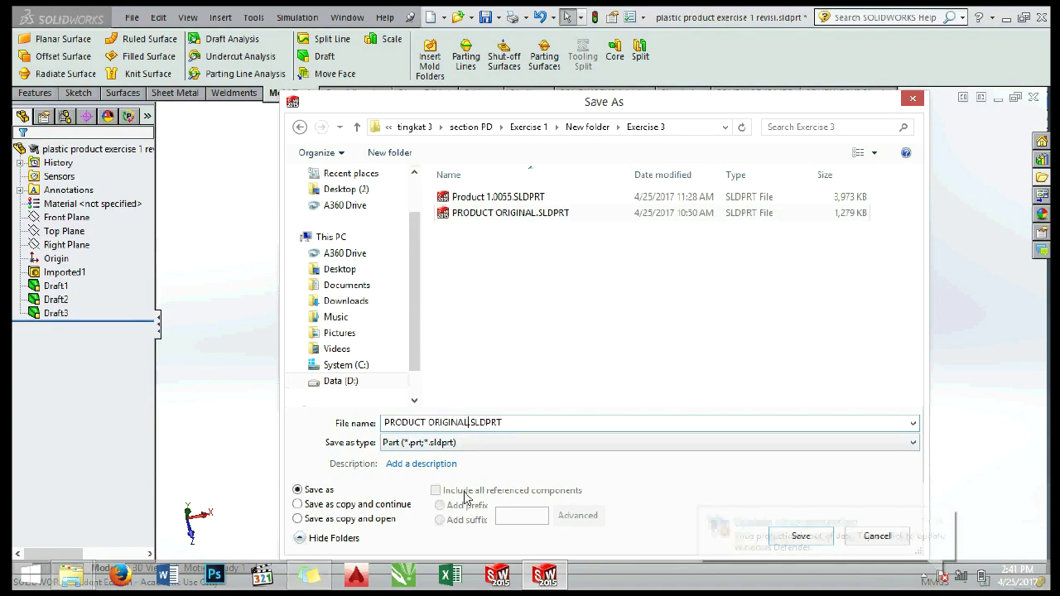
text(revis)
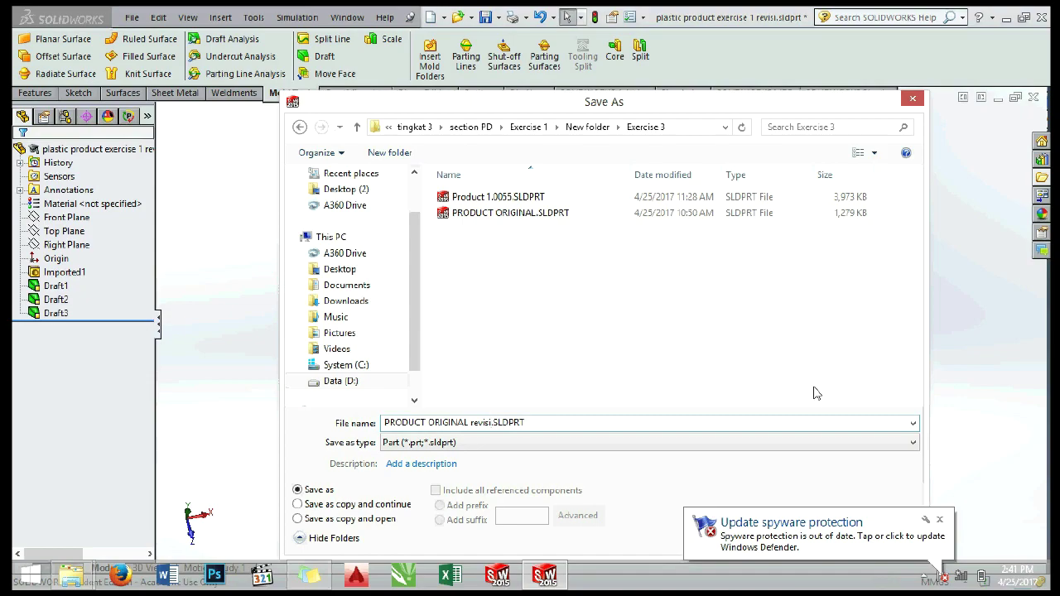
text(i)
click(682, 489)
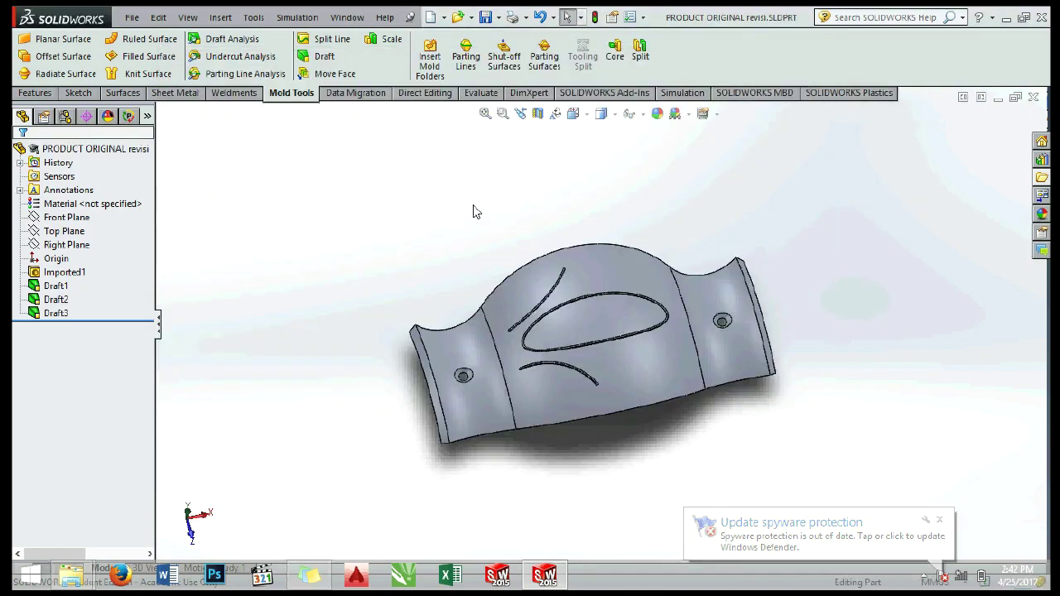
Step: Save the part again as Product 1.0055 revisi.SLDPRT in the same folder
click(132, 17)
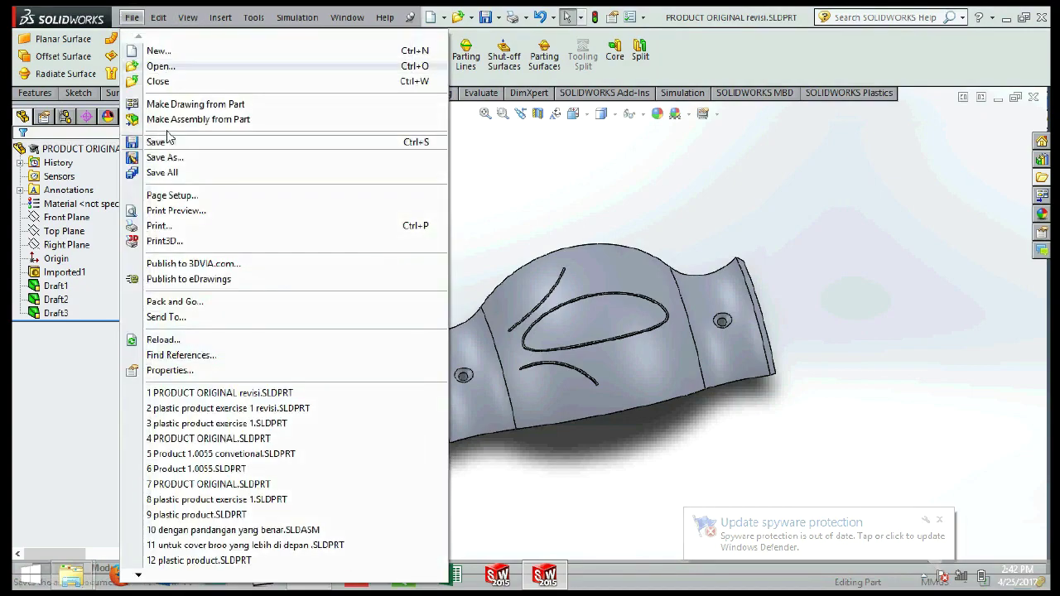
click(164, 158)
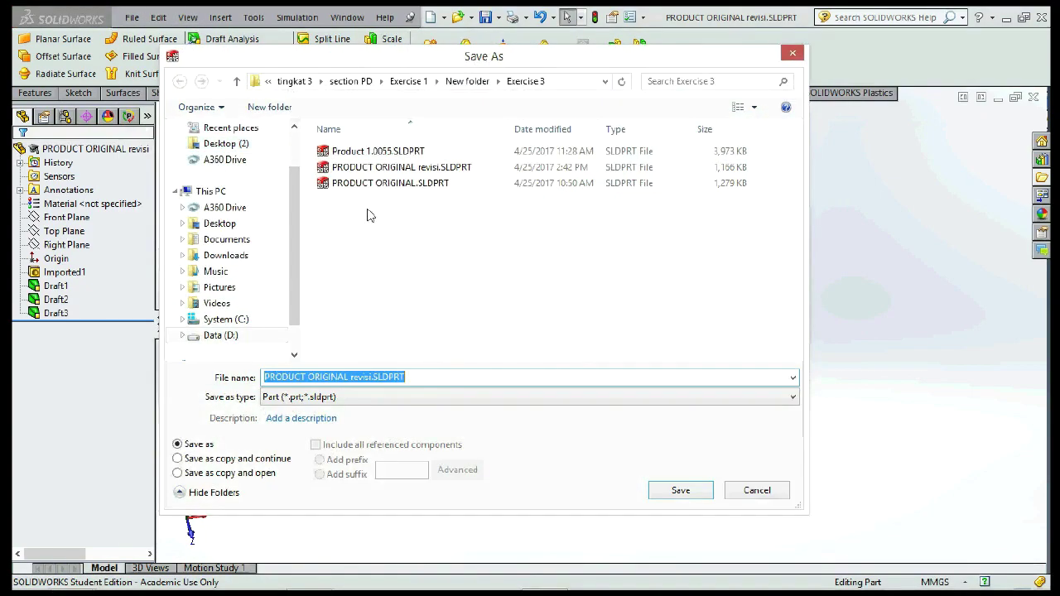
click(372, 150)
click(319, 376)
click(323, 377)
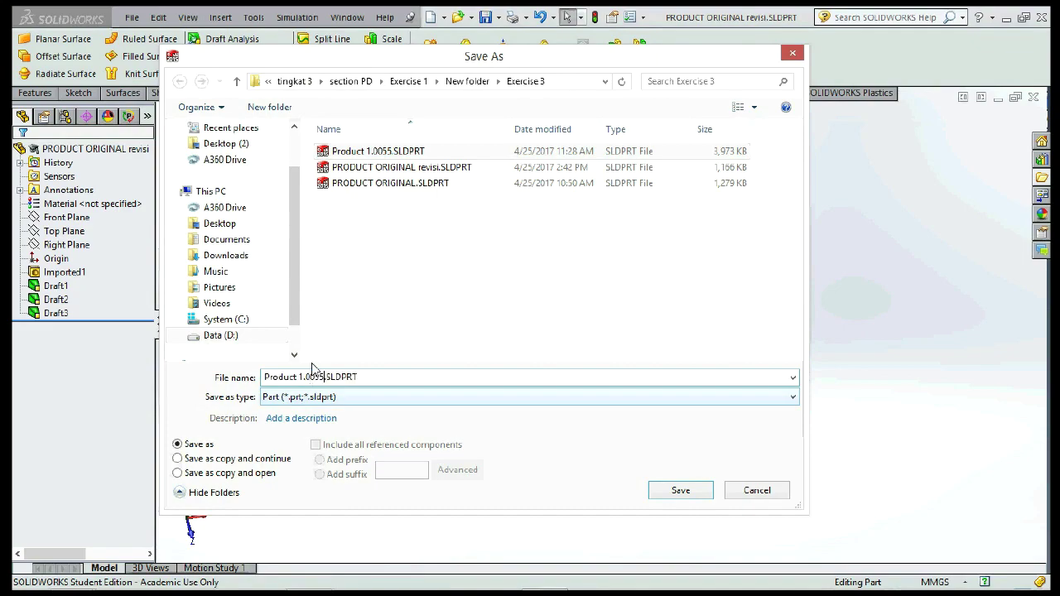
text(revisi)
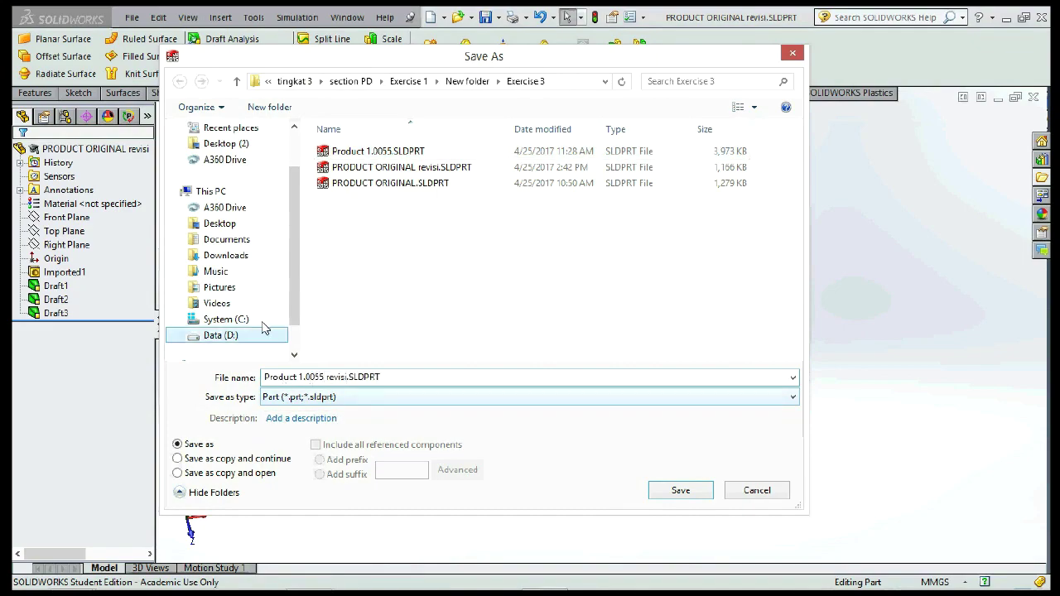
click(675, 488)
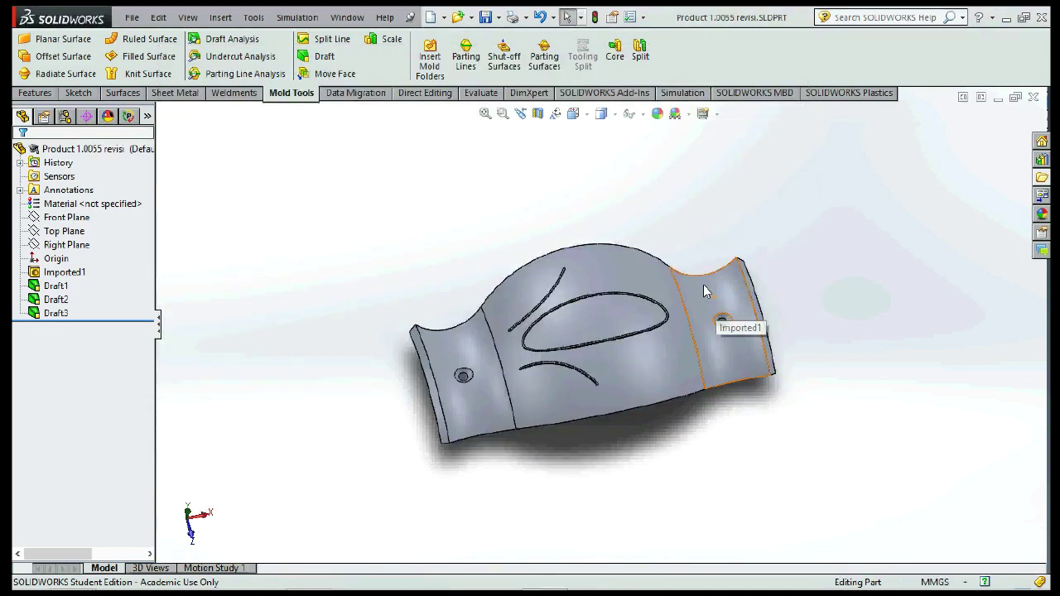
scroll(703, 284, down, 3)
scroll(572, 296, down, 4)
scroll(459, 217, up, 3)
scroll(478, 301, up, 3)
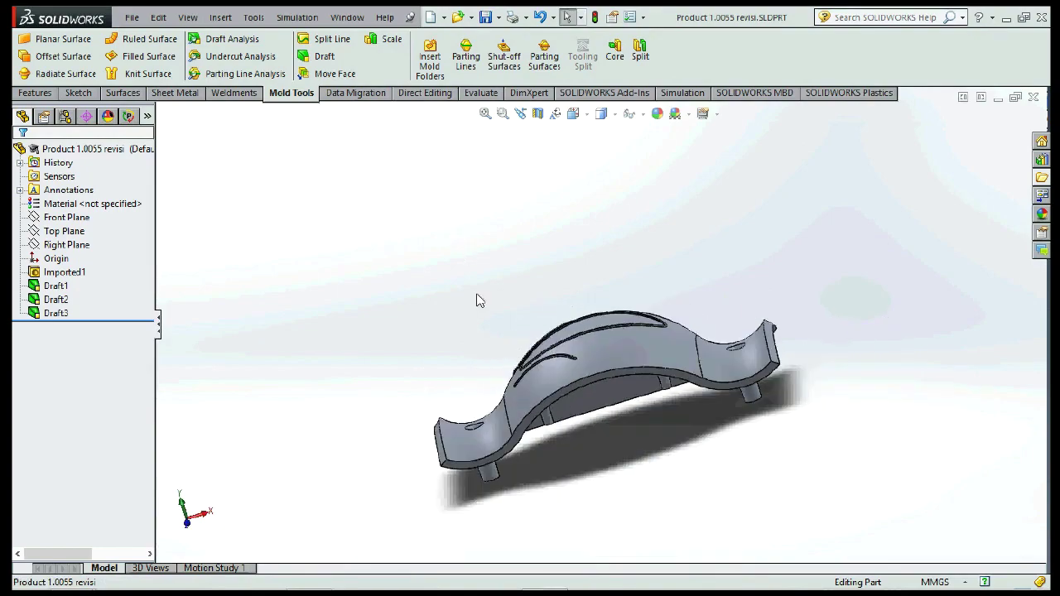
click(385, 39)
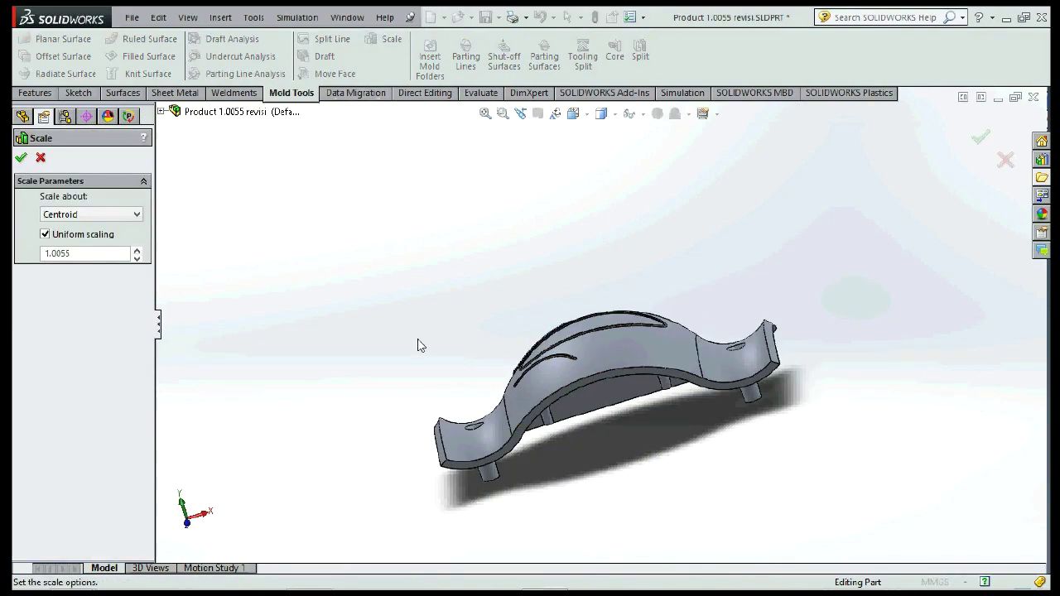
middle_drag(417, 441, 403, 367)
scroll(634, 489, down, 5)
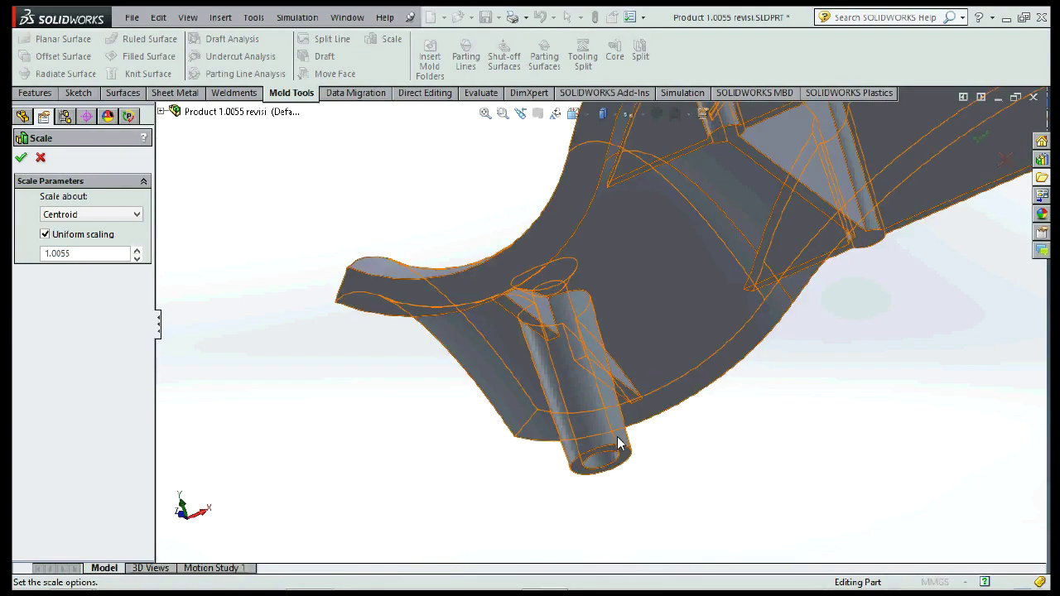
click(610, 463)
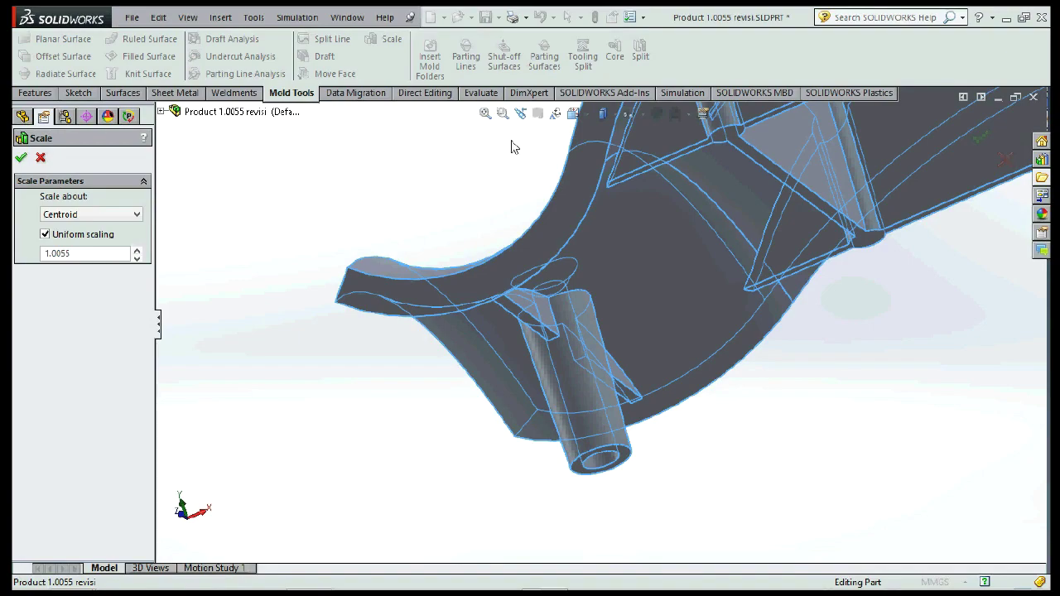
key(Escape)
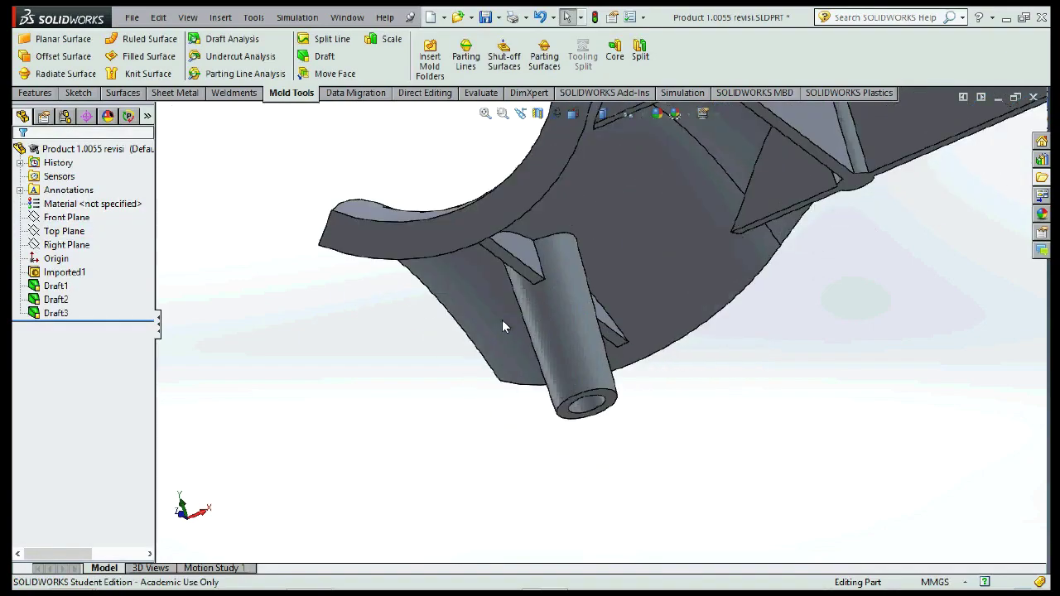
click(480, 92)
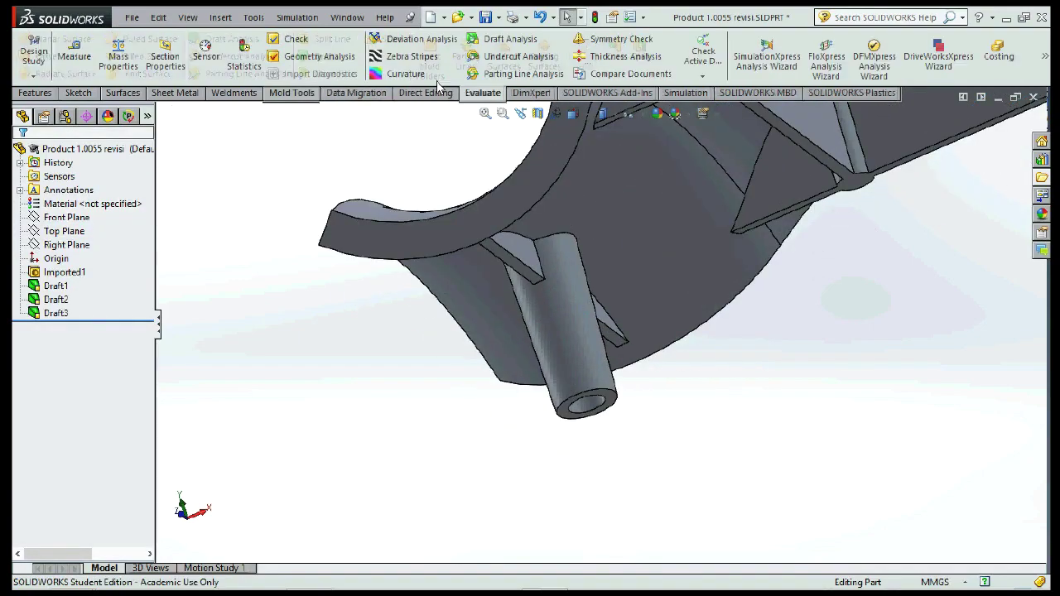
click(73, 56)
click(616, 394)
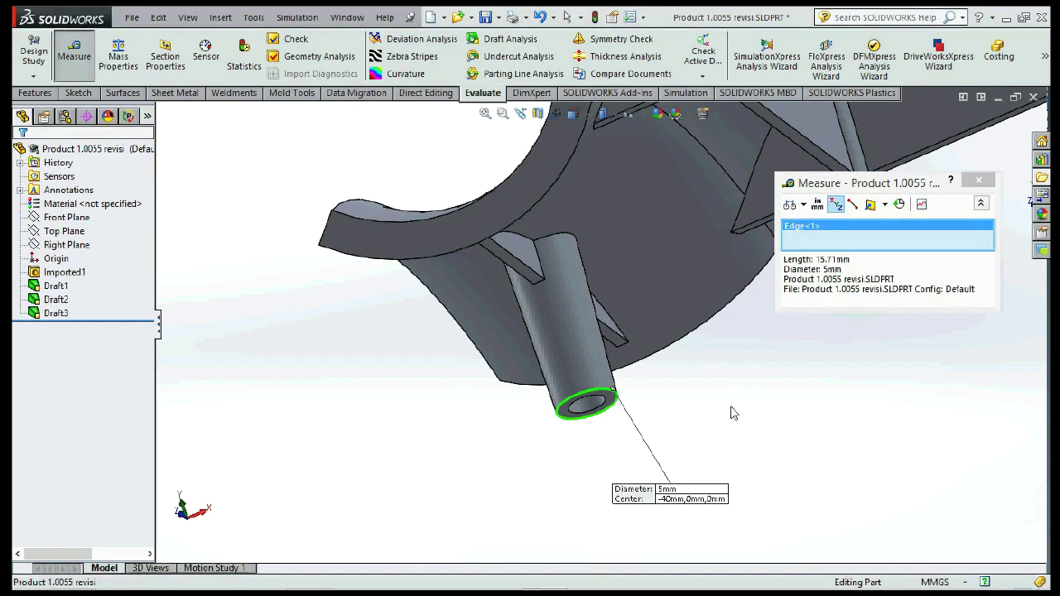
click(730, 415)
key(Escape)
mouse_move(421, 183)
middle_down()
mouse_move(496, 243)
mouse_move(509, 395)
middle_up()
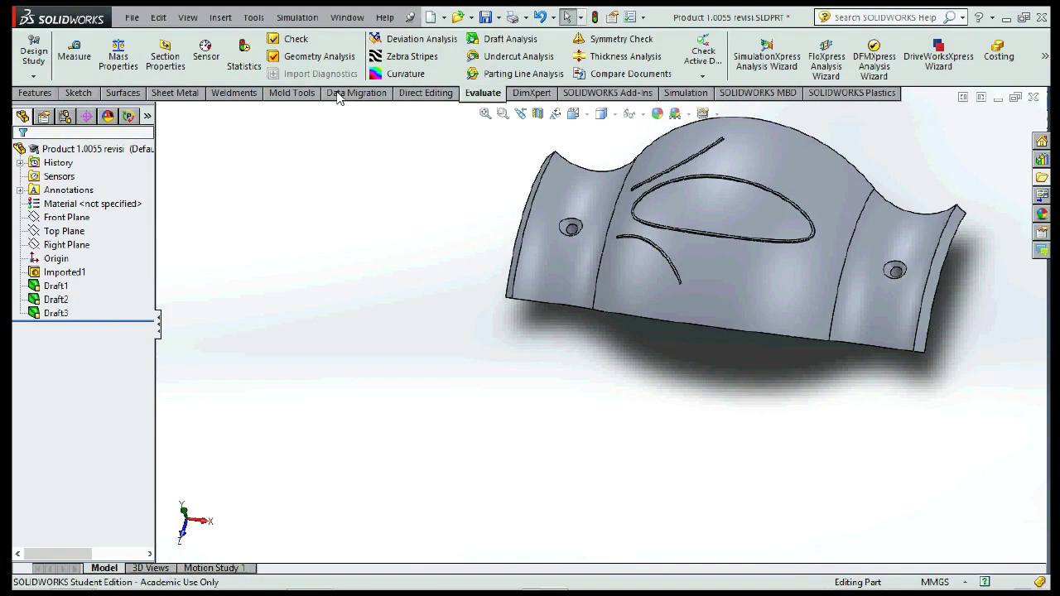
click(291, 91)
Step: Scale the cover body about its centroid with uniform factor 1.0055, creating Scale1
click(383, 38)
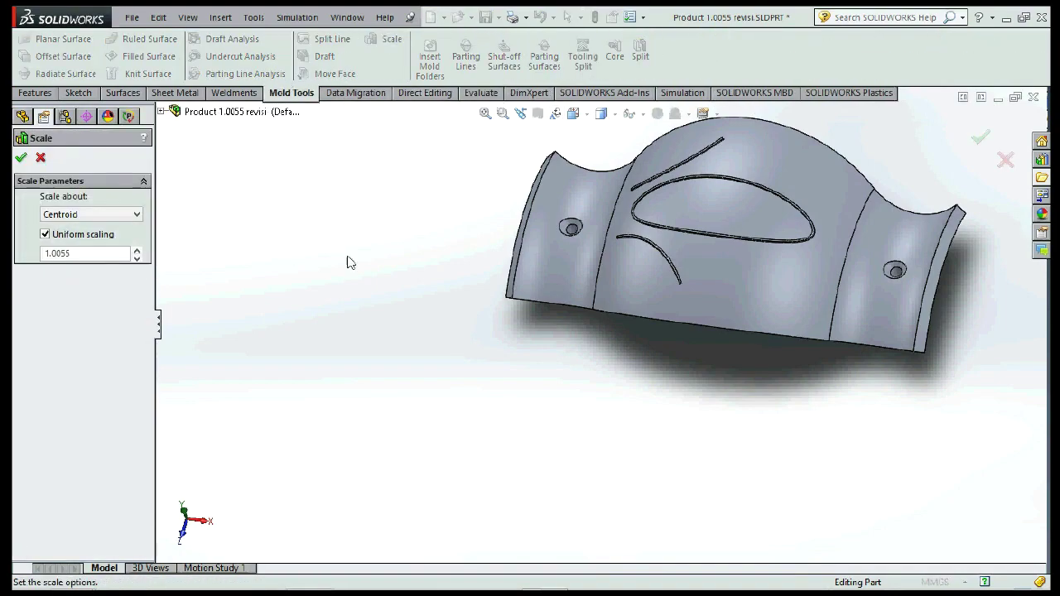
click(643, 232)
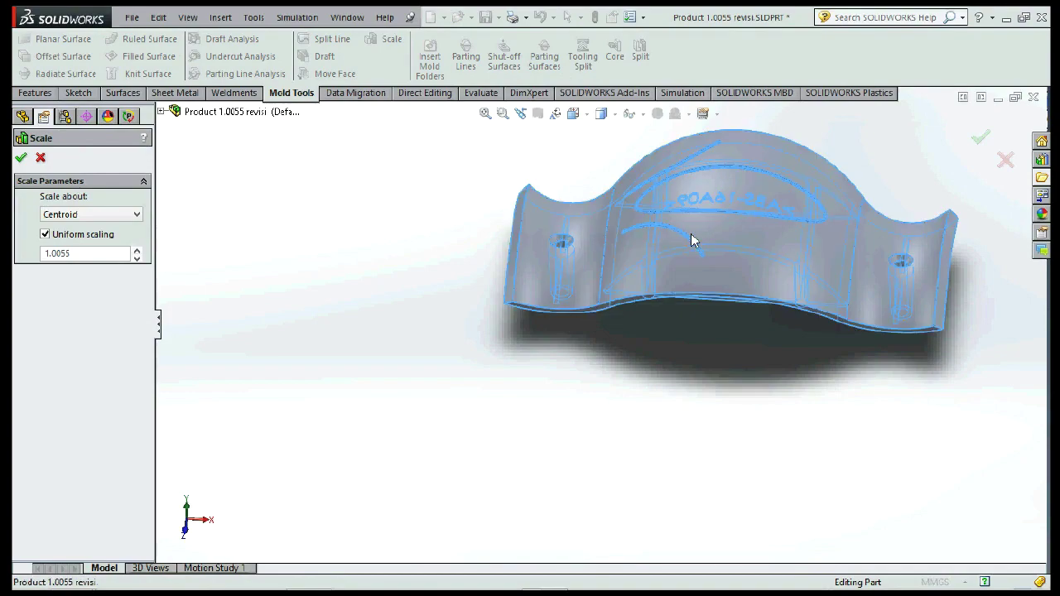
mouse_move(693, 239)
middle_down()
mouse_move(667, 284)
mouse_move(569, 168)
mouse_move(324, 275)
middle_up()
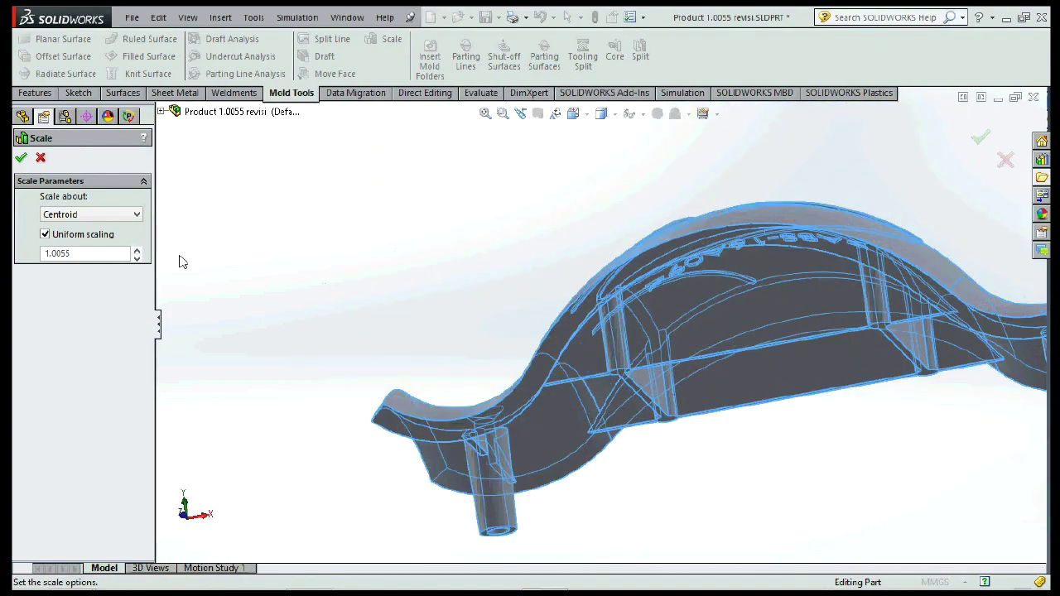
click(43, 232)
click(42, 228)
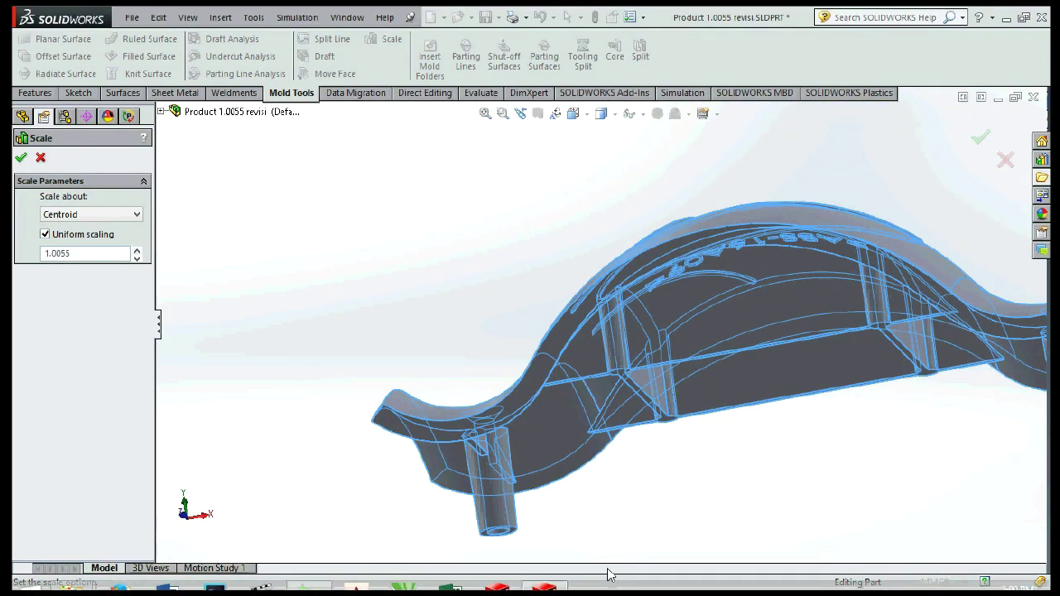
click(977, 135)
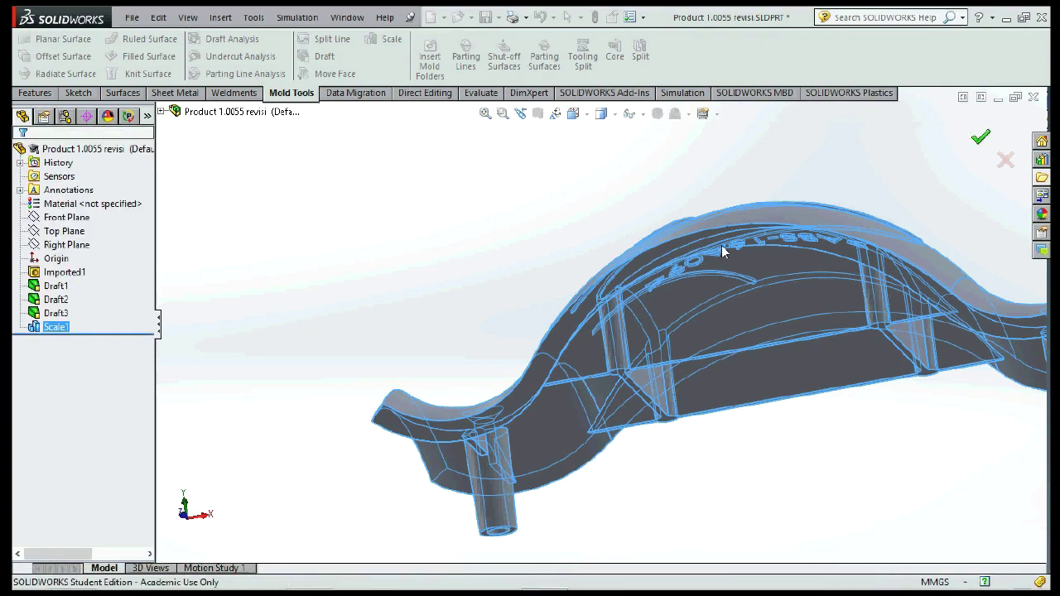
middle_drag(787, 257, 464, 309)
click(324, 214)
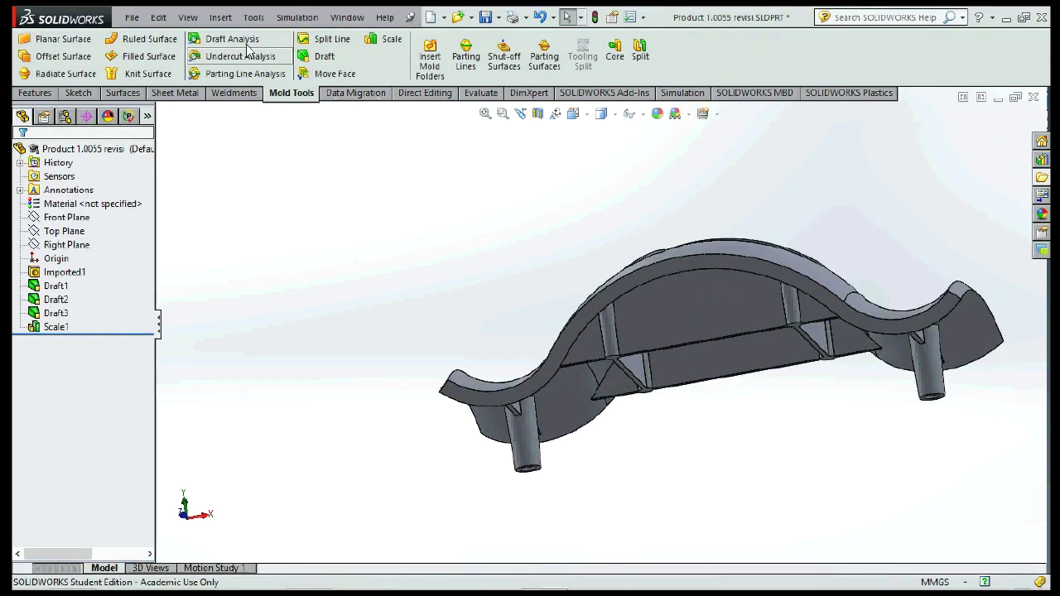
click(481, 92)
Step: Measure the scaled boss end edge, confirming a 5.03 mm diameter
click(74, 49)
scroll(463, 530, down, 3)
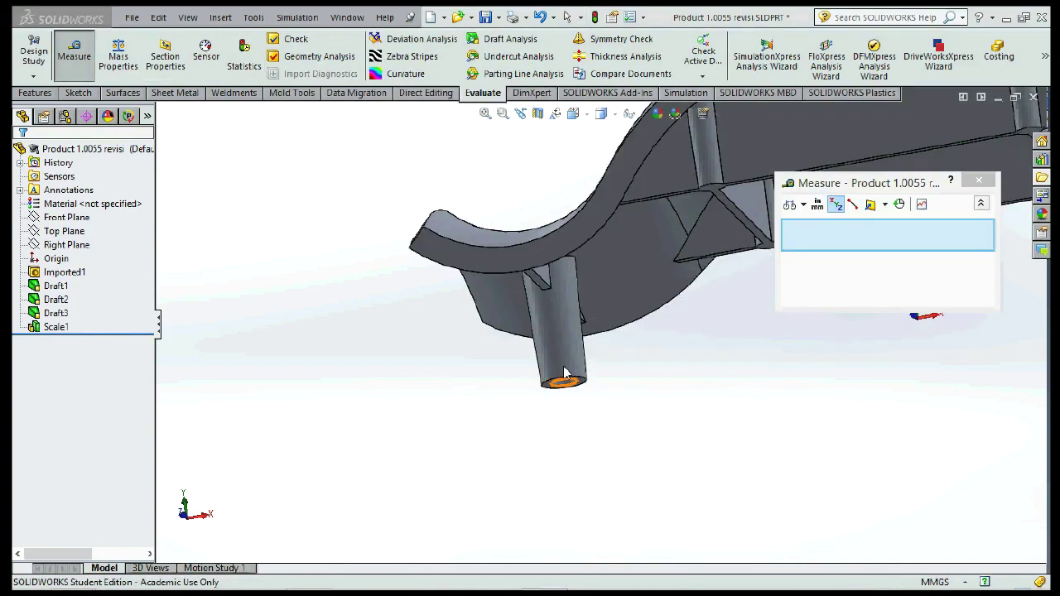
click(566, 373)
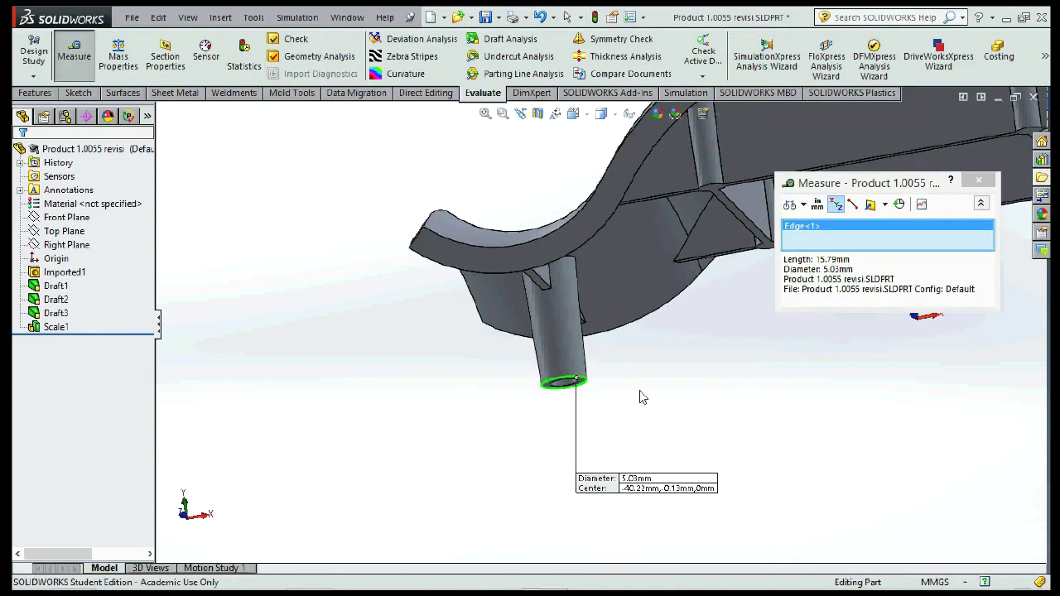
scroll(654, 402, up, 3)
scroll(662, 447, up, 3)
Step: Exit Measure and close the part document with Save All
key(Escape)
scroll(671, 431, up, 2)
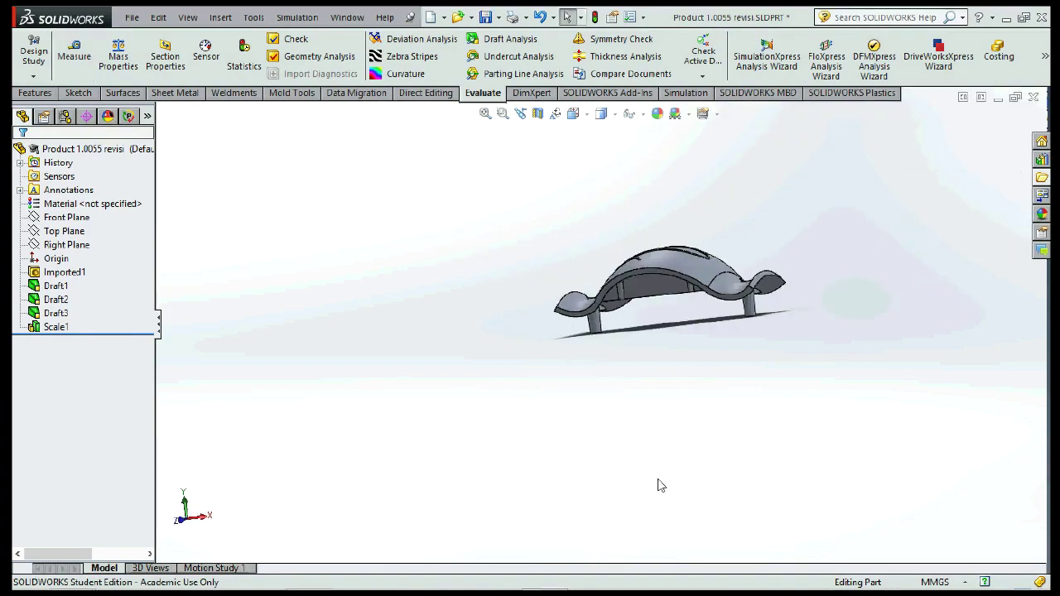
click(1033, 97)
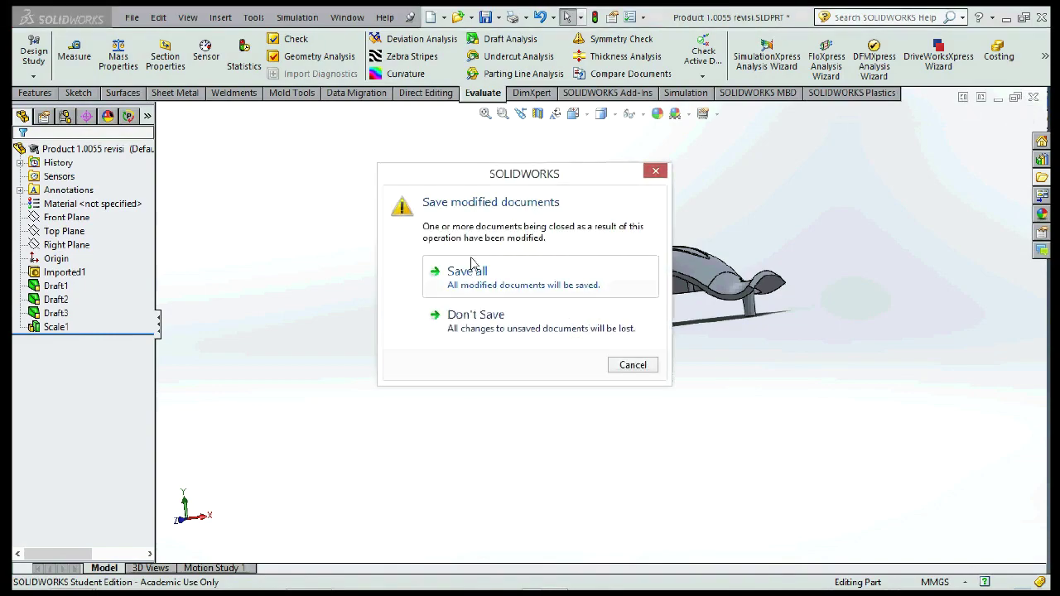
click(471, 263)
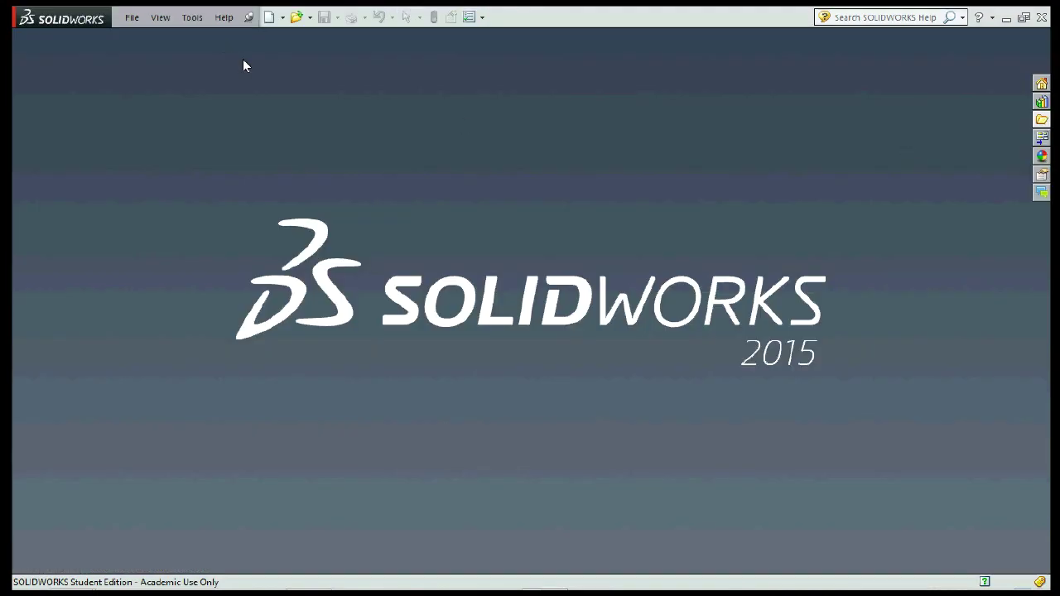
Step: In the This PC window, browse Data (D:) > atmi > tingkat 3 > section PD > Exercise 1
click(72, 575)
mouse_move(275, 495)
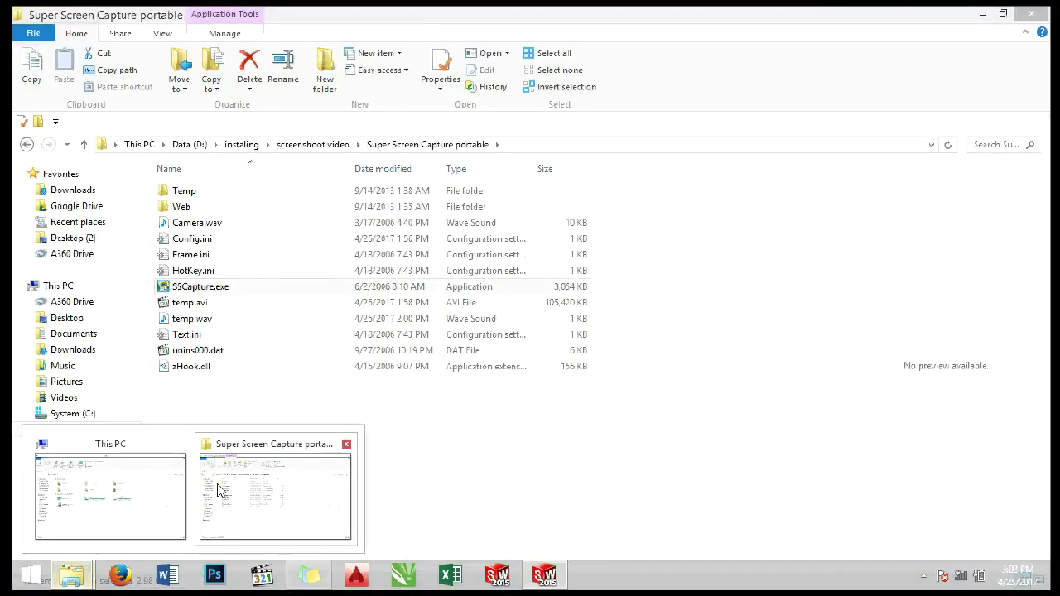
click(220, 490)
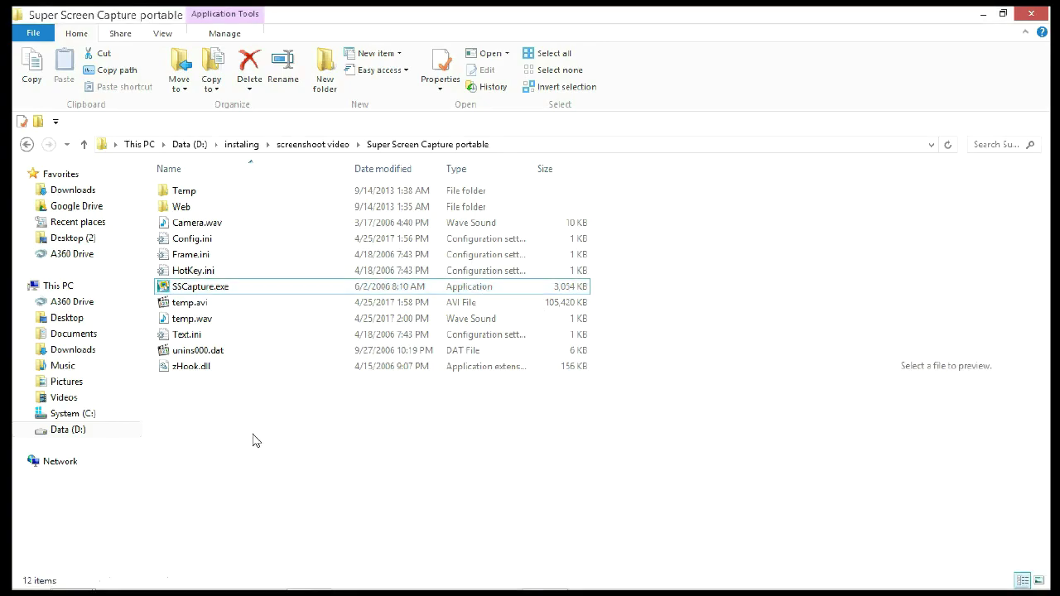
click(83, 496)
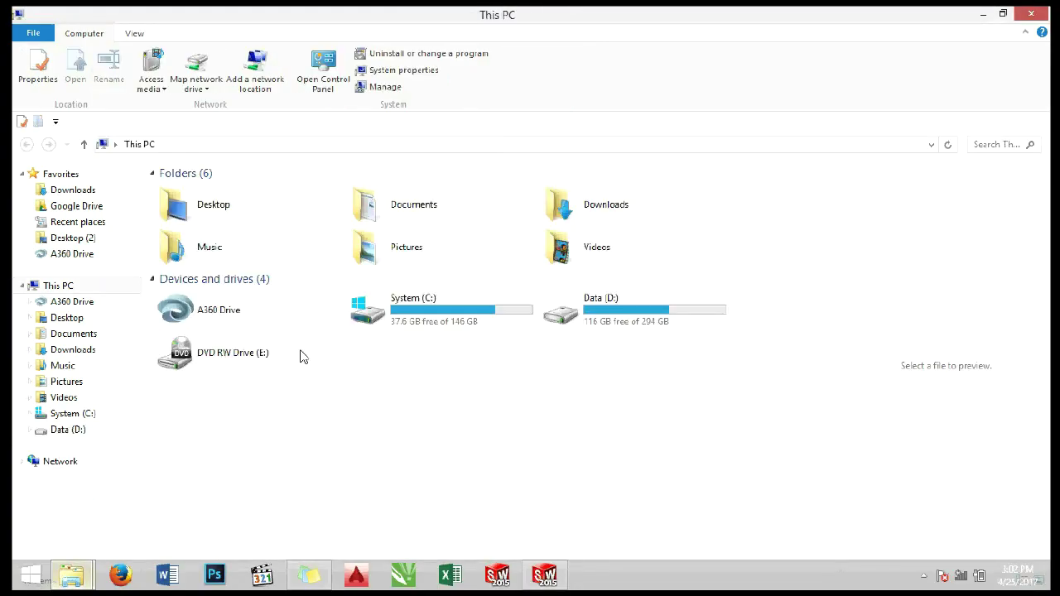
click(609, 304)
double_click(609, 304)
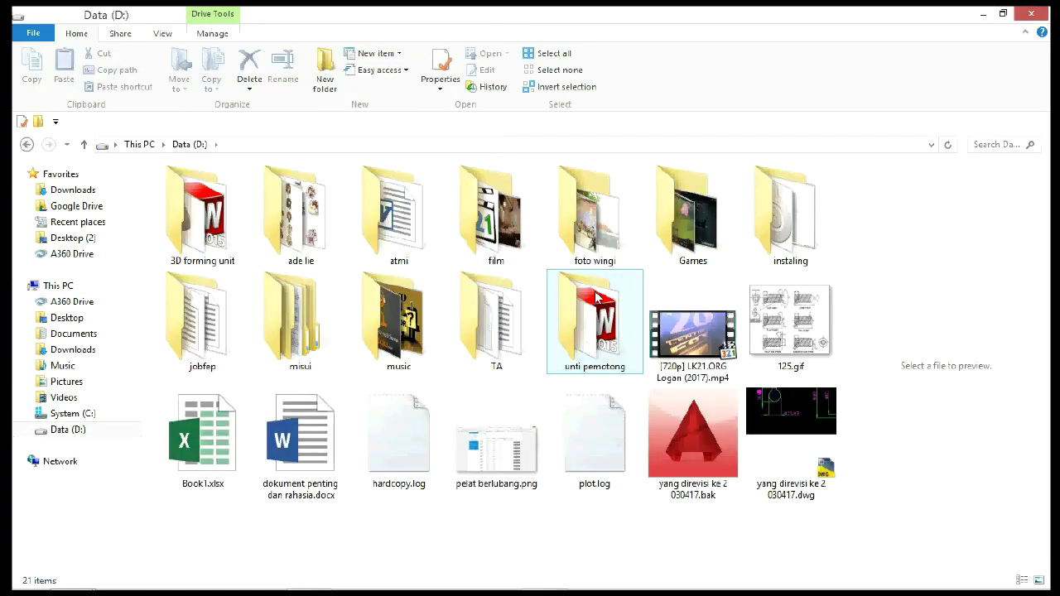
double_click(395, 211)
double_click(356, 171)
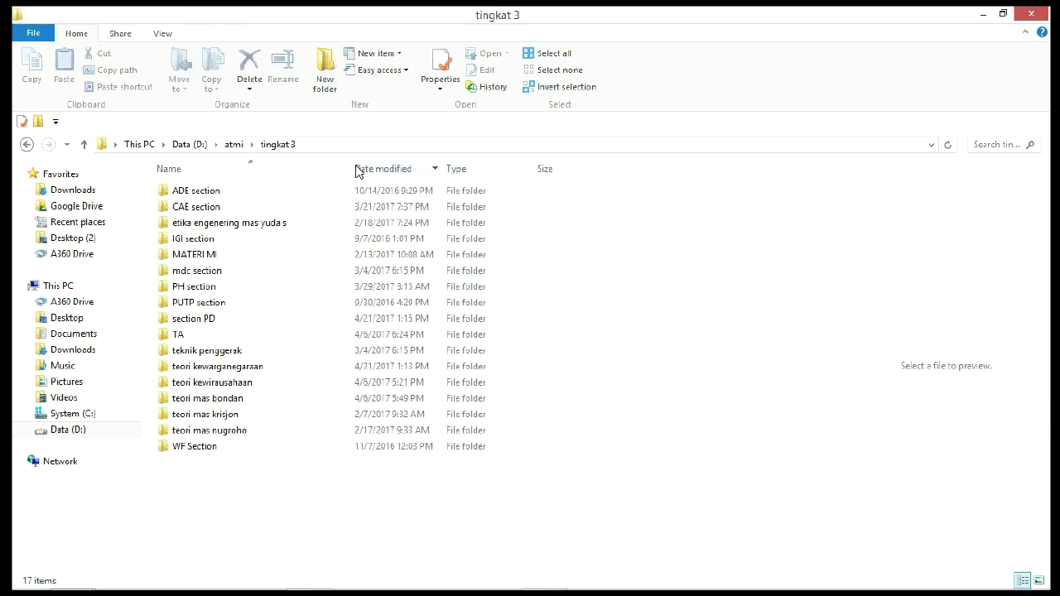
double_click(187, 317)
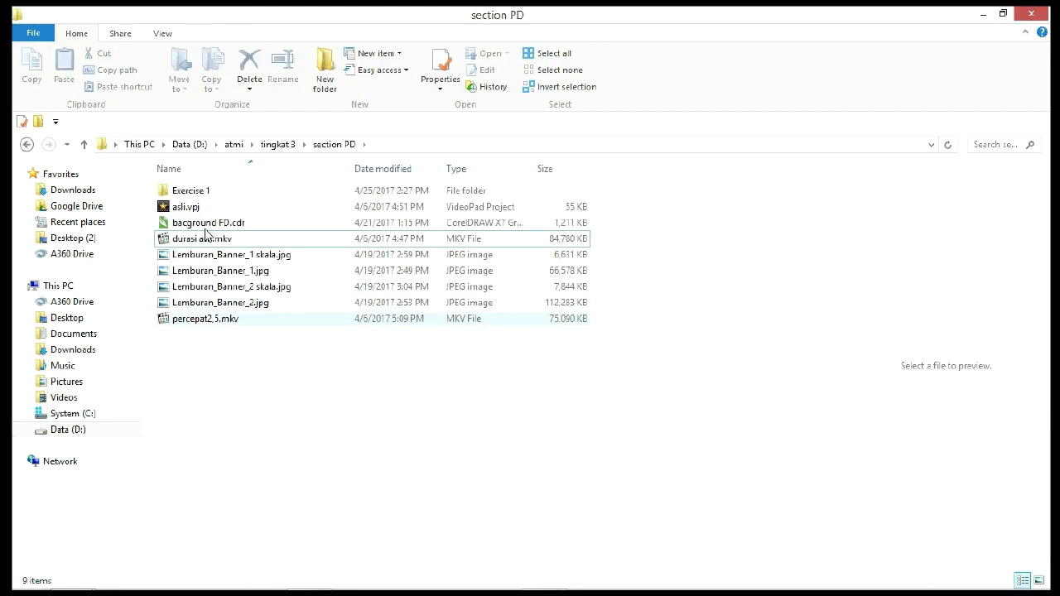
double_click(188, 190)
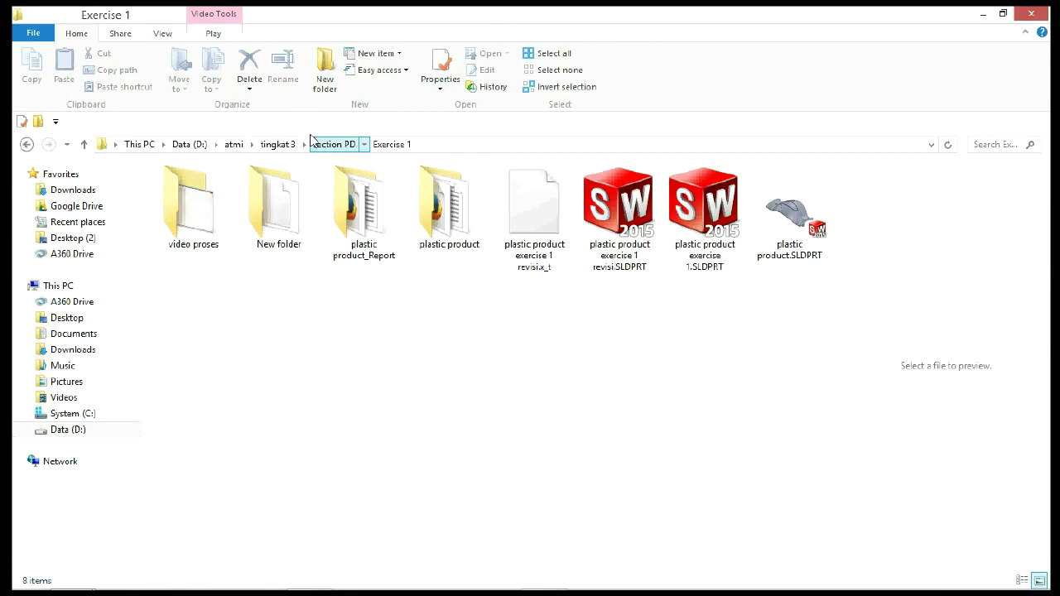
Step: Go into Exercise 1 > New folder > Exercise 3 and open Product 1.0055 revisi.SLDPRT
click(333, 144)
double_click(217, 189)
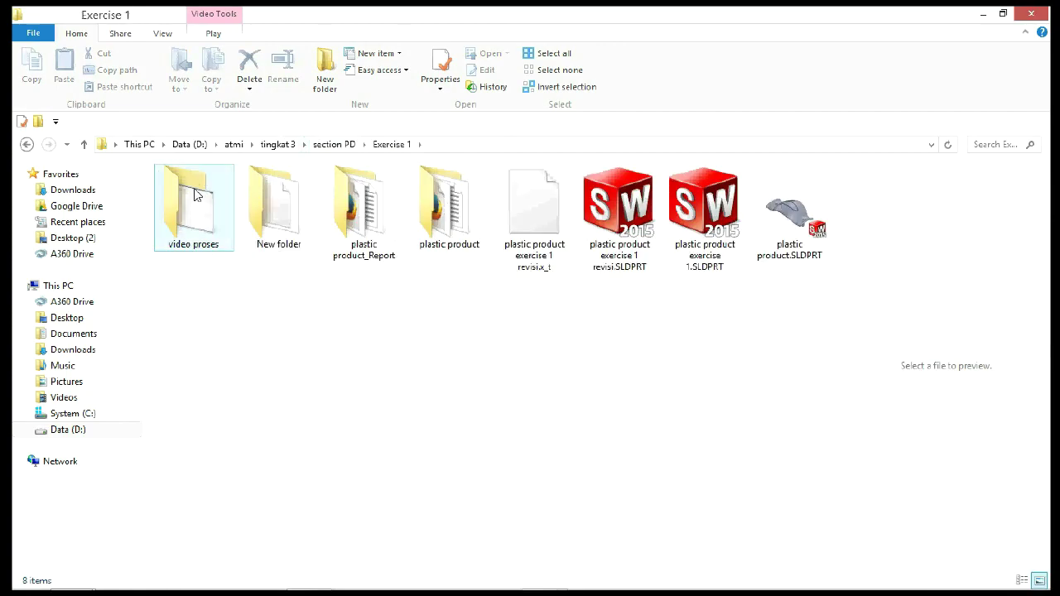
double_click(273, 196)
double_click(194, 203)
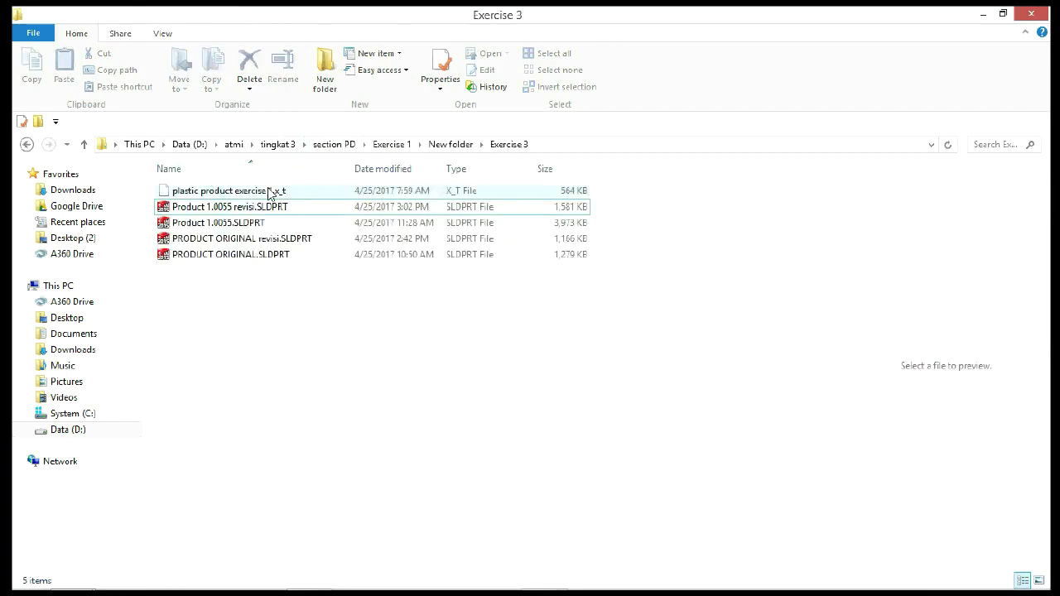
double_click(265, 207)
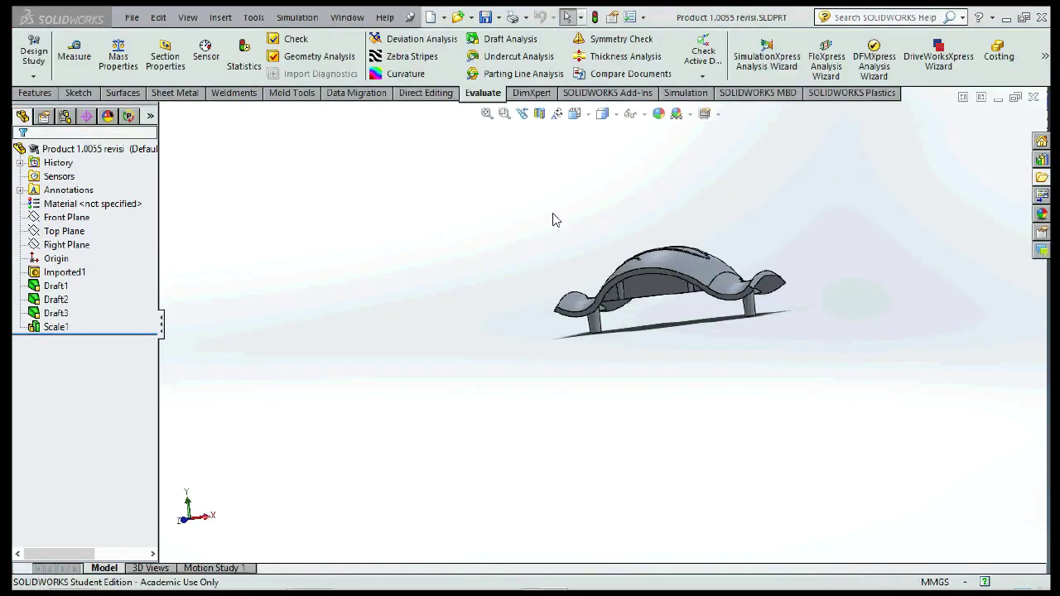
Step: Start a Parting Line with Top Plane pull at 0.50°, letting Draft Analysis pick 12 edges
key(ctrl+7)
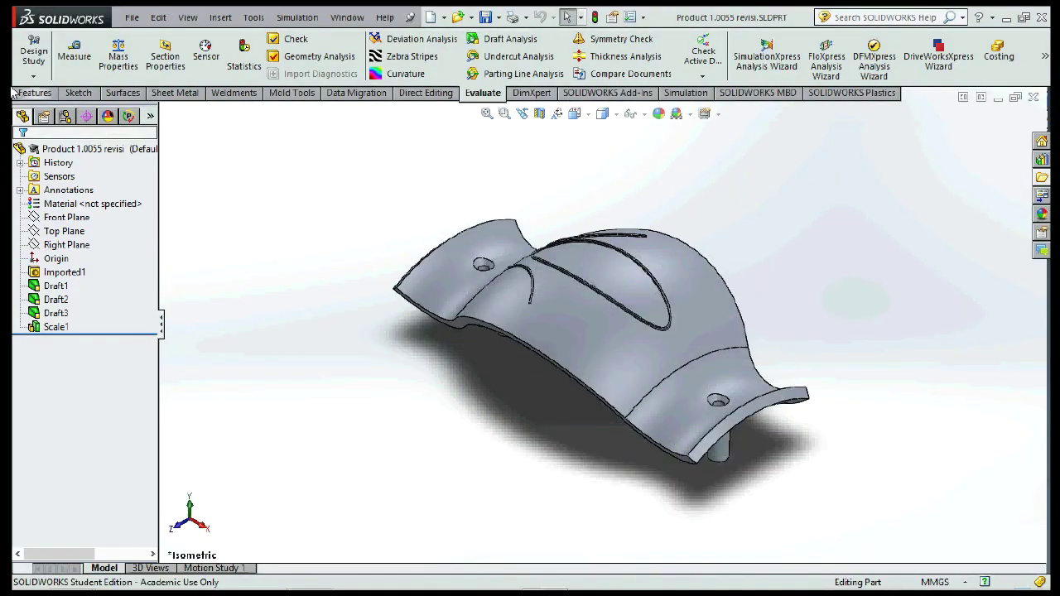
click(20, 93)
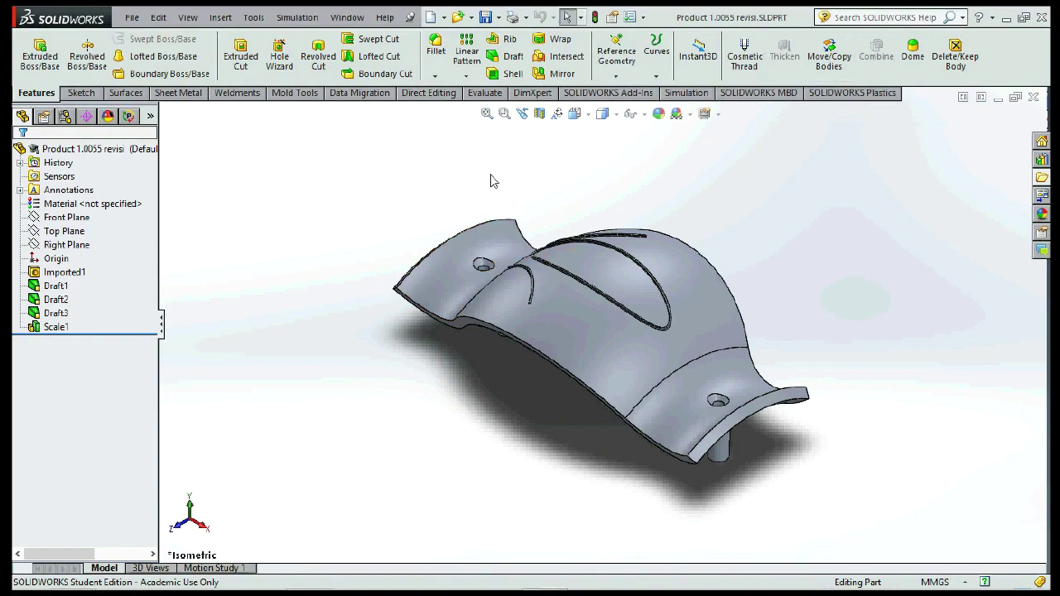
click(294, 93)
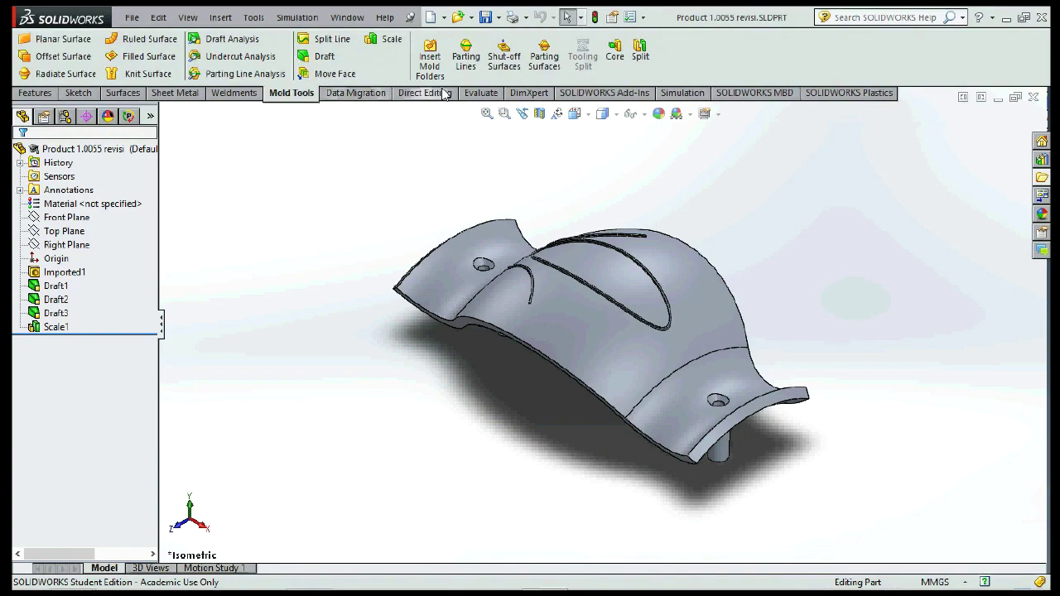
click(469, 55)
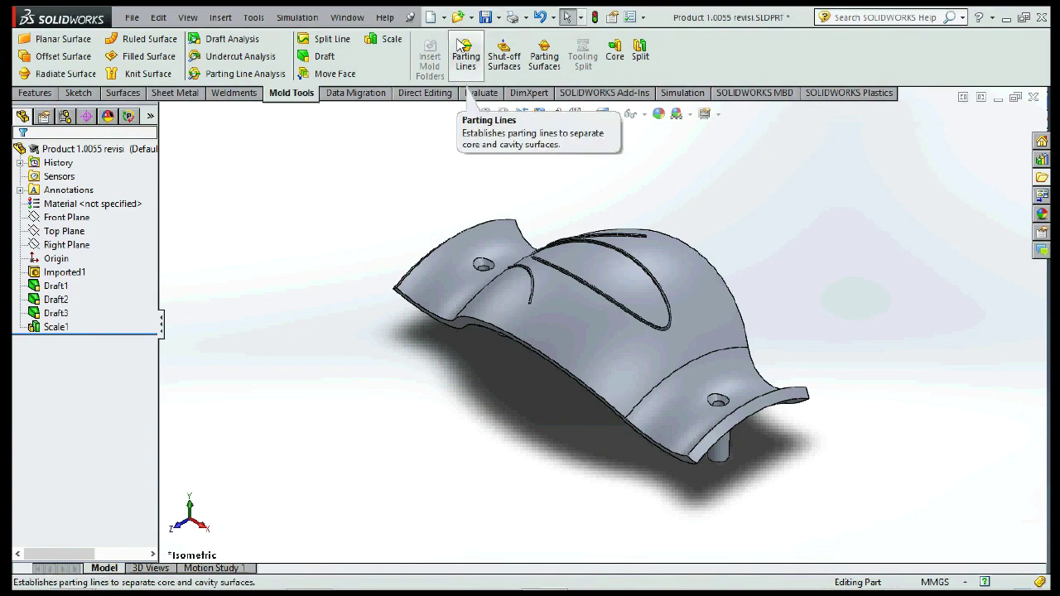
click(461, 46)
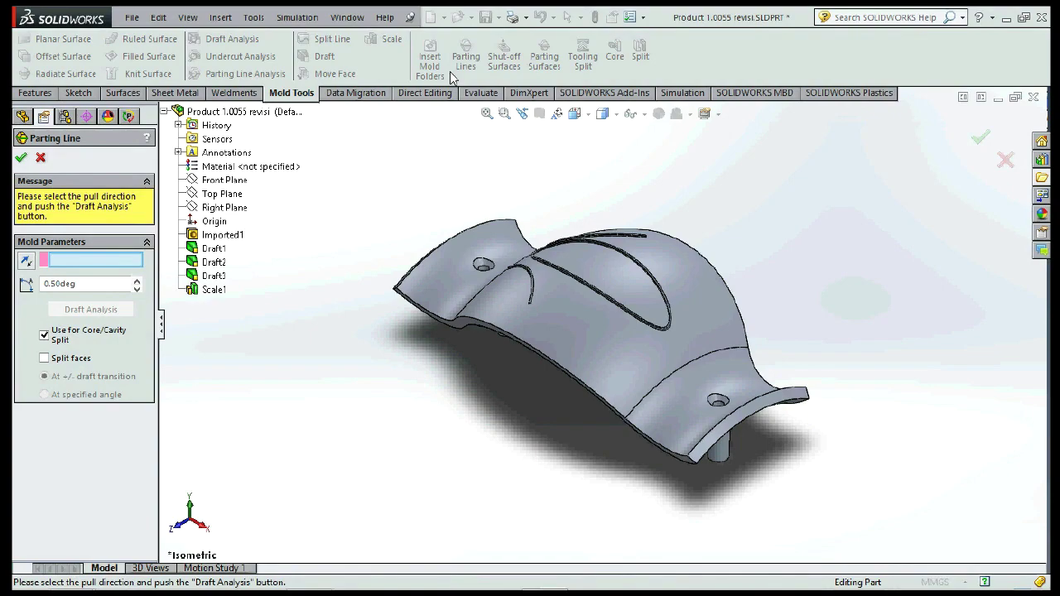
click(209, 192)
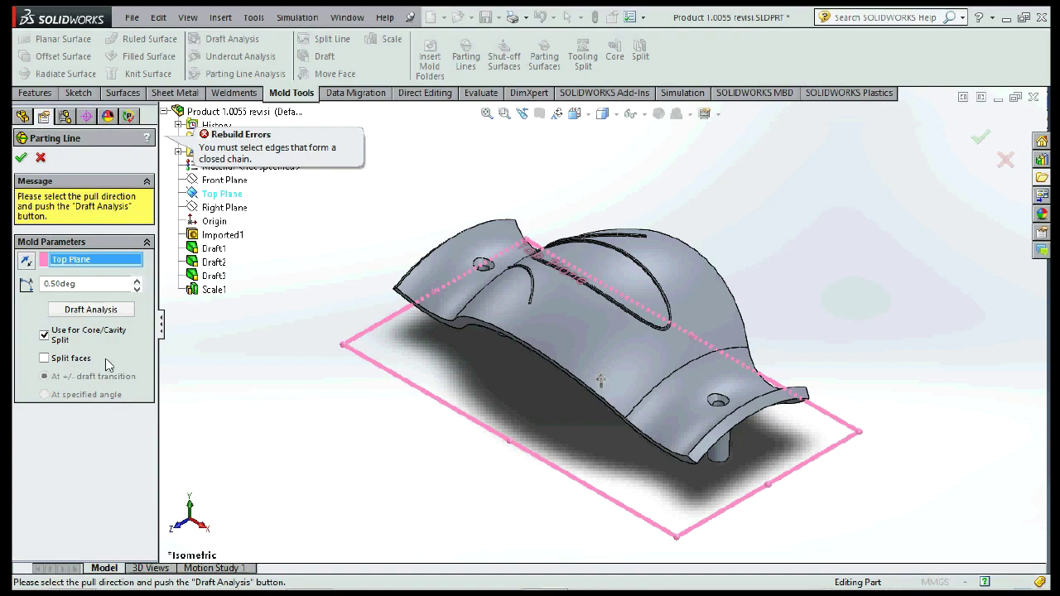
click(95, 306)
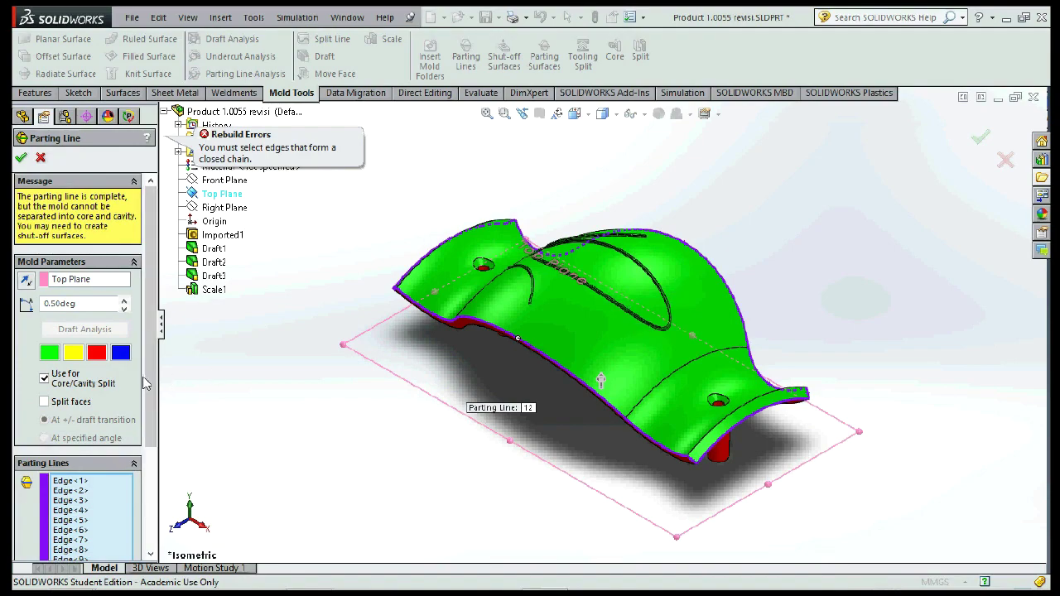
drag(147, 381, 149, 492)
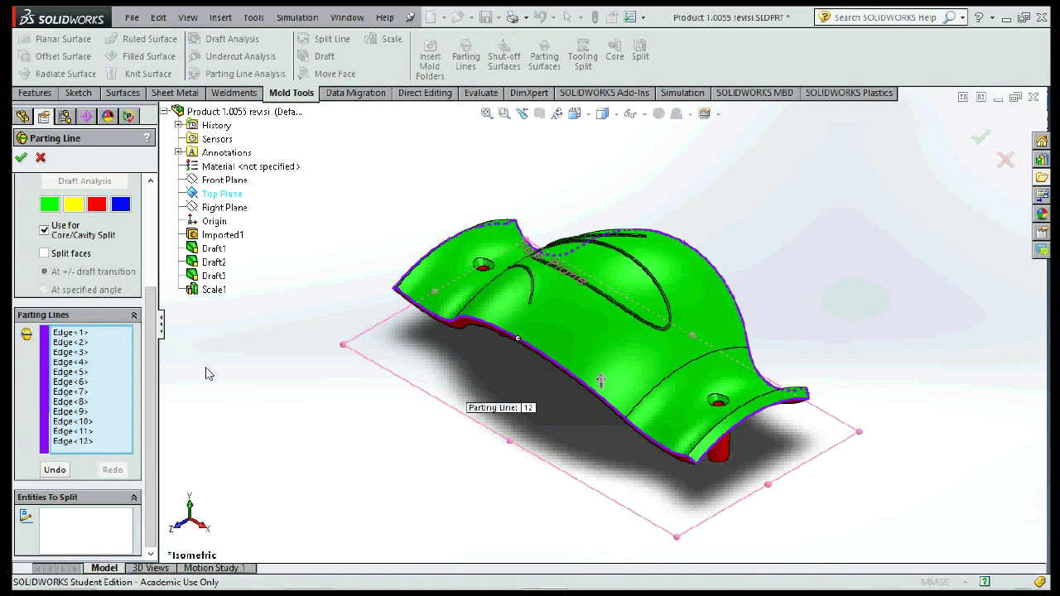
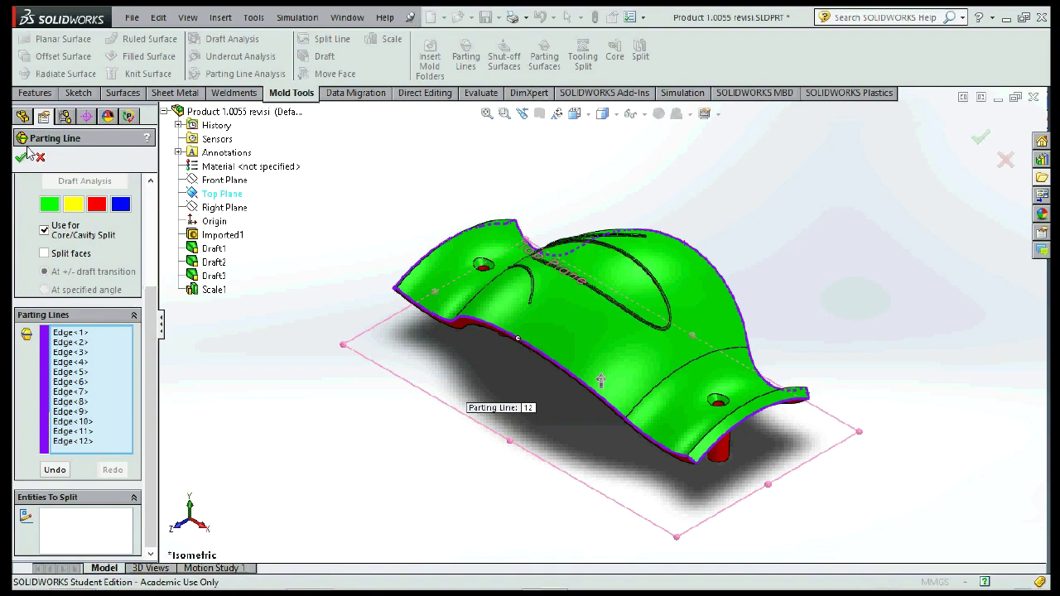
Step: Commit Parting Line1 around the part's outer edge and start a Shut-Off Surface
key(Return)
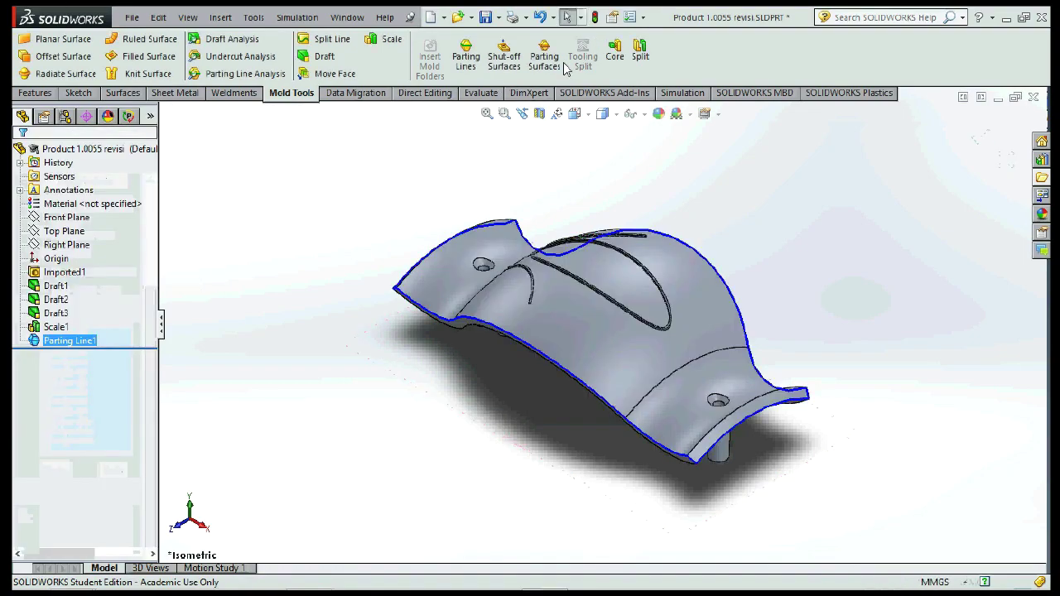
click(490, 69)
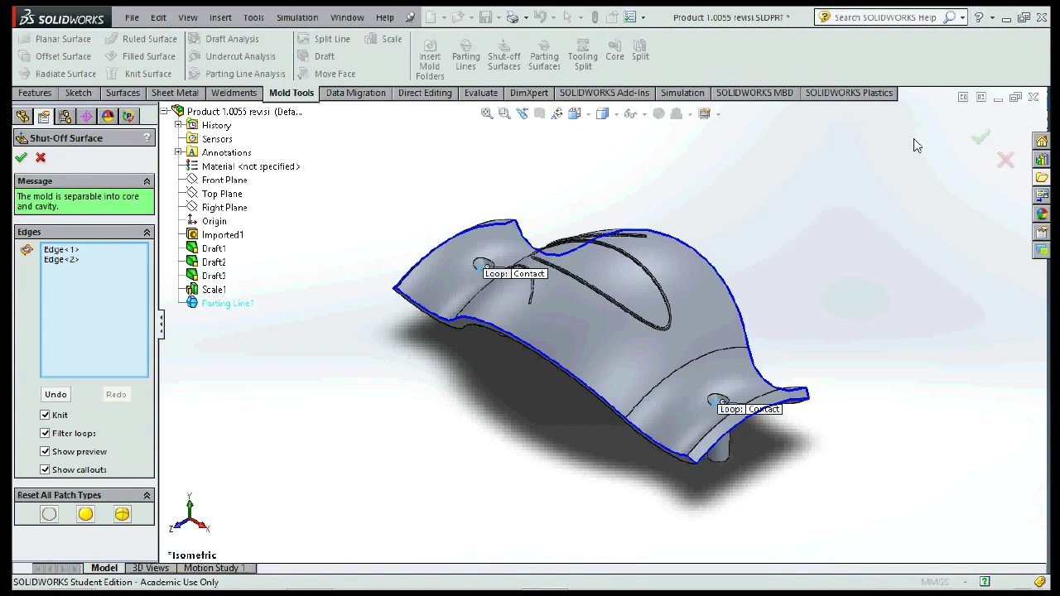
Step: Create Shut-Off Surface1 patching the part's holes and view the whole part
click(980, 138)
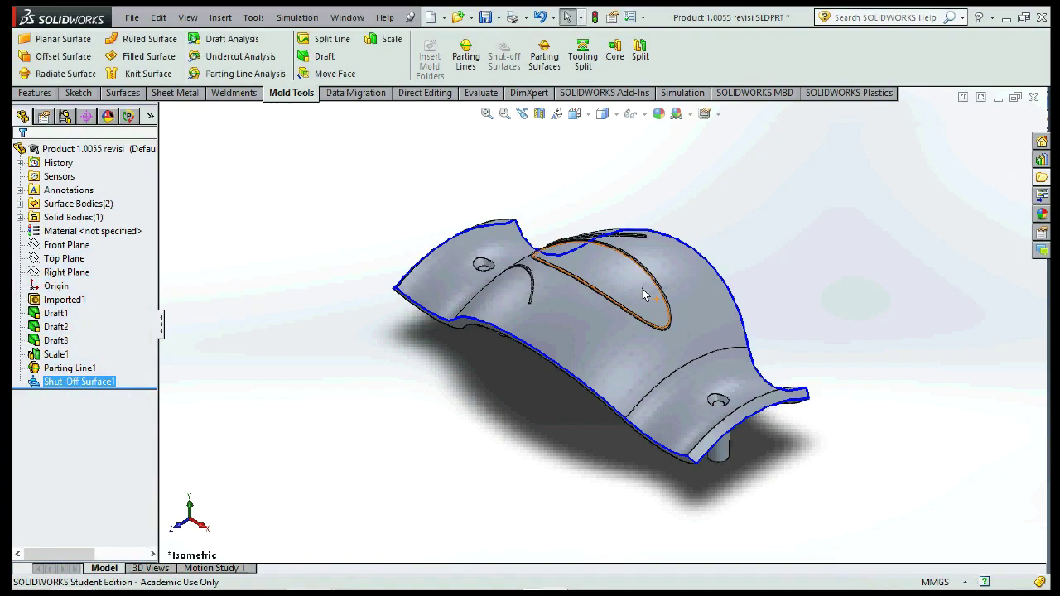
scroll(621, 256, down, 3)
scroll(515, 282, down, 3)
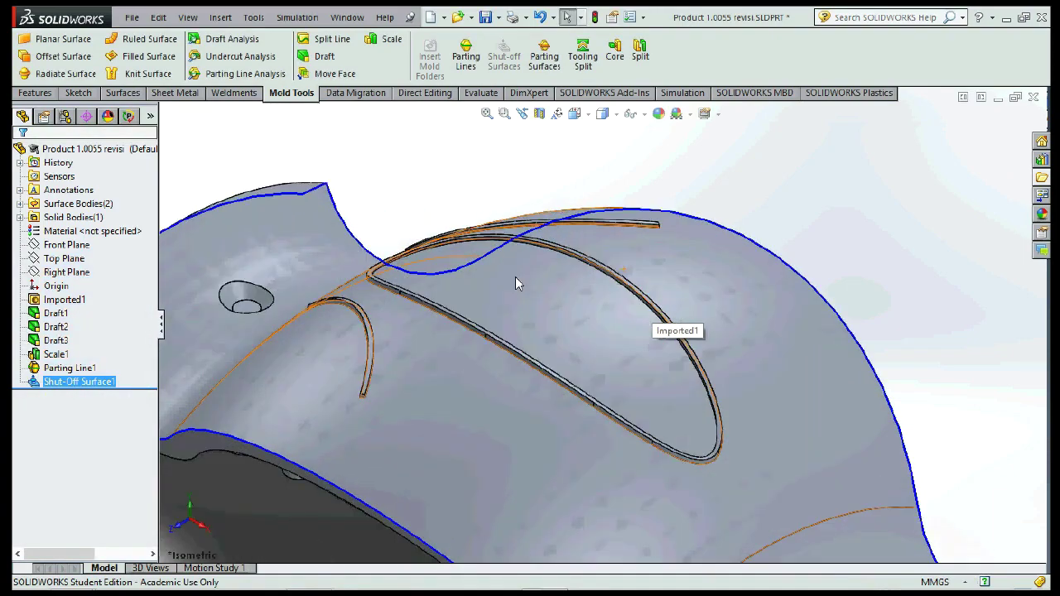
mouse_move(515, 282)
middle_down()
mouse_move(367, 284)
mouse_move(372, 216)
middle_up()
Step: Inspect the part's upper face close up, then start a Draft Analysis
scroll(422, 298, up, 5)
scroll(417, 345, up, 2)
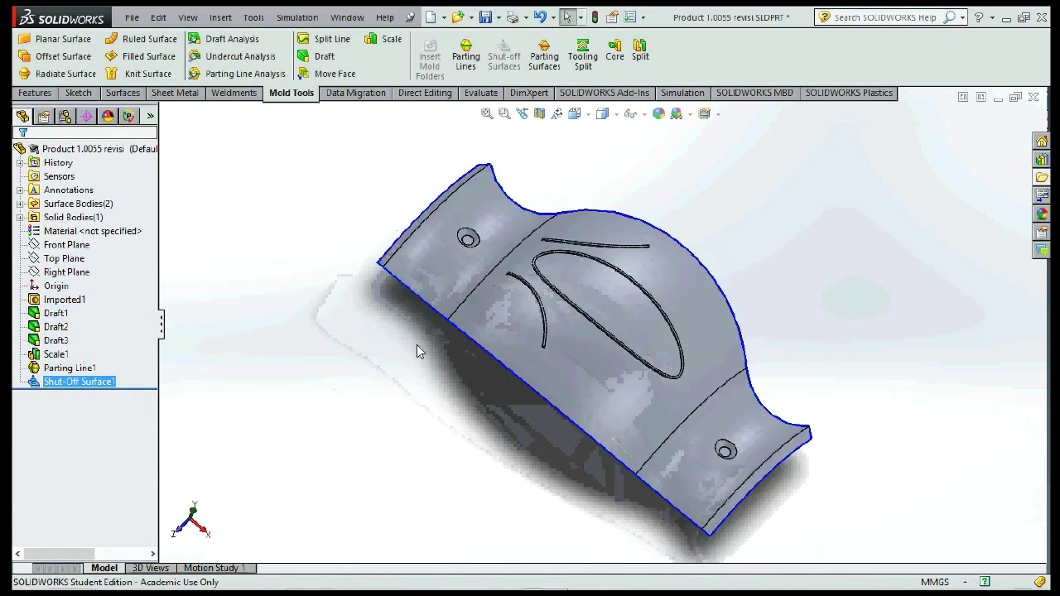
scroll(417, 344, down, 3)
scroll(672, 354, down, 3)
middle_drag(671, 354, 681, 295)
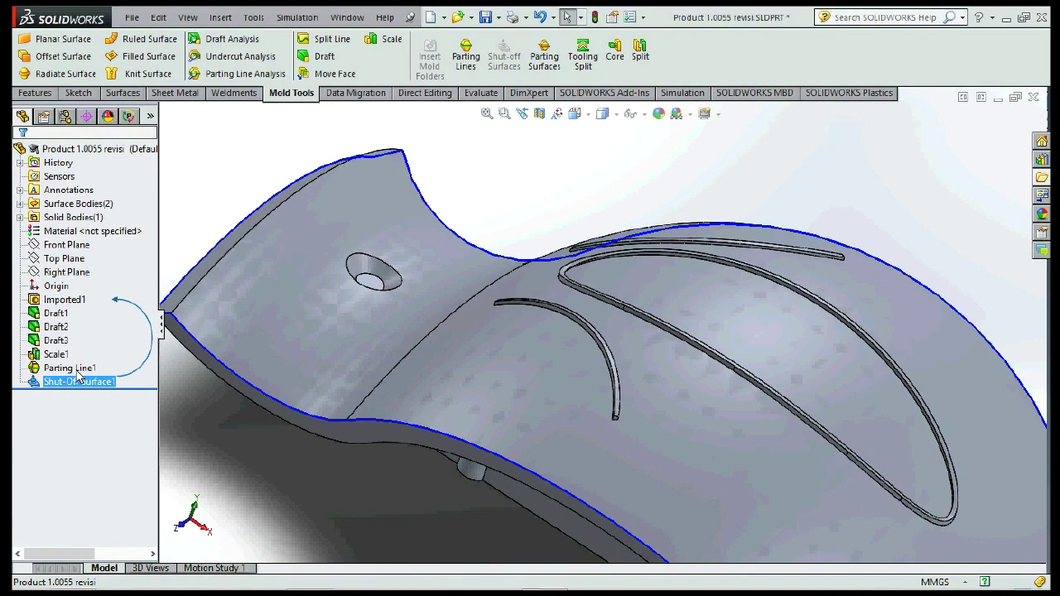
click(222, 38)
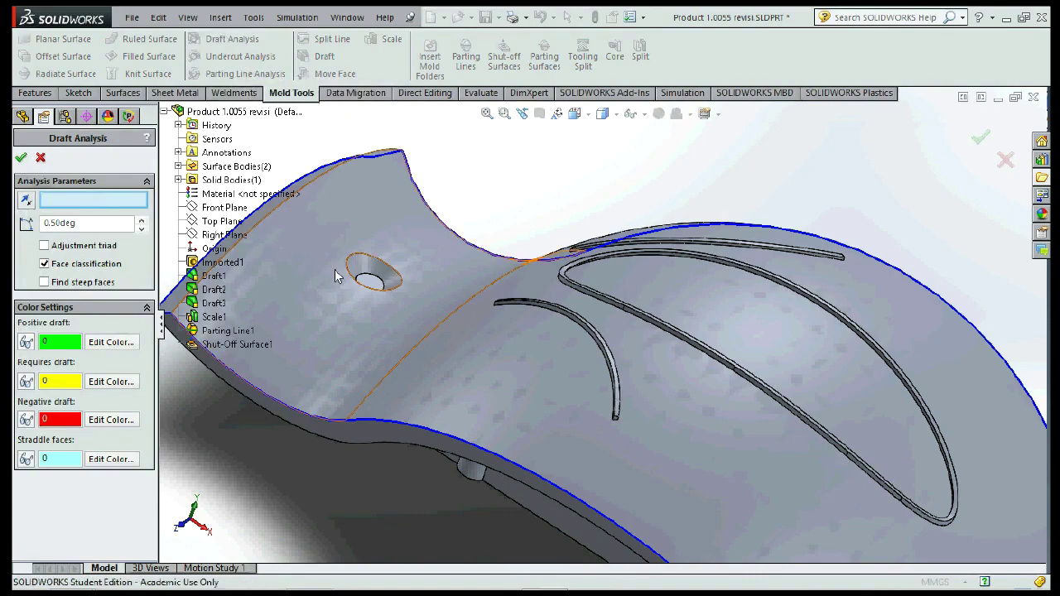
Step: Apply draft analysis with Top Plane as pull direction, then start a Parting Surface
click(221, 221)
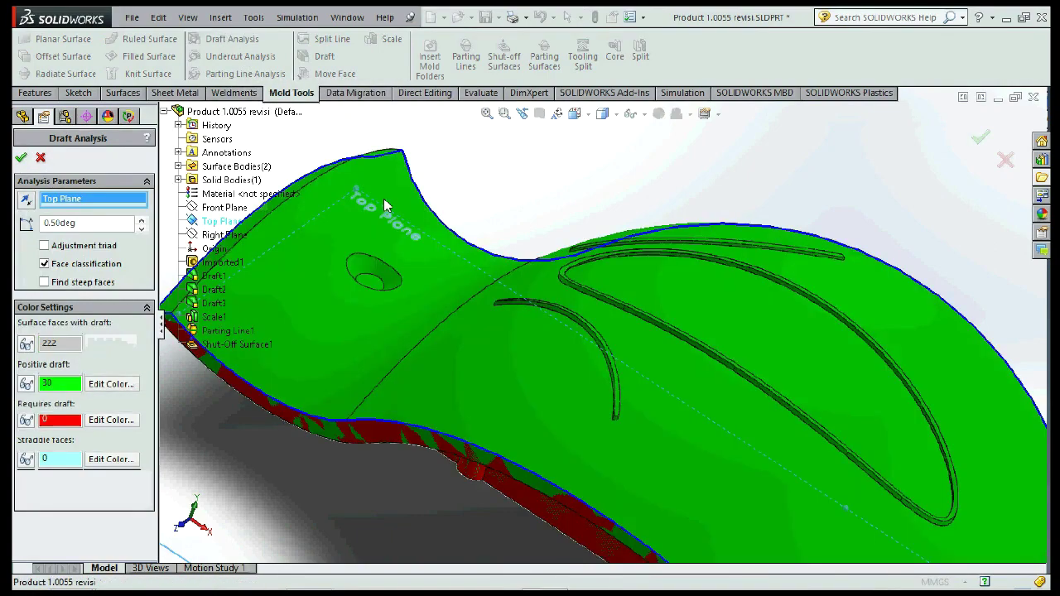
click(978, 134)
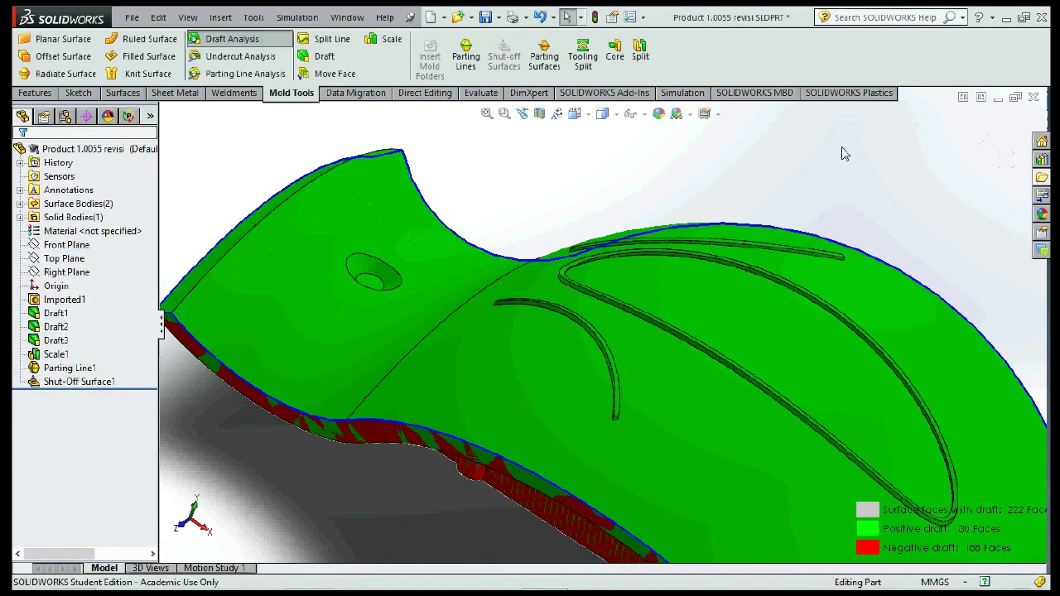
click(55, 380)
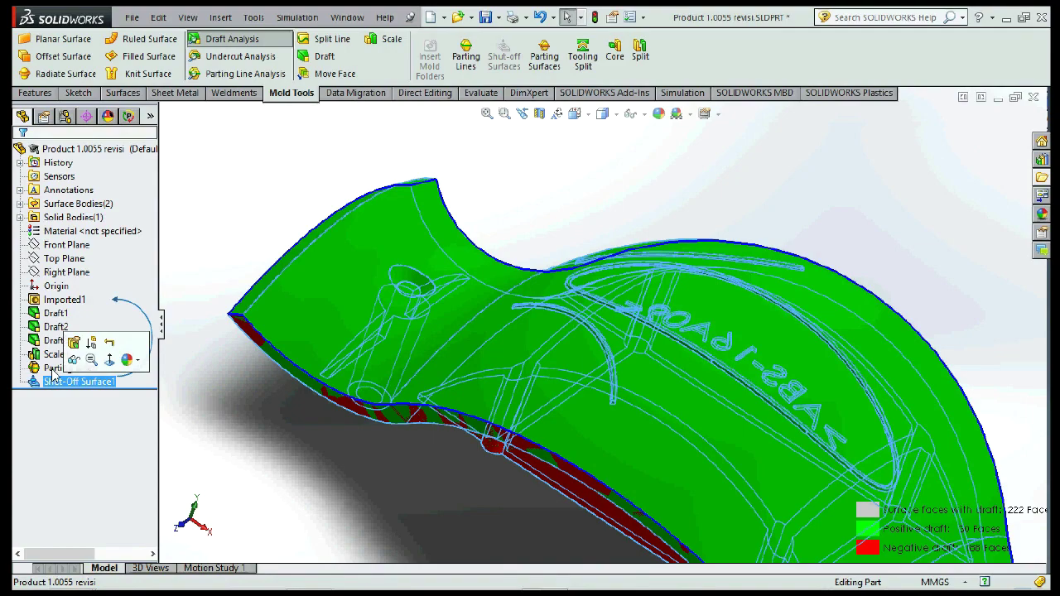
click(544, 56)
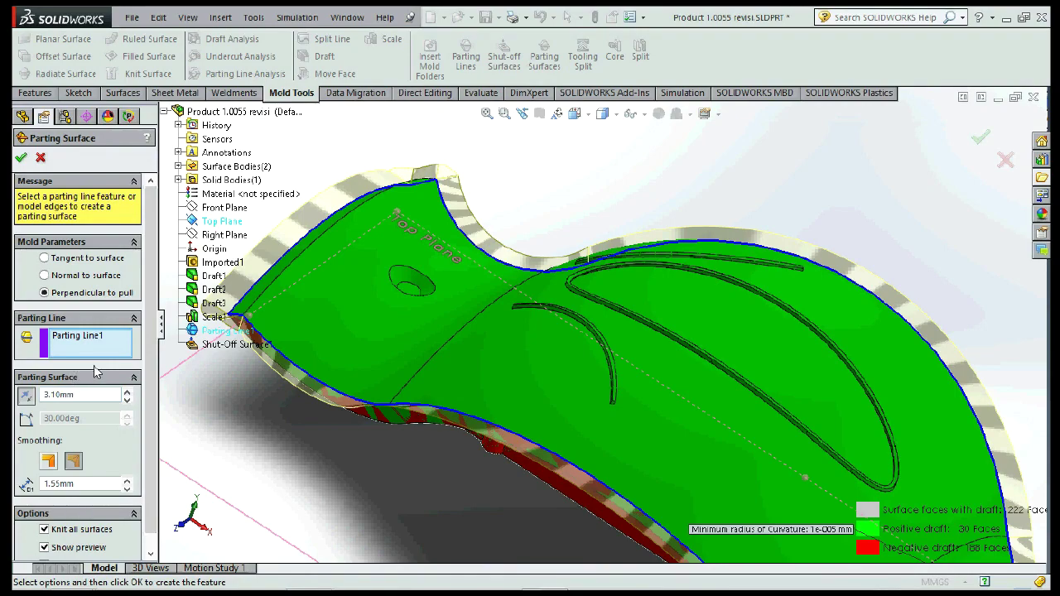
Step: Create Parting Surface1 and begin a Tooling Split
click(981, 134)
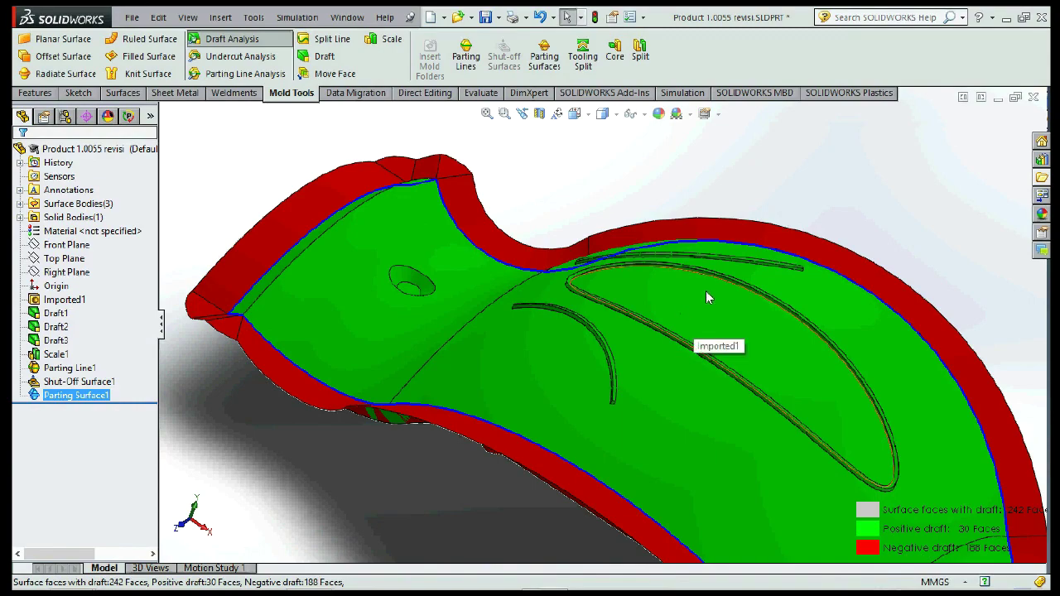
click(582, 55)
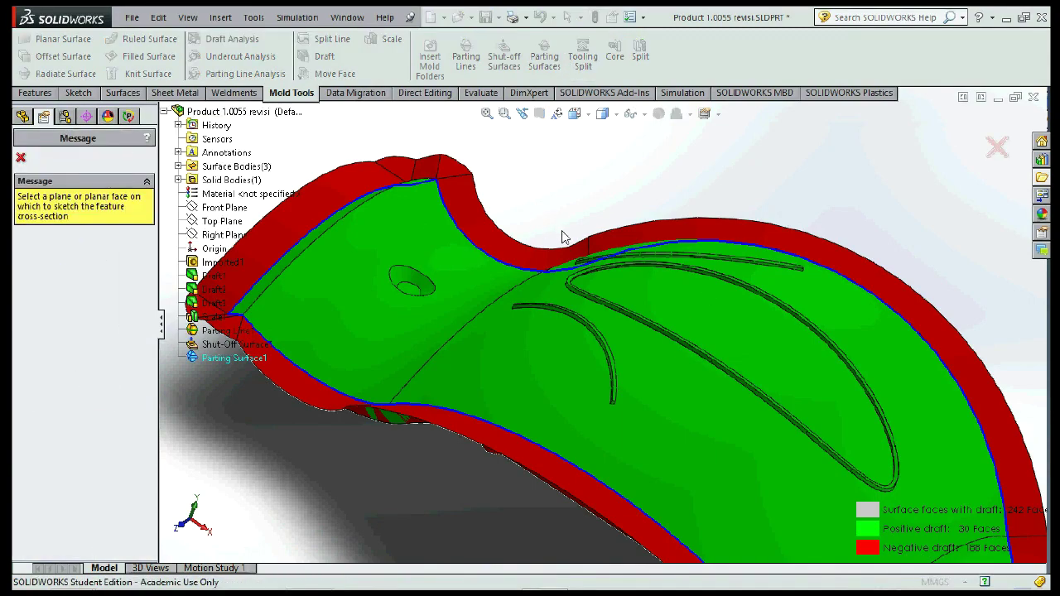
Step: On the chosen face, sketch a corner rectangle enclosing the whole part
middle_drag(576, 236, 462, 311)
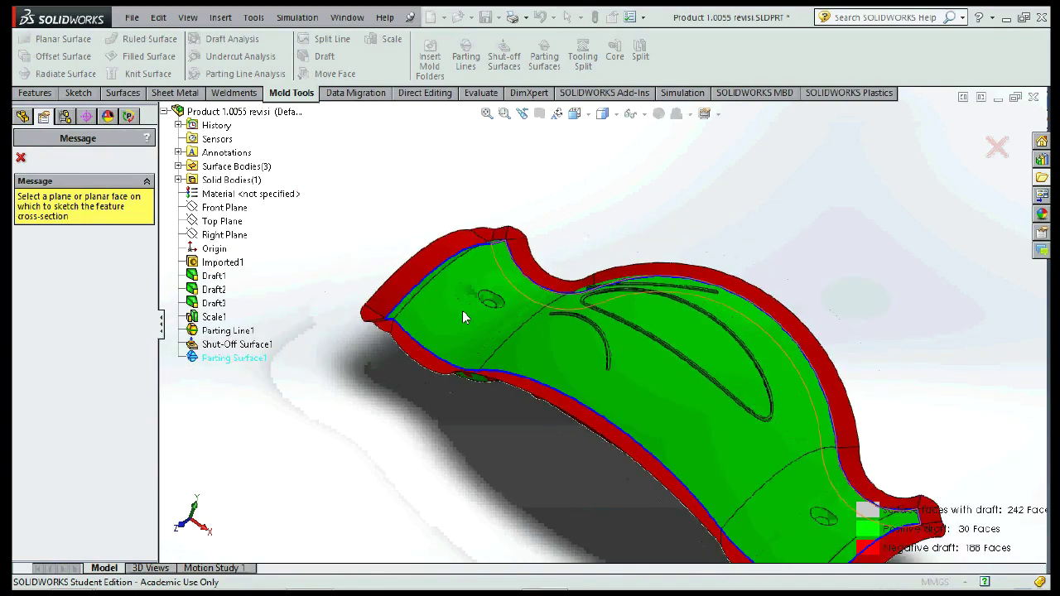
scroll(457, 336, down, 3)
scroll(447, 388, down, 3)
scroll(414, 447, down, 3)
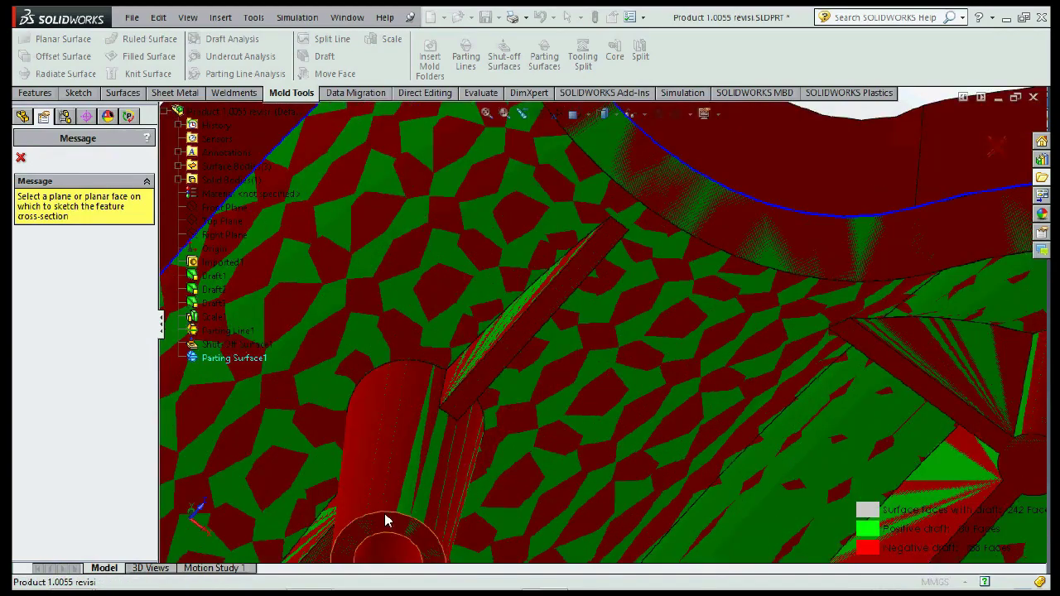
click(381, 514)
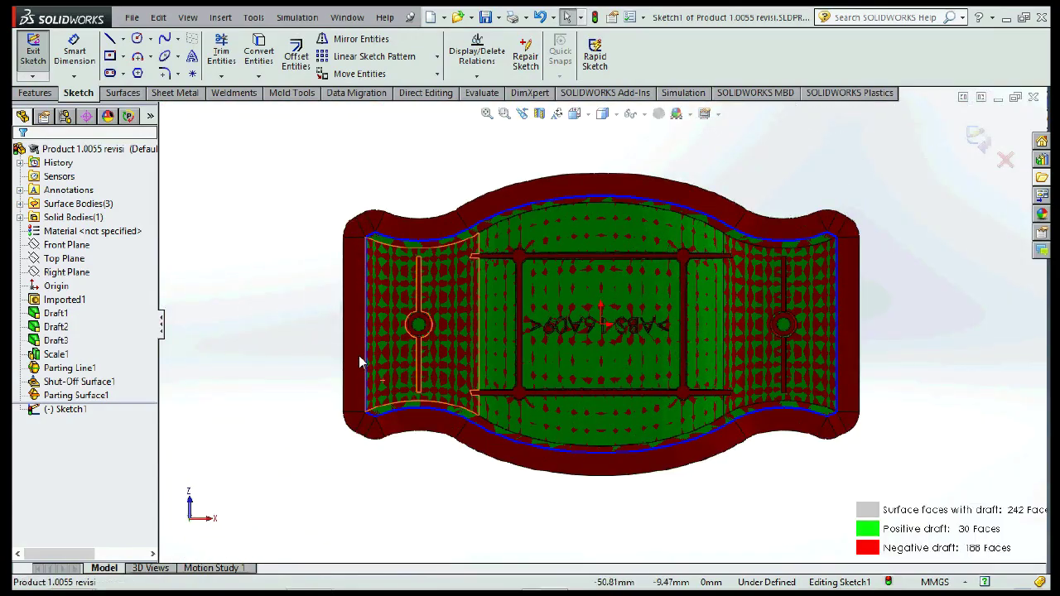
click(109, 56)
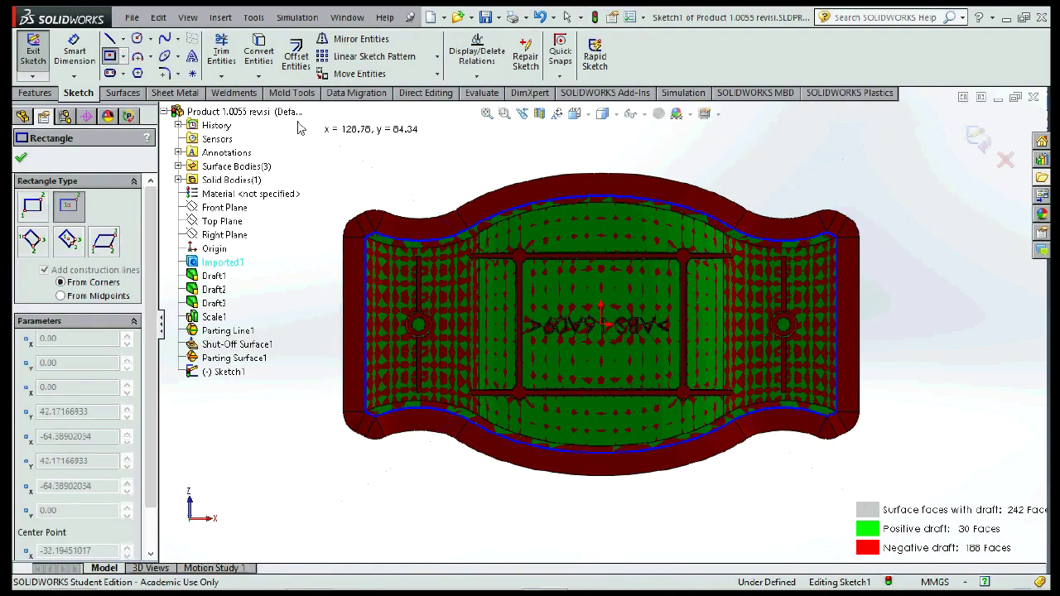
drag(309, 133, 891, 514)
Step: Dimension the rectangle 100 mm high and 150 mm wide
click(80, 41)
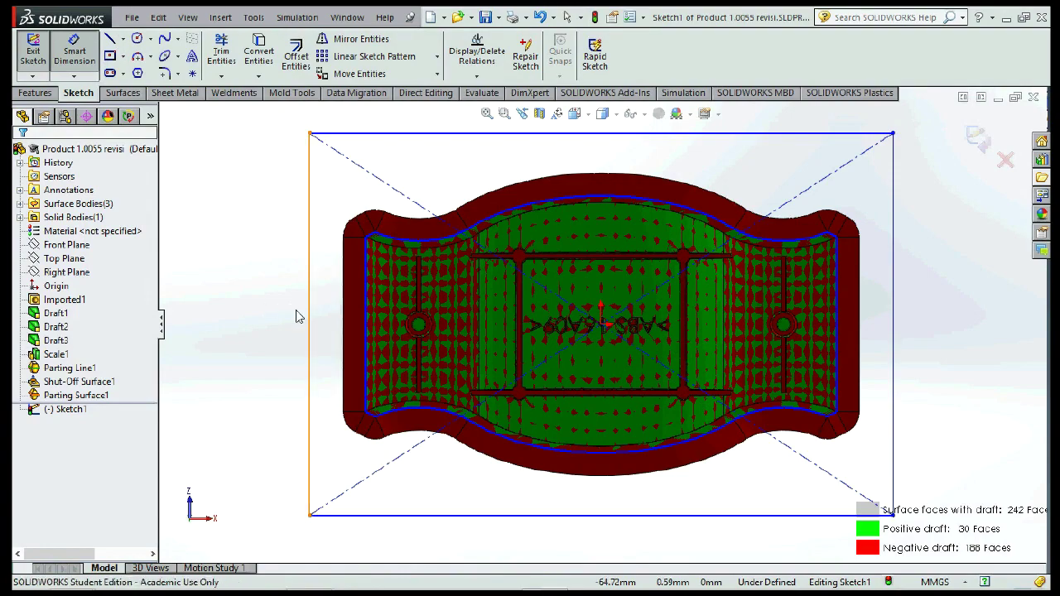
click(310, 317)
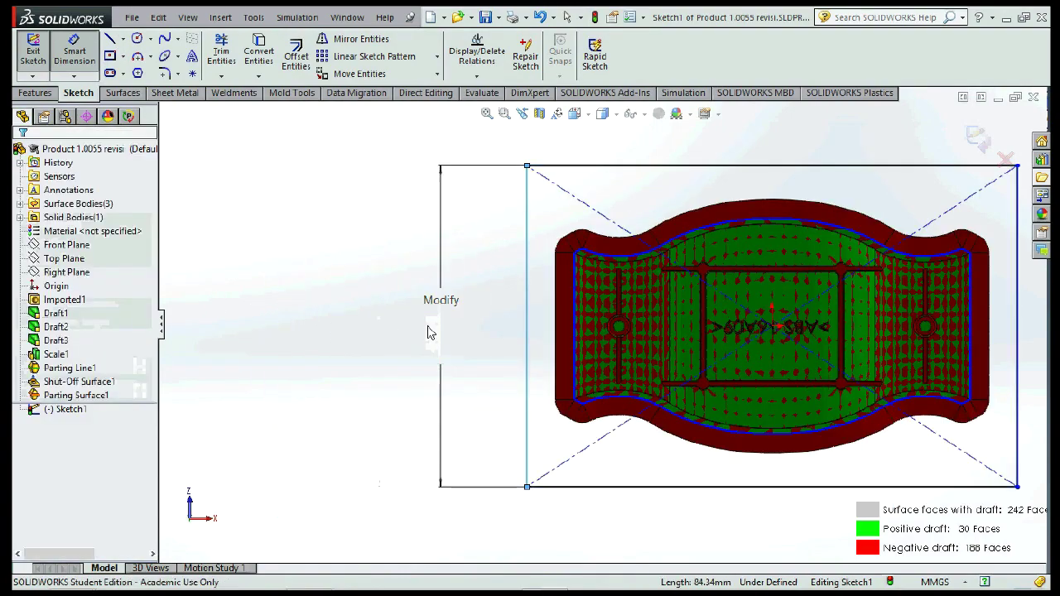
click(438, 332)
text(00)
key(Return)
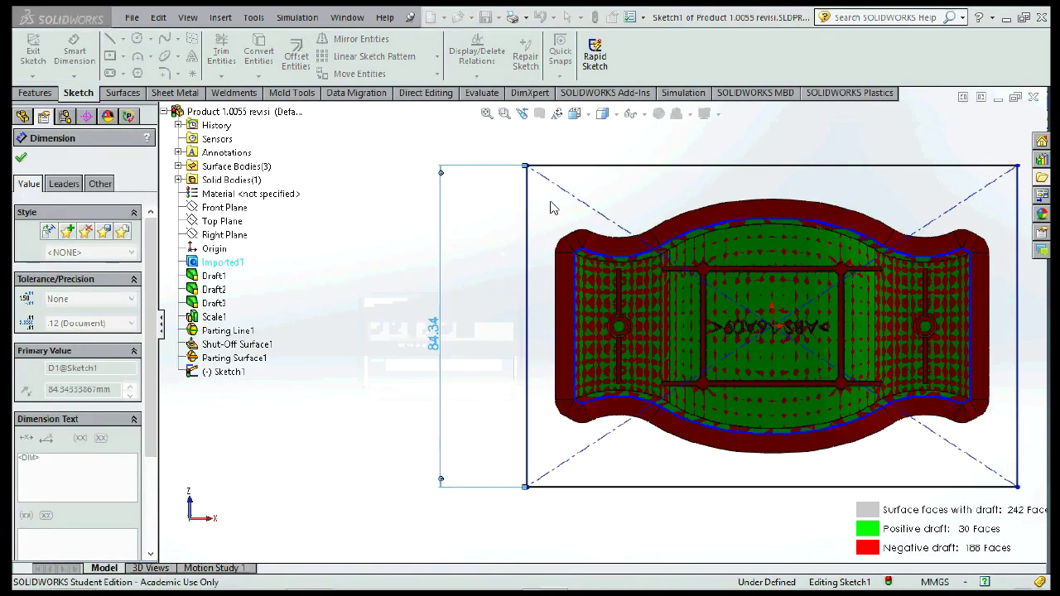
click(675, 134)
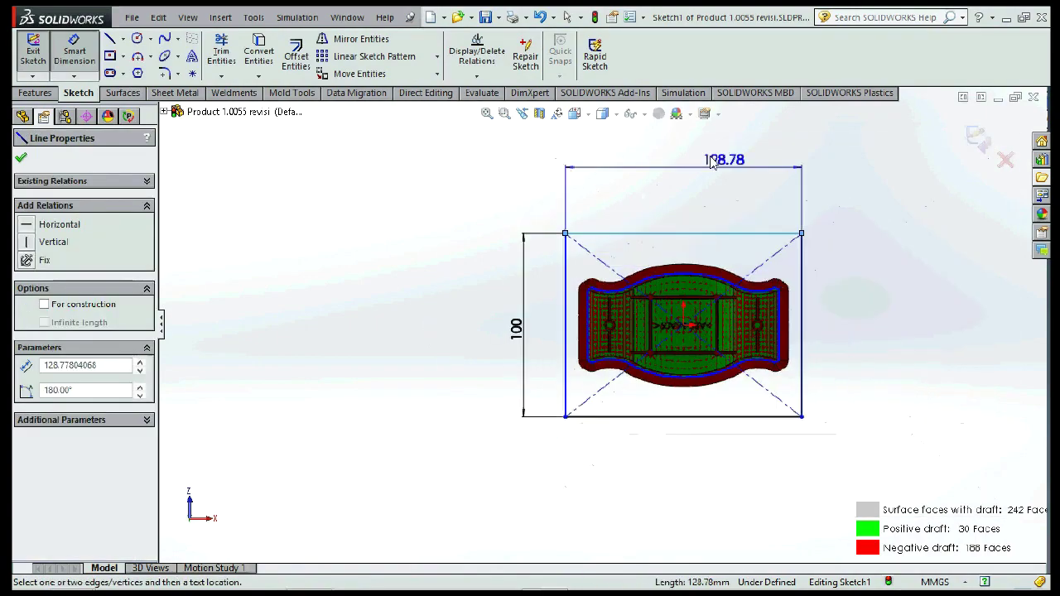
click(655, 194)
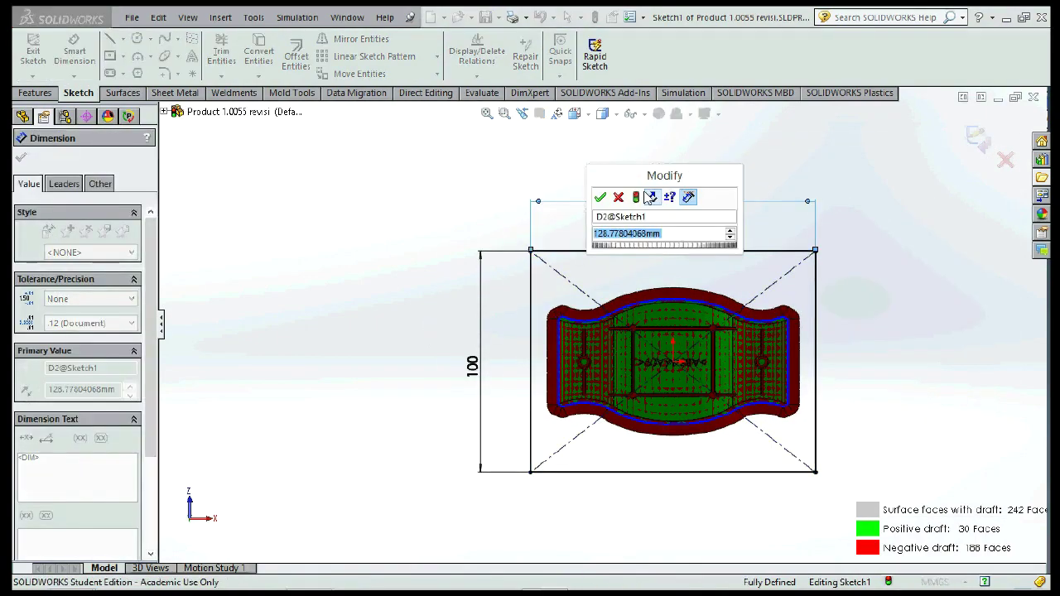
text(11)
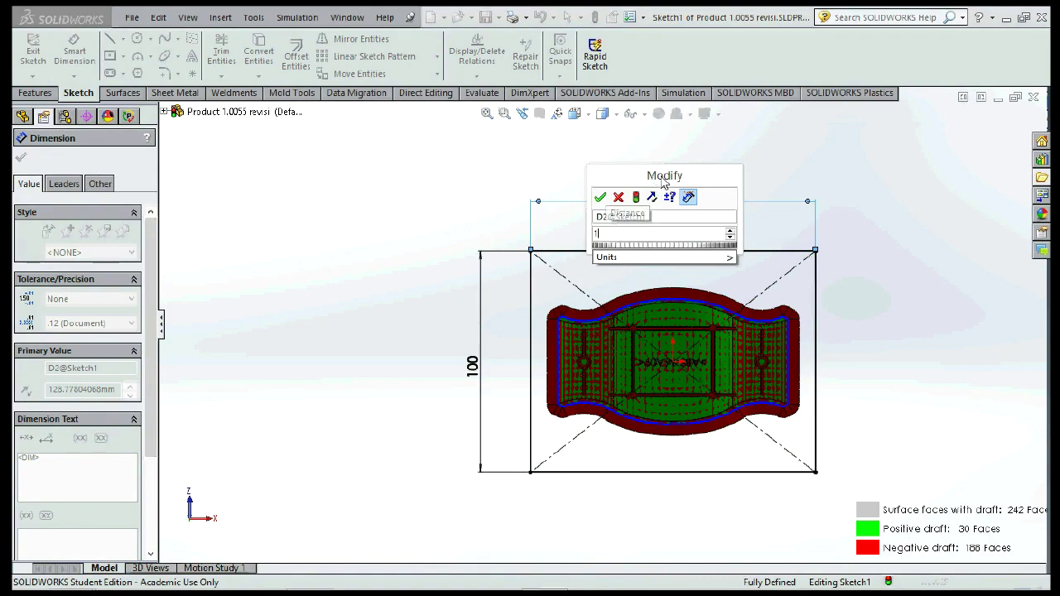
key(Escape)
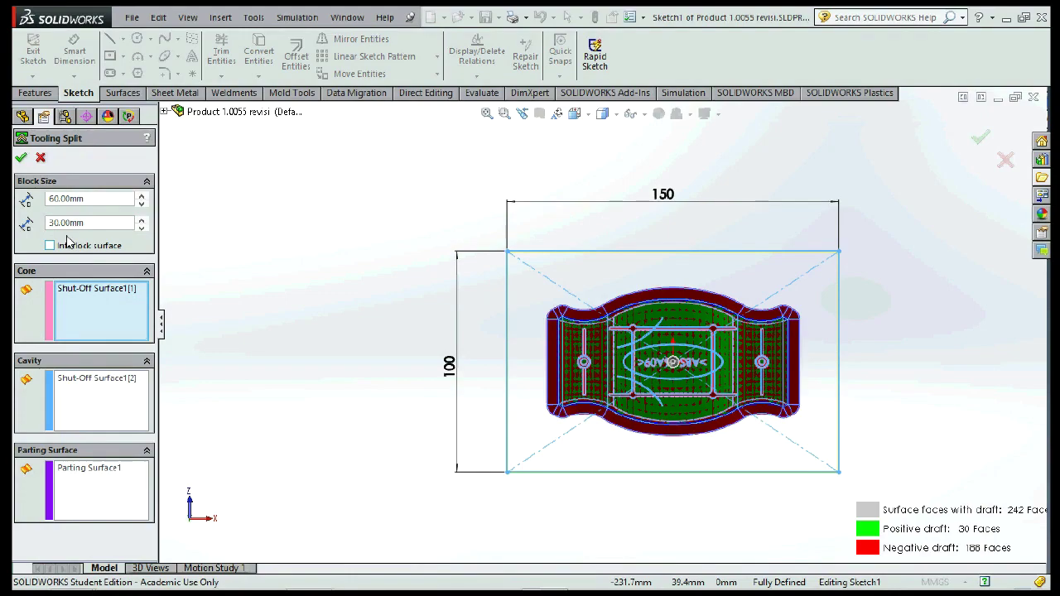
Step: Enable a 3° interlock surface, exit the sketch and create Tooling Split1
click(69, 243)
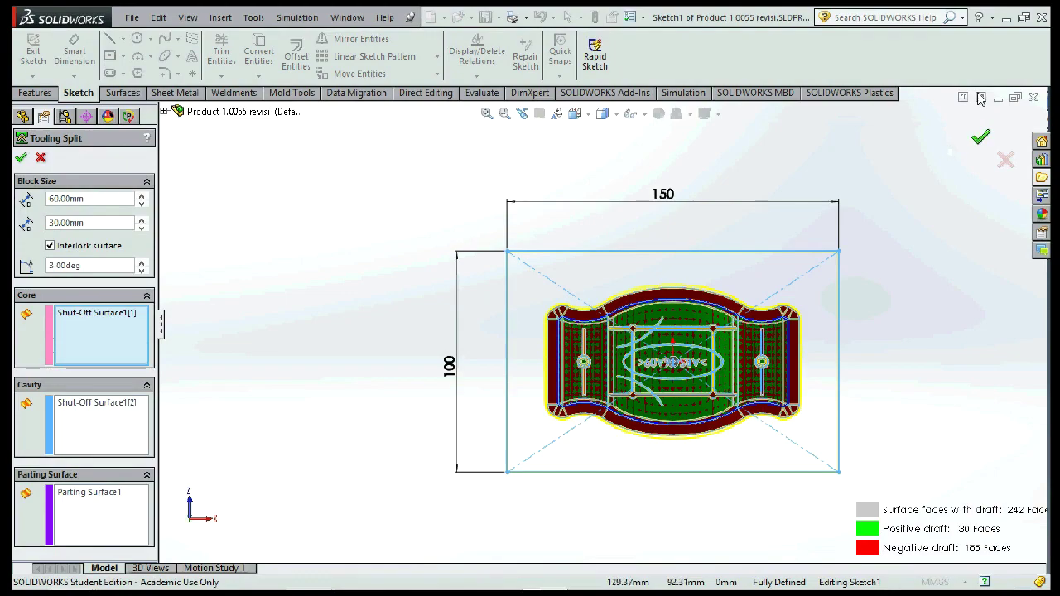
click(980, 137)
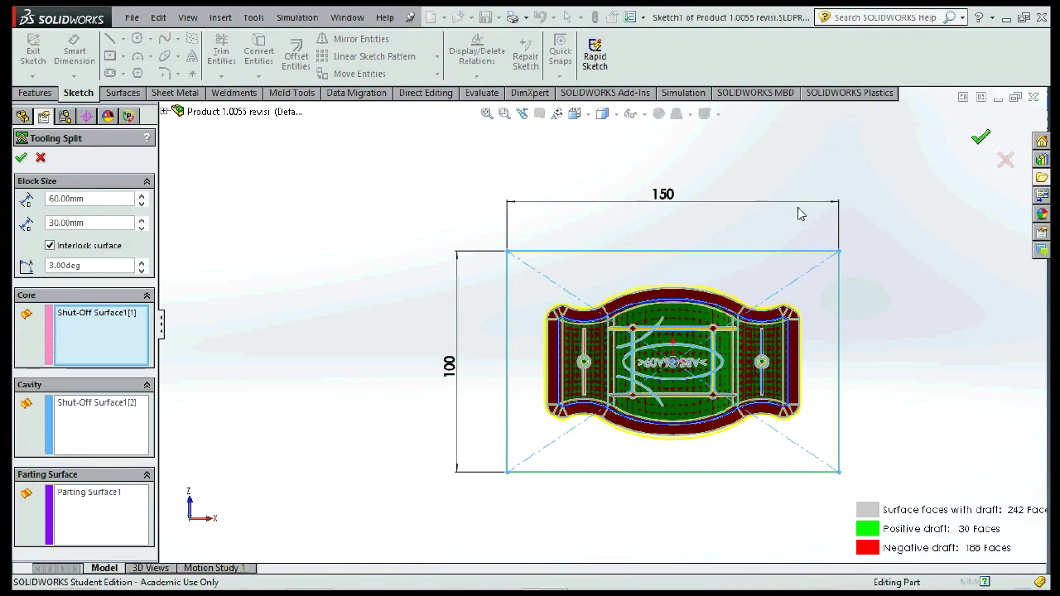
key(Return)
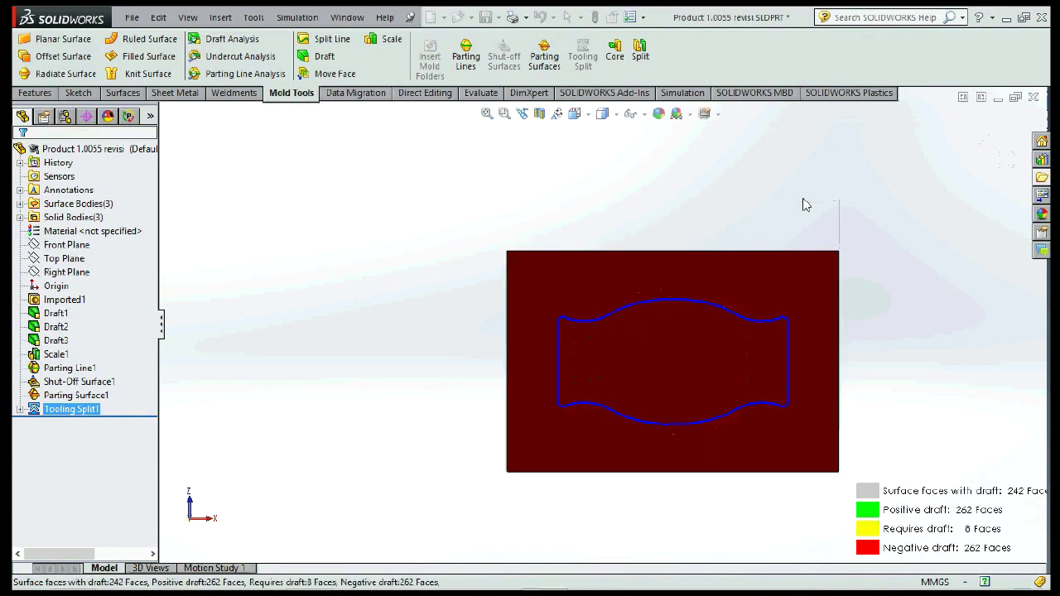
mouse_move(792, 251)
middle_down()
mouse_move(718, 429)
mouse_move(691, 355)
mouse_move(710, 457)
mouse_move(703, 447)
middle_up()
Step: Turn off the draft analysis colouring and switch to an isometric view
click(236, 37)
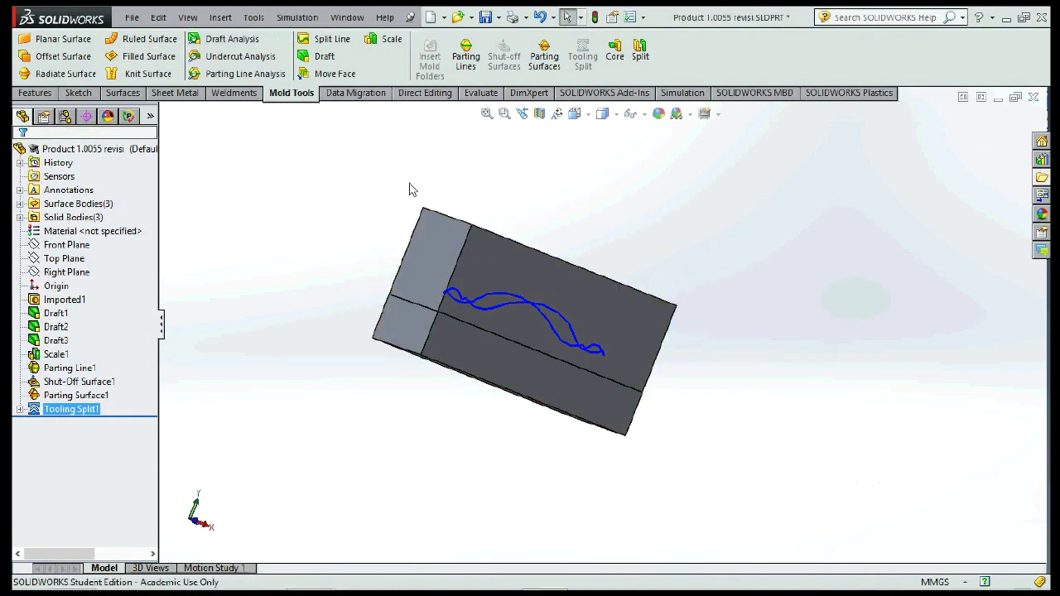
middle_drag(409, 189, 551, 257)
key(ctrl+7)
Step: Move the upper block Tooling Split1[2] up 80 mm along Y
click(36, 92)
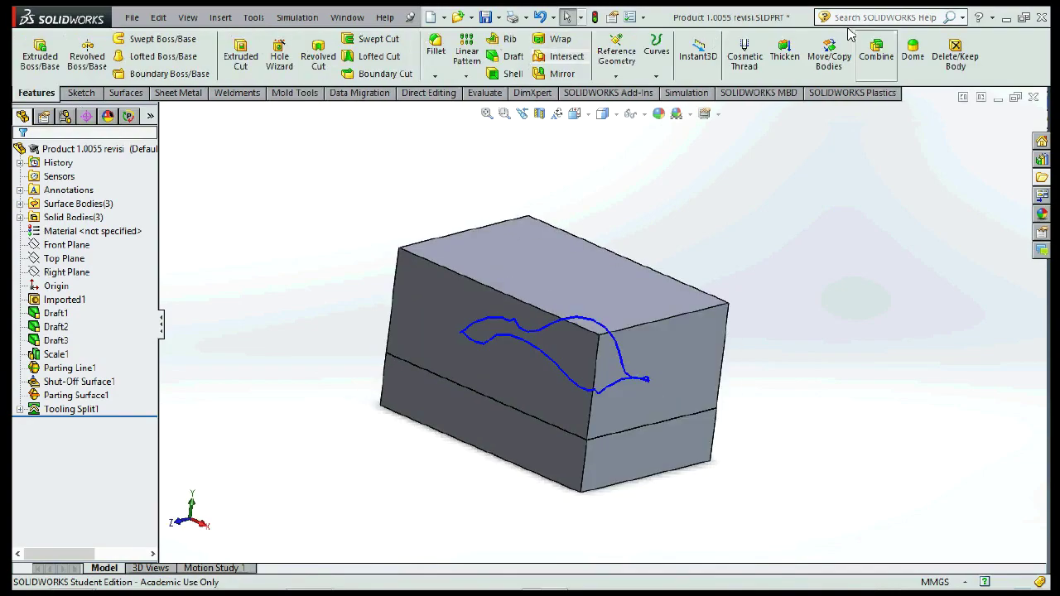
click(829, 55)
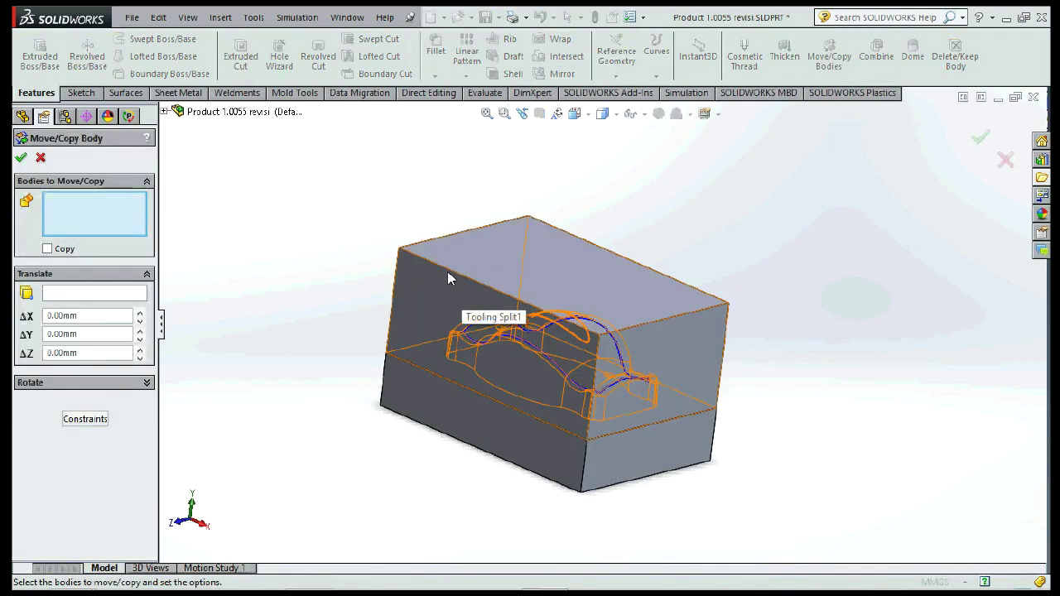
click(400, 267)
click(400, 267)
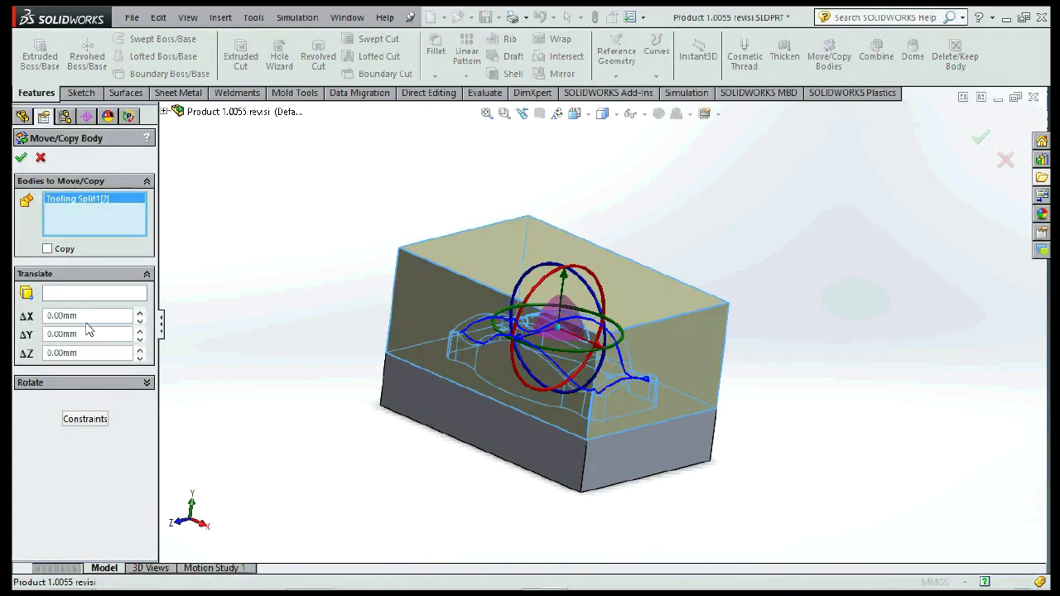
click(89, 332)
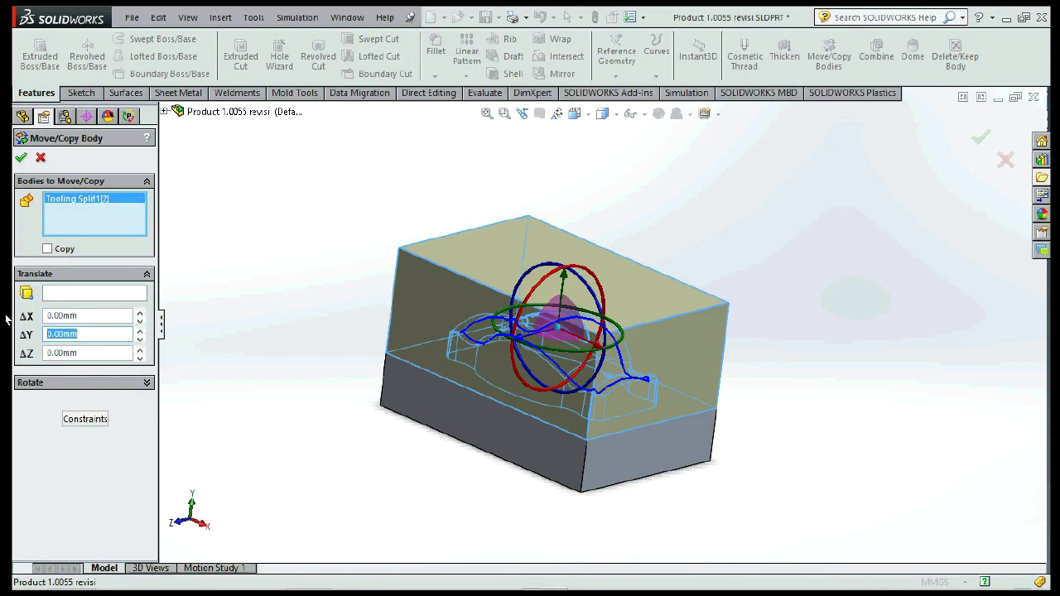
text(80)
key(Return)
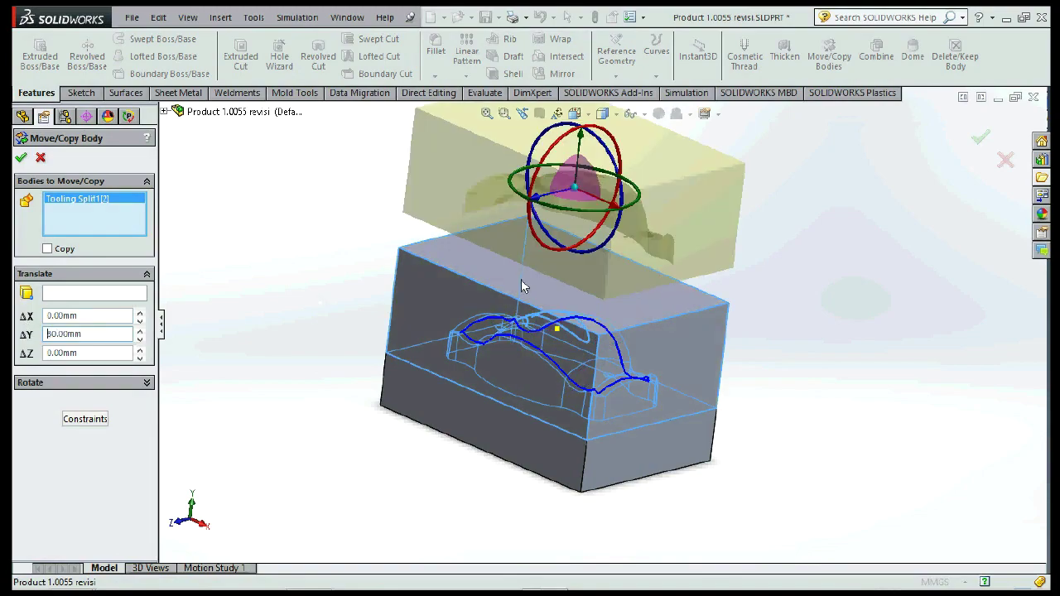
click(980, 137)
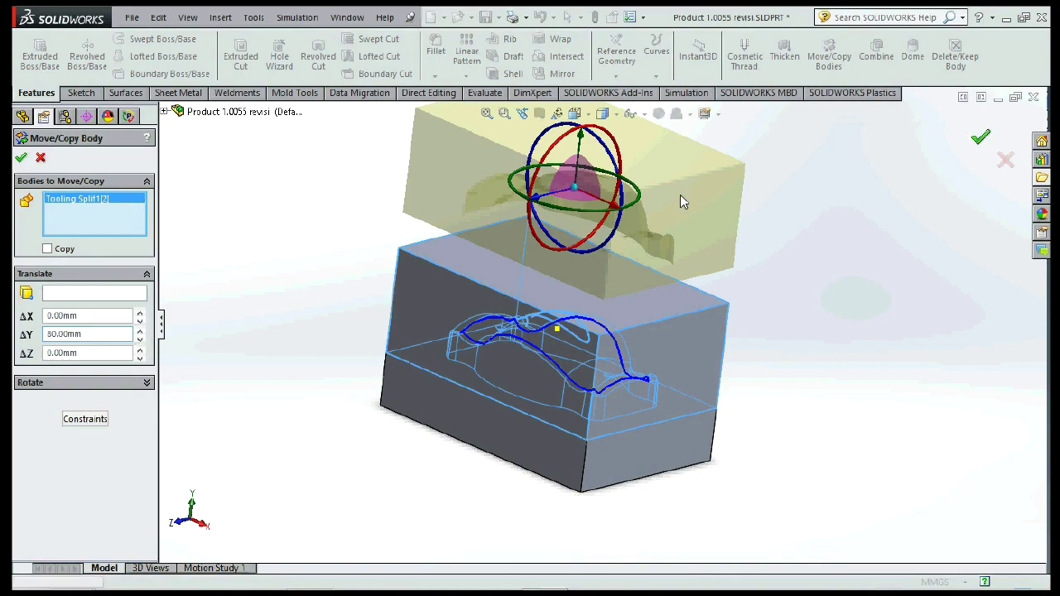
Step: Orbit around the separated mold, return to isometric, and start another body move
middle_drag(562, 306, 610, 146)
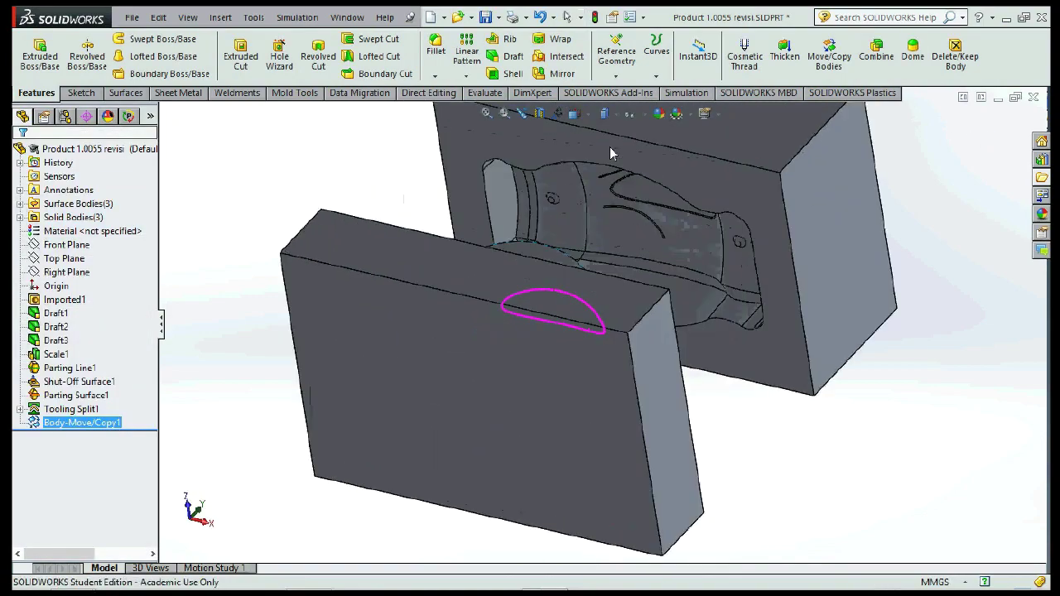
scroll(567, 191, down, 5)
mouse_move(572, 192)
middle_down()
mouse_move(618, 195)
mouse_move(608, 217)
mouse_move(539, 163)
mouse_move(542, 222)
mouse_move(539, 149)
middle_up()
scroll(515, 236, up, 5)
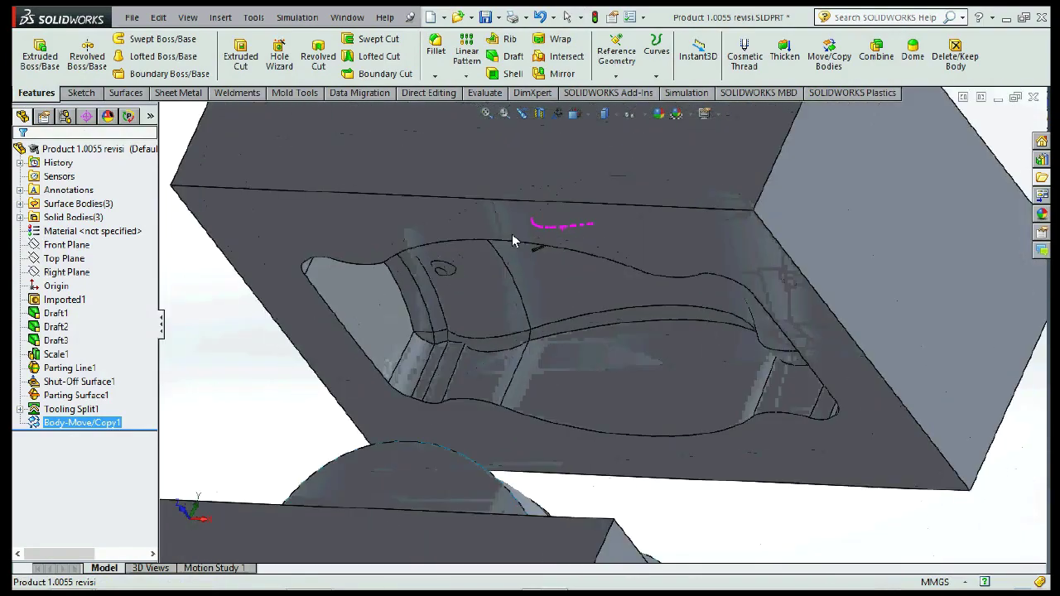
middle_drag(516, 237, 561, 398)
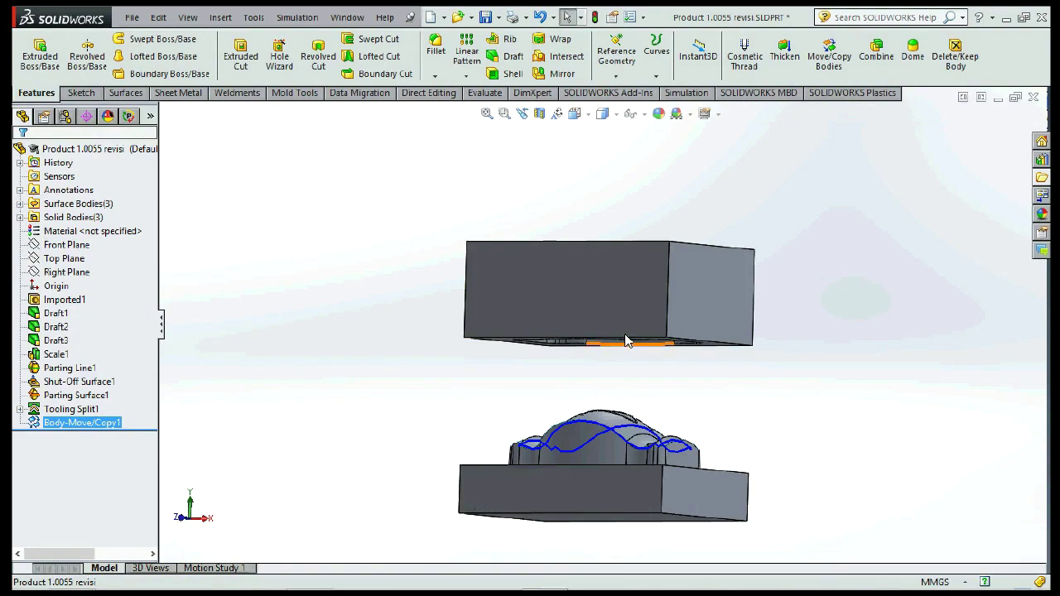
key(ctrl+7)
click(708, 383)
key(ctrl+7)
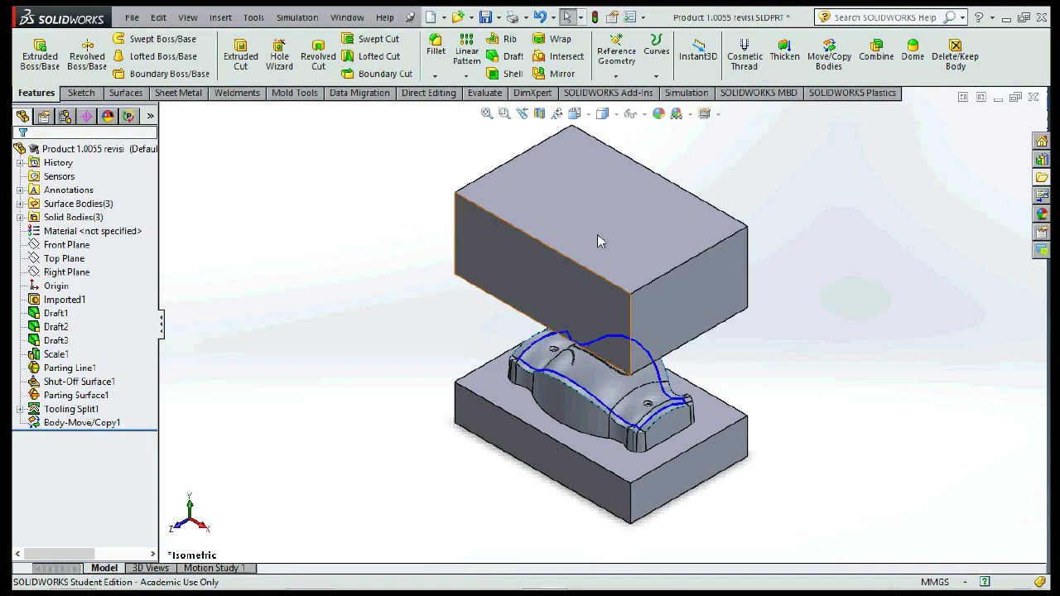
click(826, 58)
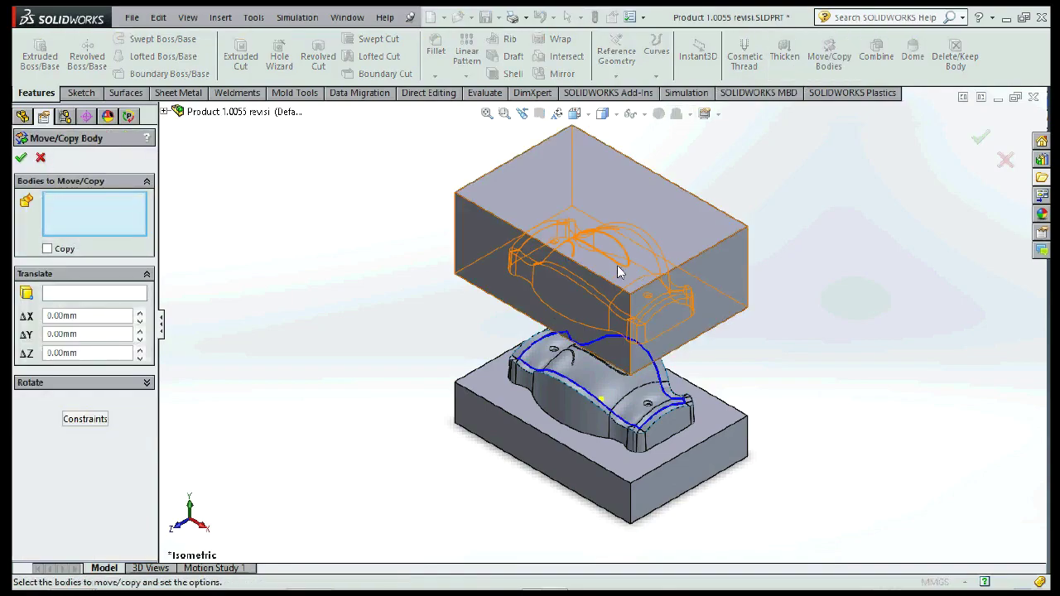
Step: Move the lower block Tooling Split1[1] -50 mm along Y and zoom onto the part
click(483, 418)
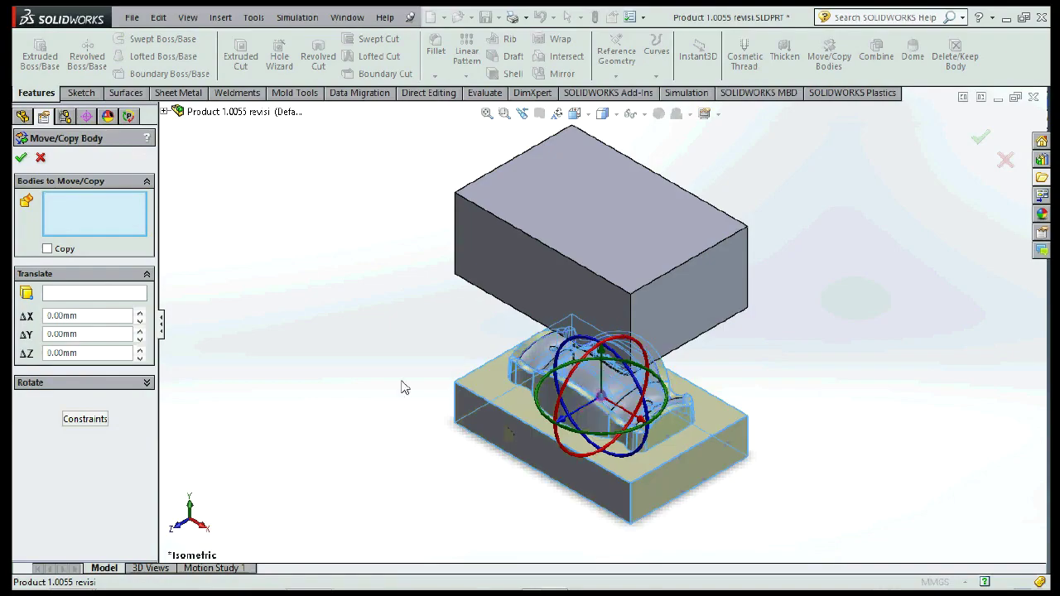
double_click(83, 334)
text(-5)
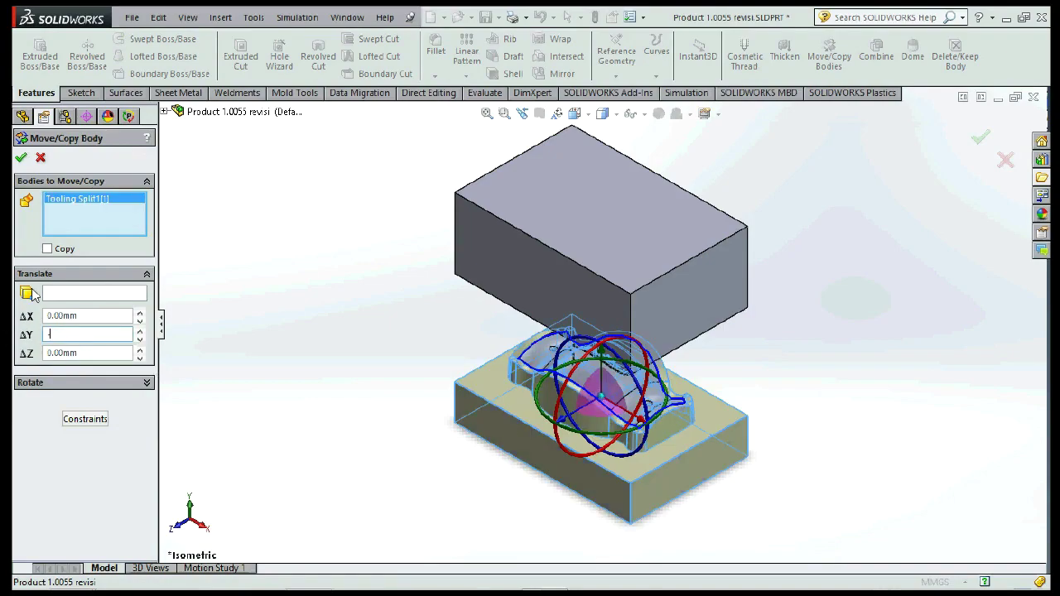
text(0.00mm)
key(Return)
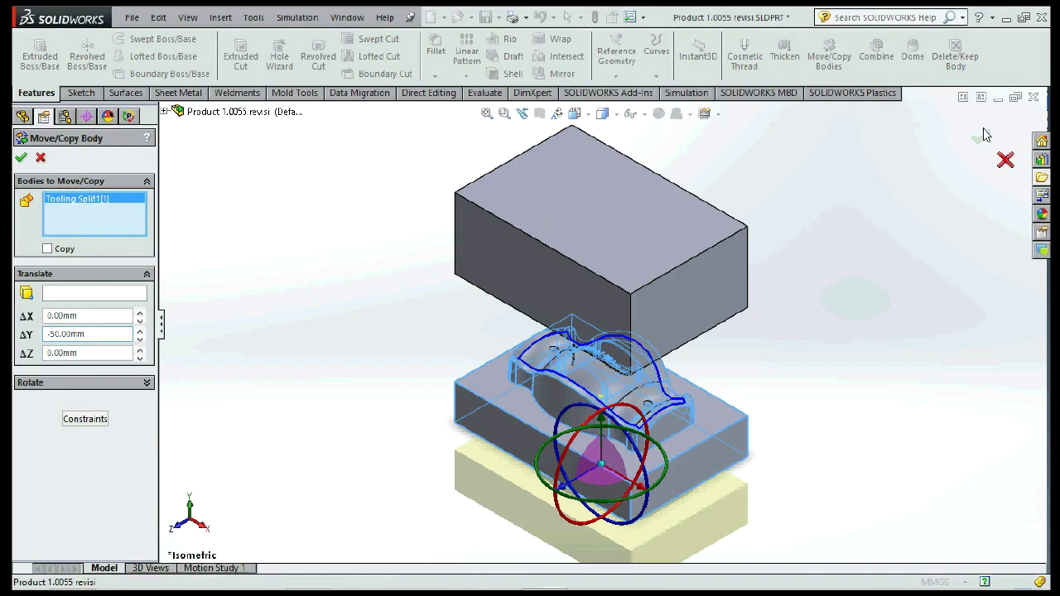
click(979, 136)
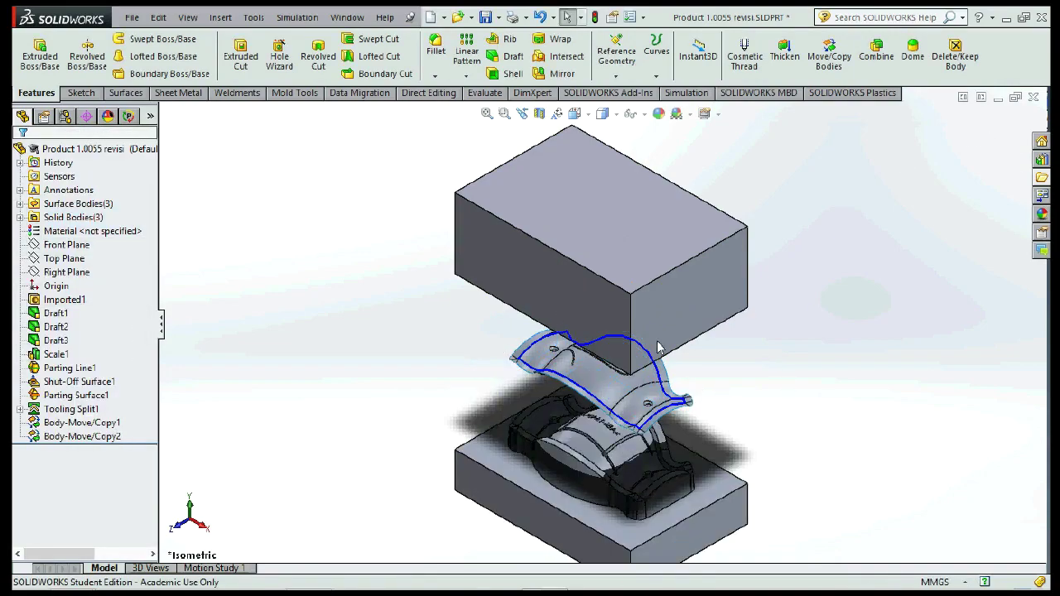
scroll(638, 339, down, 3)
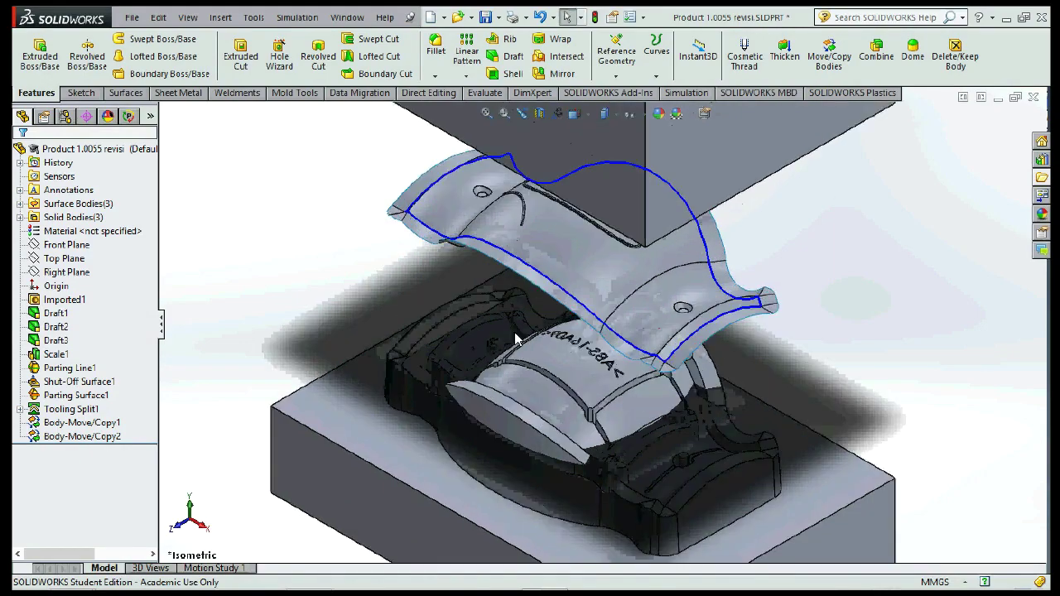
middle_drag(680, 328, 649, 270)
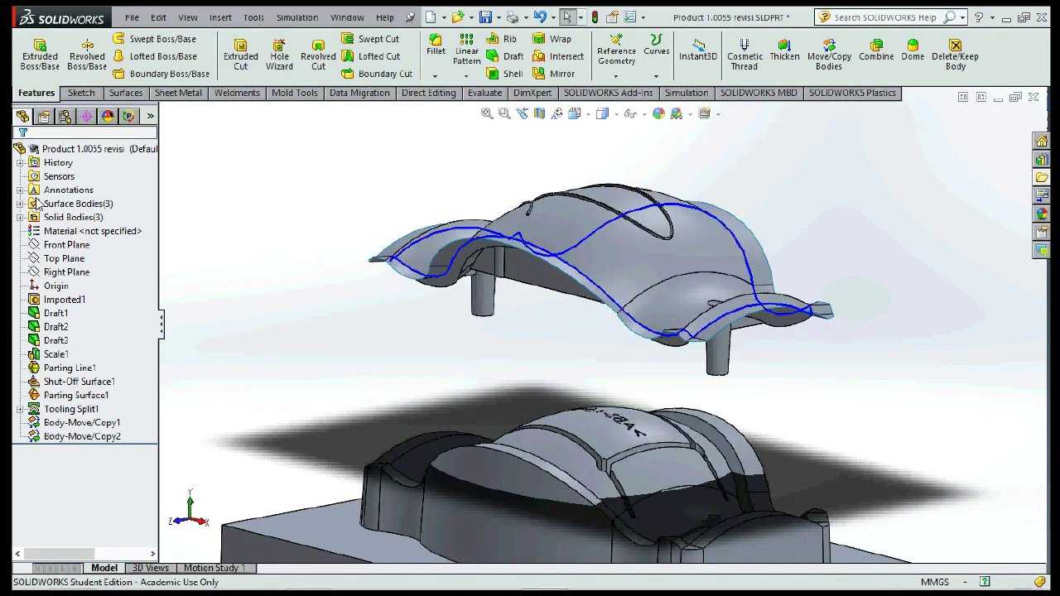
Step: Hide Parting Surface1
right_click(48, 201)
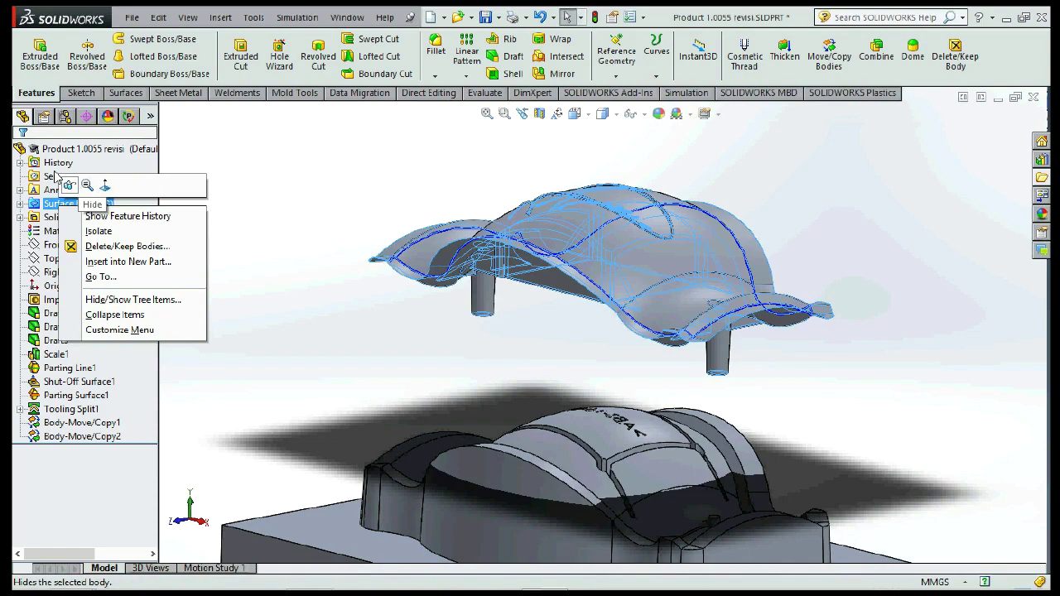
middle_drag(417, 266, 443, 229)
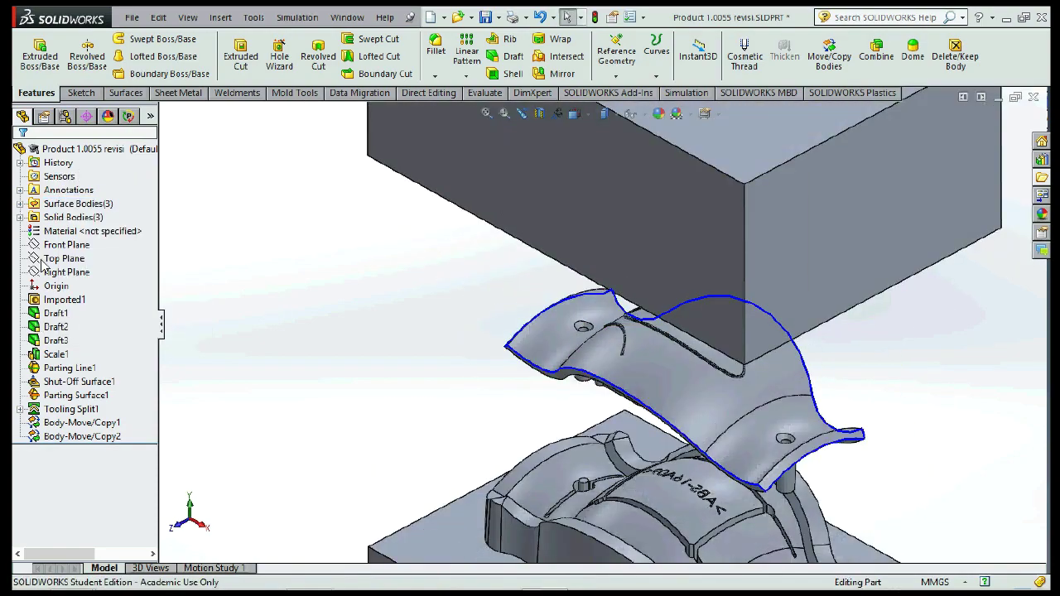
right_click(93, 395)
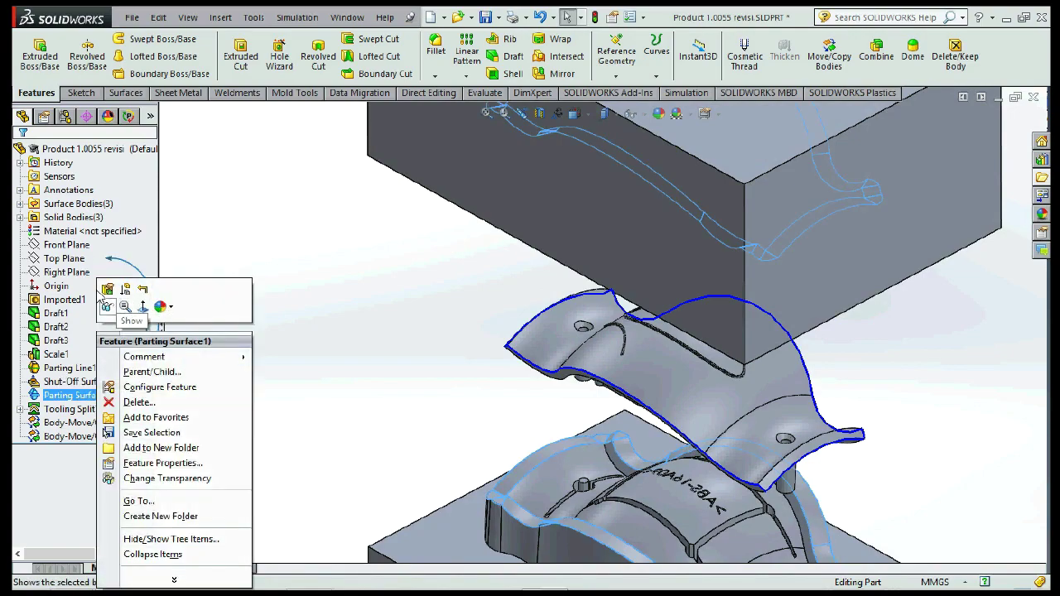
click(107, 308)
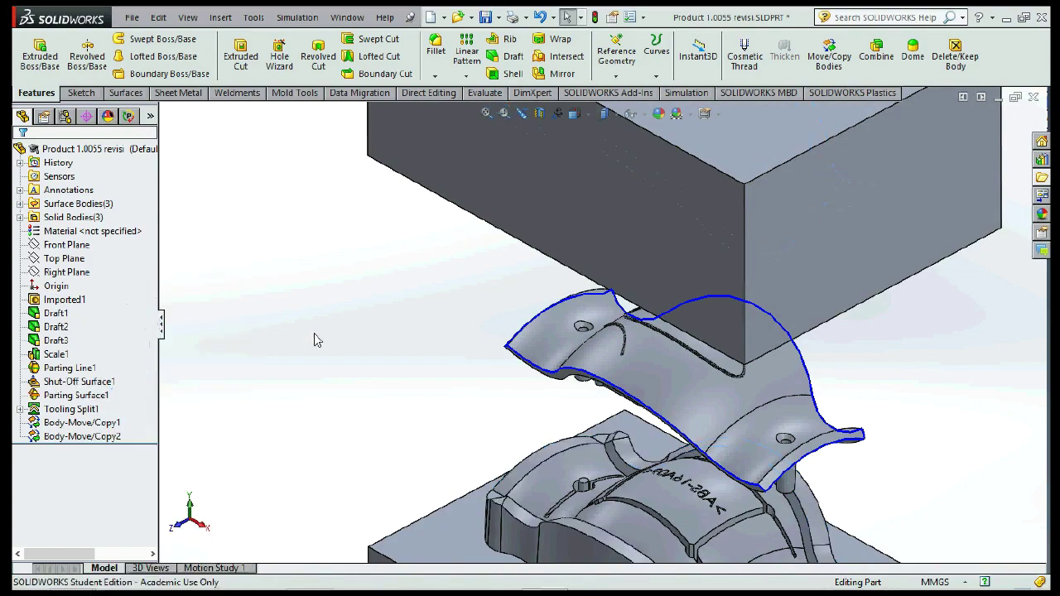
Step: Hide Parting Line1
click(507, 329)
right_click(36, 361)
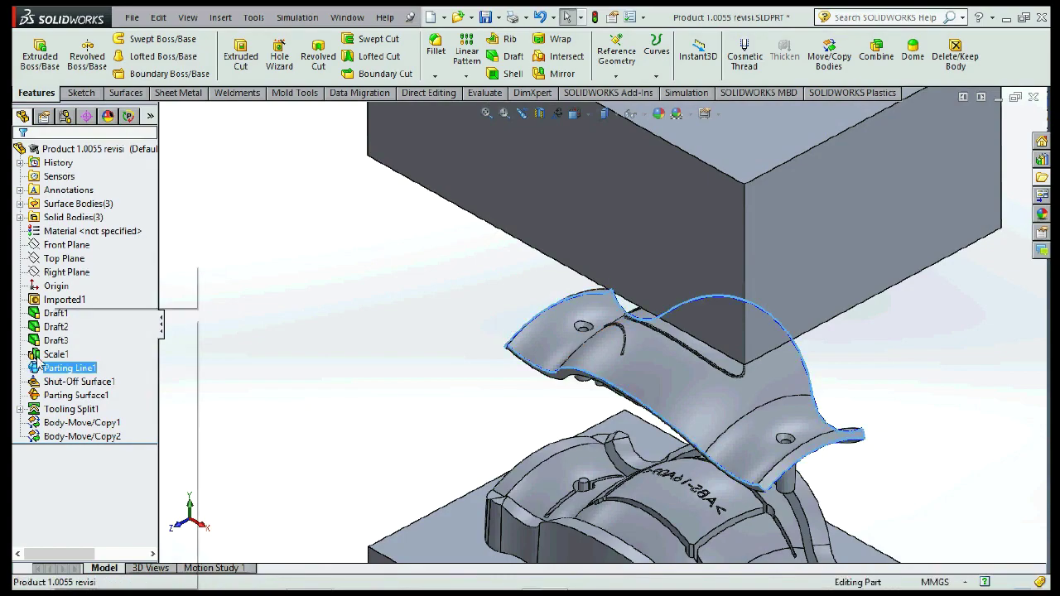
click(59, 291)
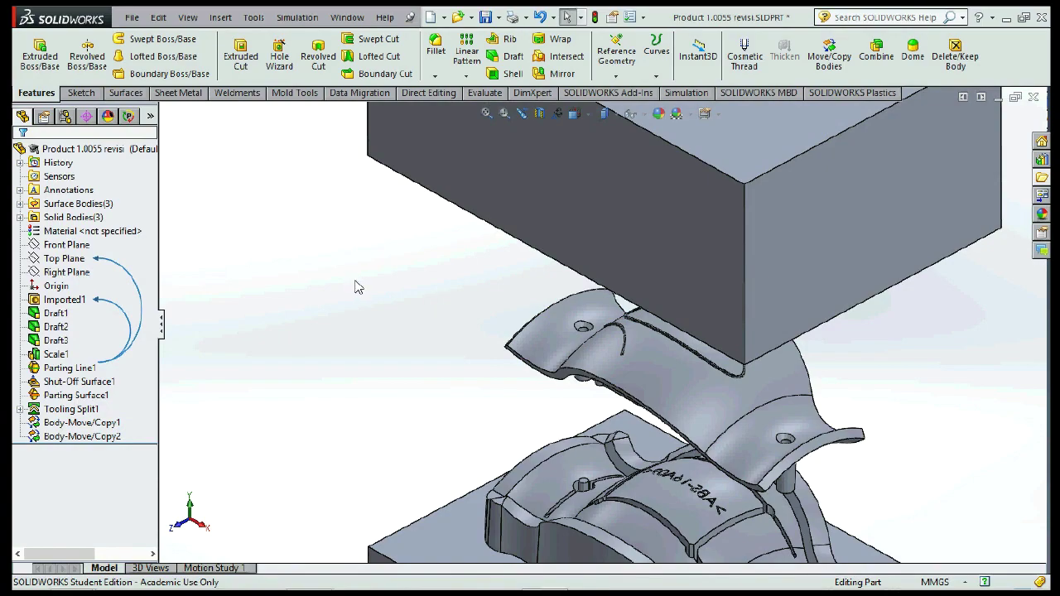
Step: Zoom and orbit to view the exploded mold with the part between both blocks
scroll(644, 386, up, 2)
scroll(654, 381, up, 2)
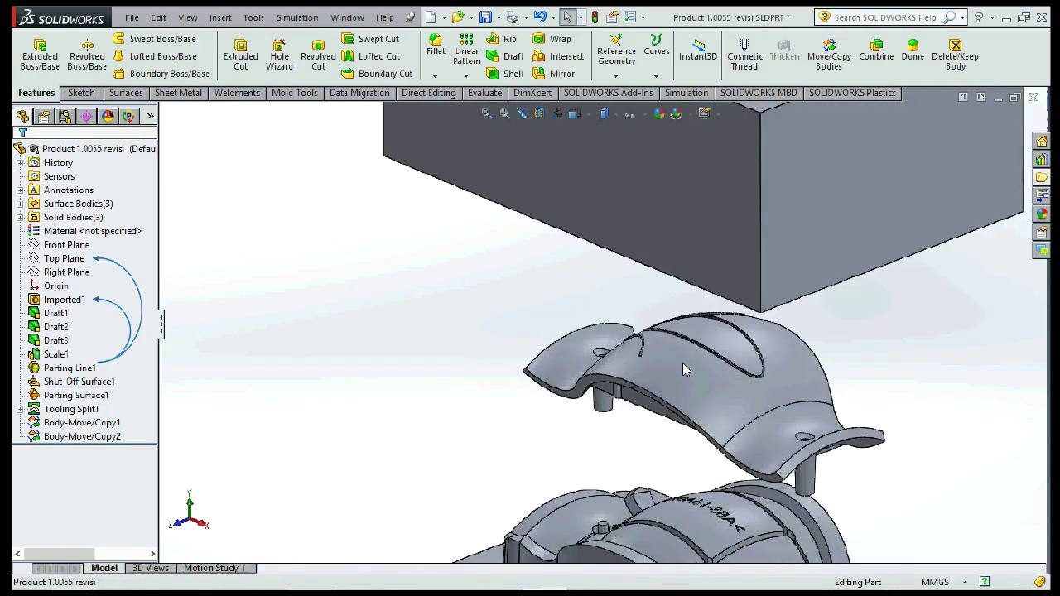
scroll(704, 331, up, 3)
scroll(733, 435, up, 2)
scroll(733, 435, down, 5)
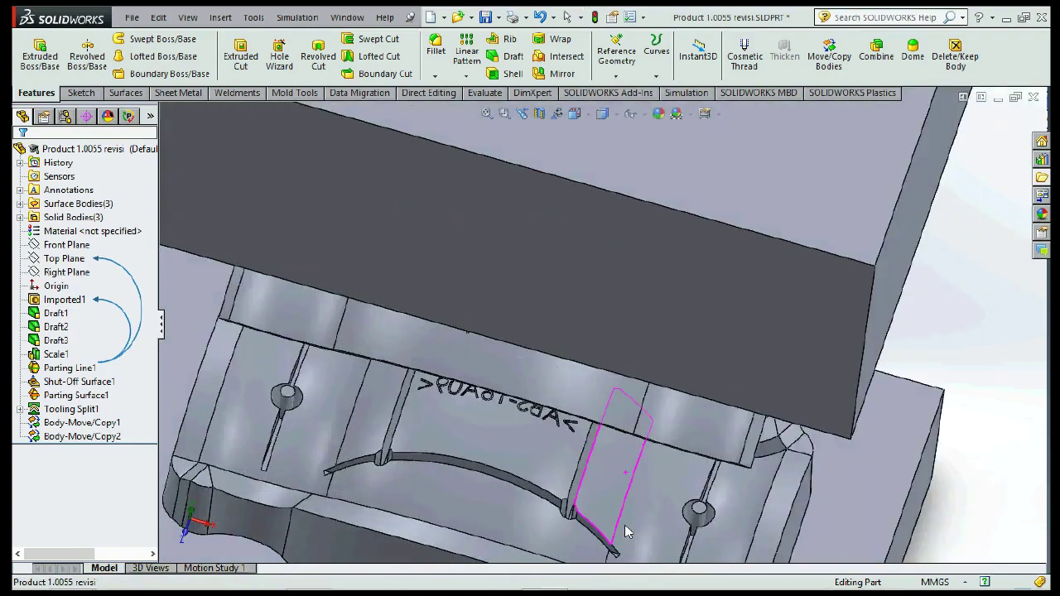
mouse_move(733, 435)
middle_down()
mouse_move(600, 553)
mouse_move(576, 460)
mouse_move(485, 428)
mouse_move(400, 437)
middle_up()
scroll(579, 335, up, 5)
middle_drag(579, 335, 569, 336)
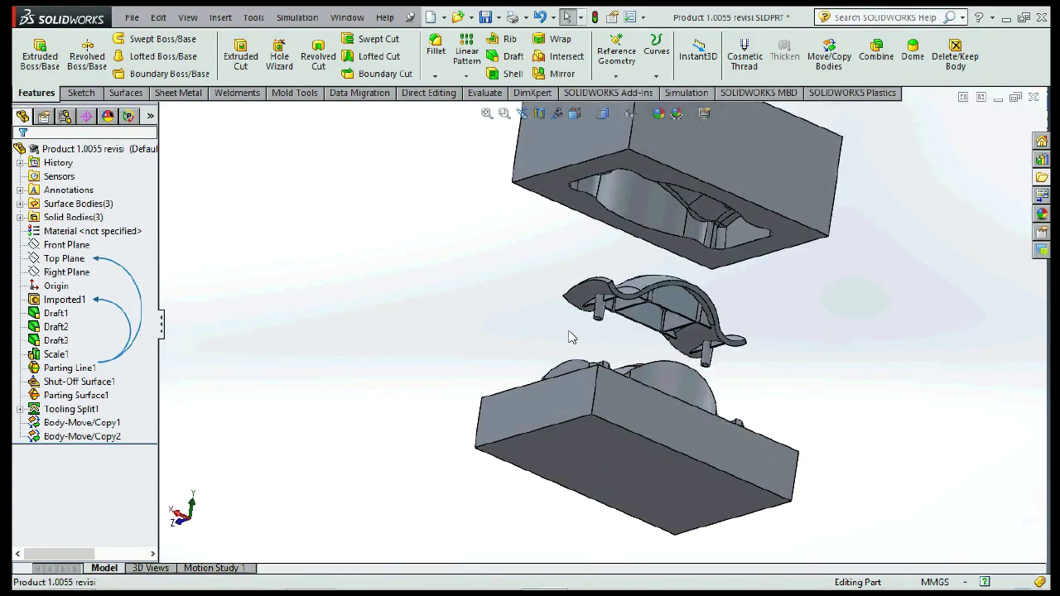